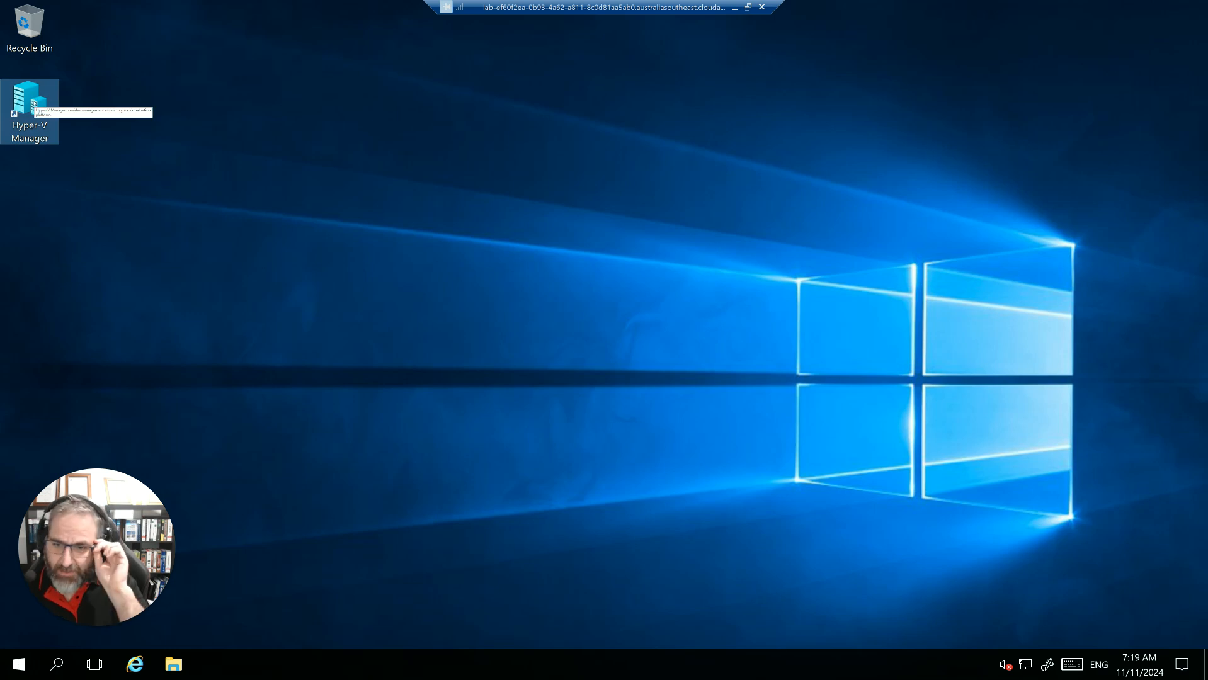
# - Open Hyper-V Manager and move its window closer to the middle of the desktop
pyautogui.doubleClick(34, 102)
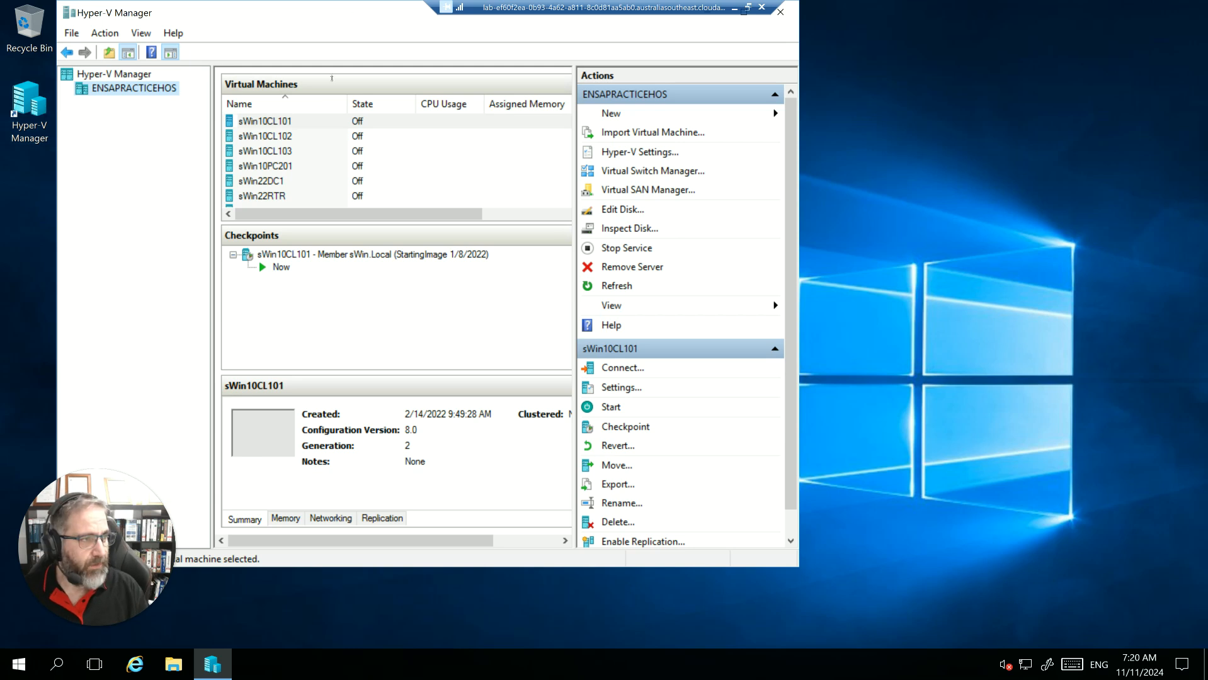
pyautogui.moveTo(252, 18); pyautogui.dragTo(406, 56)
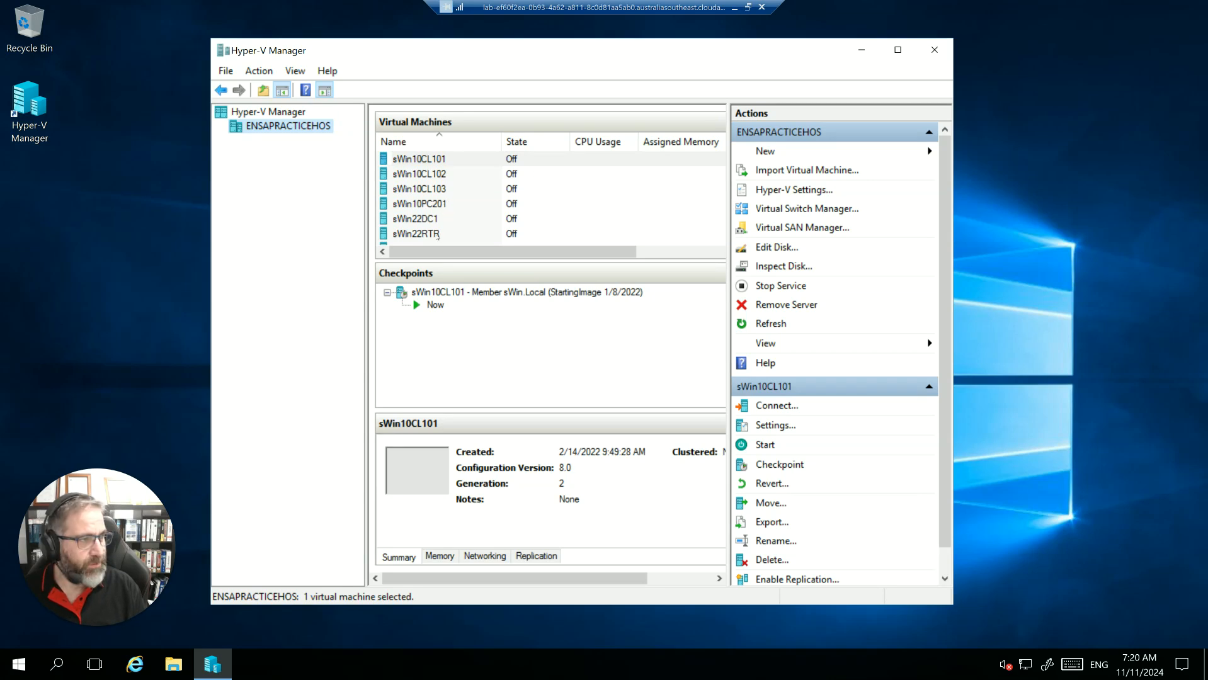
# - Check which virtual switch the sWin22DC1 virtual machine's network adapter uses, then close its settings without changes
pyautogui.click(426, 223)
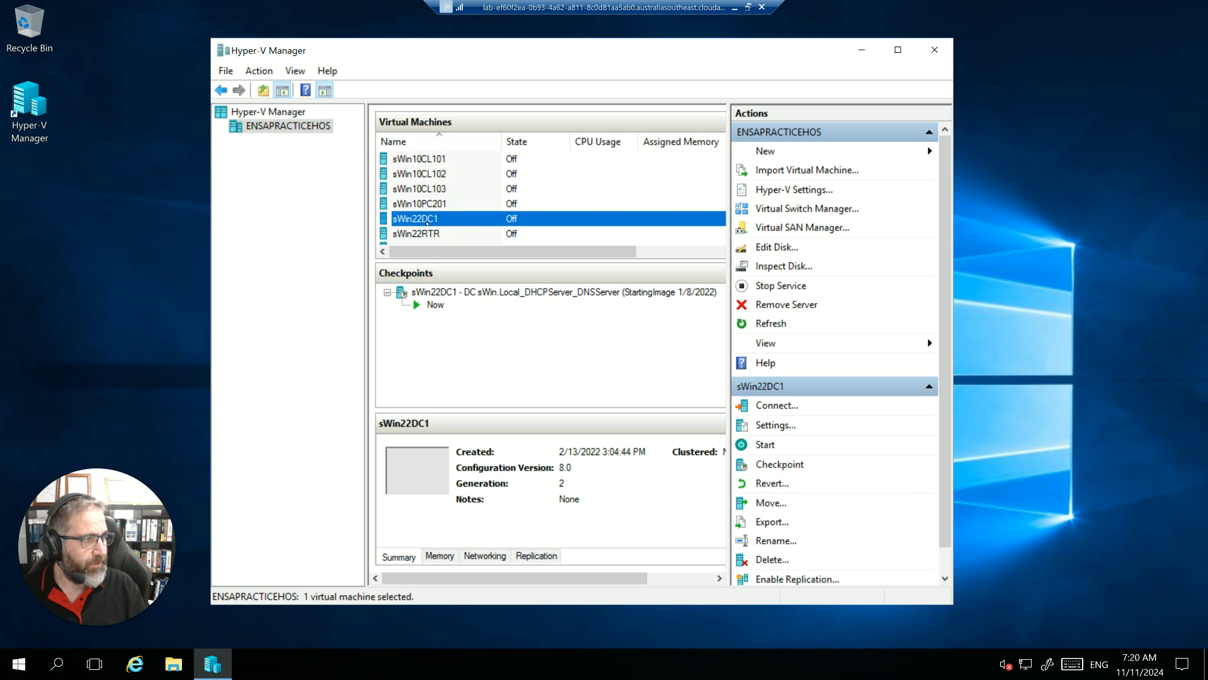
pyautogui.rightClick(426, 222)
pyautogui.click(481, 254)
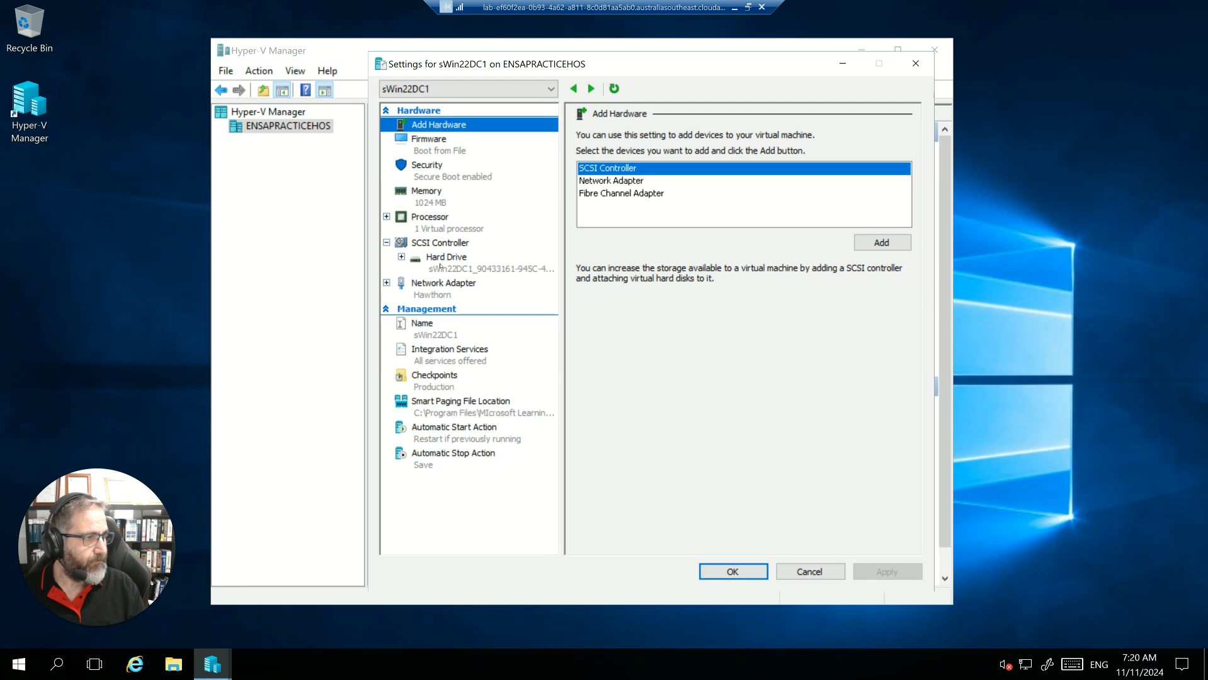
pyautogui.click(431, 296)
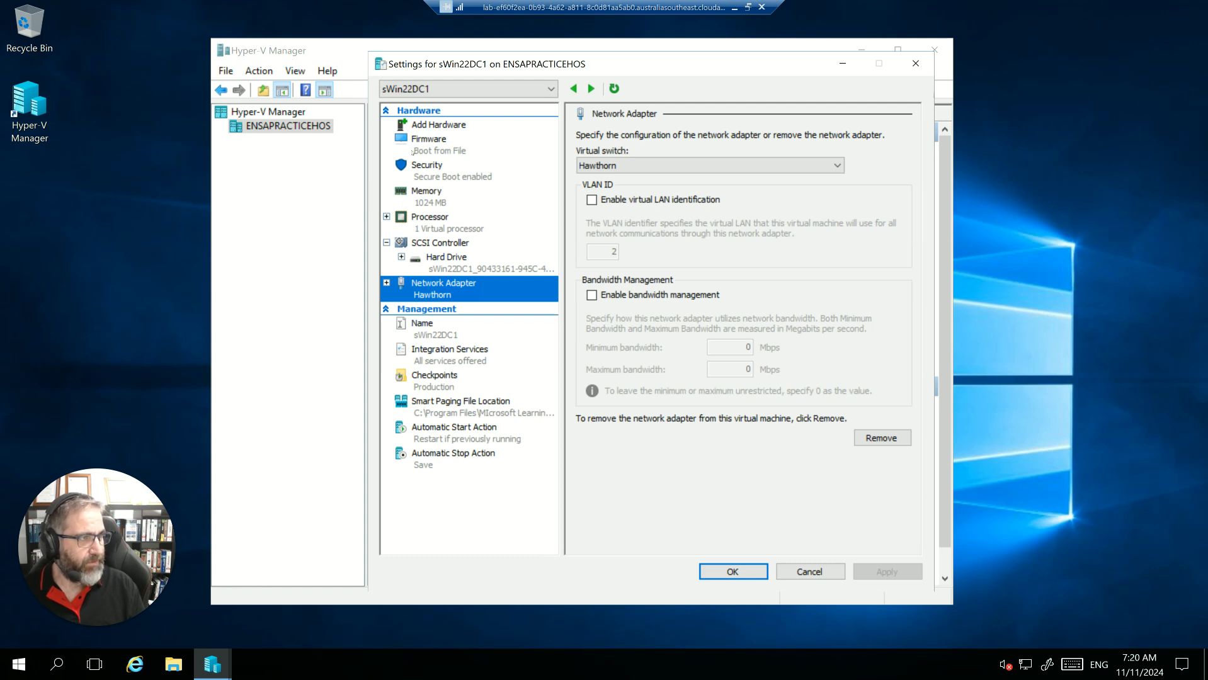
pyautogui.click(807, 565)
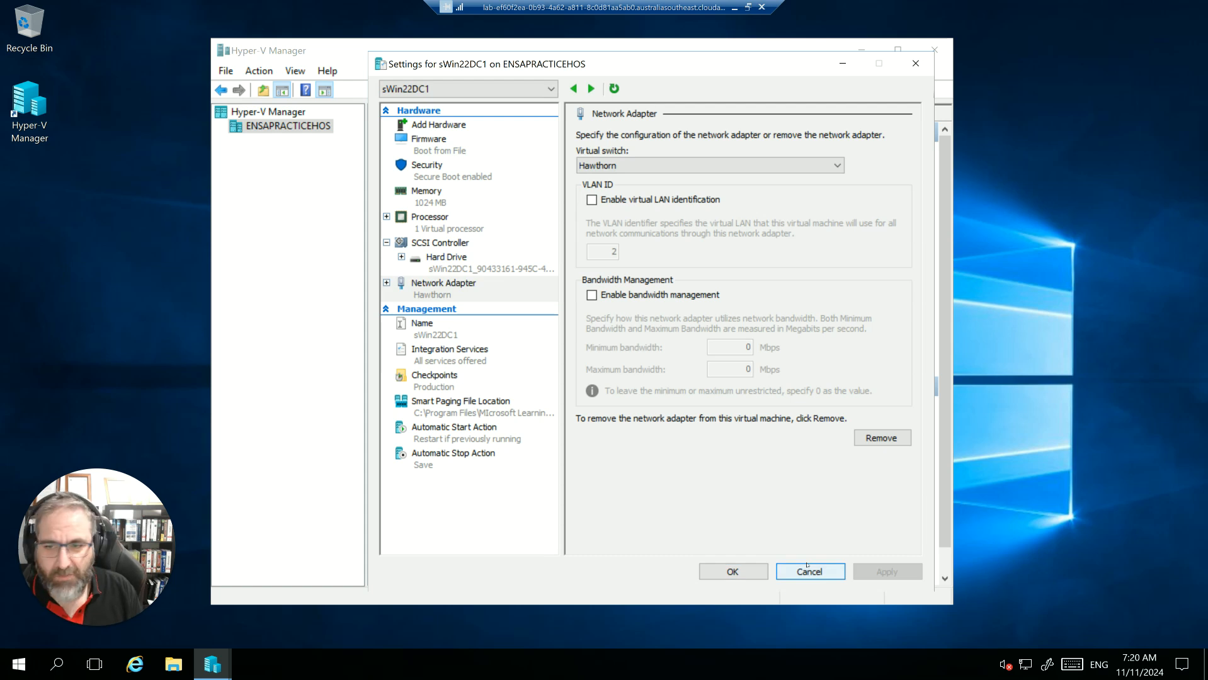
pyautogui.click(818, 572)
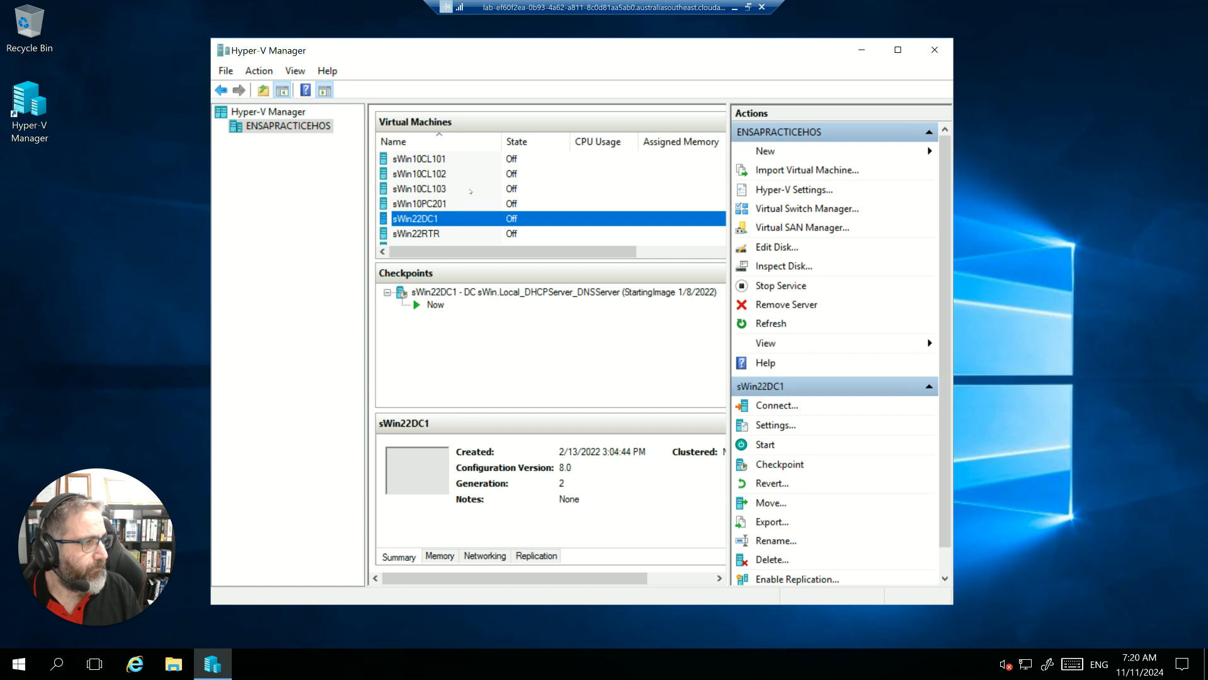
# - Review the hardware settings of the sWin22SVR1 virtual machine and close them without changes
pyautogui.scroll(-2, 450, 197)
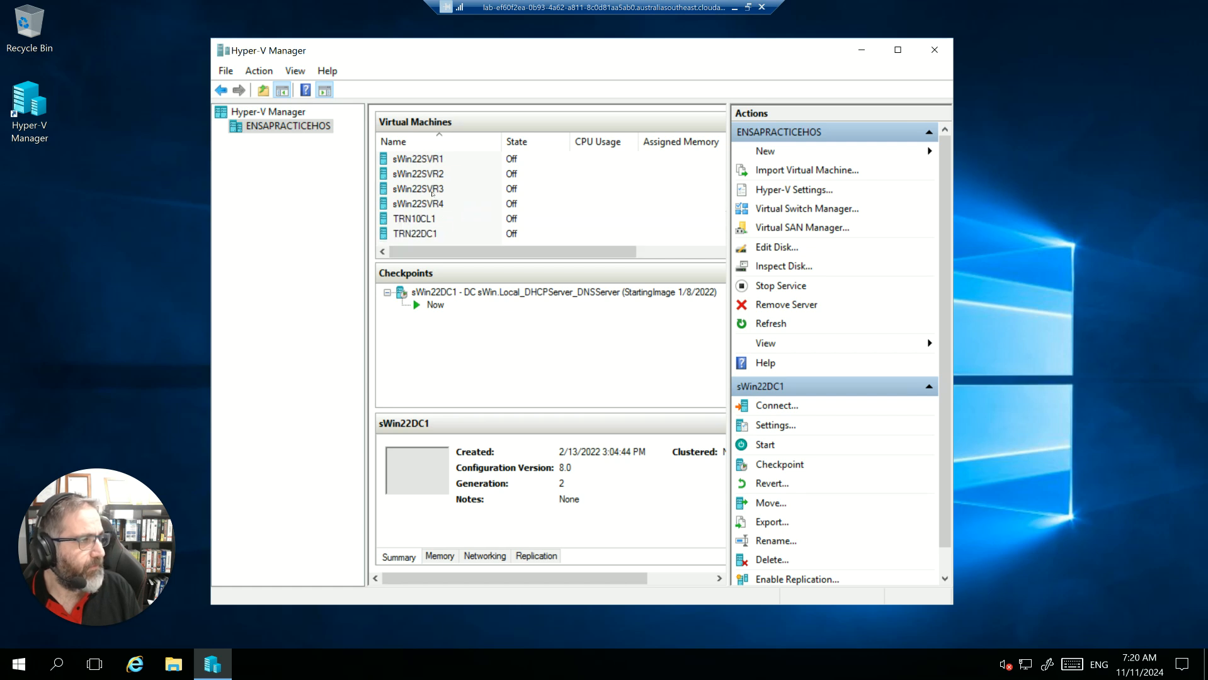
pyautogui.click(434, 159)
pyautogui.rightClick(434, 159)
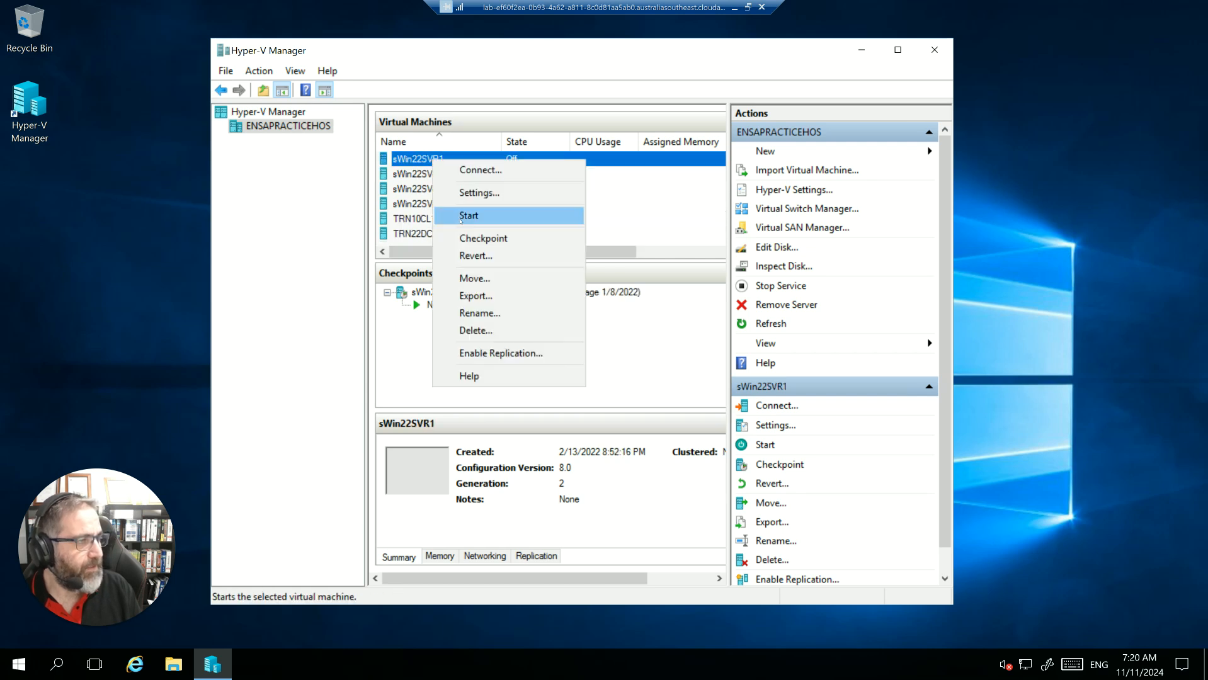
pyautogui.click(477, 194)
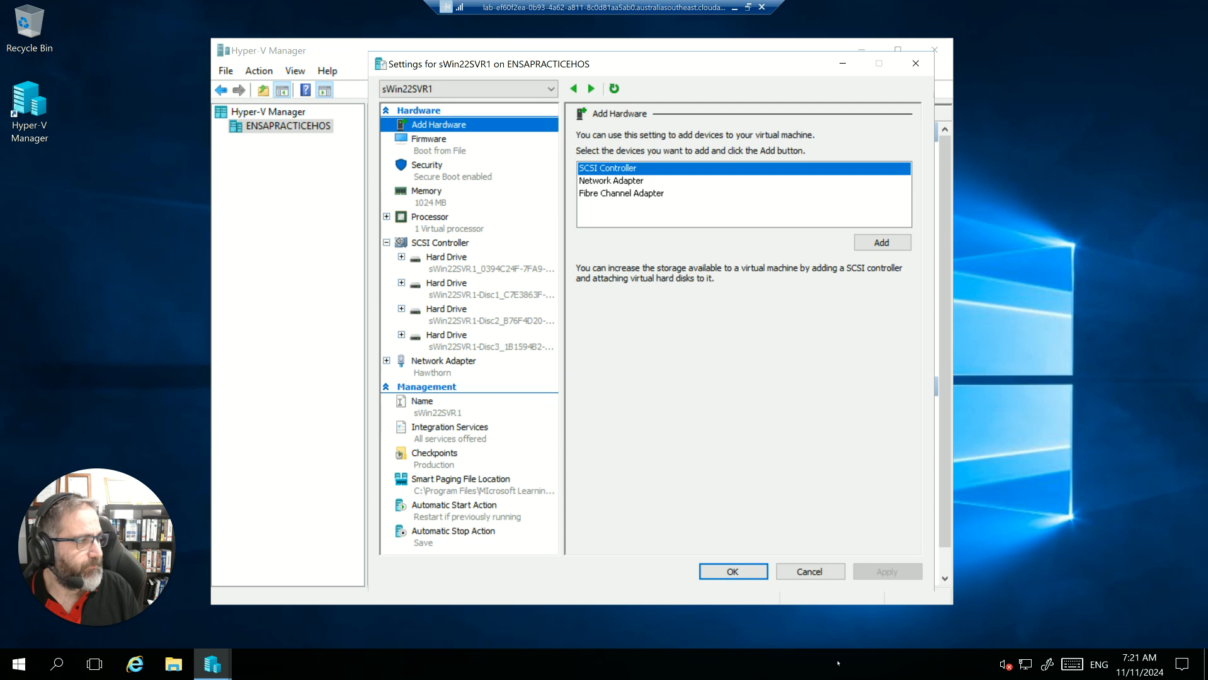
pyautogui.click(807, 575)
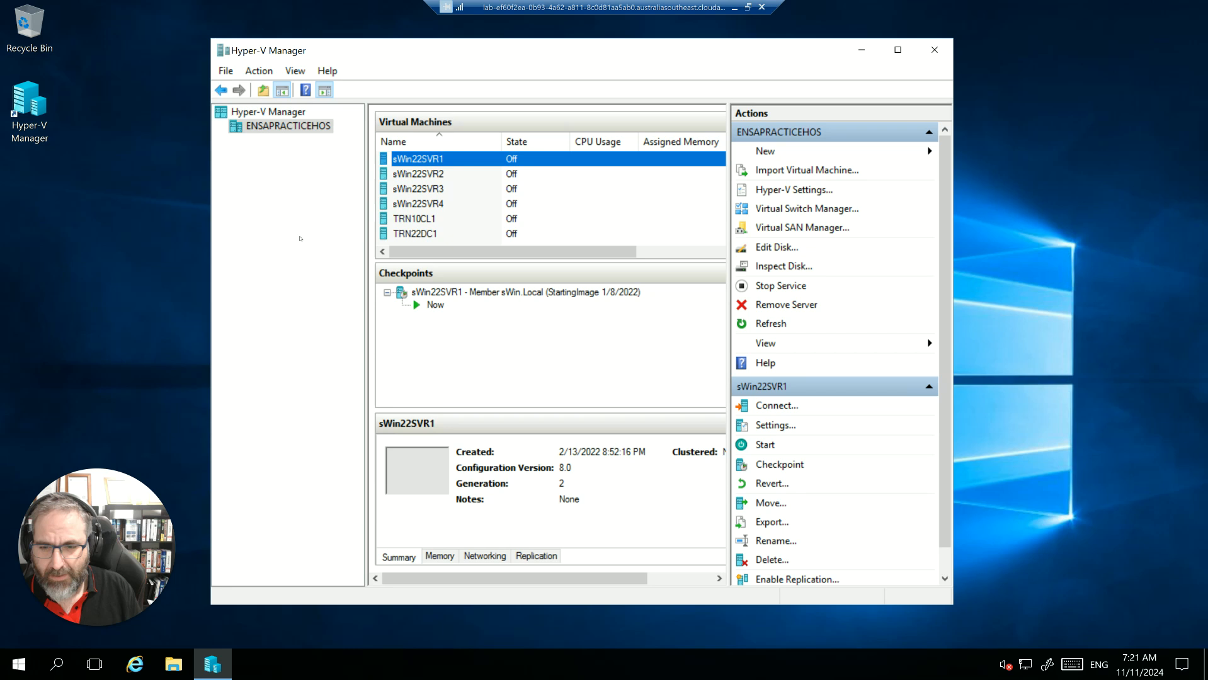
# - Review the settings of the TRN10CL1 virtual machine and close them without changes
pyautogui.scroll(1, 452, 203)
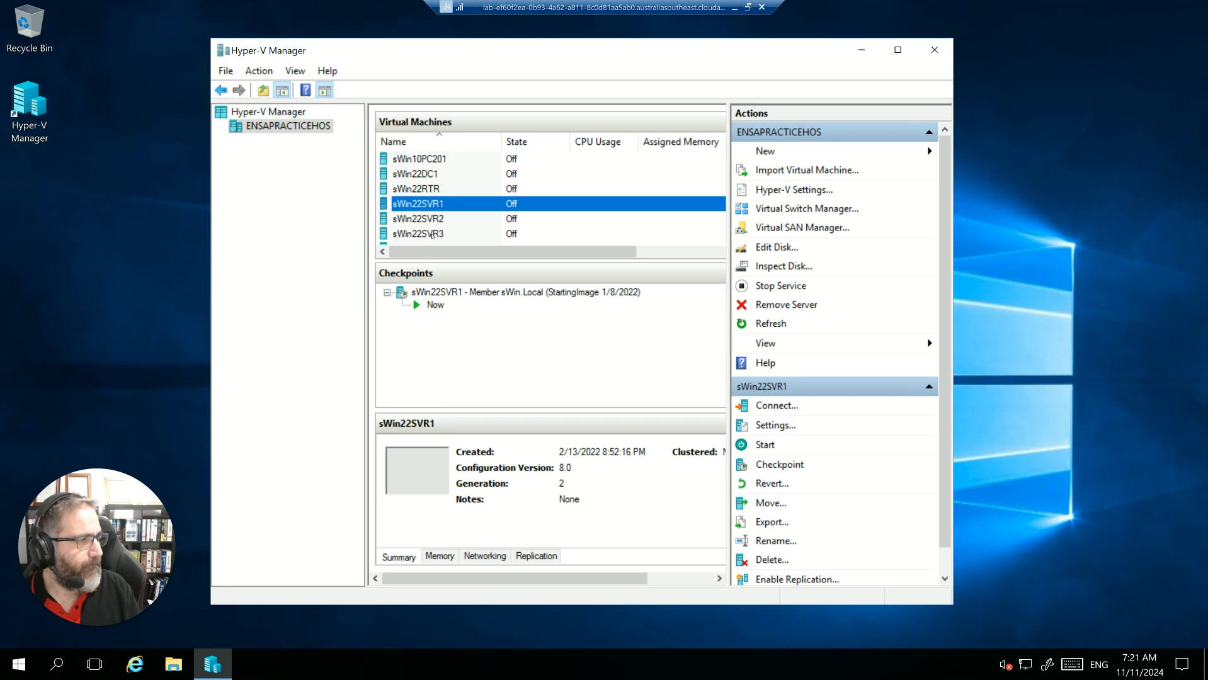
pyautogui.scroll(1, 459, 208)
pyautogui.scroll(-2, 445, 215)
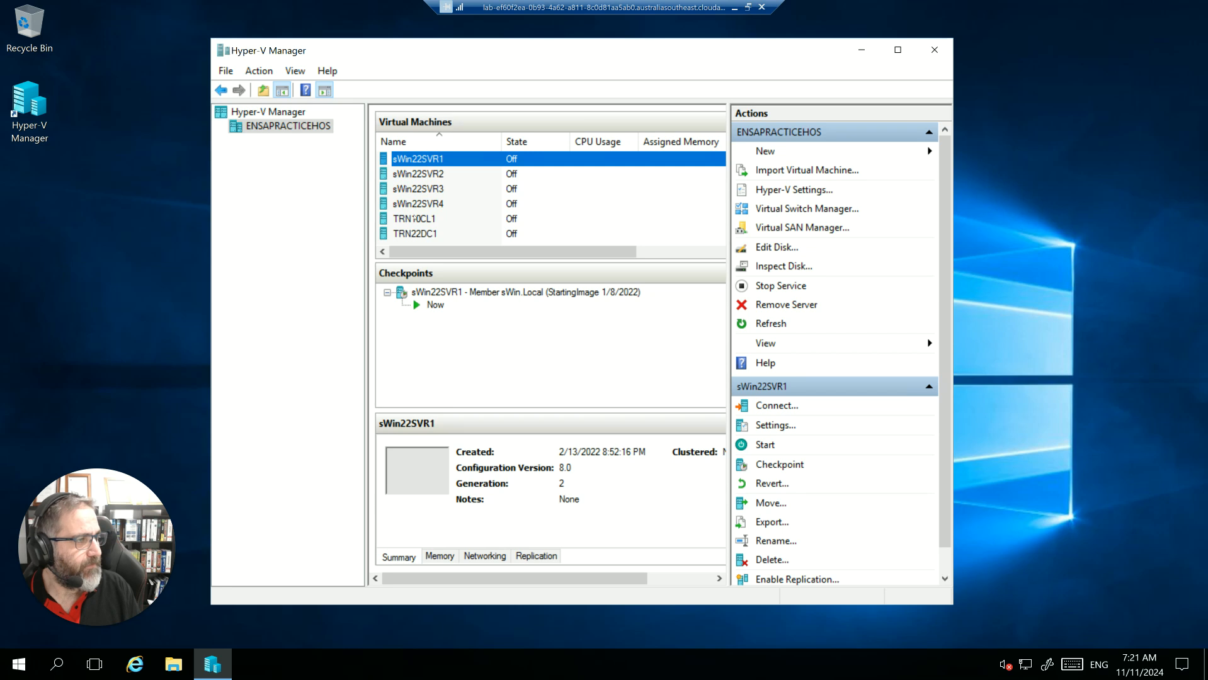
pyautogui.click(415, 219)
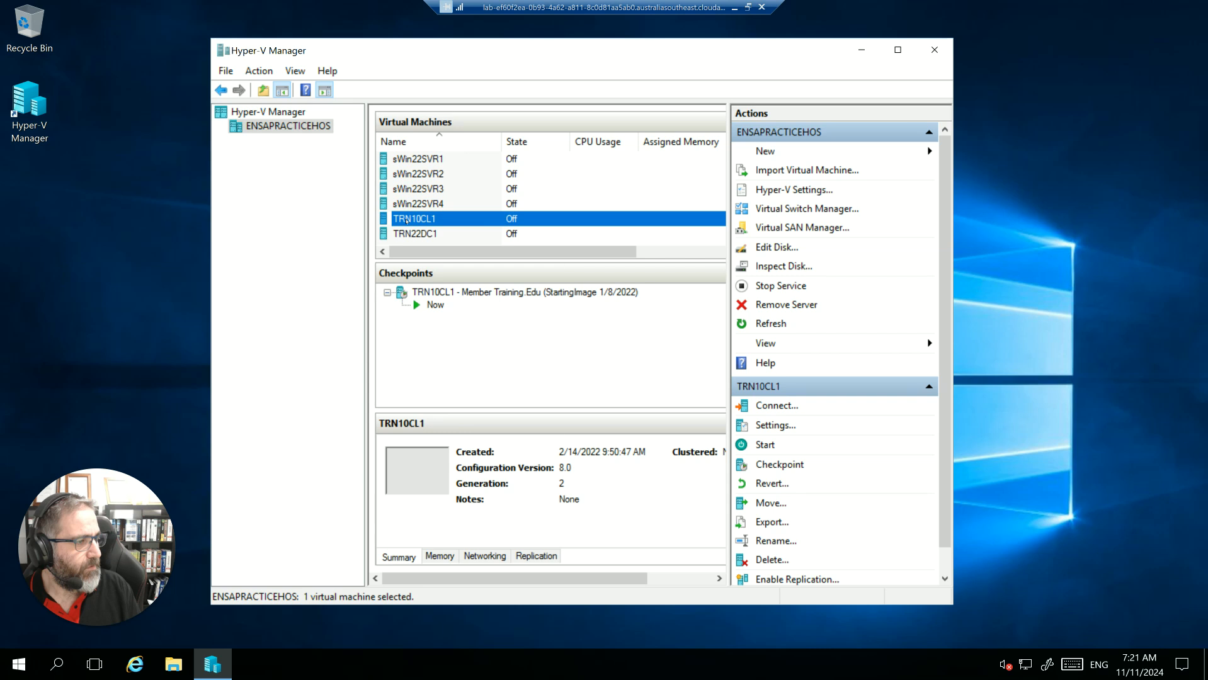
pyautogui.rightClick(406, 220)
pyautogui.click(455, 252)
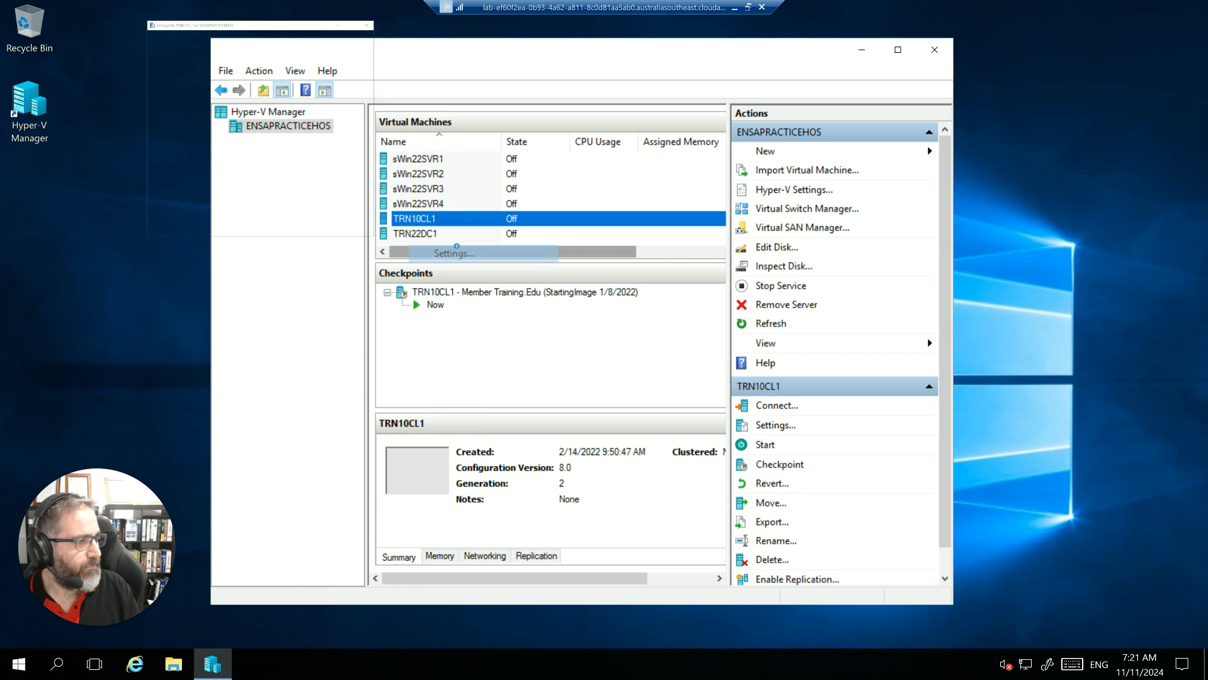
pyautogui.click(809, 571)
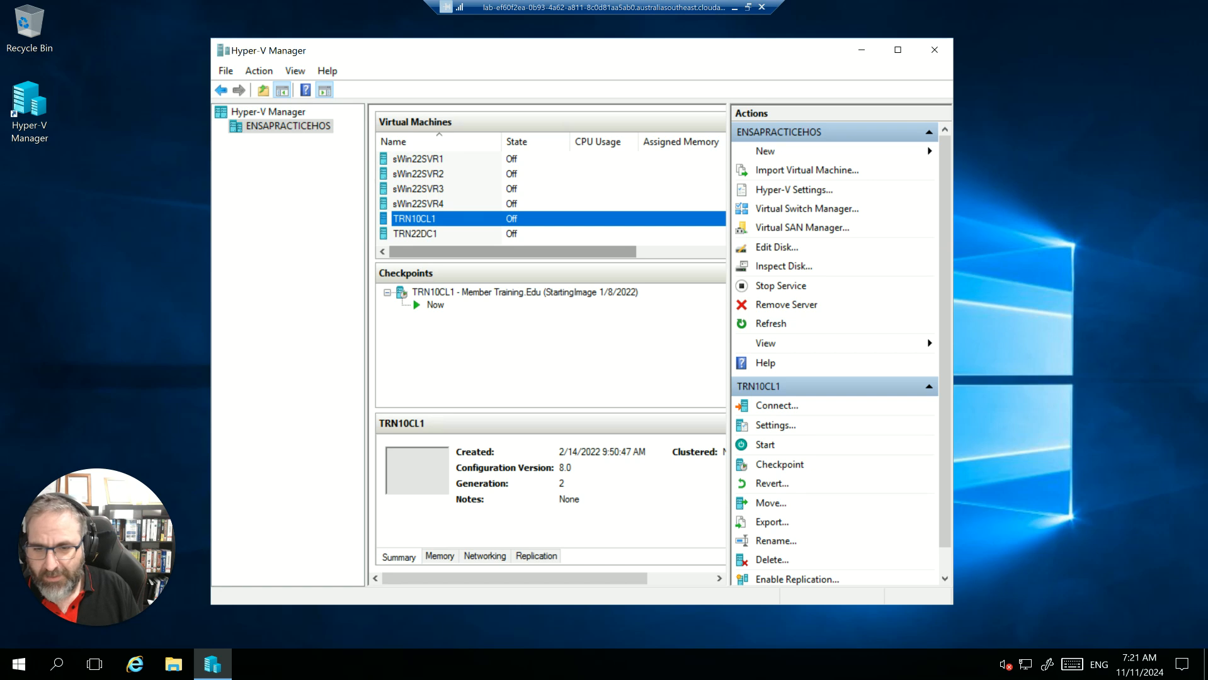
pyautogui.rightClick(443, 222)
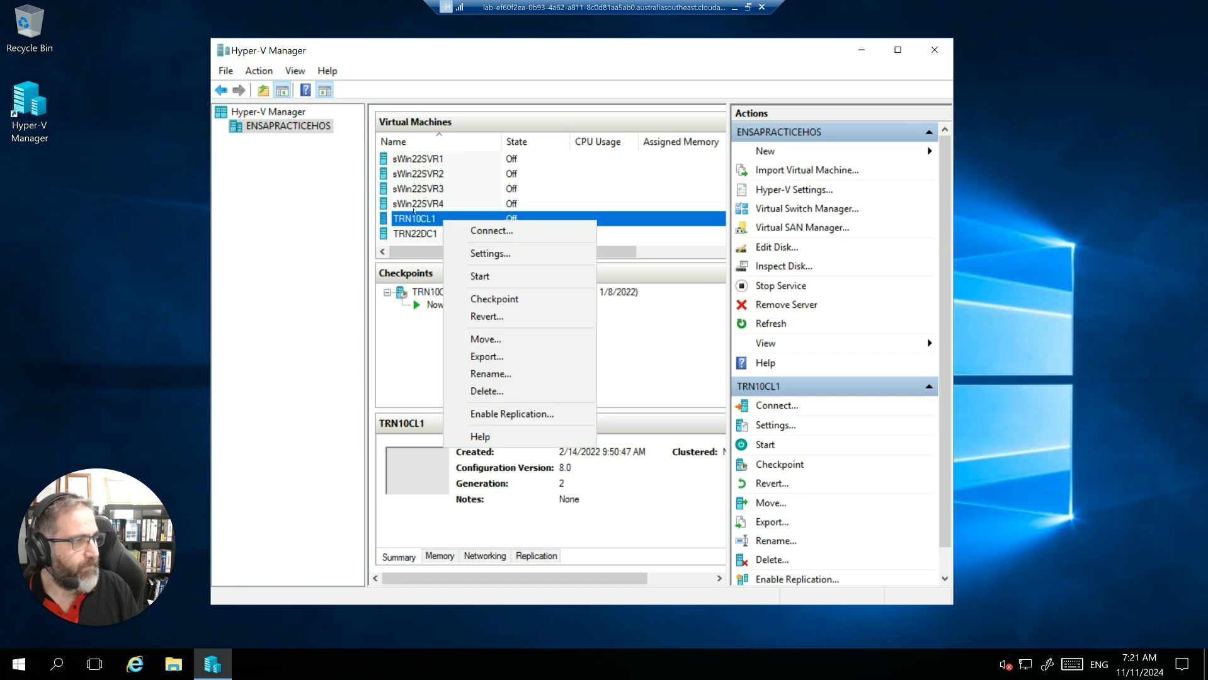
pyautogui.click(414, 216)
# - Start the sWin22DC1 domain controller virtual machine
pyautogui.scroll(2, 410, 217)
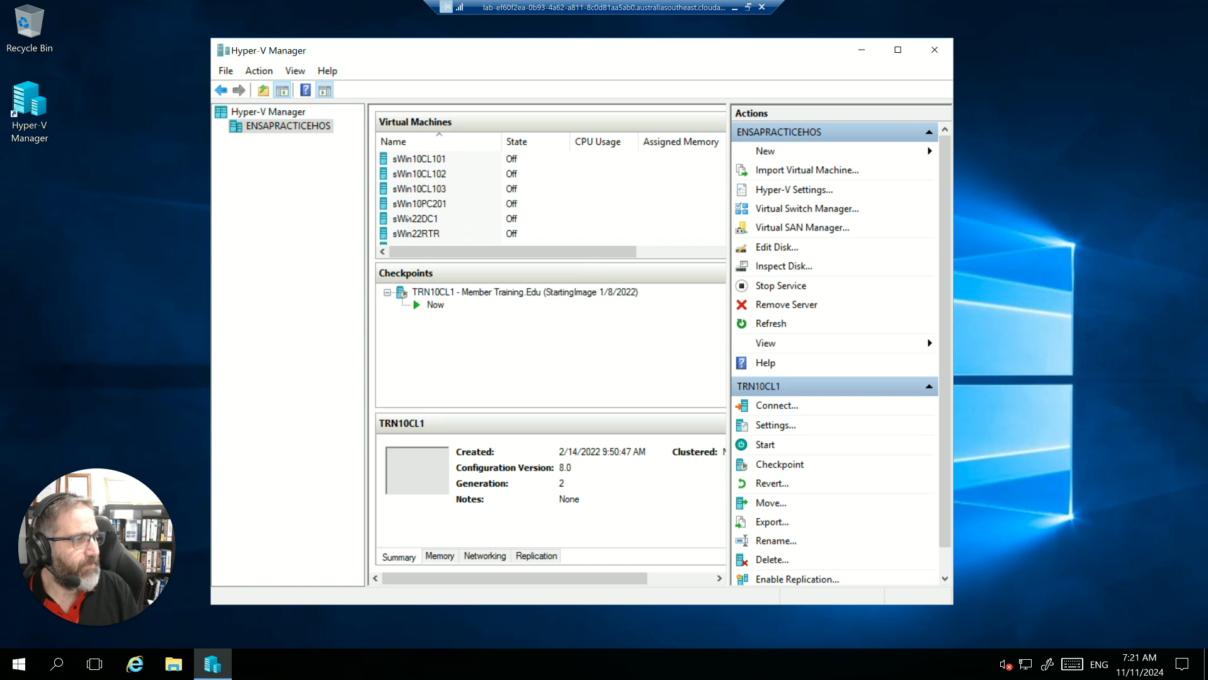
pyautogui.click(408, 219)
pyautogui.rightClick(408, 218)
pyautogui.click(444, 271)
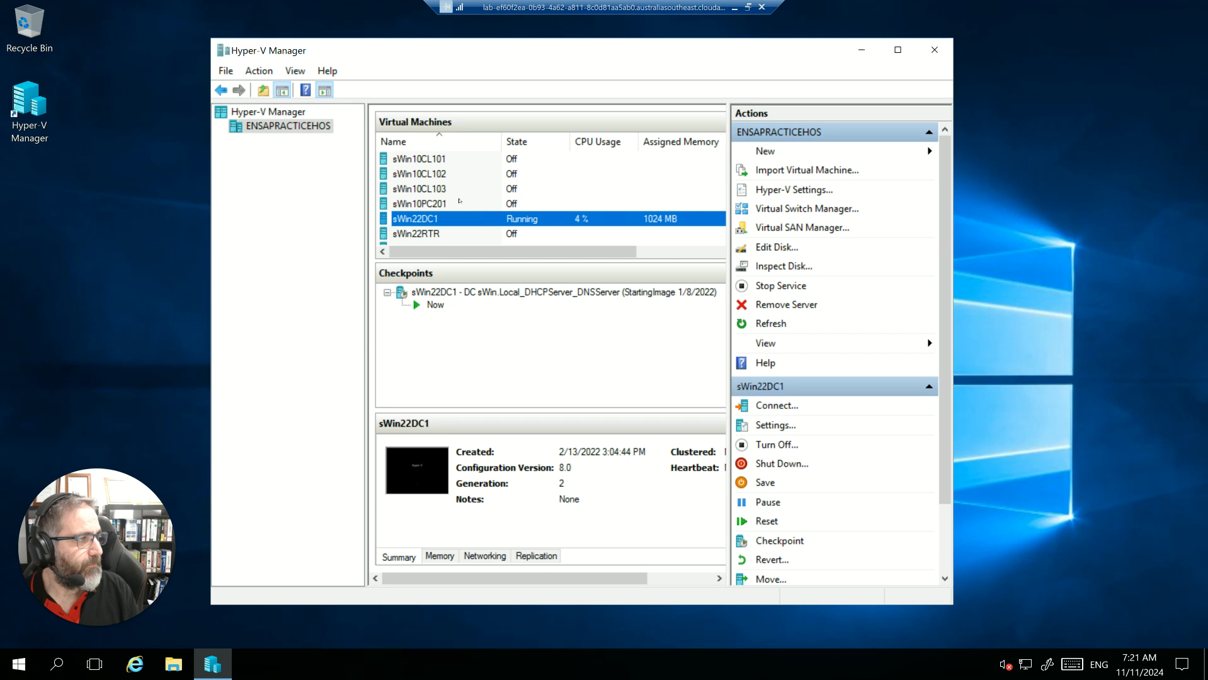
# - Start the sWin22SVR1 member server virtual machine
pyautogui.scroll(-2, 459, 201)
pyautogui.click(428, 158)
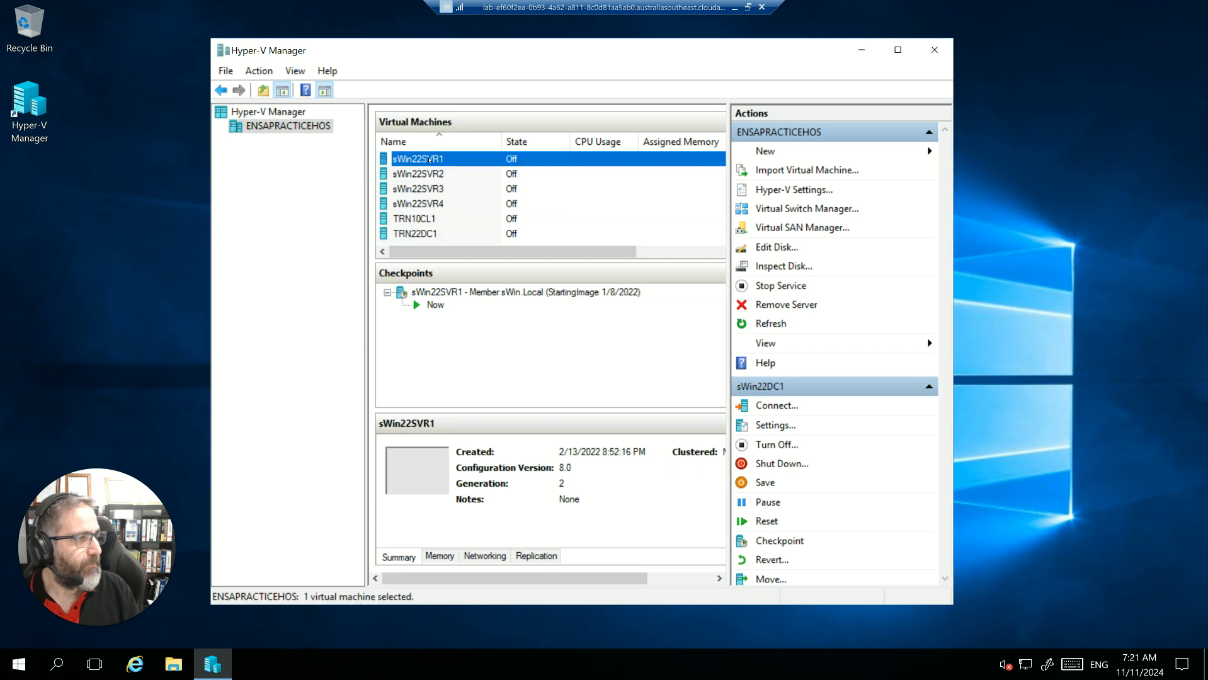
pyautogui.rightClick(428, 159)
pyautogui.click(428, 215)
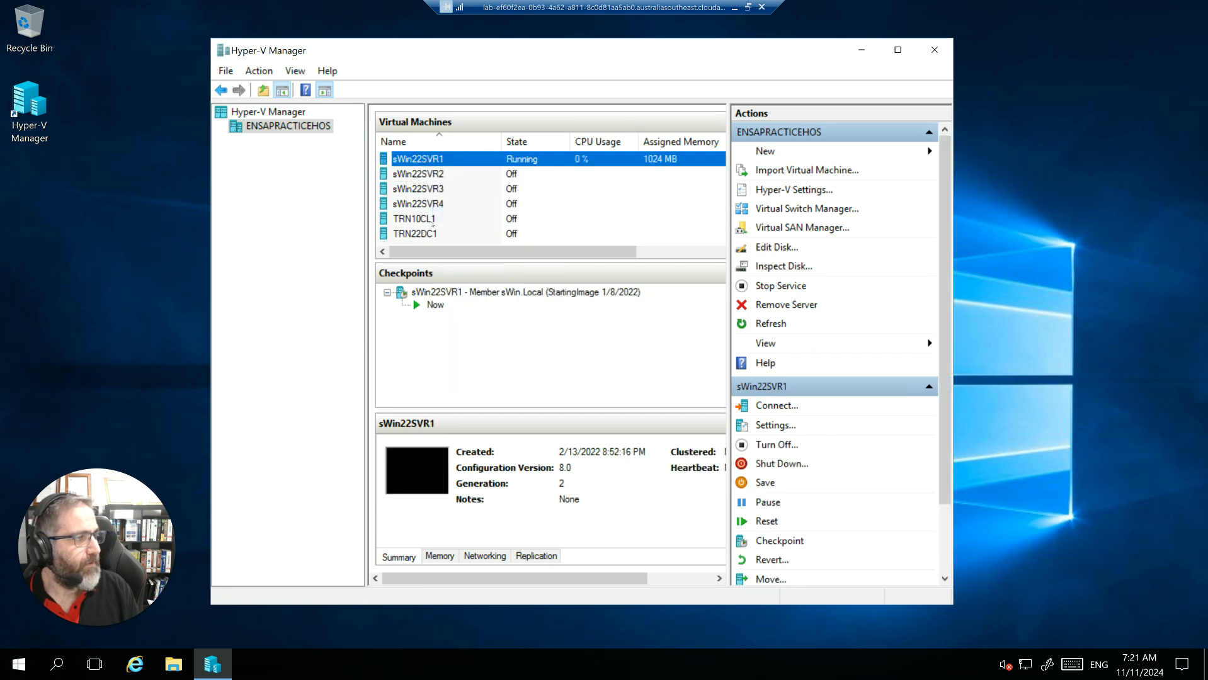
# - Check the settings of the sWin10CL101 client virtual machine without changing them, and start that machine
pyautogui.scroll(1, 434, 224)
pyautogui.scroll(1, 436, 225)
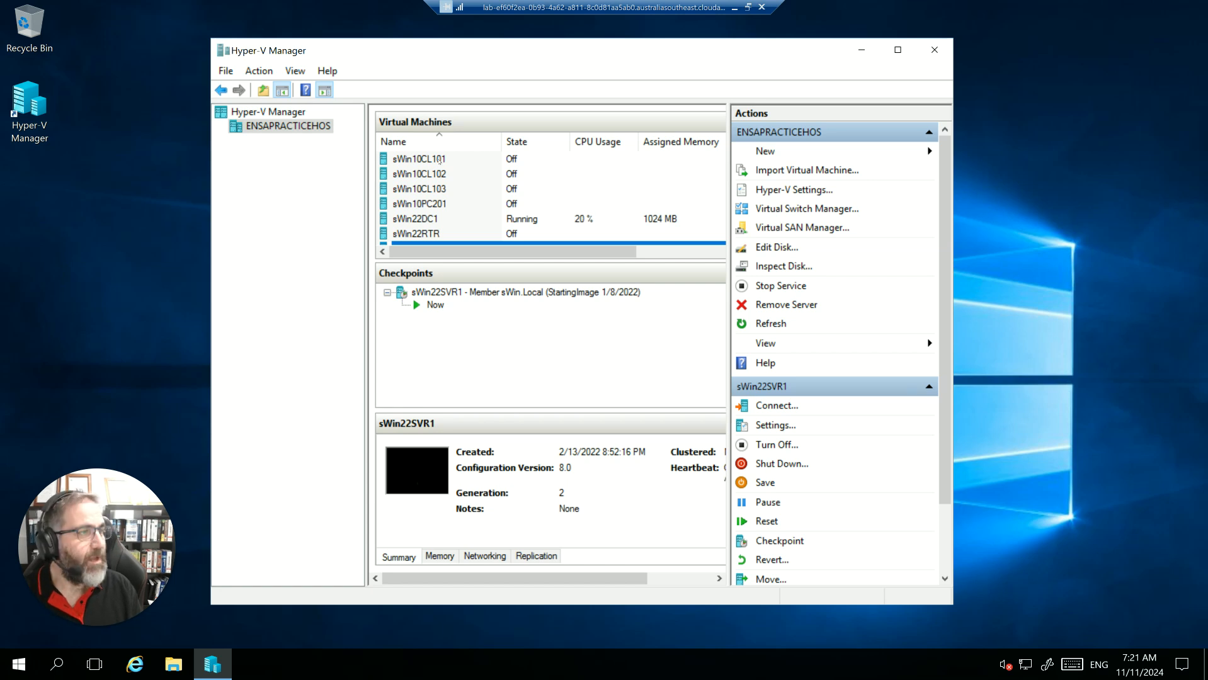
pyautogui.click(439, 160)
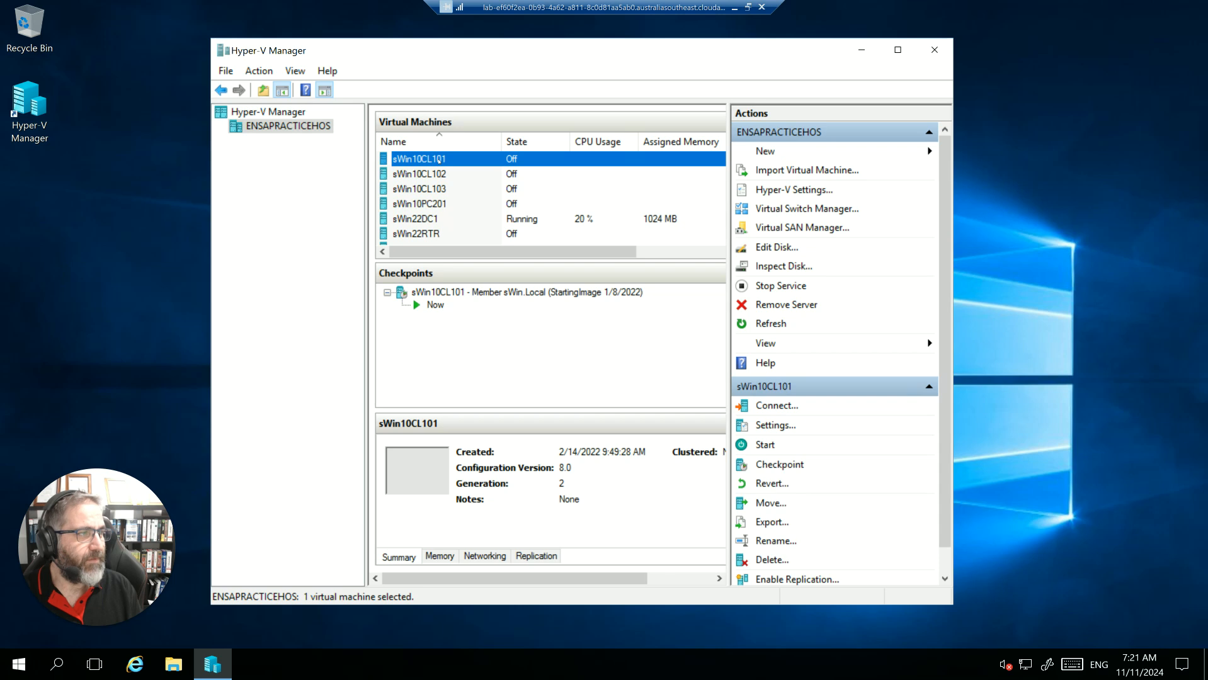
pyautogui.rightClick(439, 161)
pyautogui.click(467, 194)
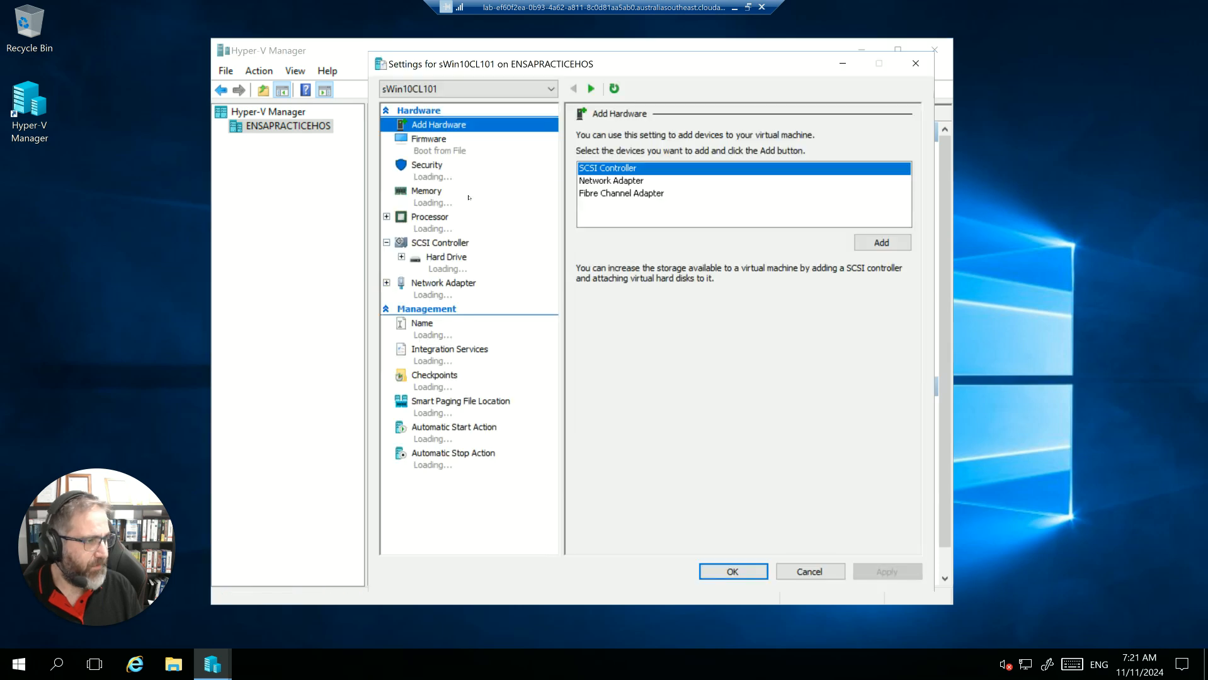
pyautogui.click(809, 571)
pyautogui.rightClick(426, 158)
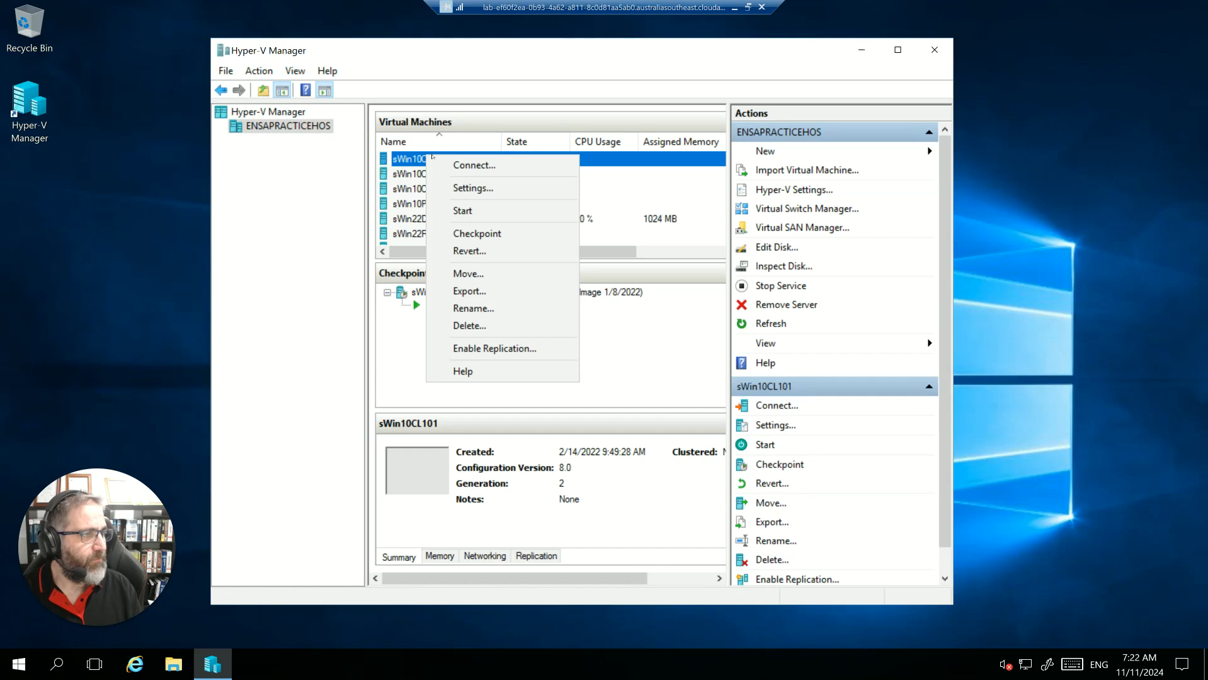
pyautogui.click(469, 211)
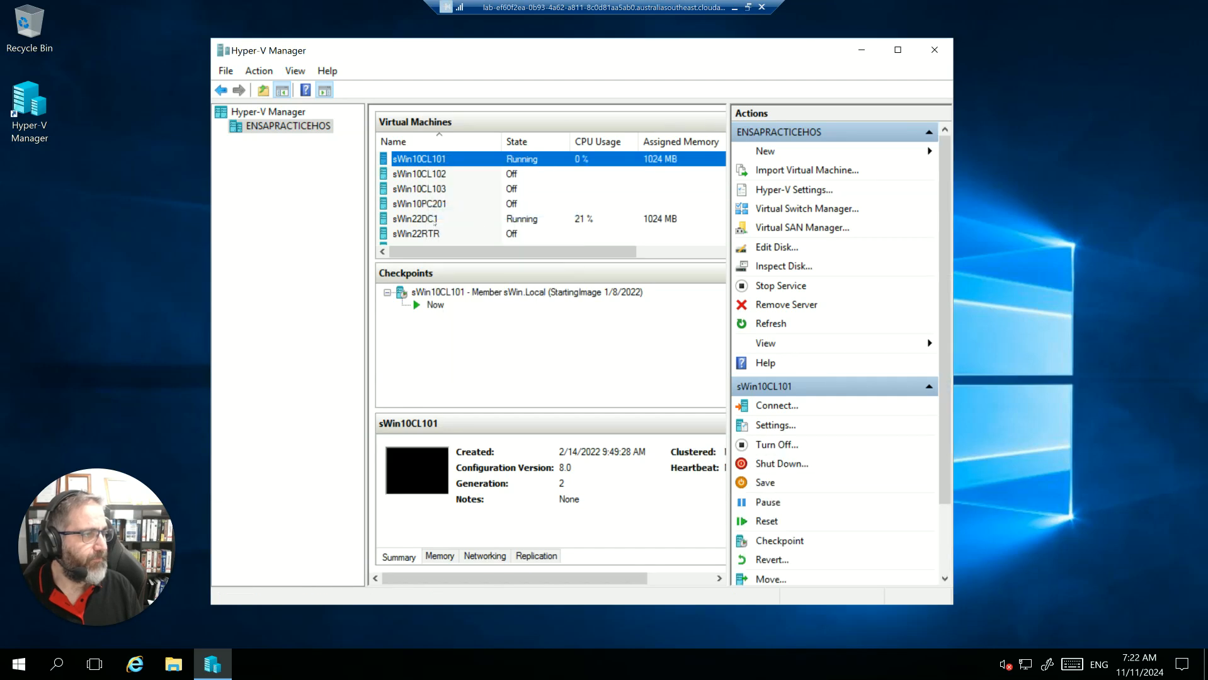
# - Connect to the running sWin22DC1 virtual machine and reposition its connection window so Hyper-V Manager stays reachable behind it
pyautogui.click(433, 220)
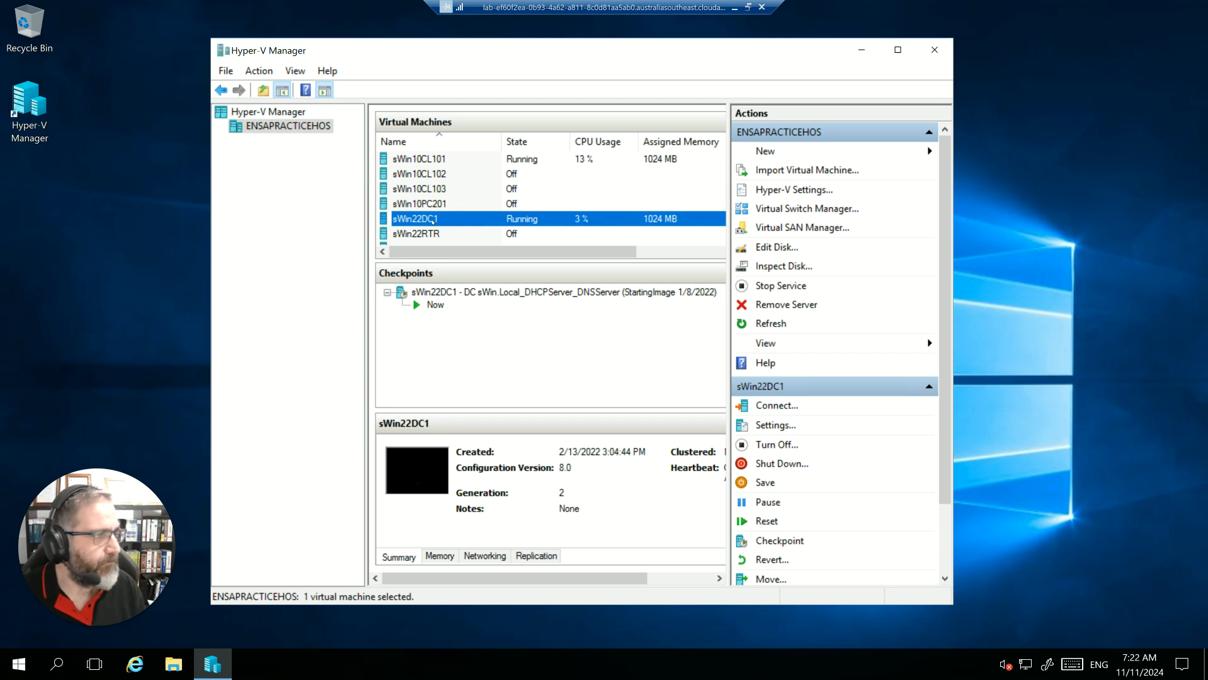
pyautogui.rightClick(433, 220)
pyautogui.click(474, 237)
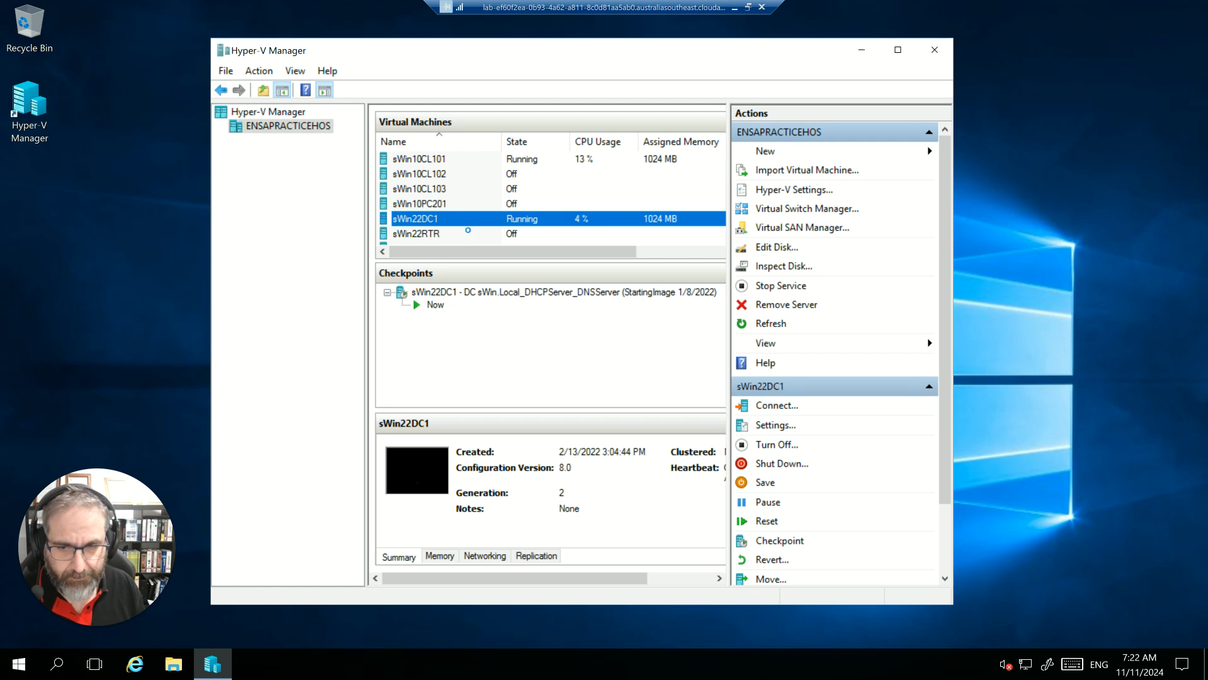
pyautogui.click(325, 276)
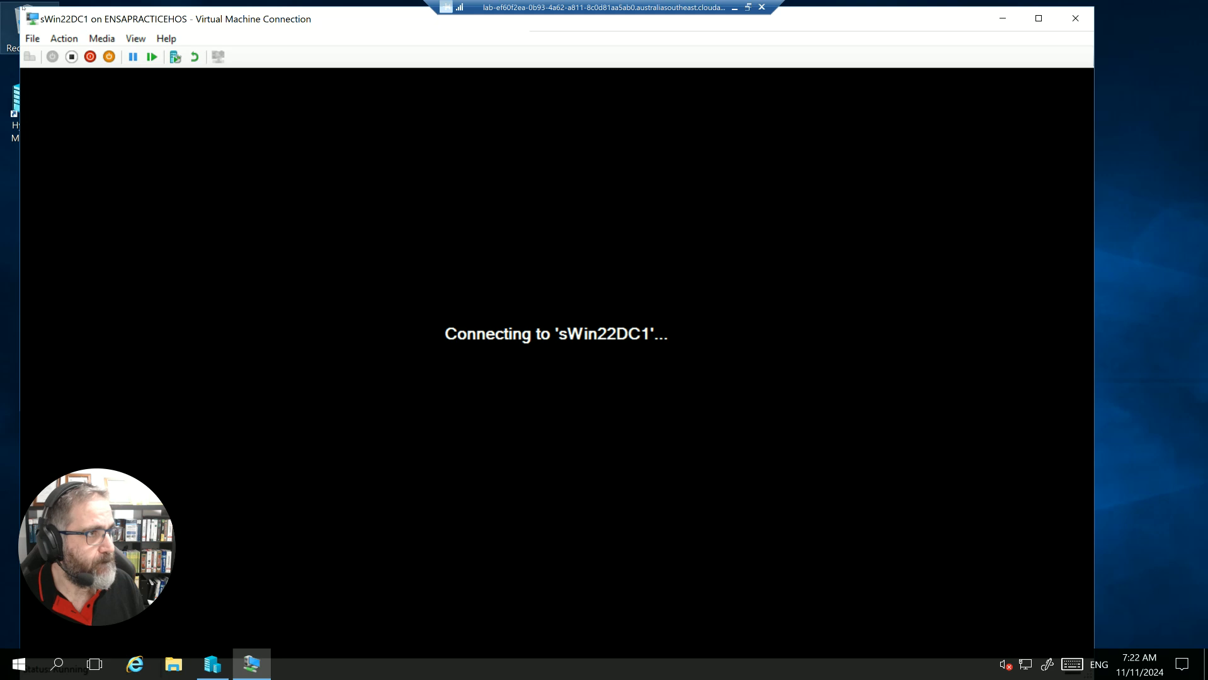
pyautogui.moveTo(21, 8); pyautogui.dragTo(160, 90)
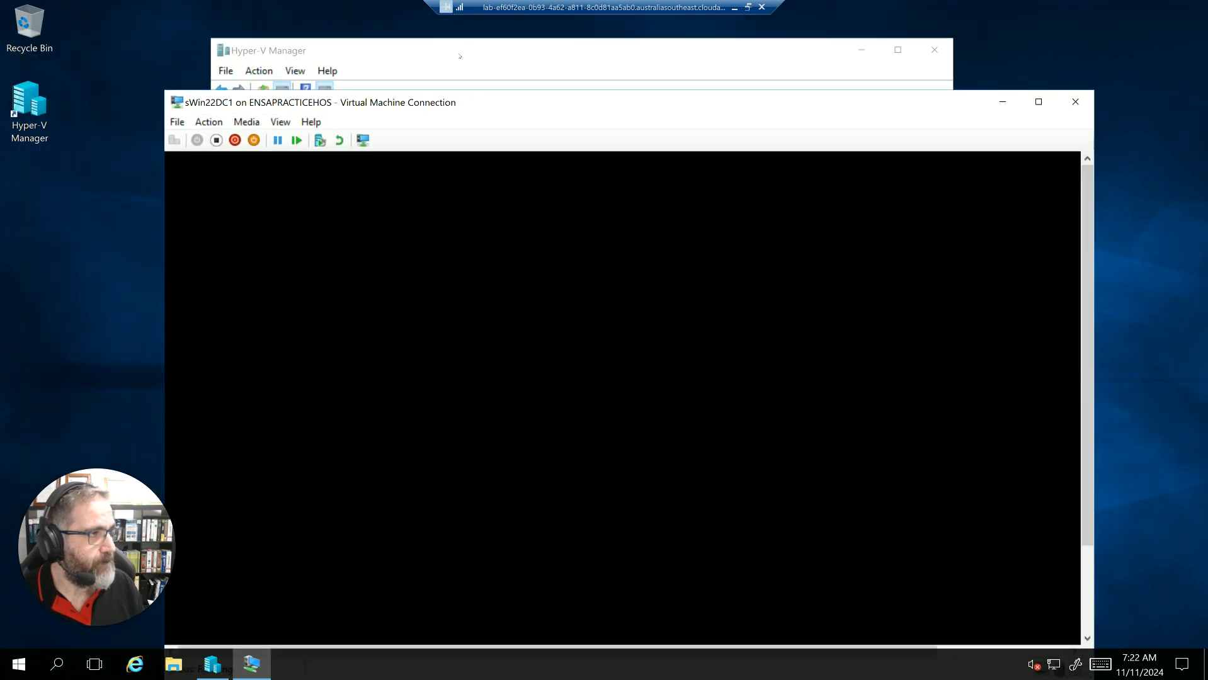
pyautogui.moveTo(470, 103); pyautogui.dragTo(449, 66)
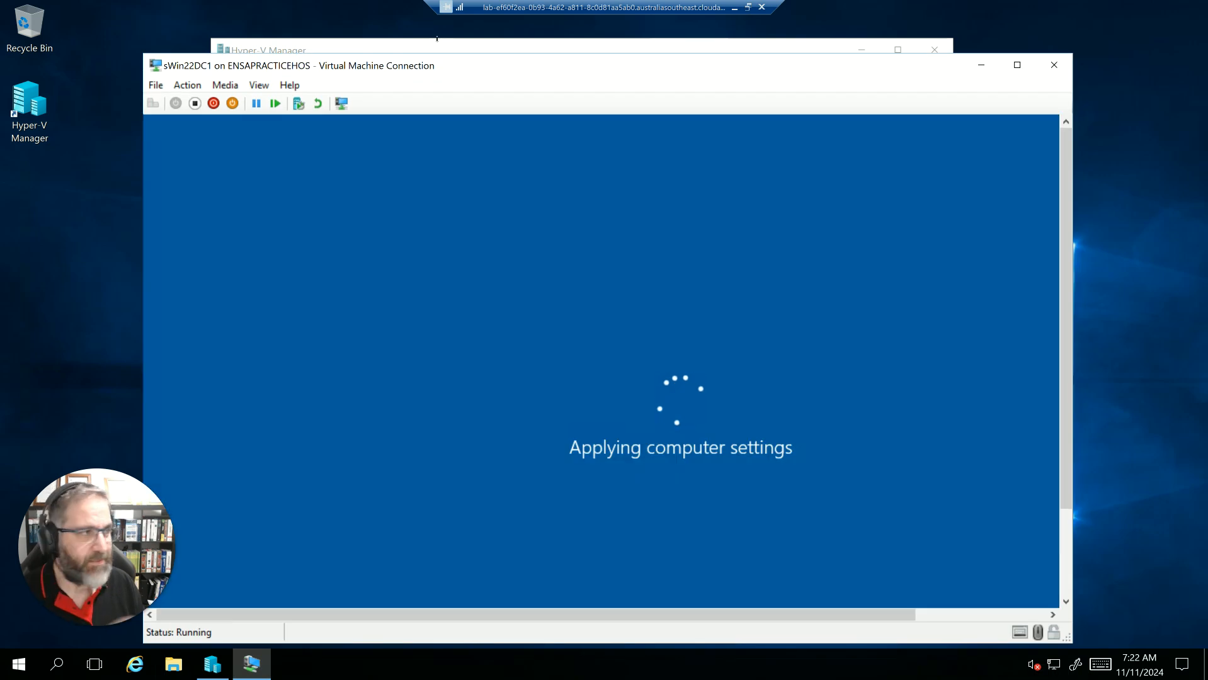
# - Return to Hyper-V Manager and sort the virtual machines by state with the running ones first
pyautogui.click(436, 39)
pyautogui.scroll(-2, 430, 175)
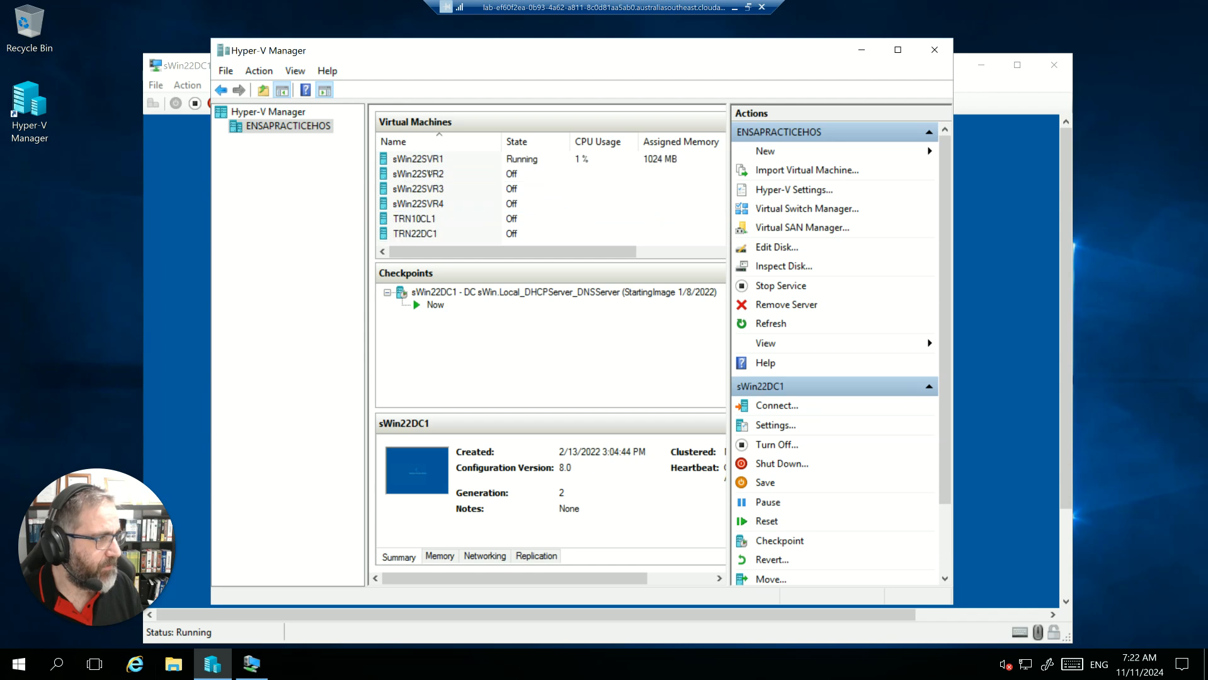
pyautogui.scroll(2, 431, 182)
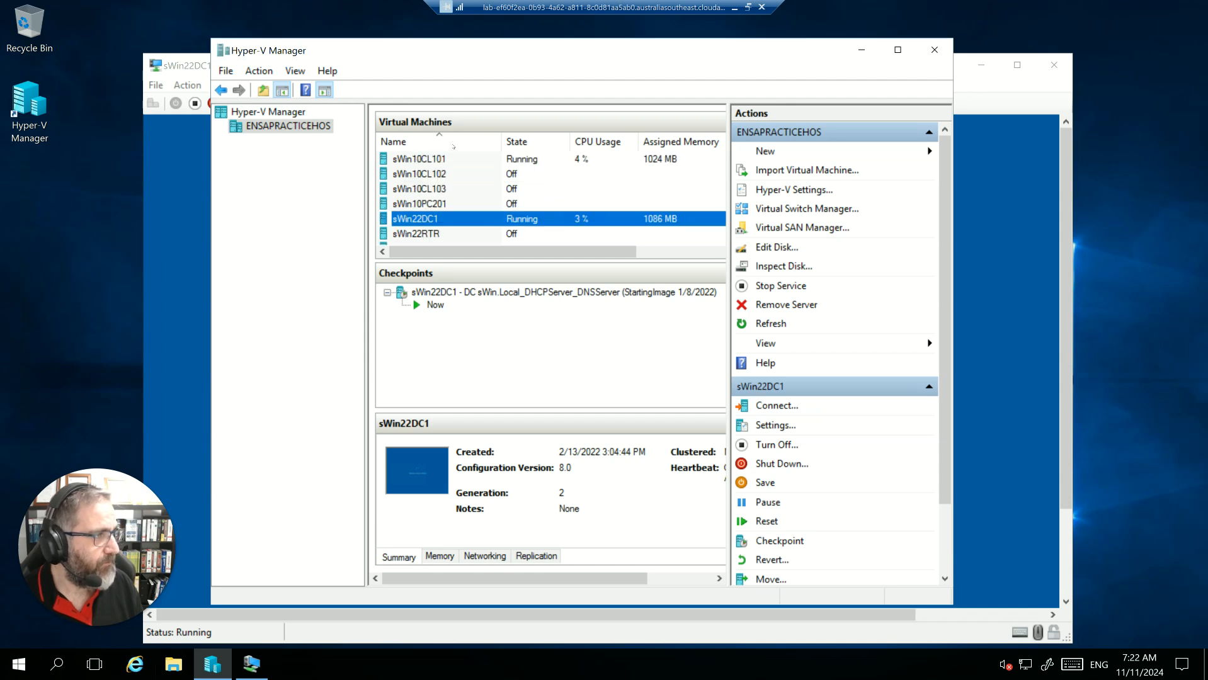
pyautogui.click(535, 141)
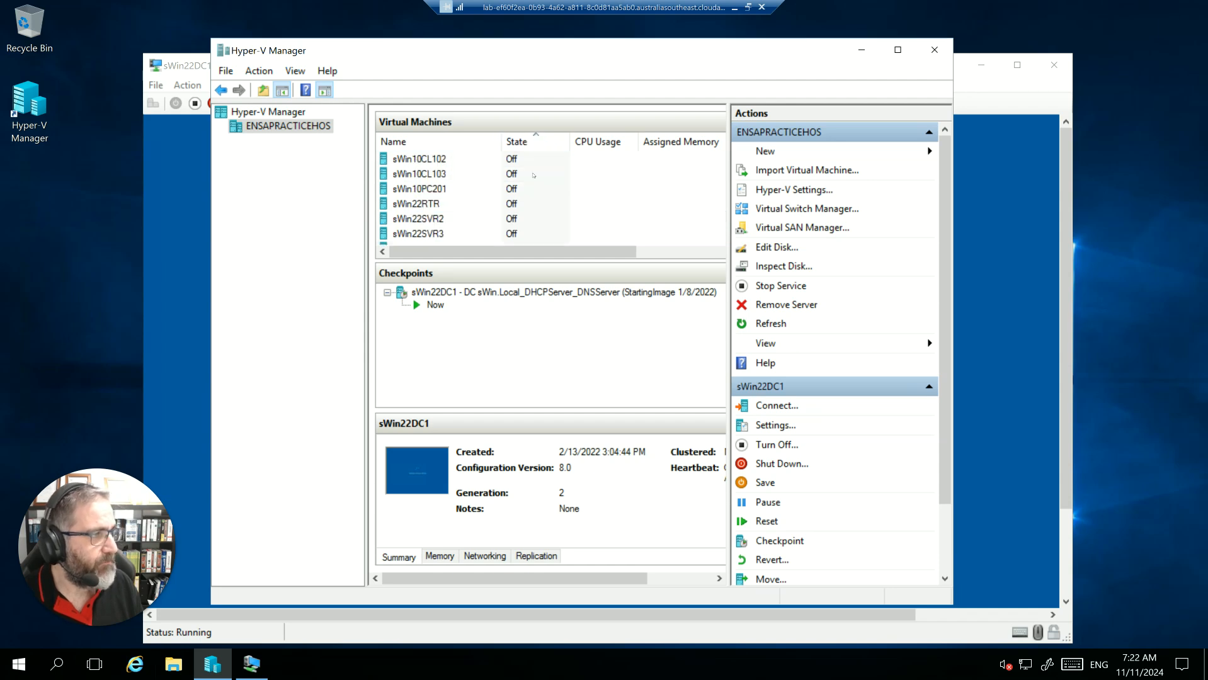
pyautogui.click(513, 141)
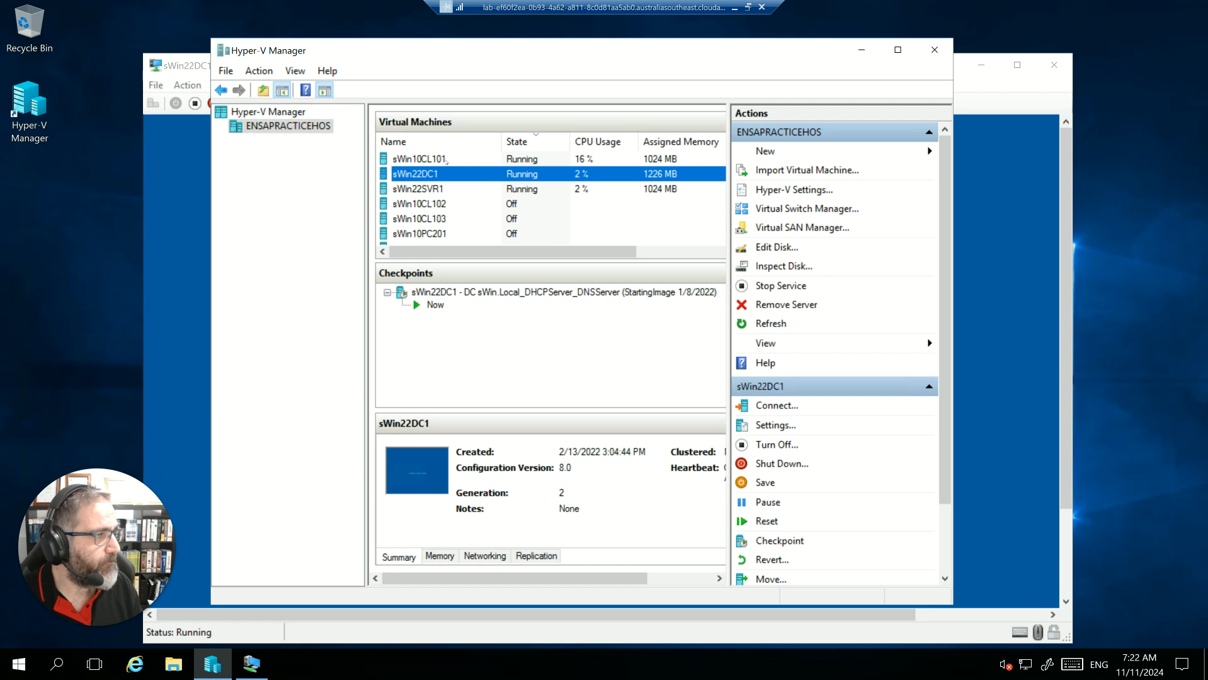
# - Connect to the running sWin22SVR1 virtual machine with a 1366 by 768 display and minimise its connection window
pyautogui.click(445, 159)
pyautogui.click(427, 189)
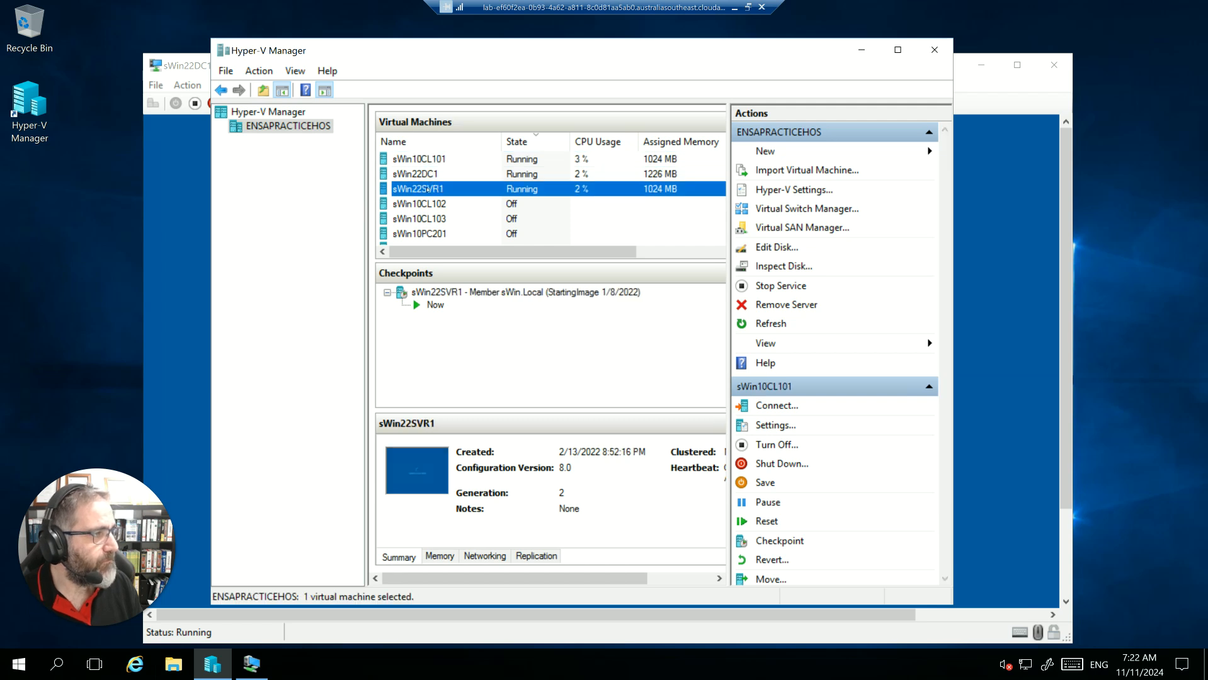
pyautogui.rightClick(427, 188)
pyautogui.click(453, 200)
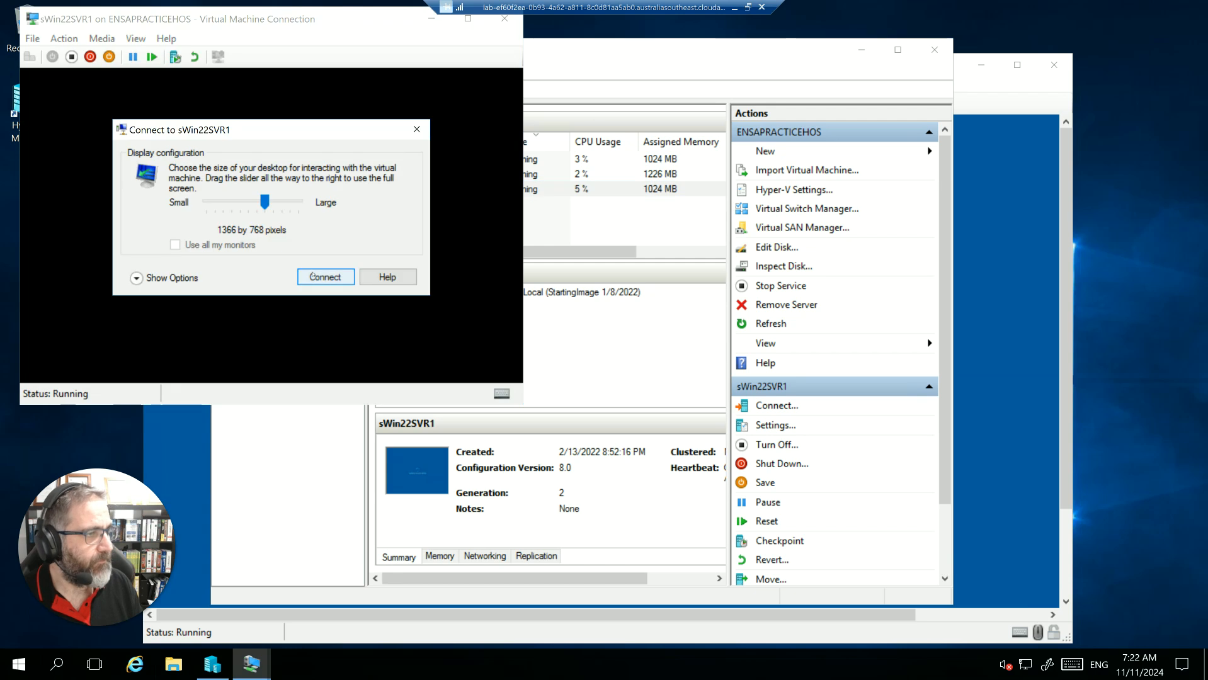
pyautogui.click(316, 272)
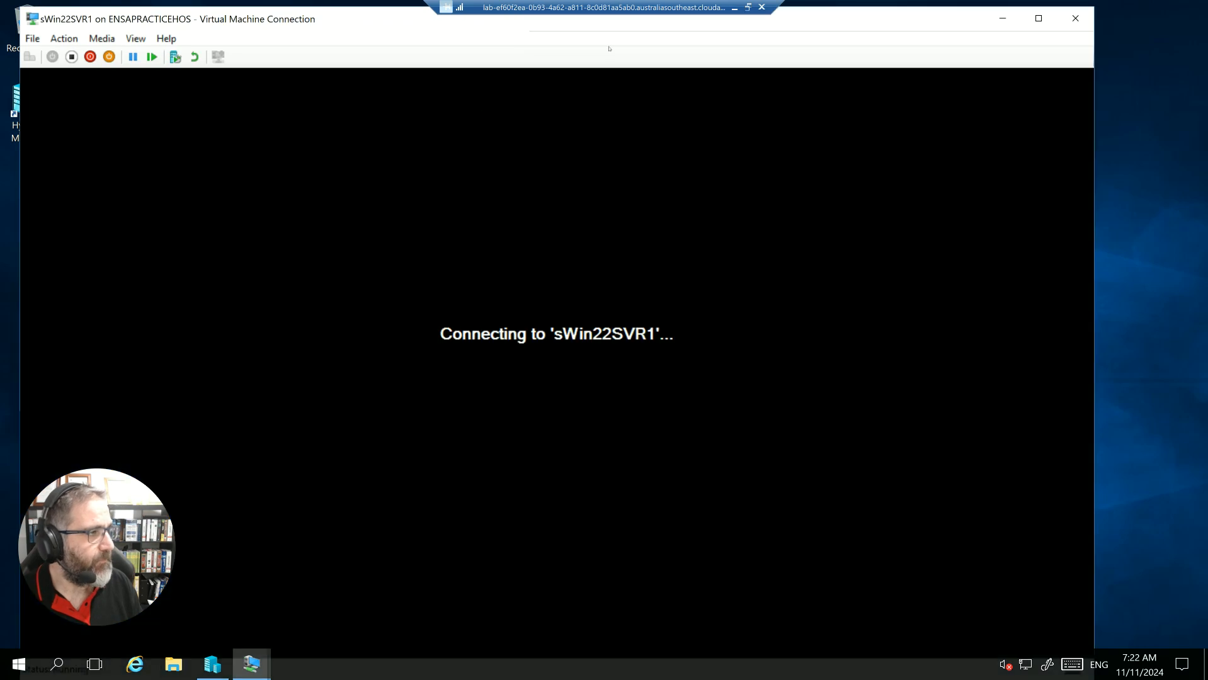
pyautogui.click(1002, 18)
# - Connect to the running sWin10CL101 virtual machine and minimise its connection window
pyautogui.click(420, 159)
pyautogui.rightClick(420, 162)
pyautogui.click(434, 174)
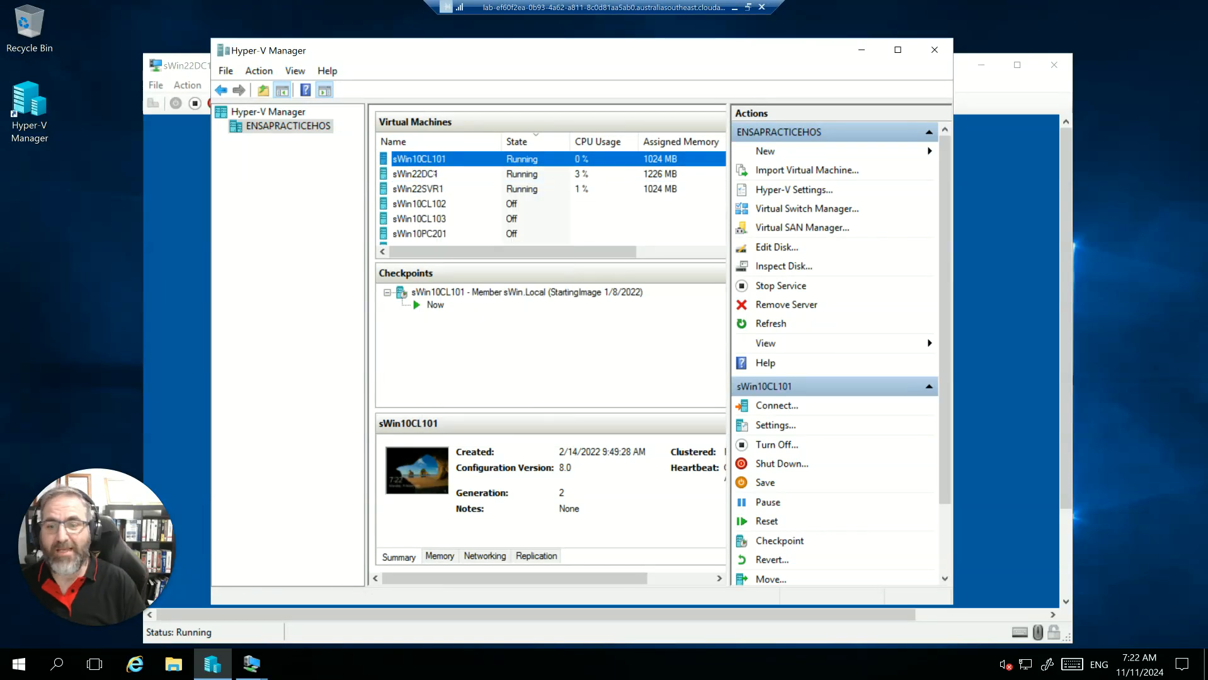
pyautogui.click(335, 278)
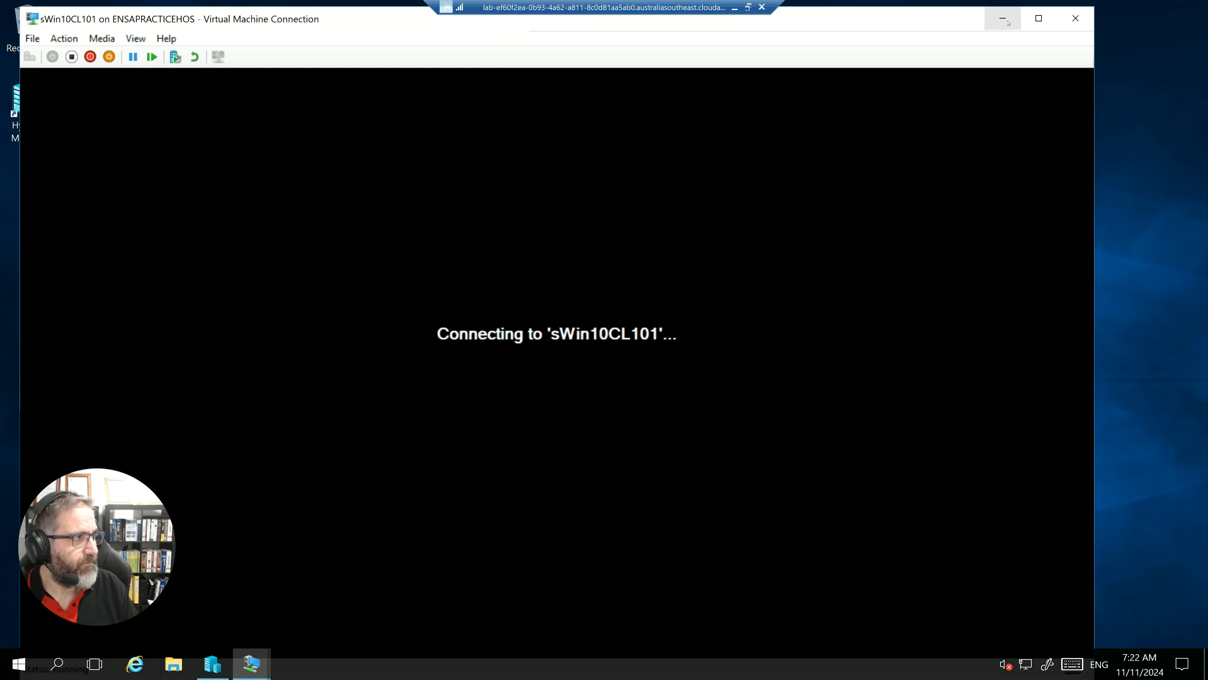
pyautogui.click(1003, 19)
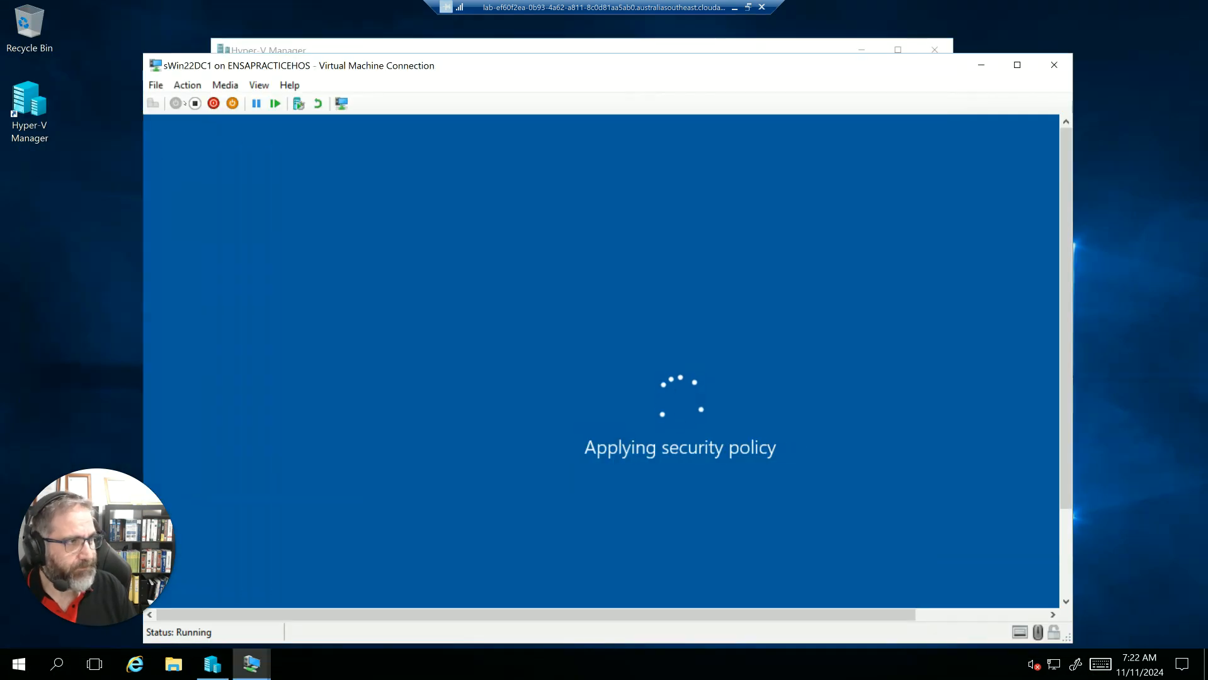
# - Sign in to sWin22DC1 as SWIN\Administrator by entering the account password, and minimise its connection window
pyautogui.moveTo(466, 65); pyautogui.dragTo(421, 43)
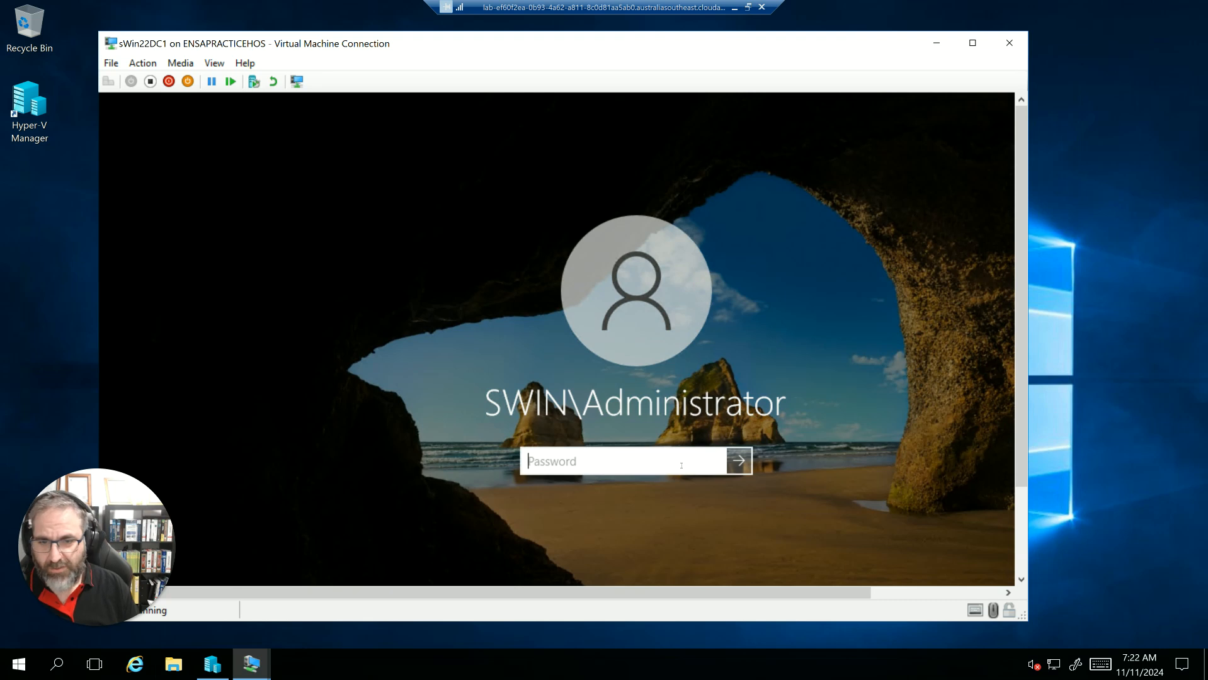
pyautogui.write('Pa$$')
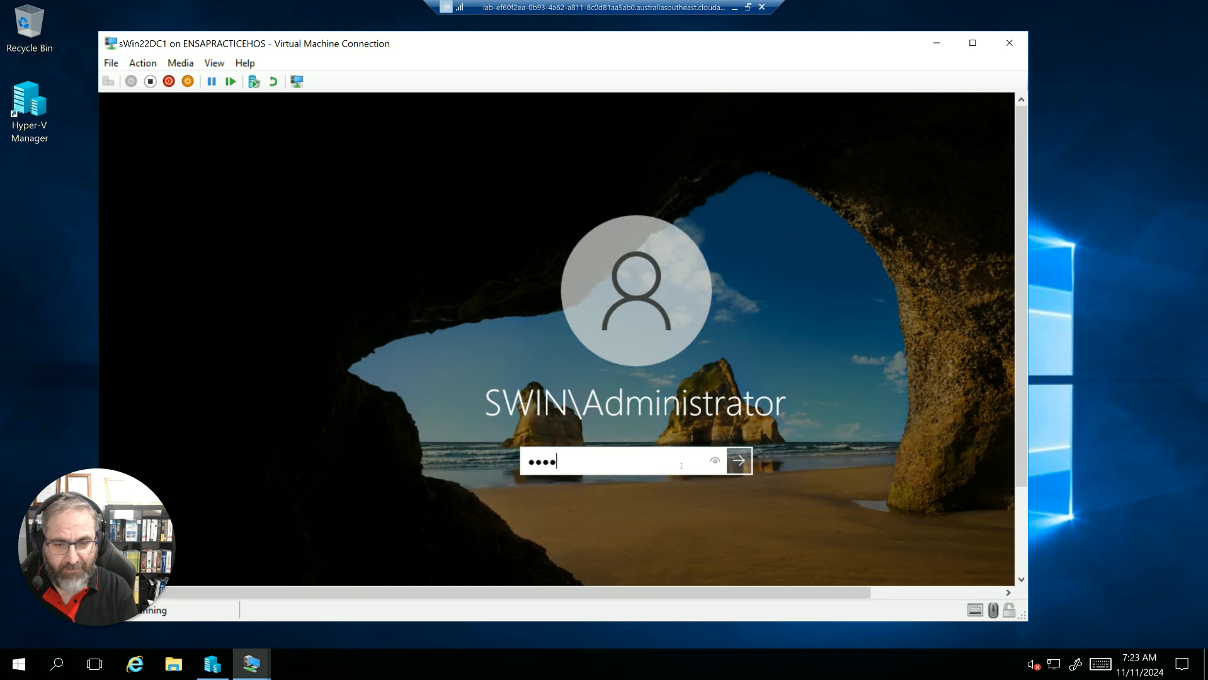
pyautogui.write('w0r')
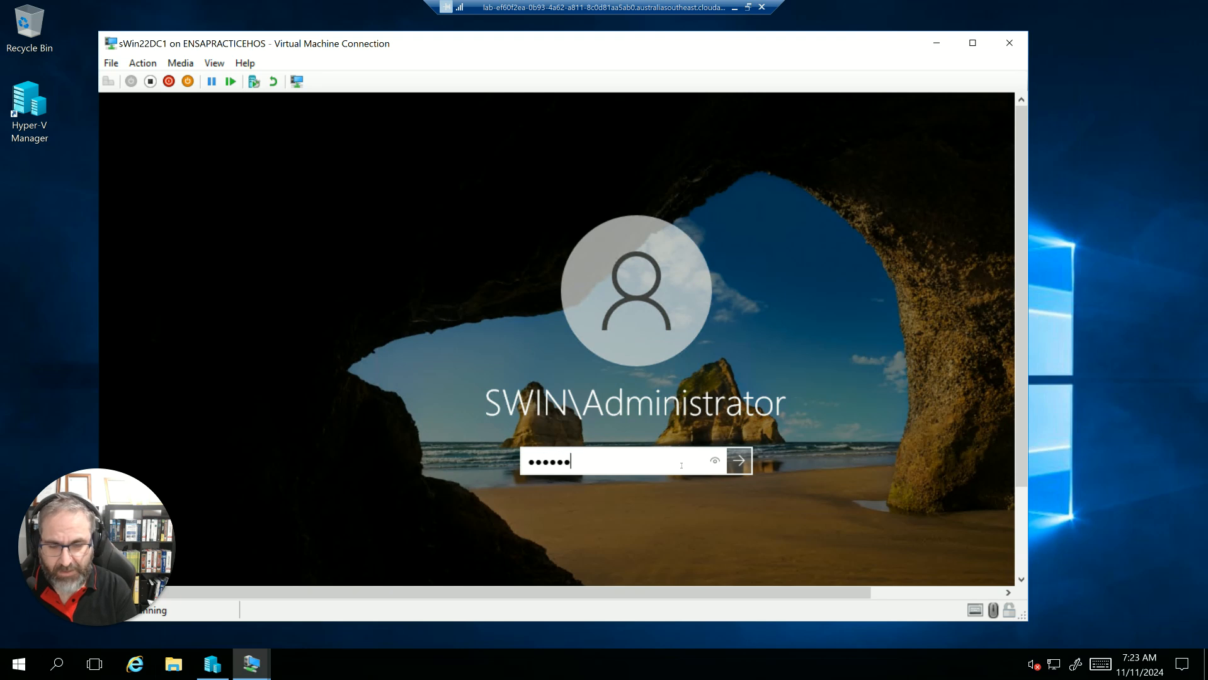
pyautogui.write('d')
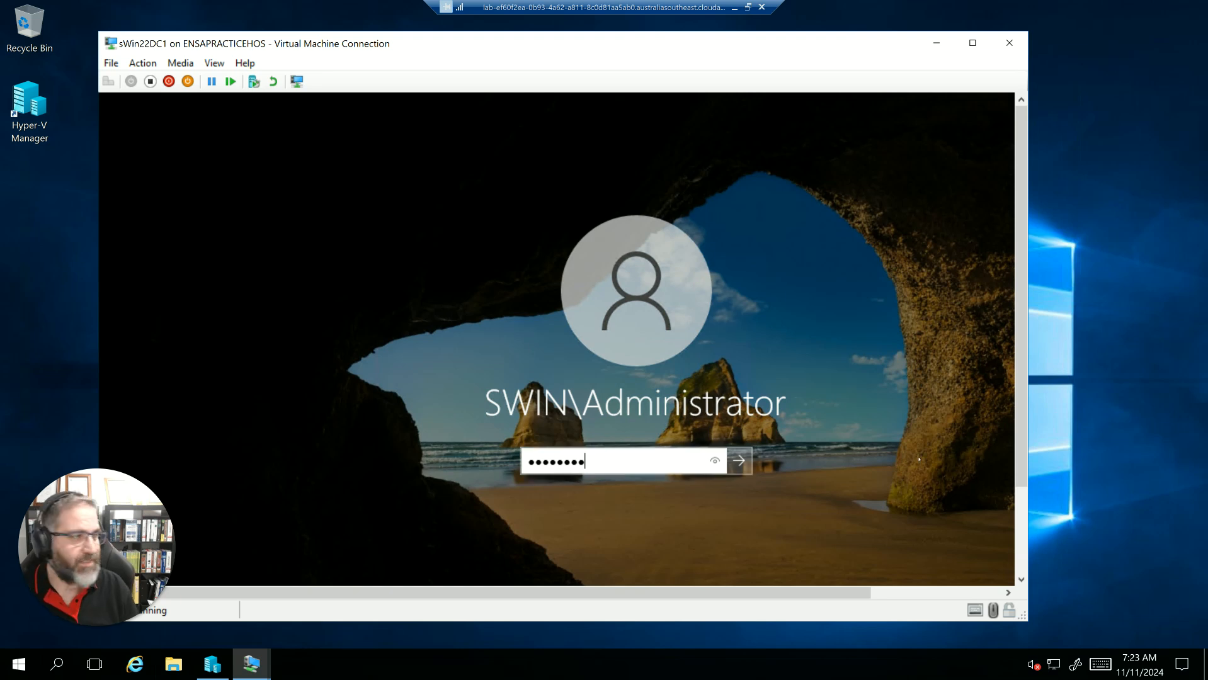
pyautogui.click(742, 472)
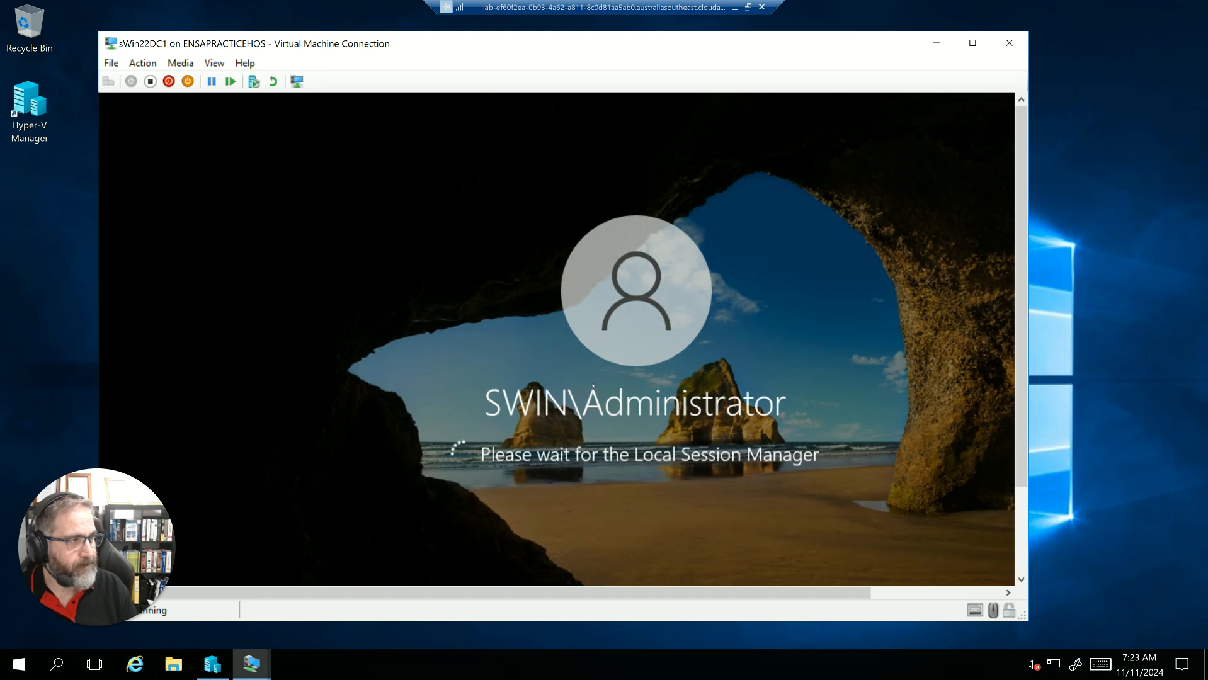
pyautogui.click(936, 41)
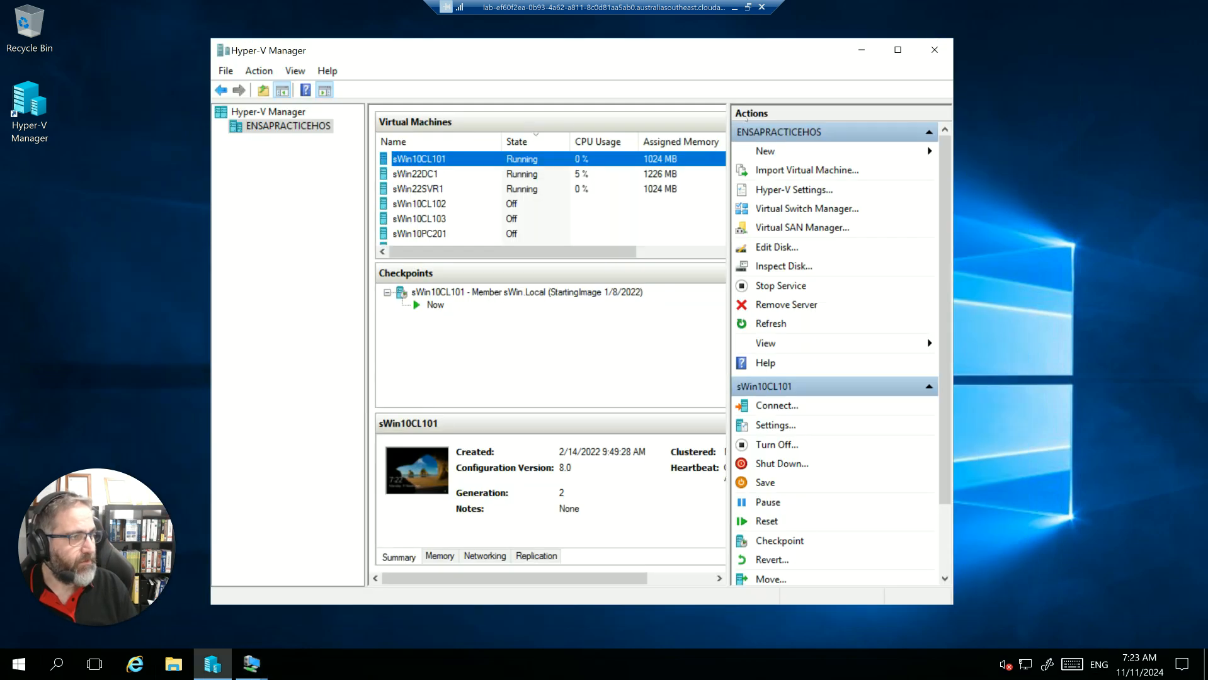
# - Bring up the sWin22SVR1 connection, sign in as SWIN\administrator by entering the account password, and minimise the window
pyautogui.moveTo(251, 664)
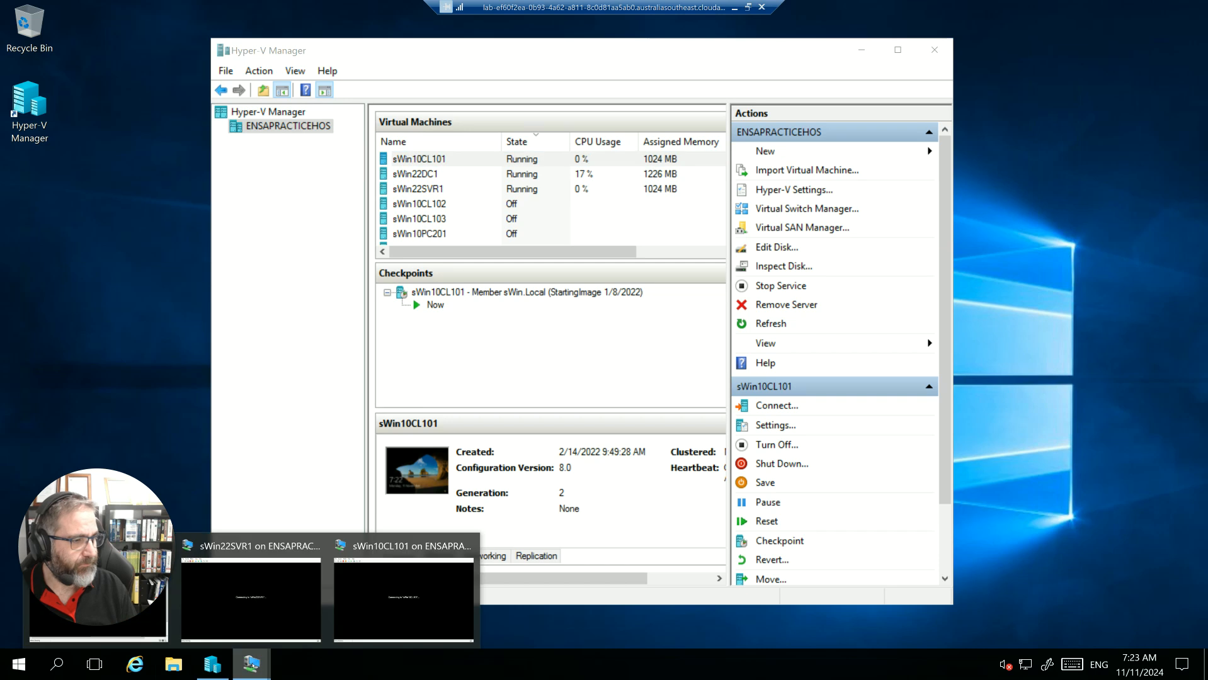
pyautogui.click(298, 555)
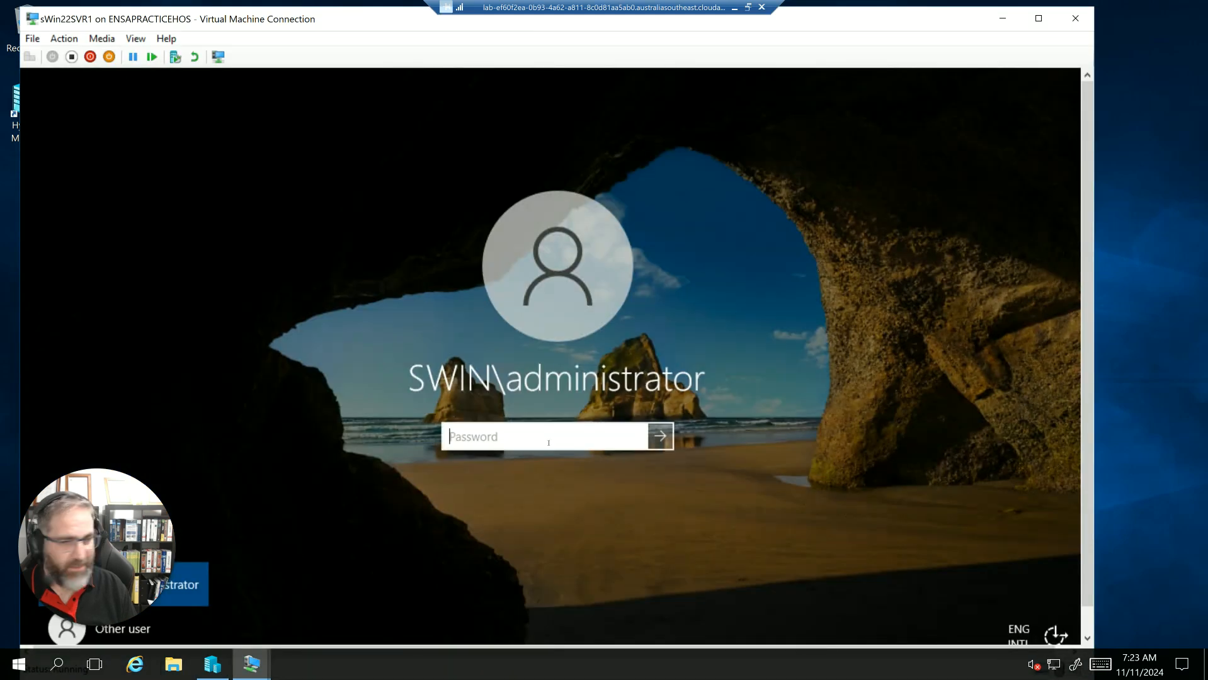
pyautogui.write('Password')
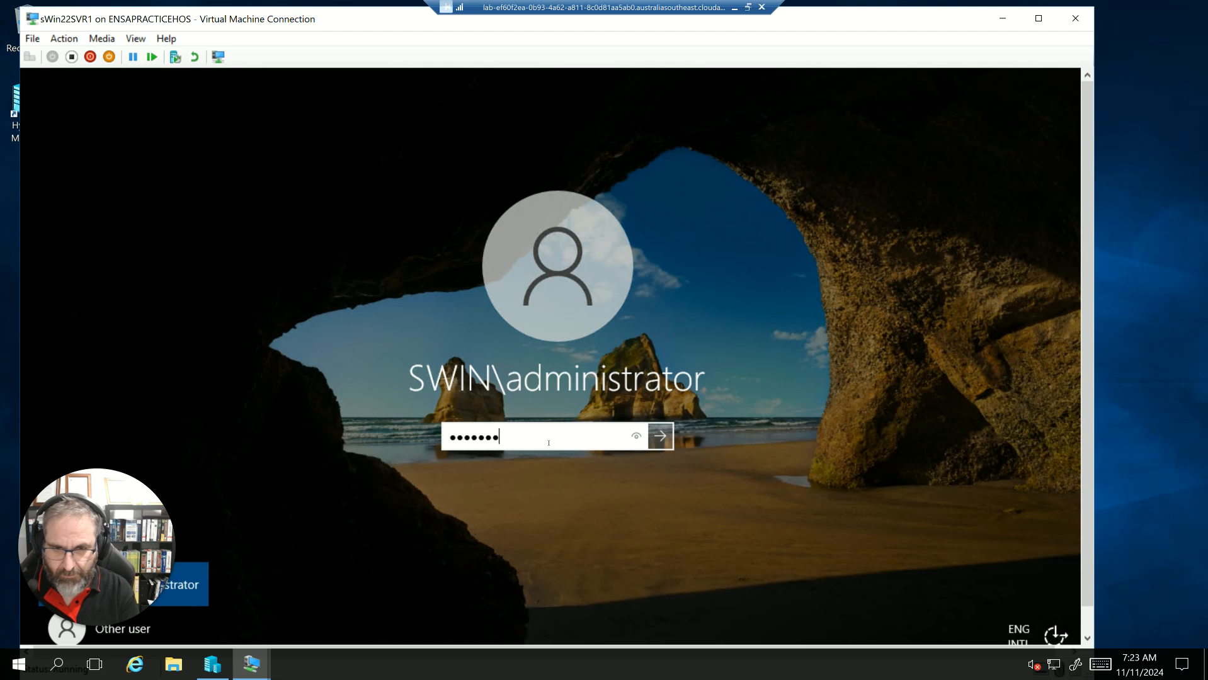
pyautogui.press('Return')
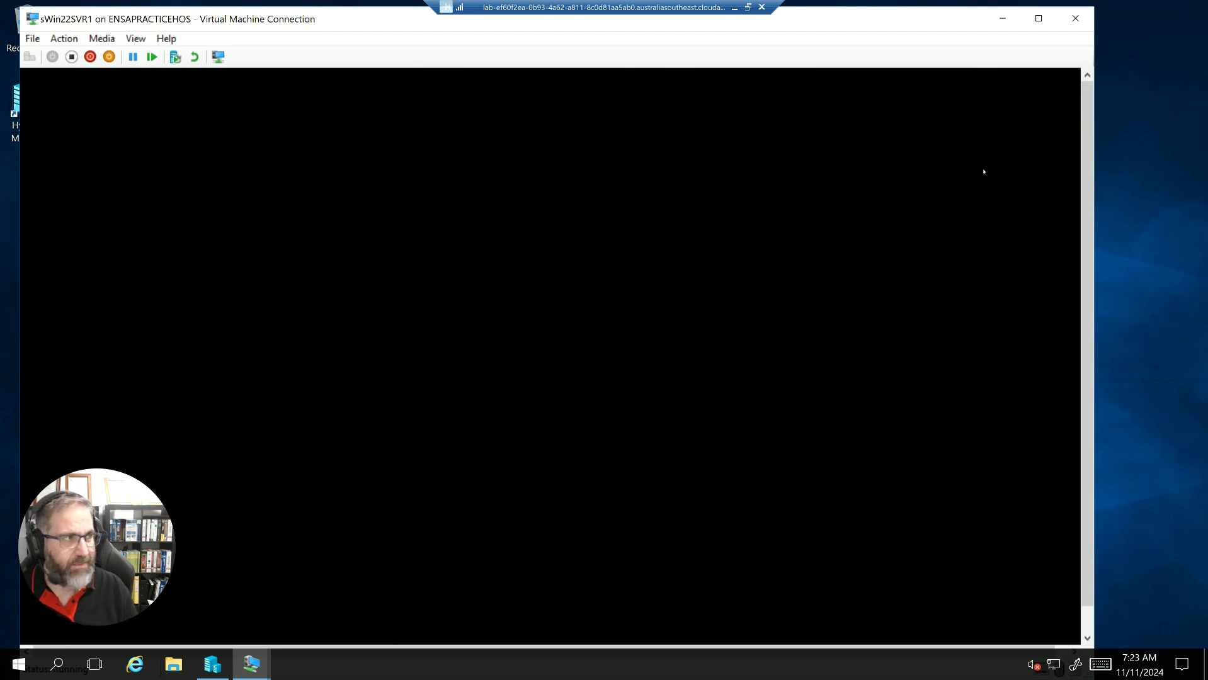
pyautogui.click(998, 26)
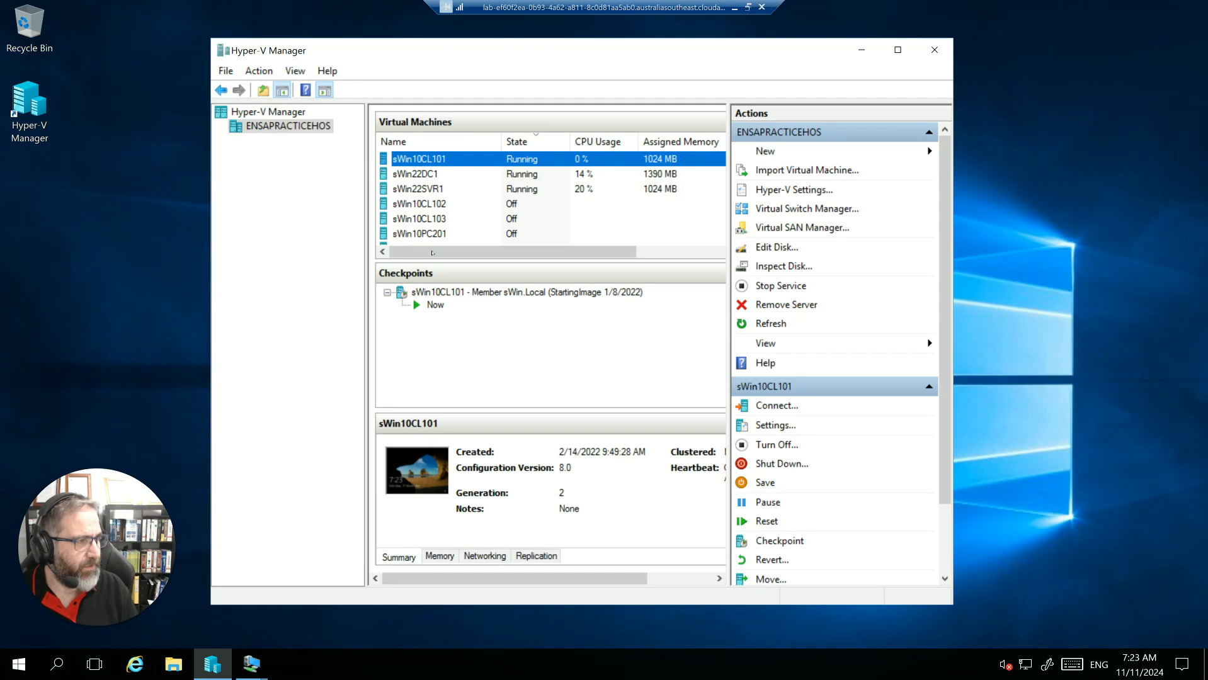
# - Check the sign-in progress on the sWin22SVR1 and sWin22DC1 desktops
pyautogui.moveTo(251, 664)
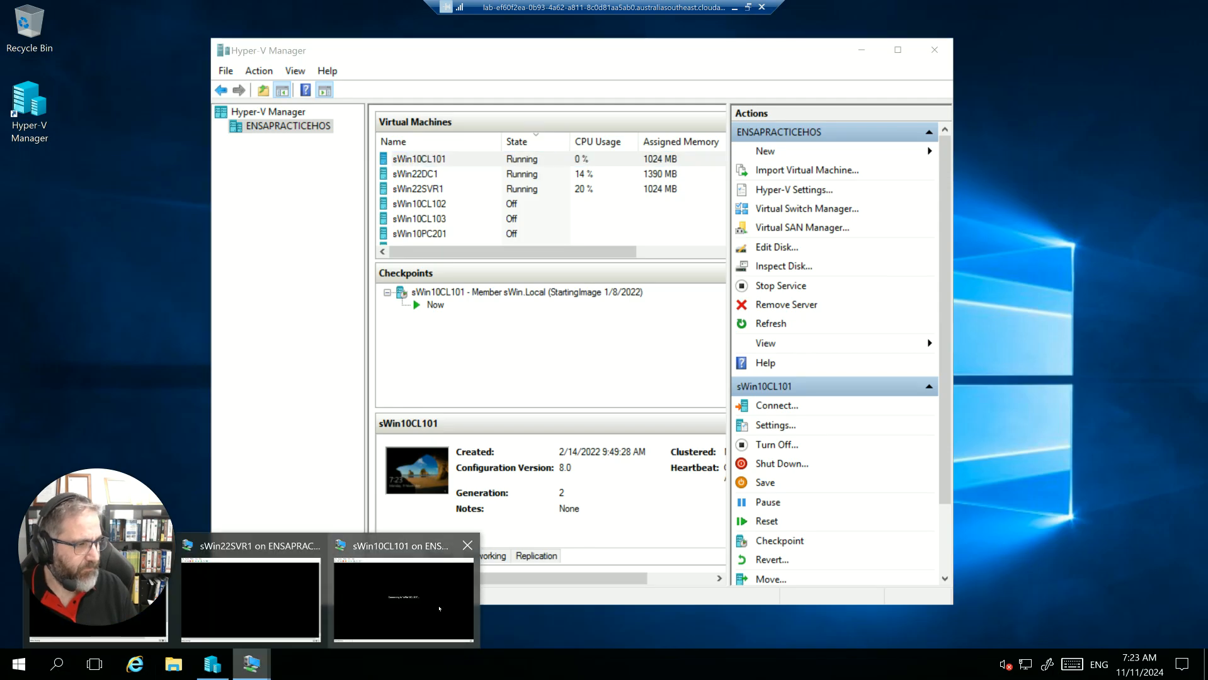
pyautogui.click(236, 601)
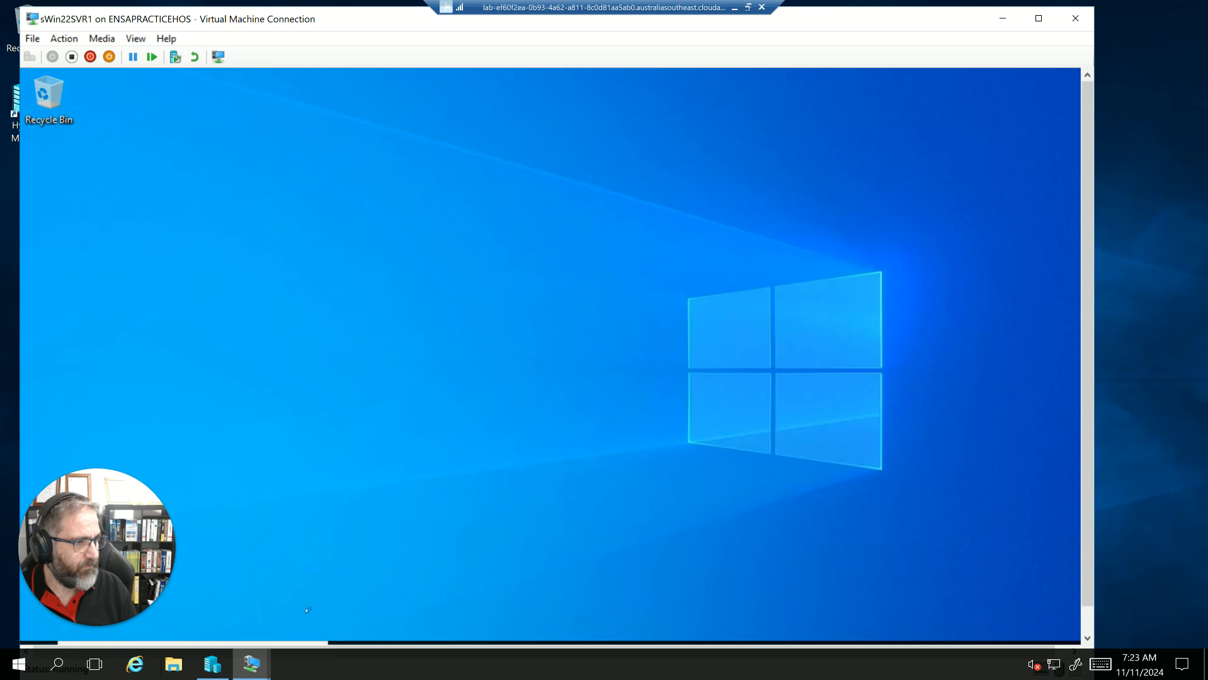
pyautogui.click(251, 664)
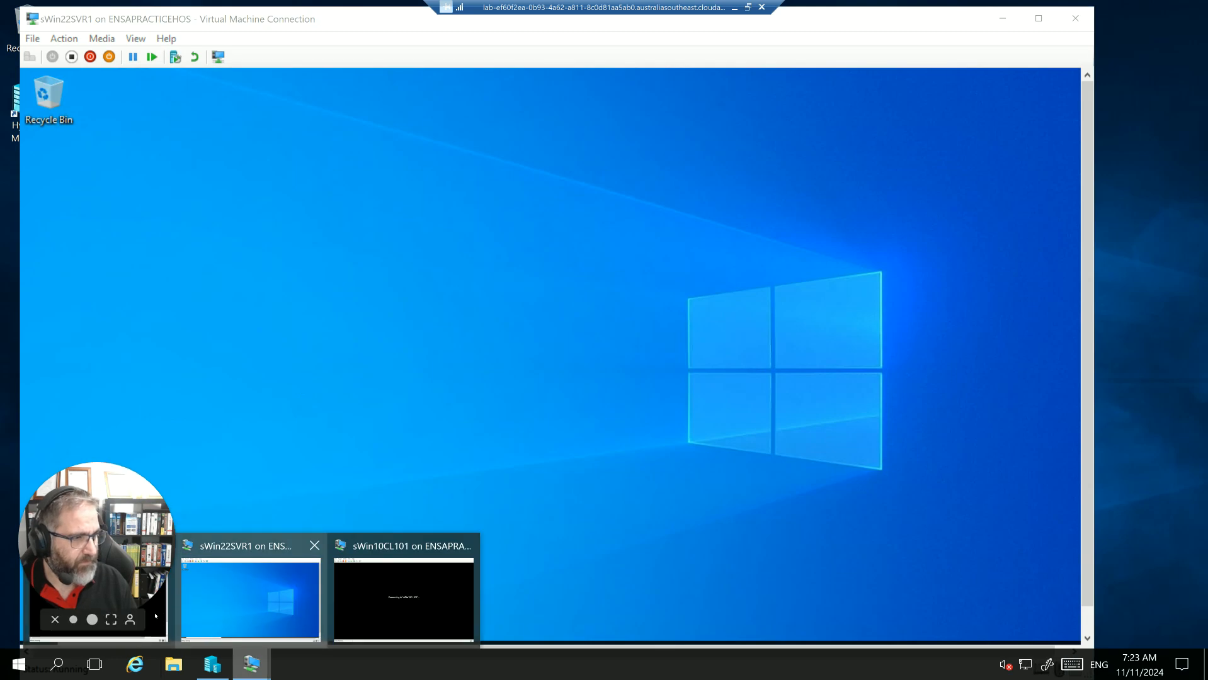
pyautogui.click(157, 638)
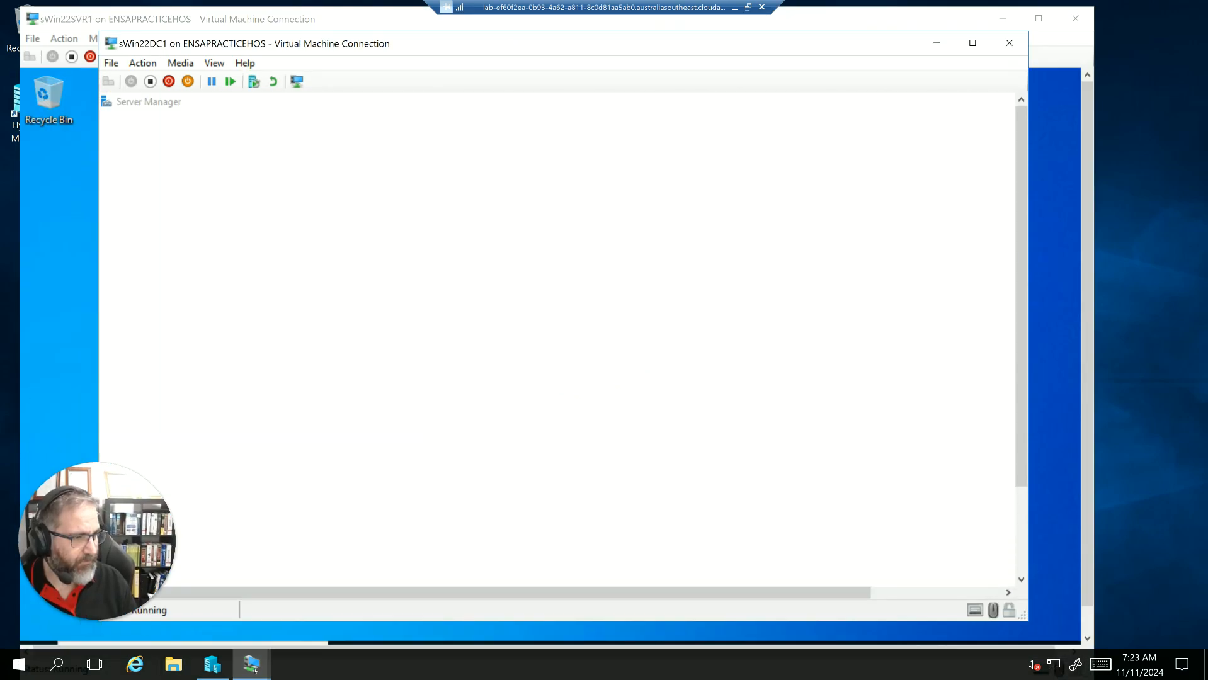
# - Bring up the sWin10CL101 connection and sign in as Local Administrator by entering the account password
pyautogui.moveTo(253, 669)
pyautogui.click(403, 592)
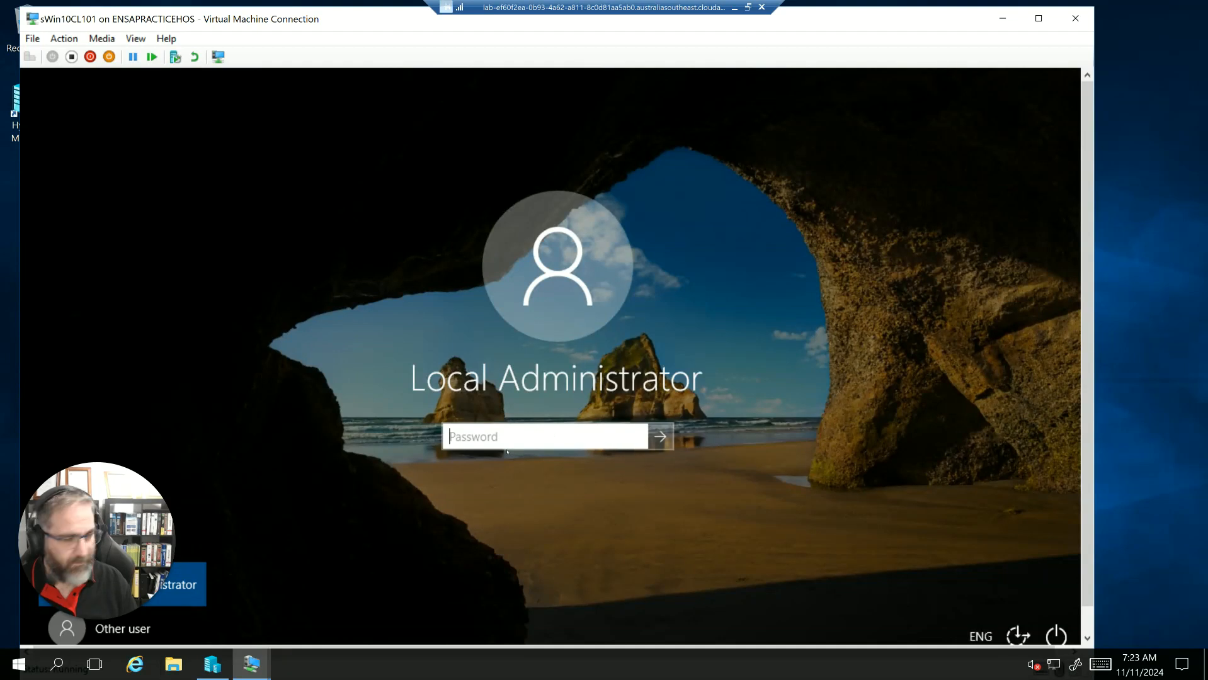
pyautogui.write('****')
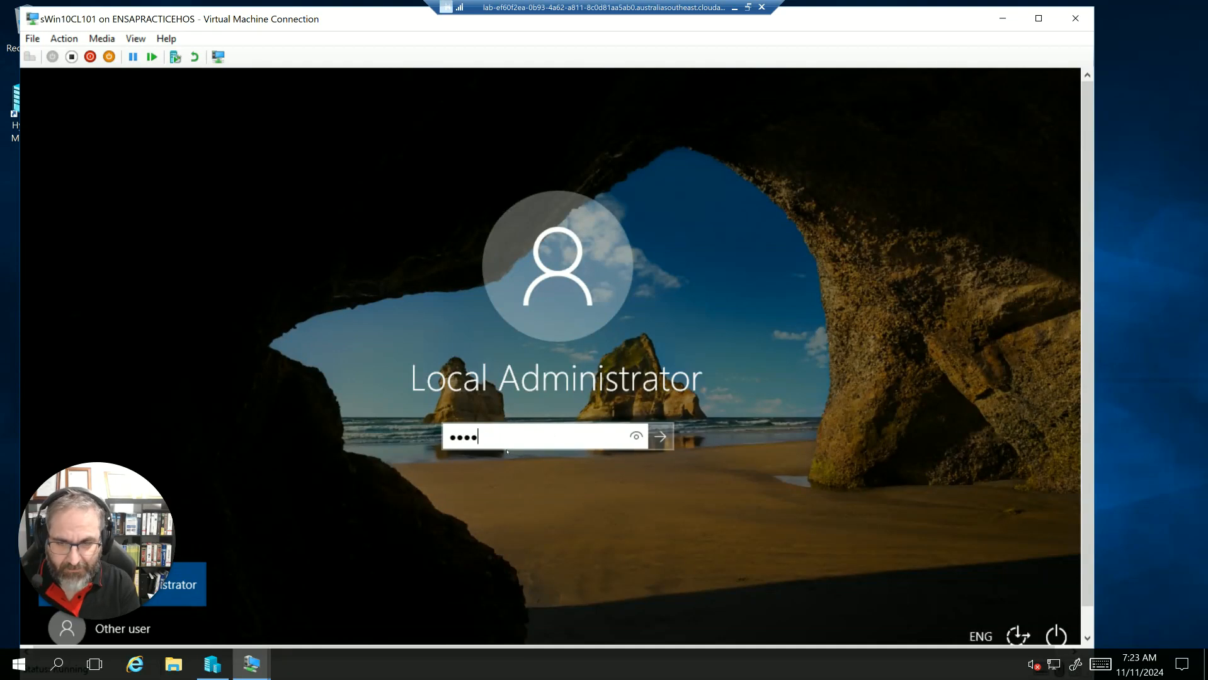
pyautogui.write('****')
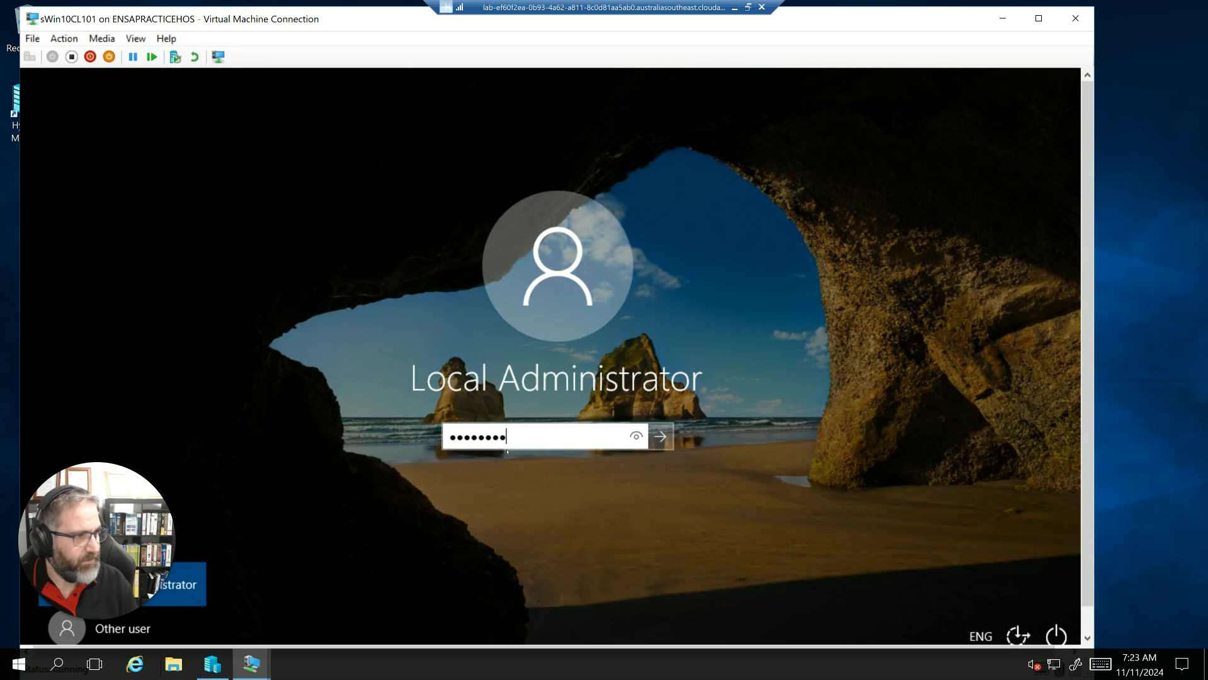
pyautogui.click(660, 441)
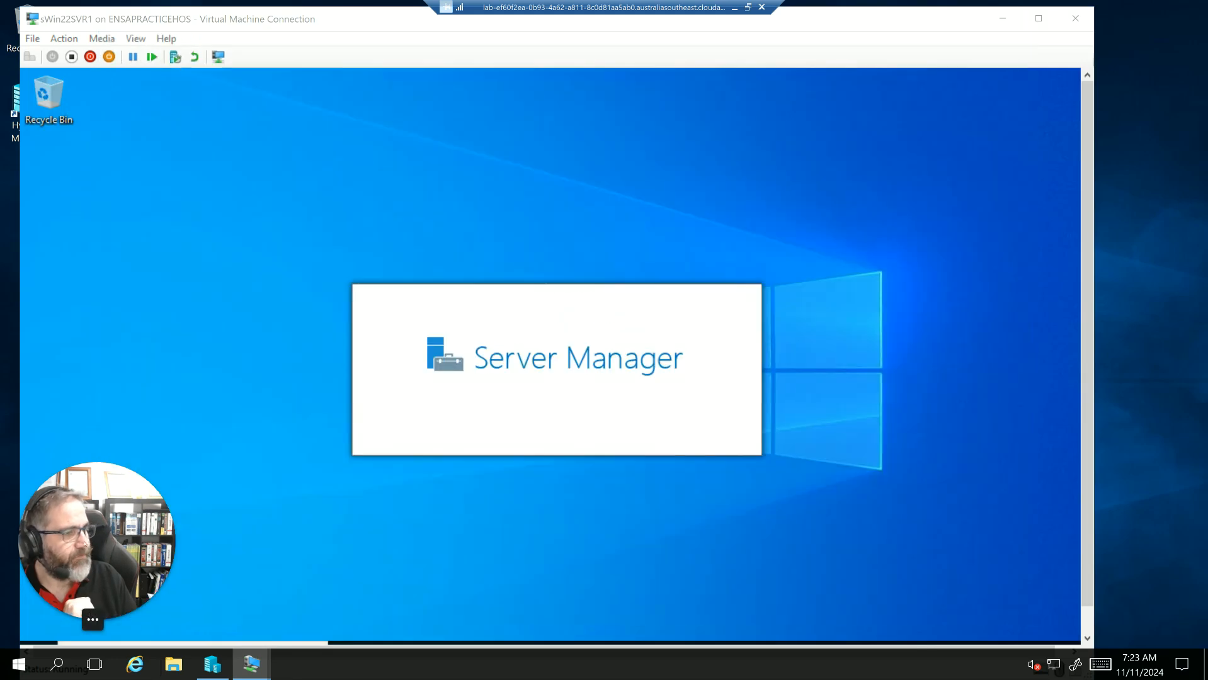
# - Minimise the sWin22DC1 connection window and the Server Manager window inside sWin22SVR1
pyautogui.click(937, 43)
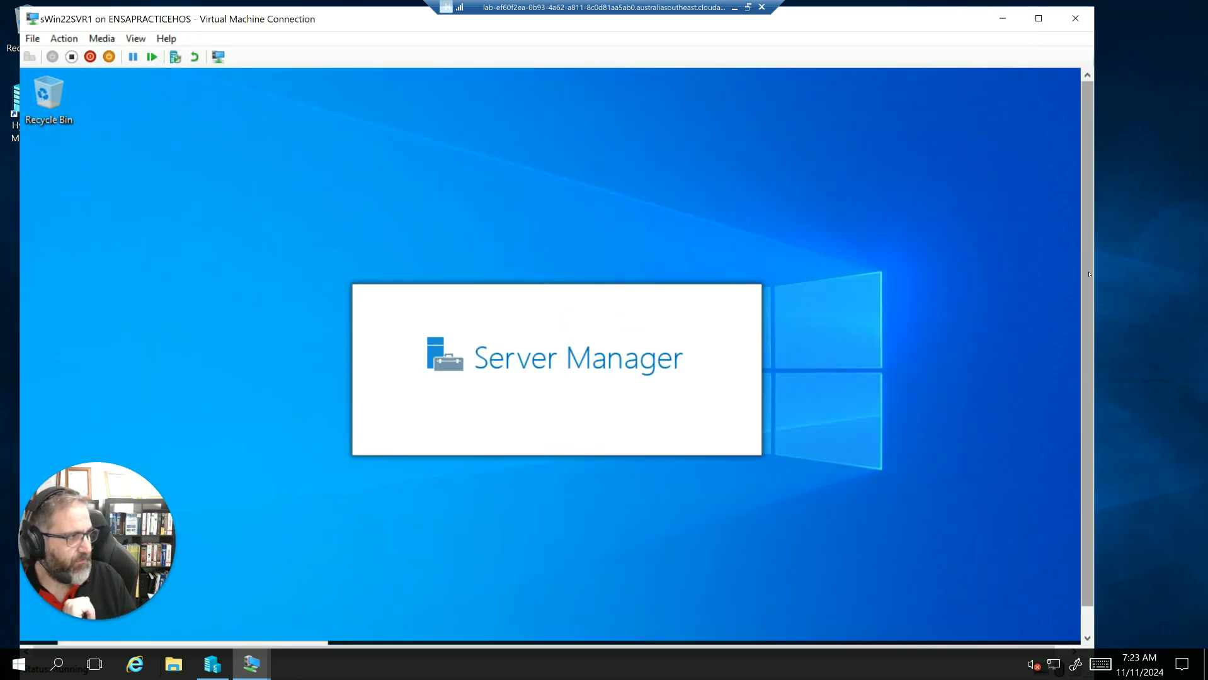
pyautogui.moveTo(1092, 442); pyautogui.dragTo(1091, 472)
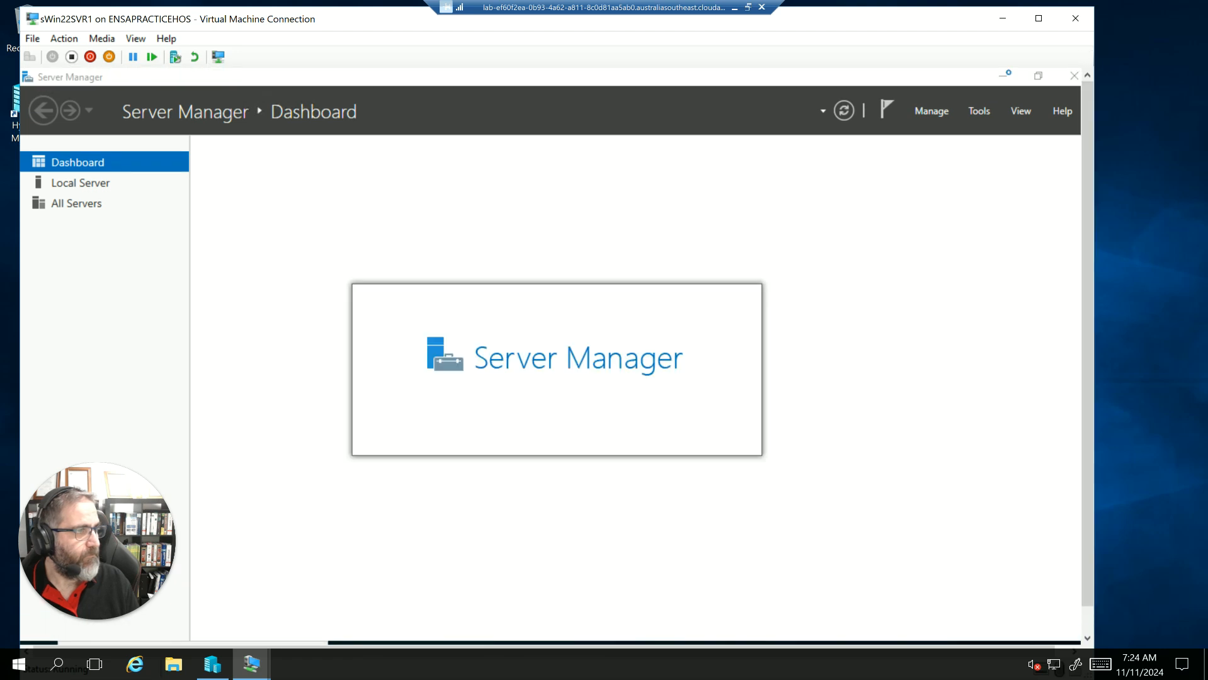
pyautogui.click(1006, 75)
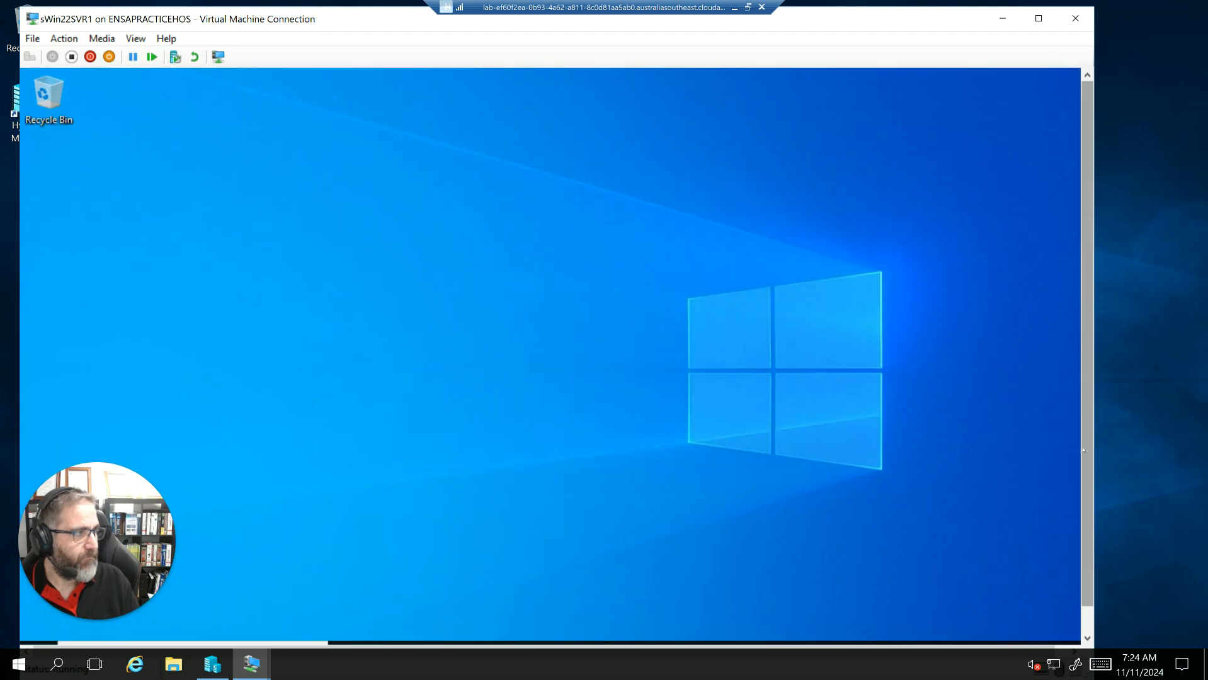
# - Search for cmd on sWin22SVR1 and open the Command Prompt
pyautogui.moveTo(1088, 280); pyautogui.dragTo(1088, 312)
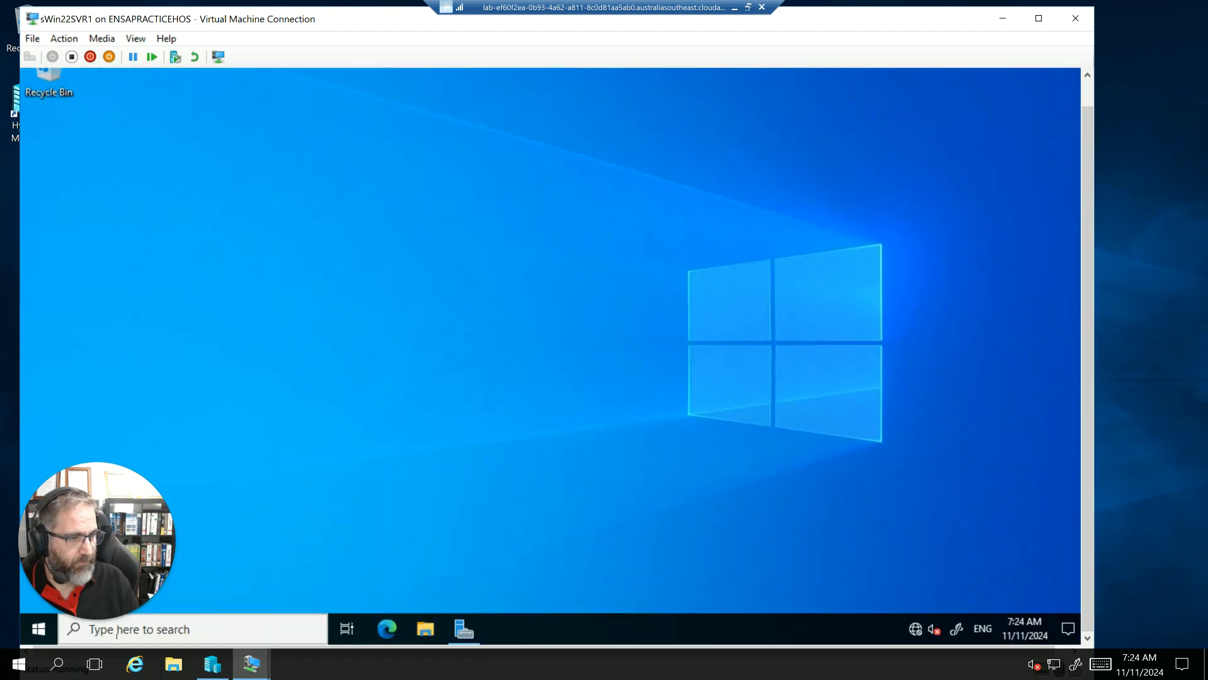
pyautogui.click(236, 628)
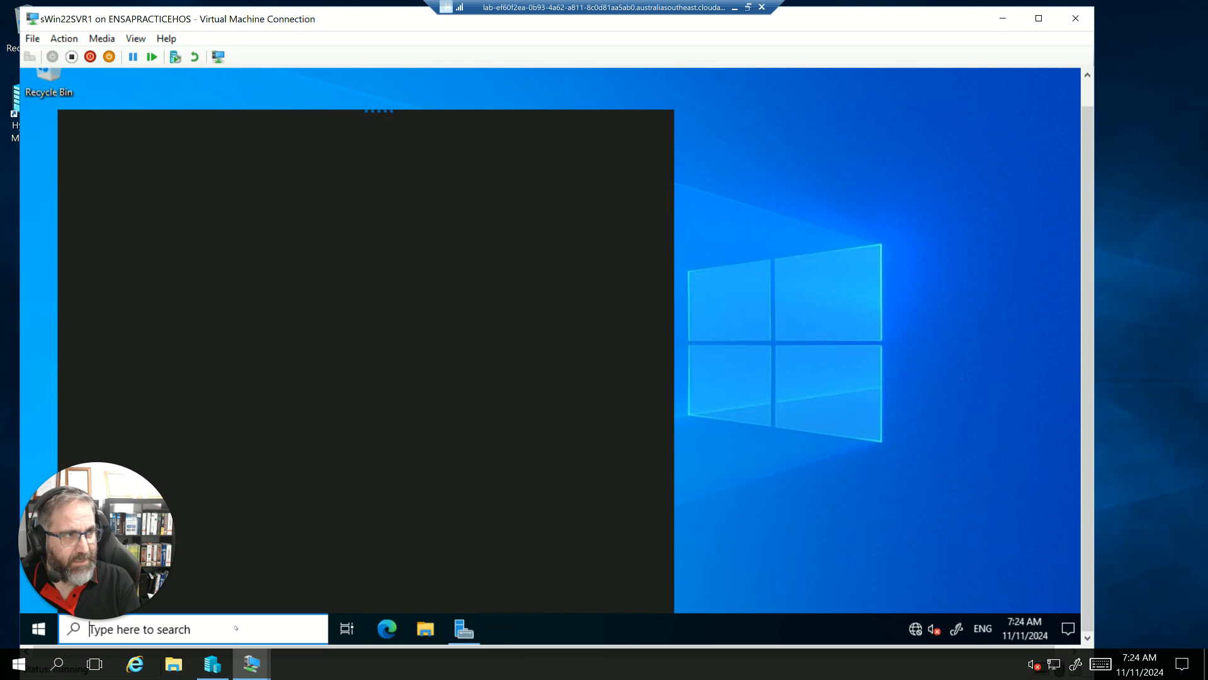
pyautogui.write('cmd')
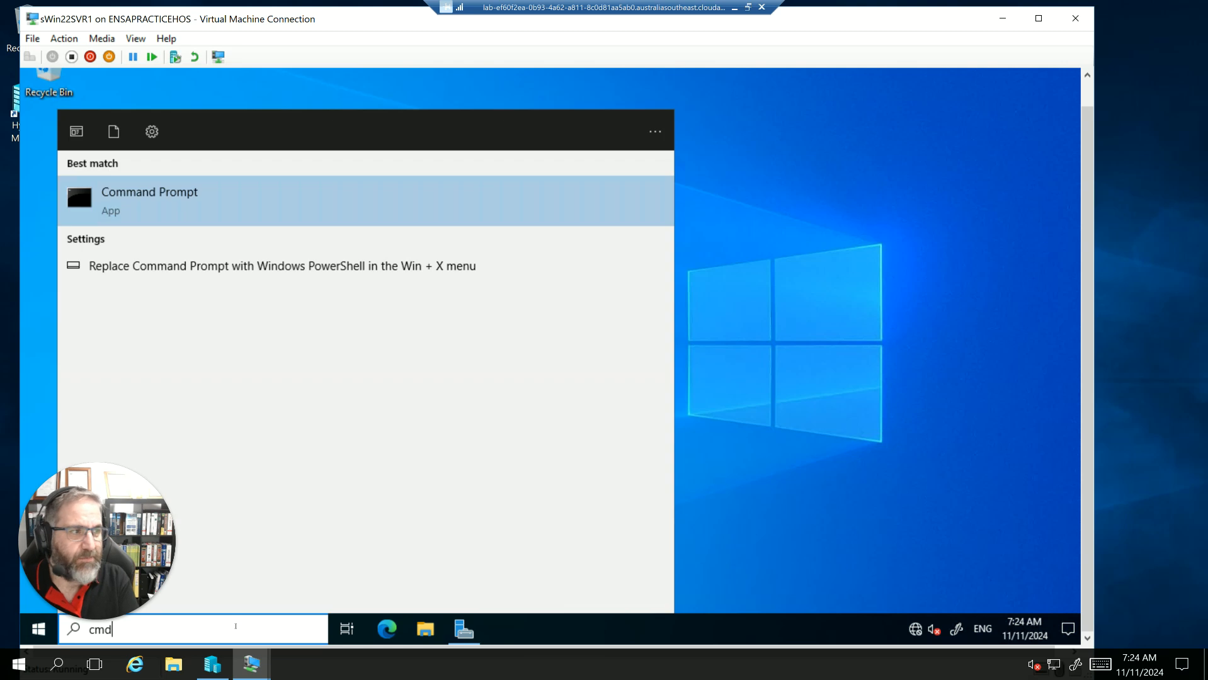
pyautogui.click(127, 194)
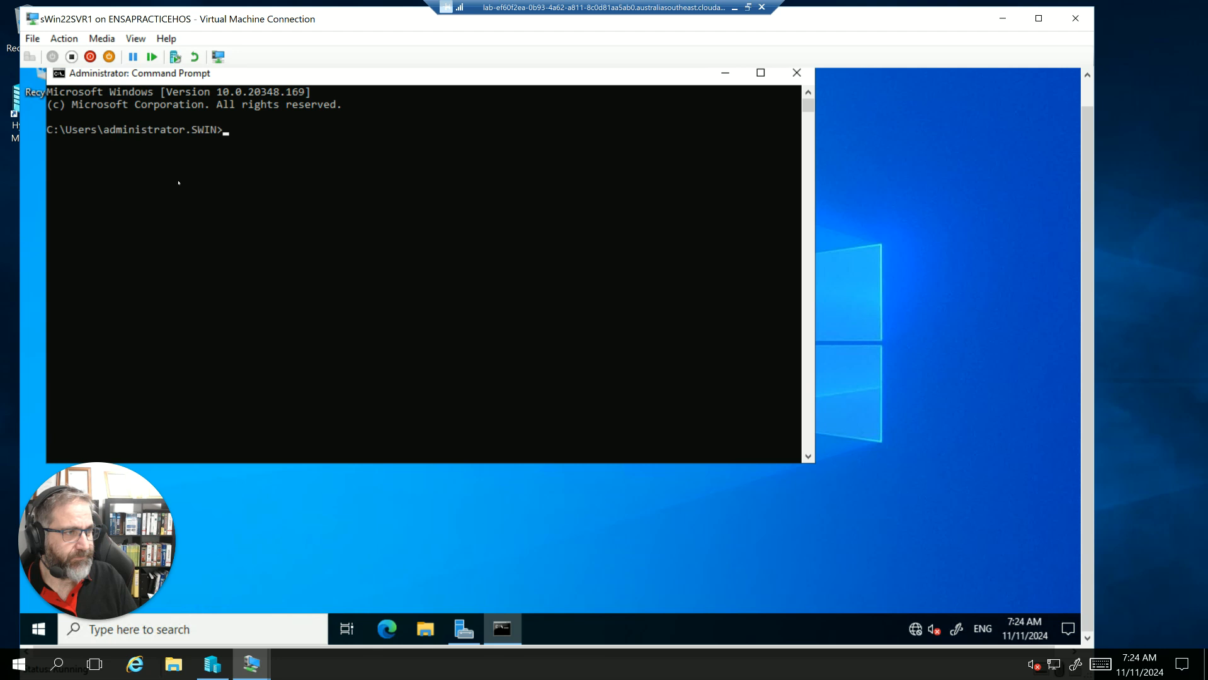
# - Run ipconfig /all on sWin22SVR1 and highlight the first three octets of its IPv4 address
pyautogui.write('ipconf')
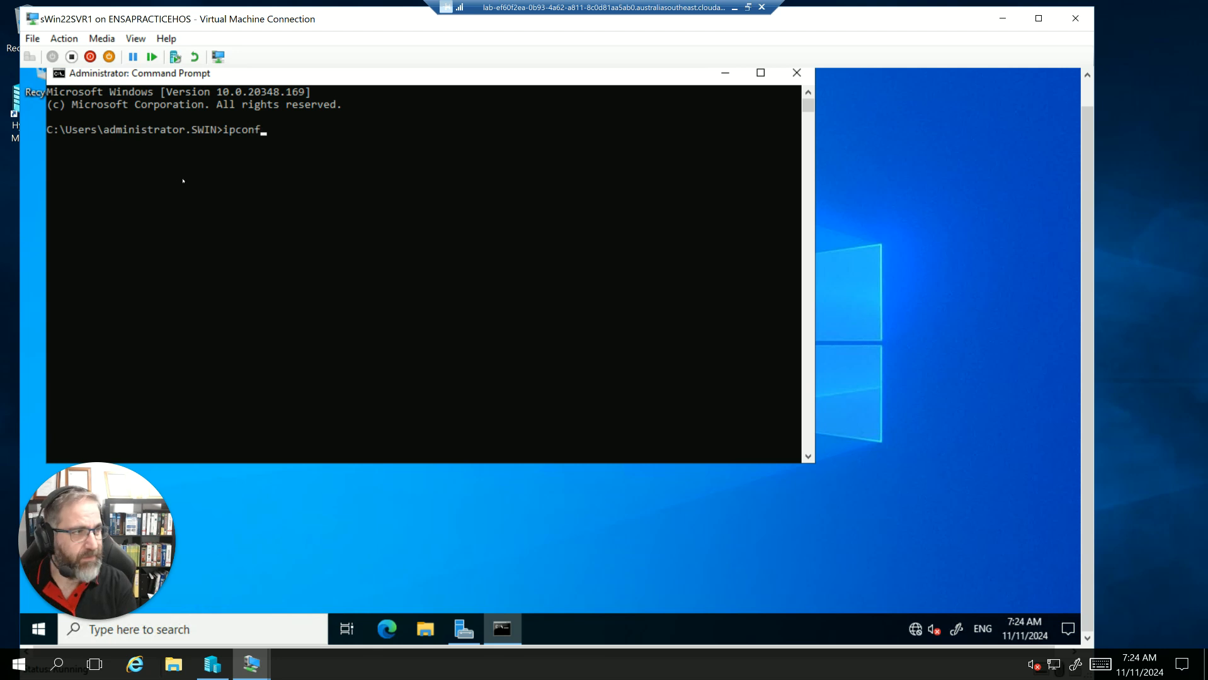
pyautogui.write('ig /all')
pyautogui.press('Return')
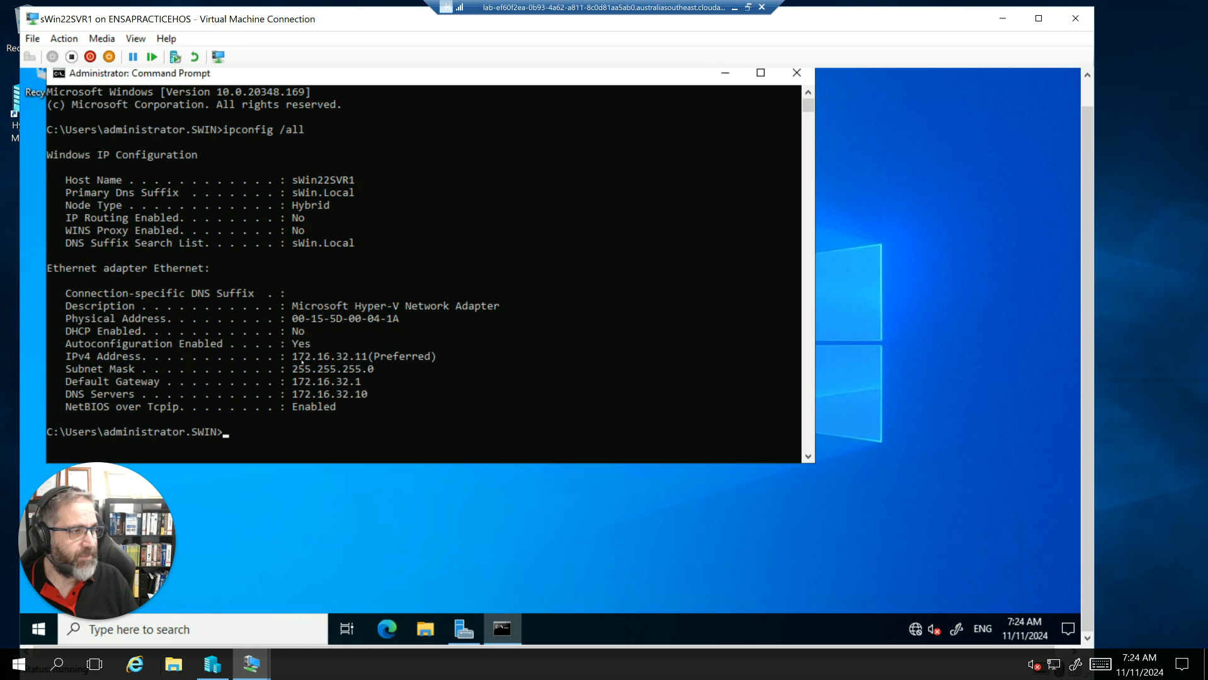
pyautogui.moveTo(295, 359); pyautogui.dragTo(347, 360)
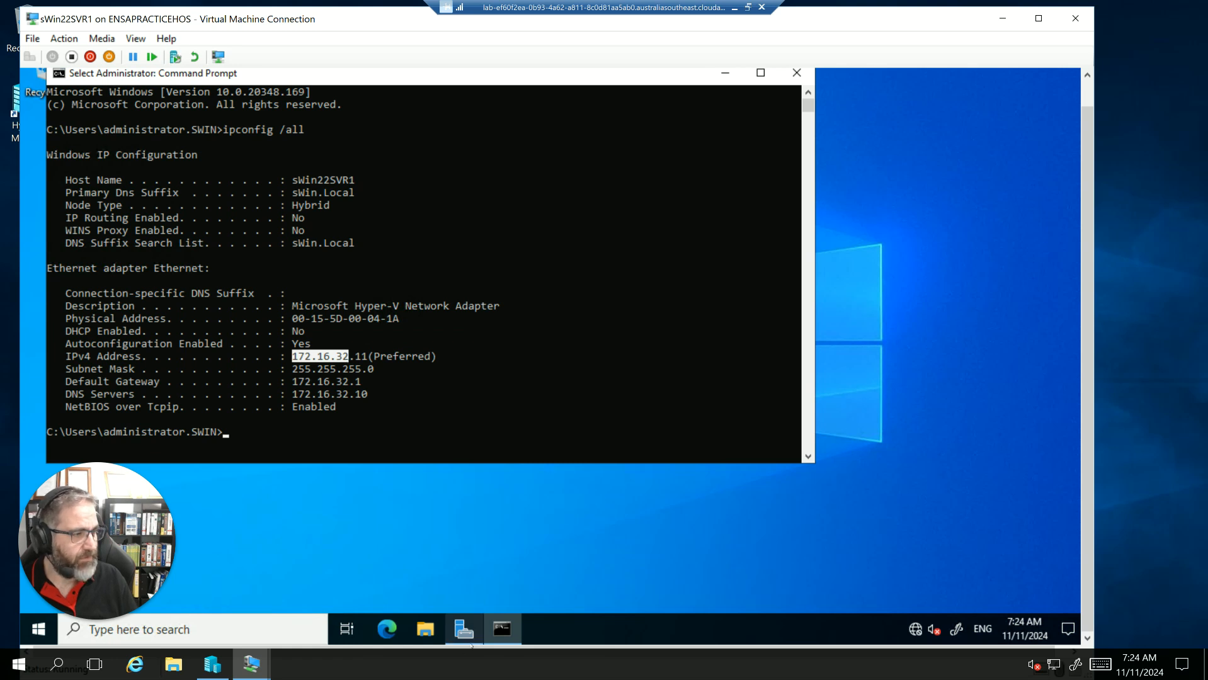
# - Minimise the Hyper-V Manager window and bring up the sWin22DC1 connection
pyautogui.click(215, 669)
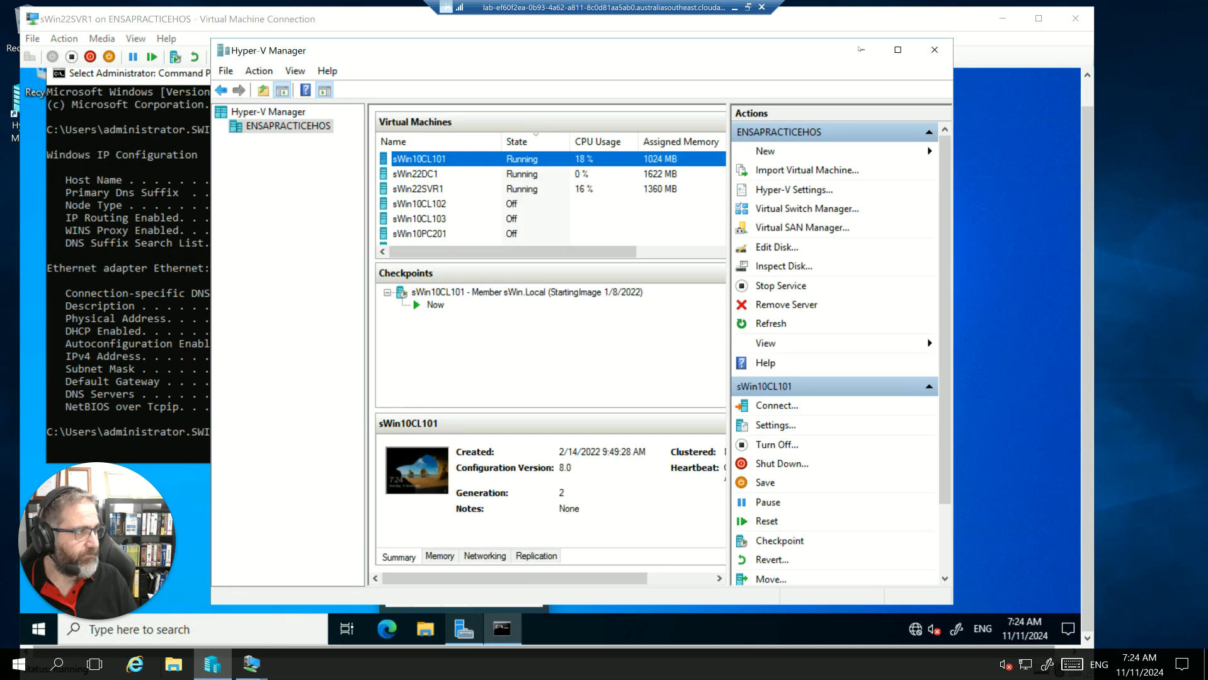
pyautogui.click(860, 49)
pyautogui.click(215, 667)
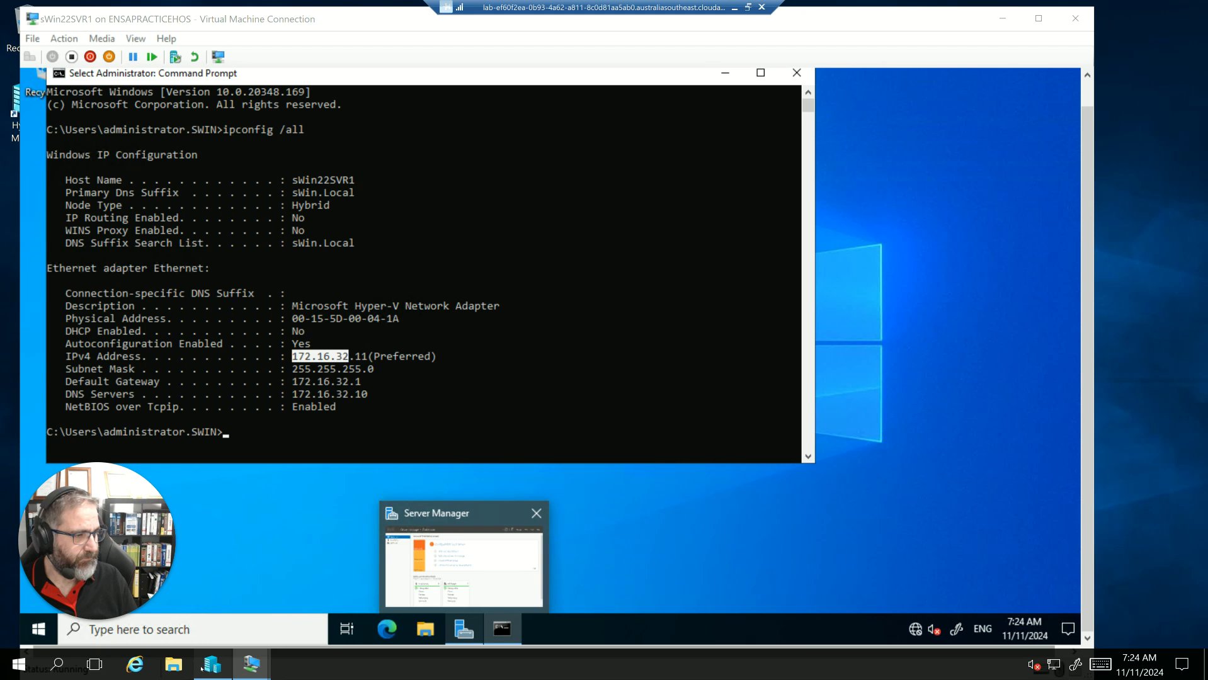
pyautogui.click(252, 664)
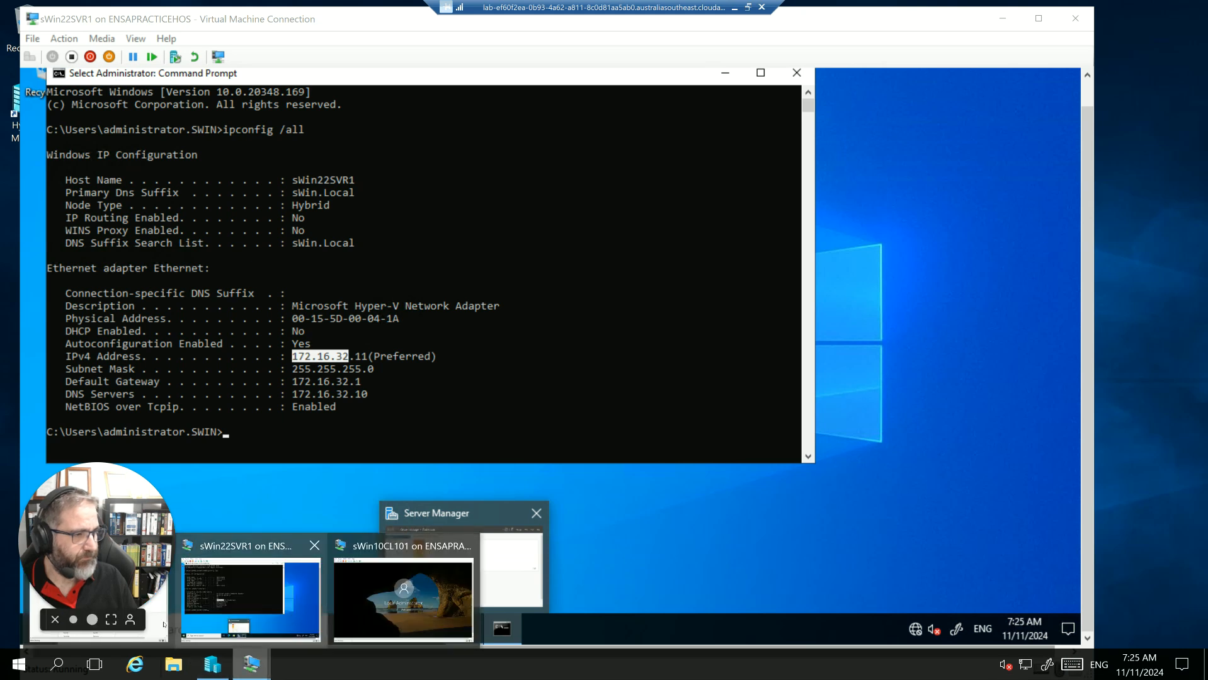
pyautogui.click(98, 585)
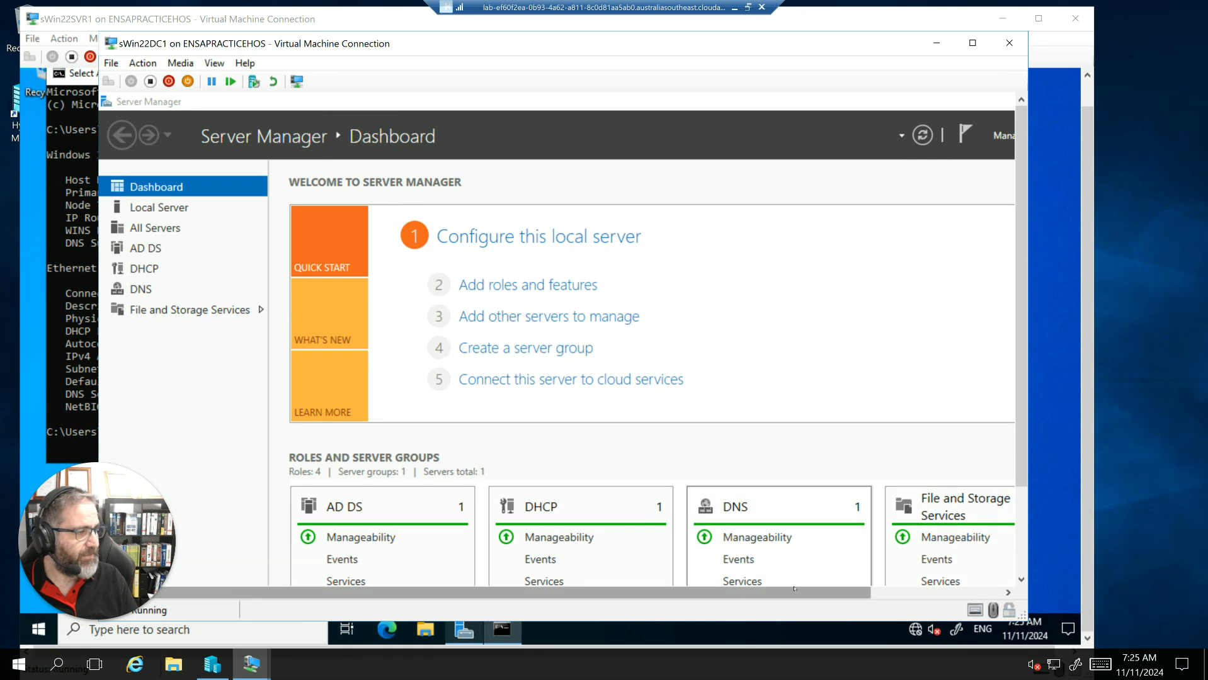
# - Minimise Server Manager inside sWin22DC1 and shift the connection window slightly up and to the right
pyautogui.moveTo(794, 589); pyautogui.dragTo(938, 590)
pyautogui.click(926, 101)
pyautogui.moveTo(386, 45); pyautogui.dragTo(418, 32)
pyautogui.moveTo(1054, 220); pyautogui.dragTo(1054, 327)
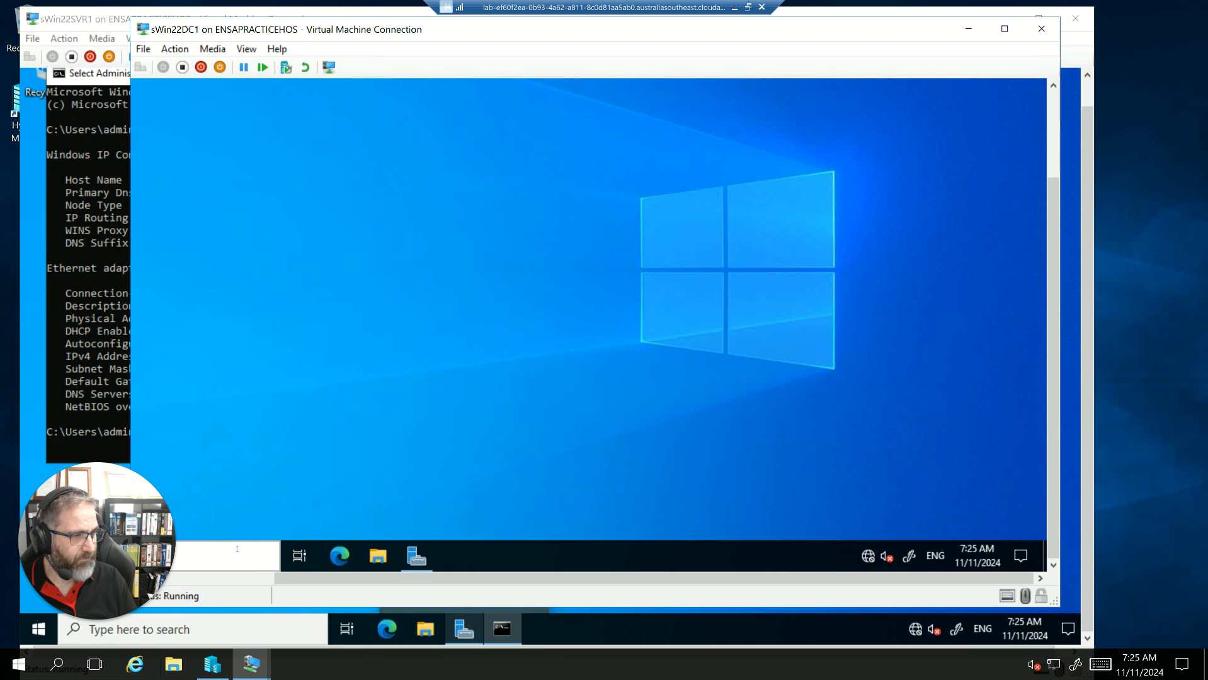
# - Search for cmd on sWin22DC1 and open the Command Prompt
pyautogui.click(238, 552)
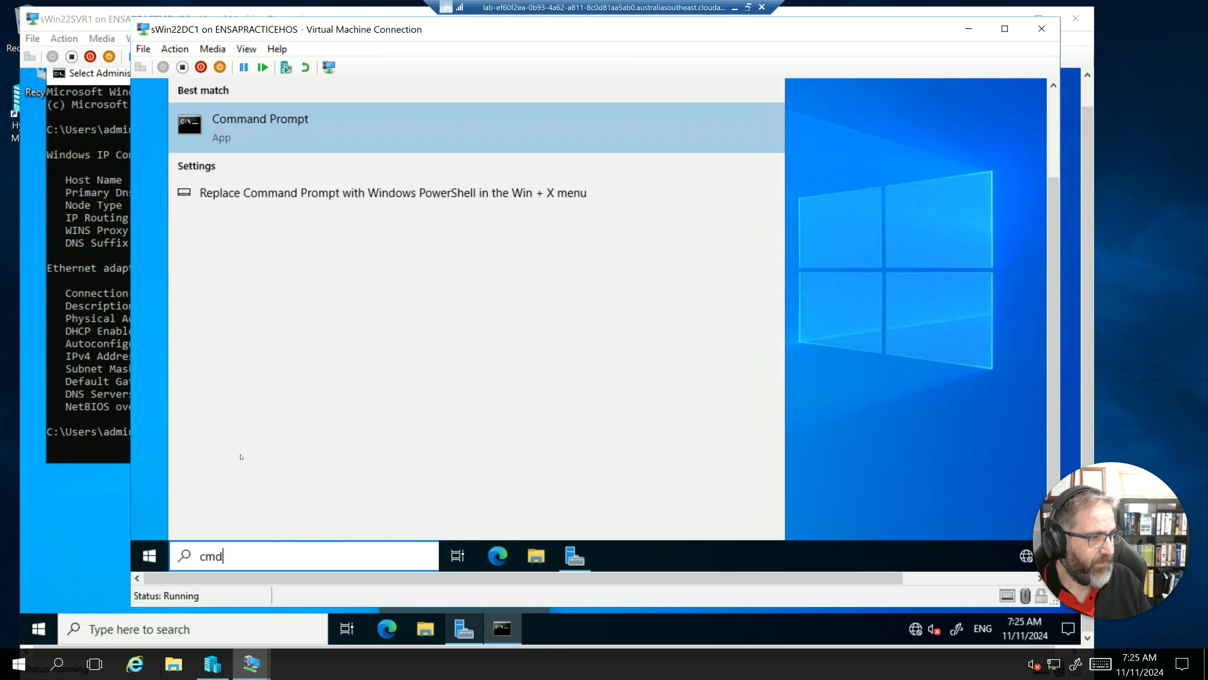
pyautogui.click(227, 124)
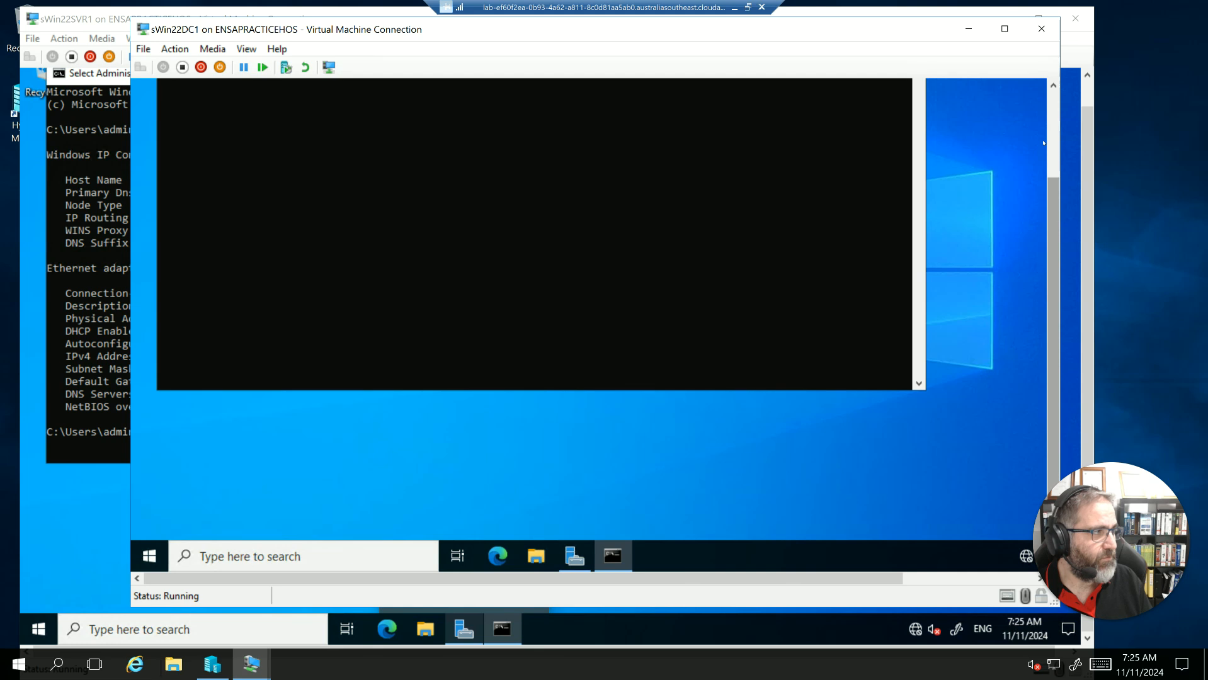
pyautogui.click(361, 180)
pyautogui.press('Escape')
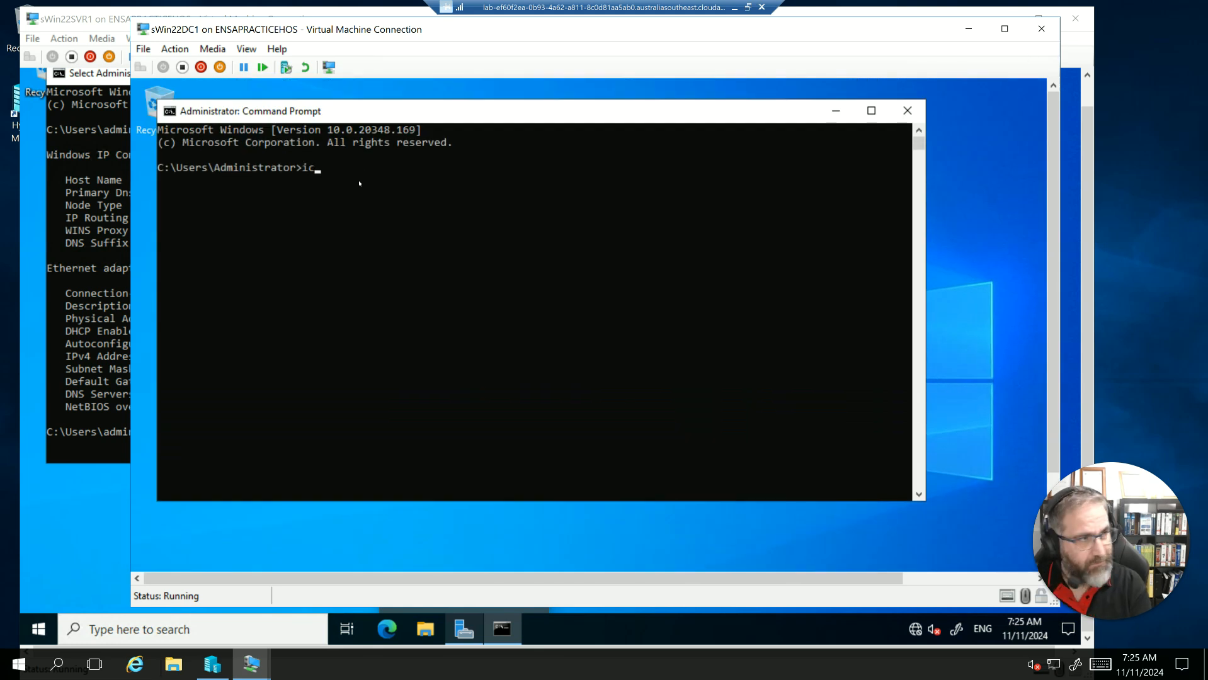
# - Run ipconfig /all on sWin22DC1 and highlight the first three octets of its IPv4 address
pyautogui.write('ipconfi')
pyautogui.write('g /all')
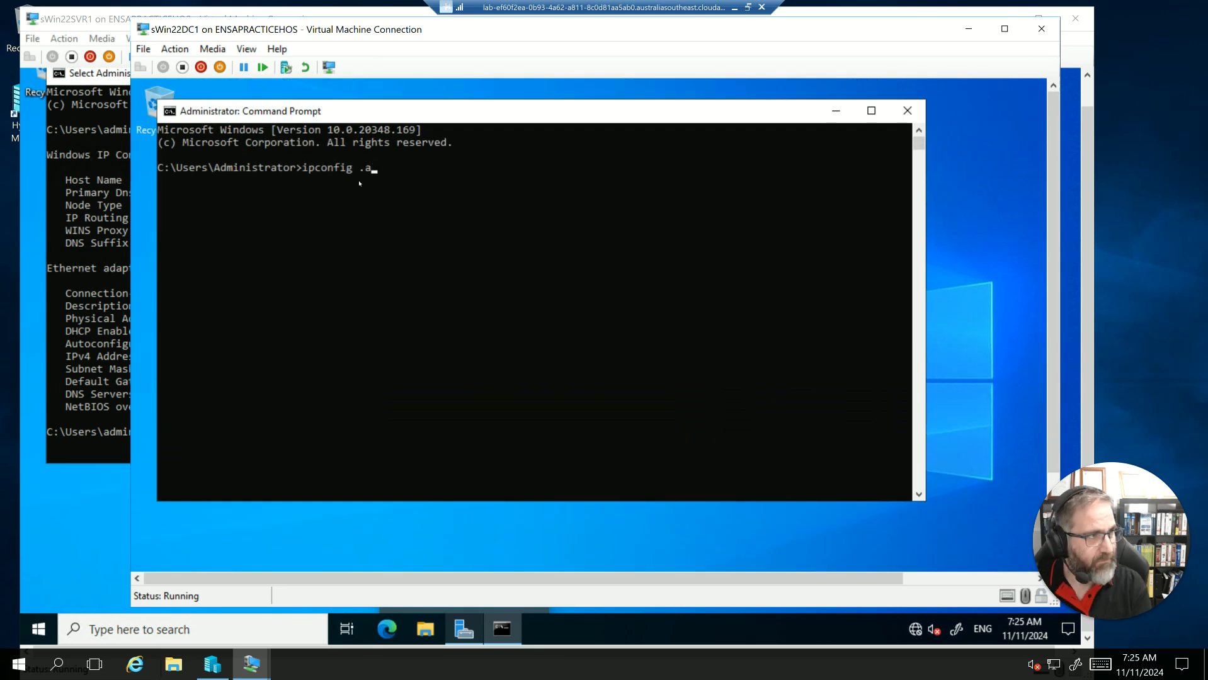
pyautogui.press('BackSpace')
pyautogui.press('BackSpace')
pyautogui.press('BackSpace')
pyautogui.press('BackSpace')
pyautogui.write('/all')
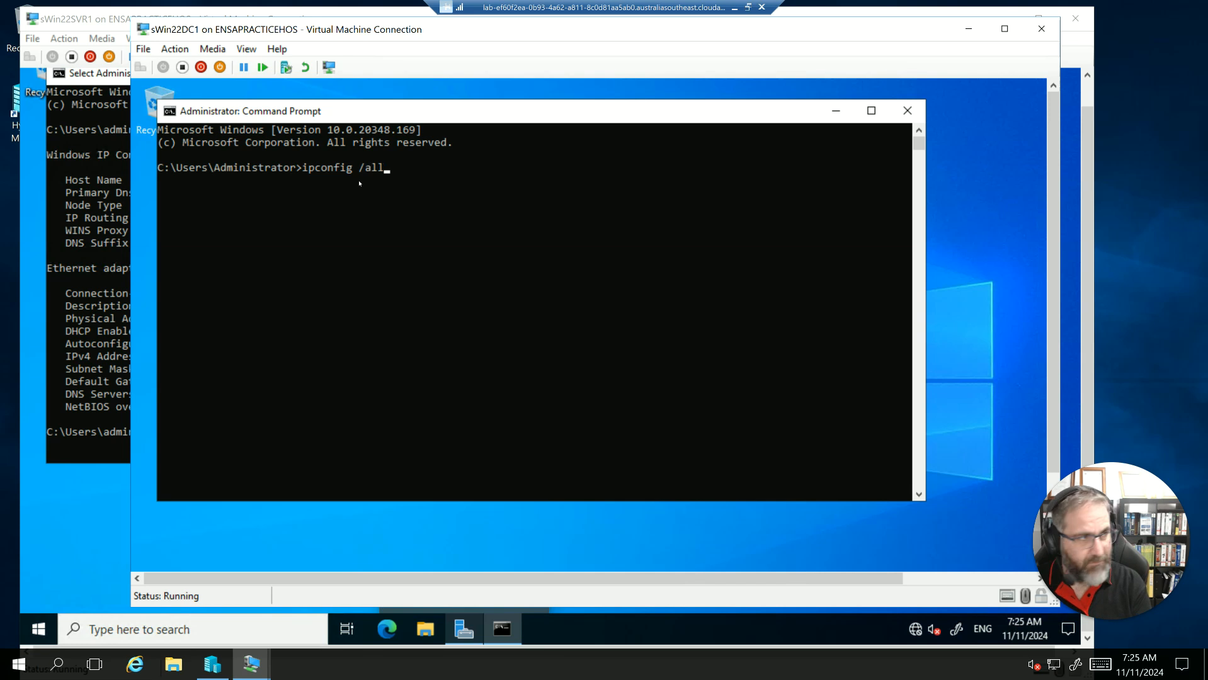
pyautogui.press('Return')
pyautogui.moveTo(466, 394); pyautogui.dragTo(436, 395)
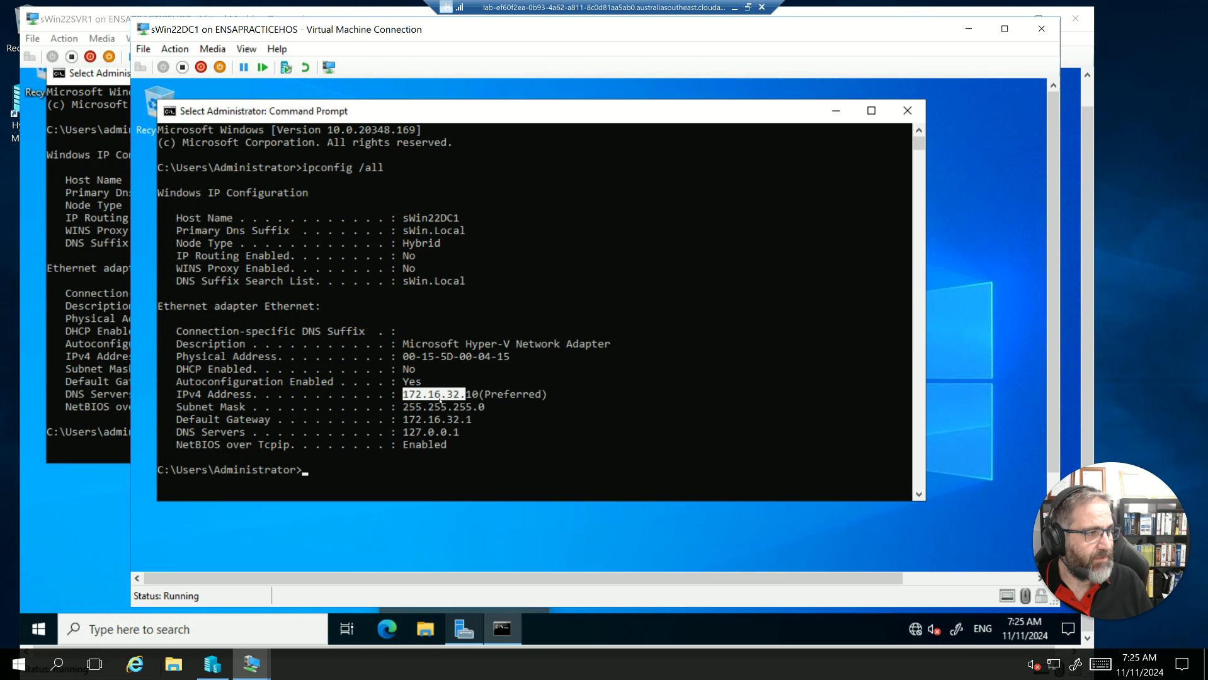
# - Close the Command Prompt on both sWin22SVR1 and sWin22DC1 and minimise their connection windows
pyautogui.click(88, 331)
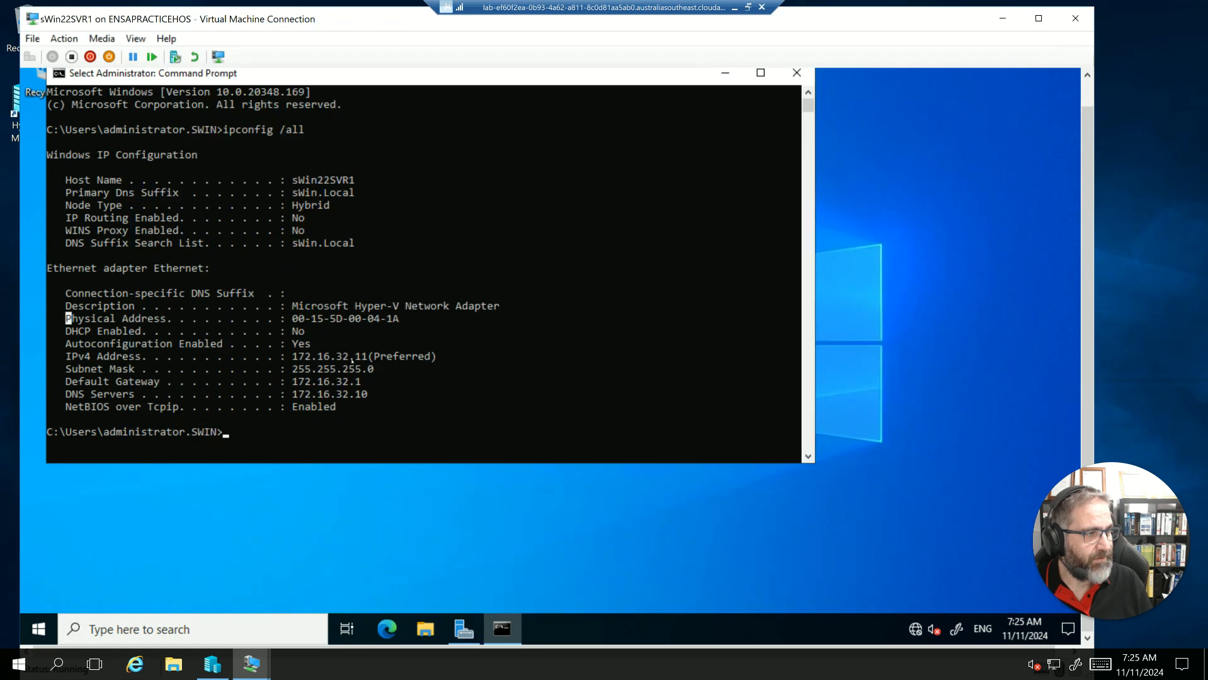
pyautogui.click(797, 72)
pyautogui.click(1003, 19)
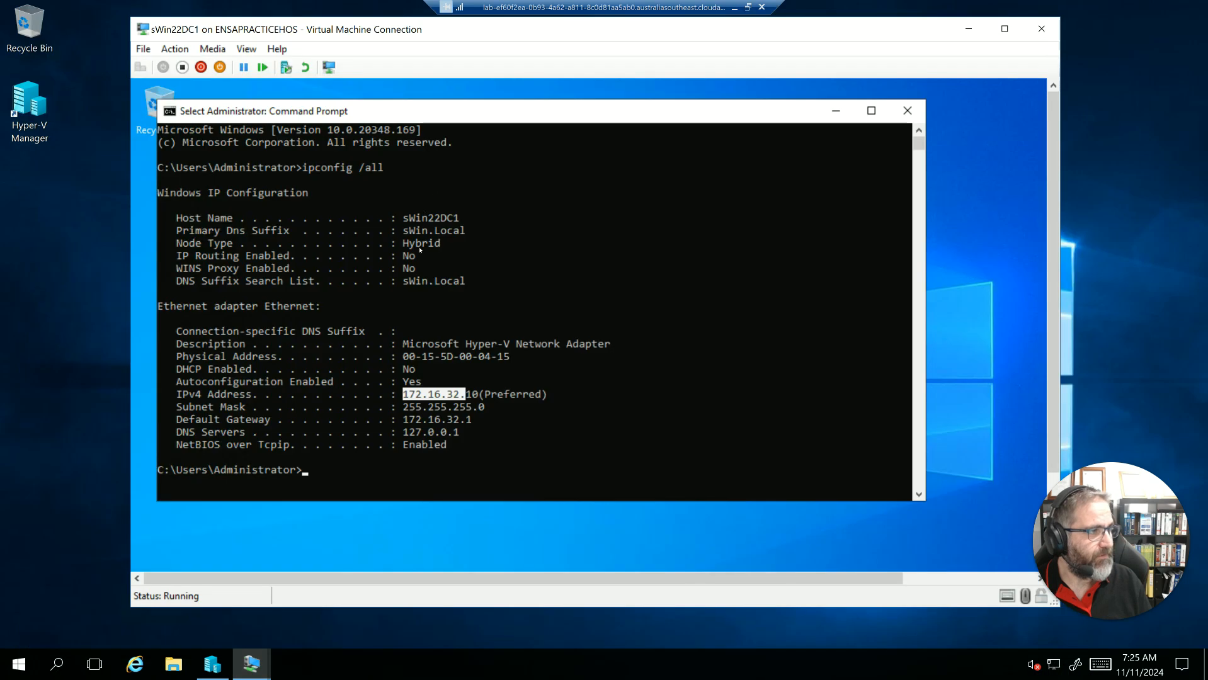
pyautogui.click(907, 111)
pyautogui.click(969, 29)
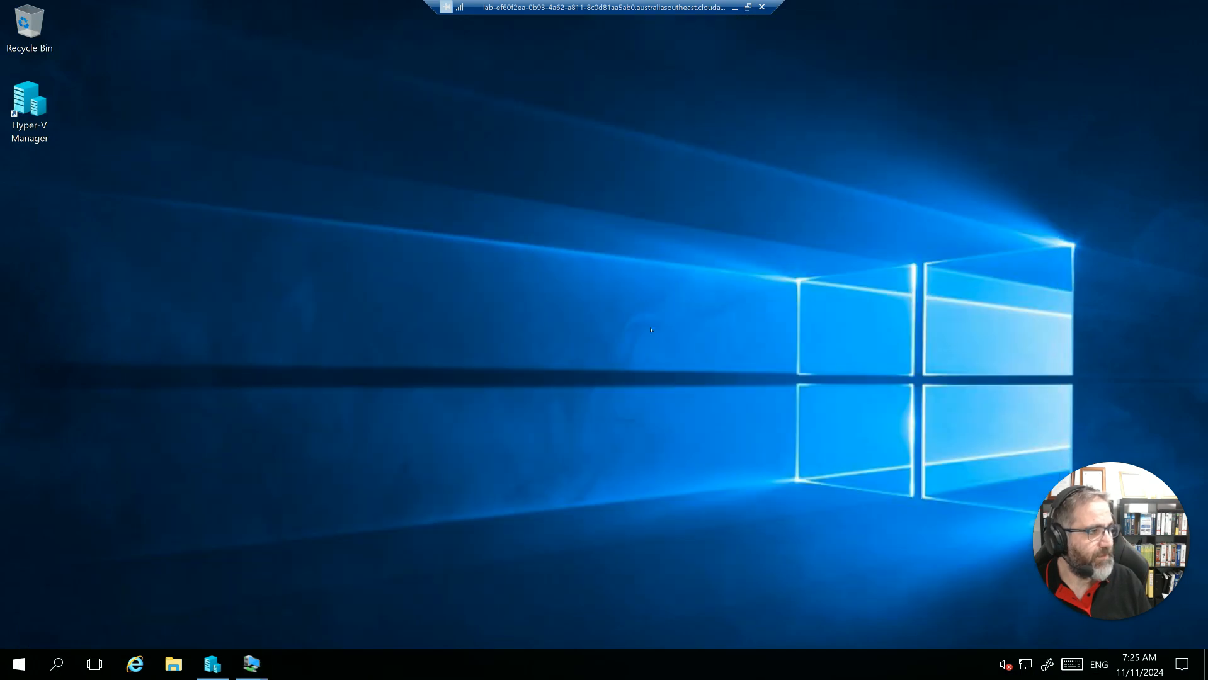
# - Bring up the sWin10CL101 connection, search for cmd and open the Command Prompt
pyautogui.moveTo(251, 664)
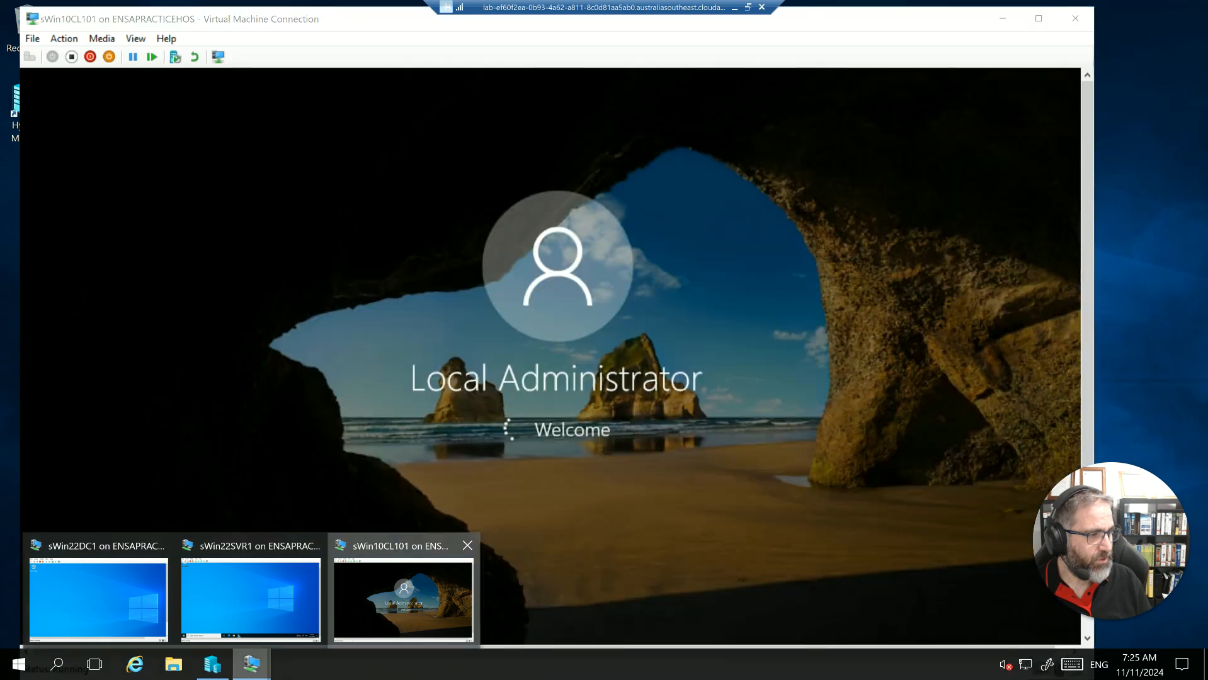
pyautogui.click(404, 592)
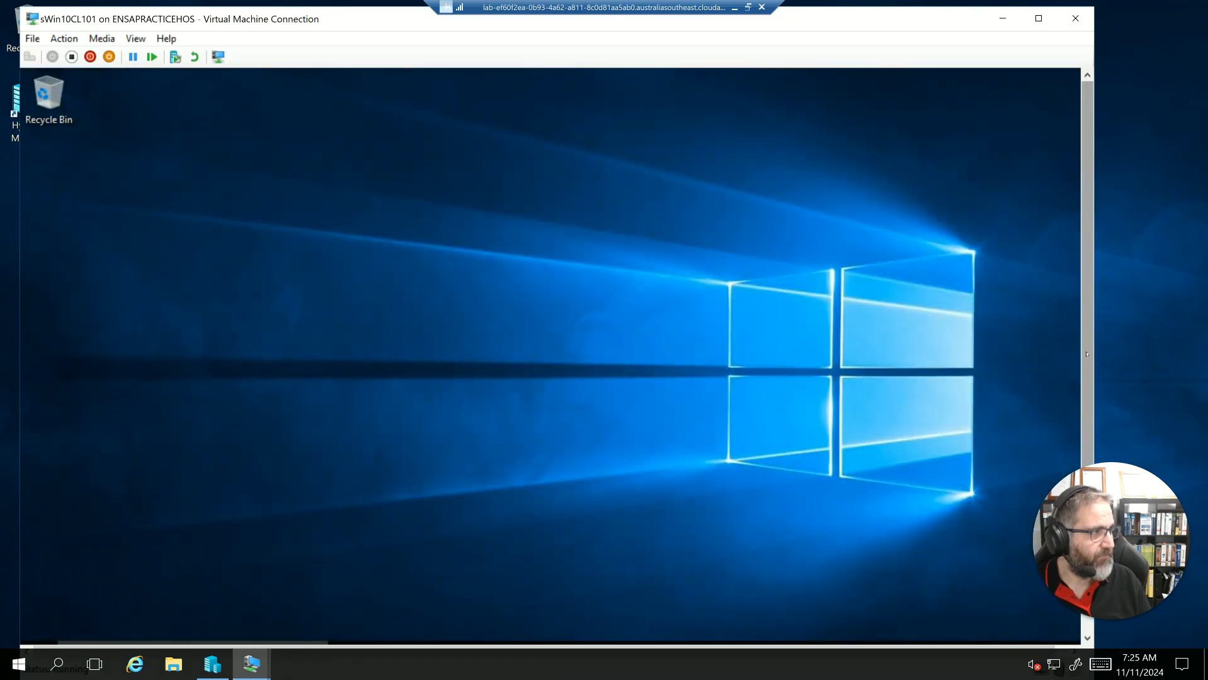
pyautogui.moveTo(1087, 302); pyautogui.dragTo(1078, 517)
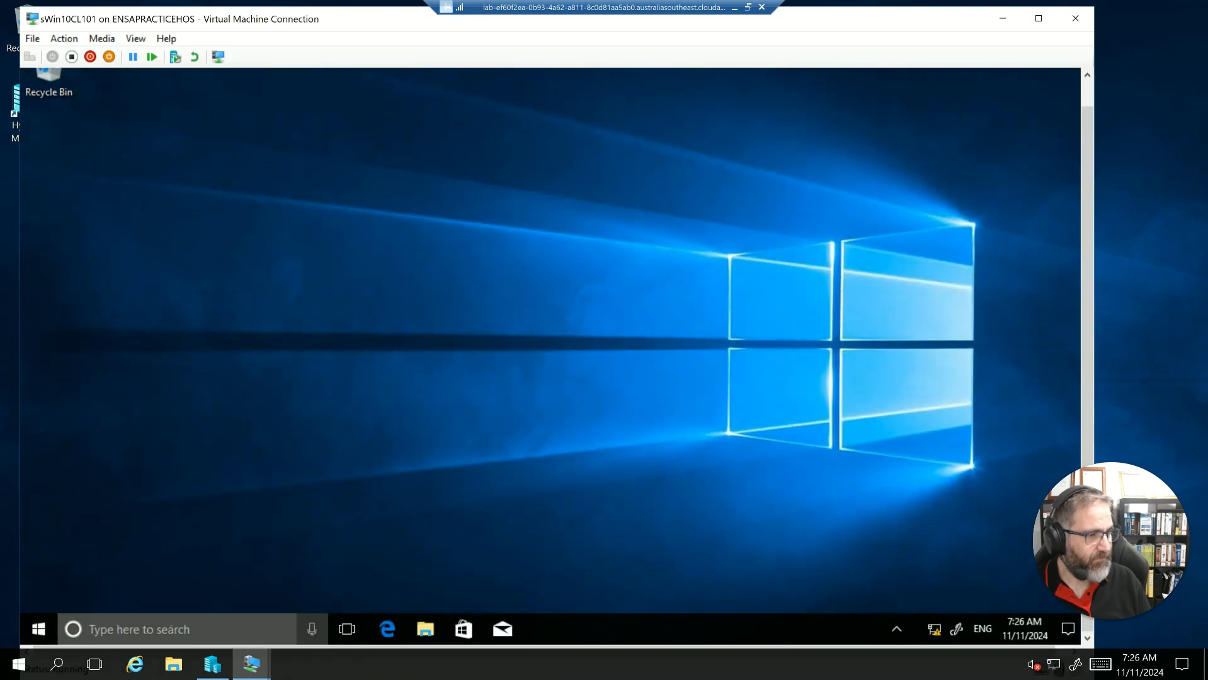
pyautogui.click(173, 632)
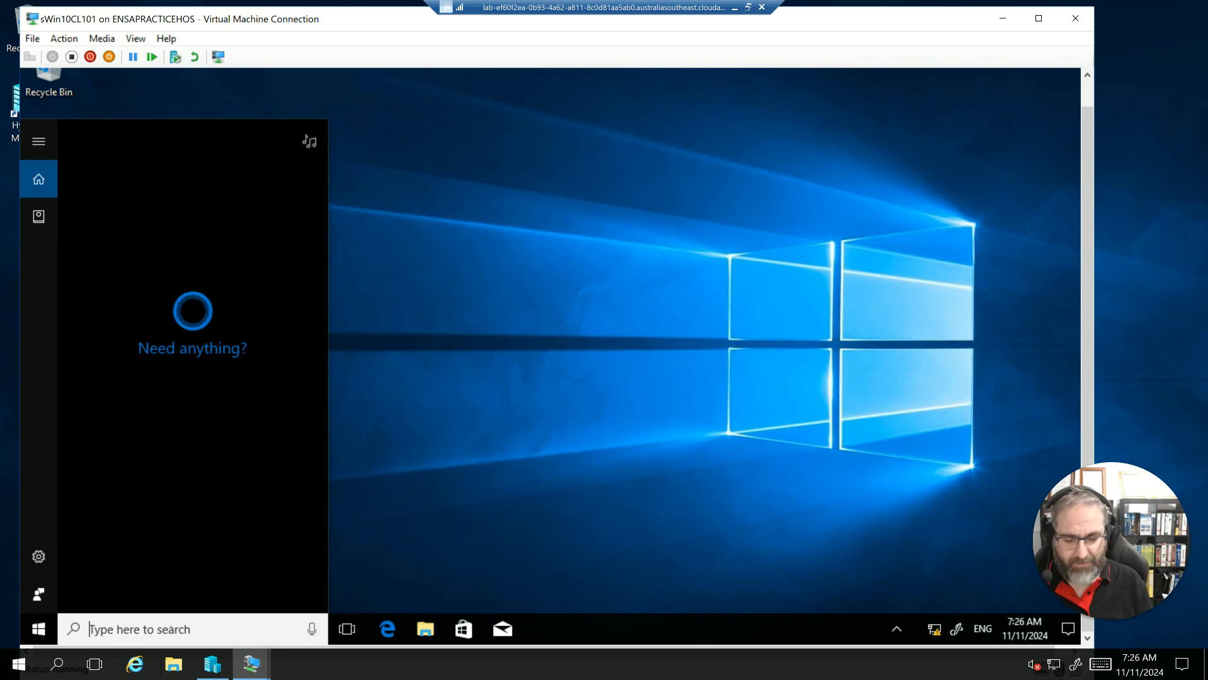
pyautogui.write('cmd')
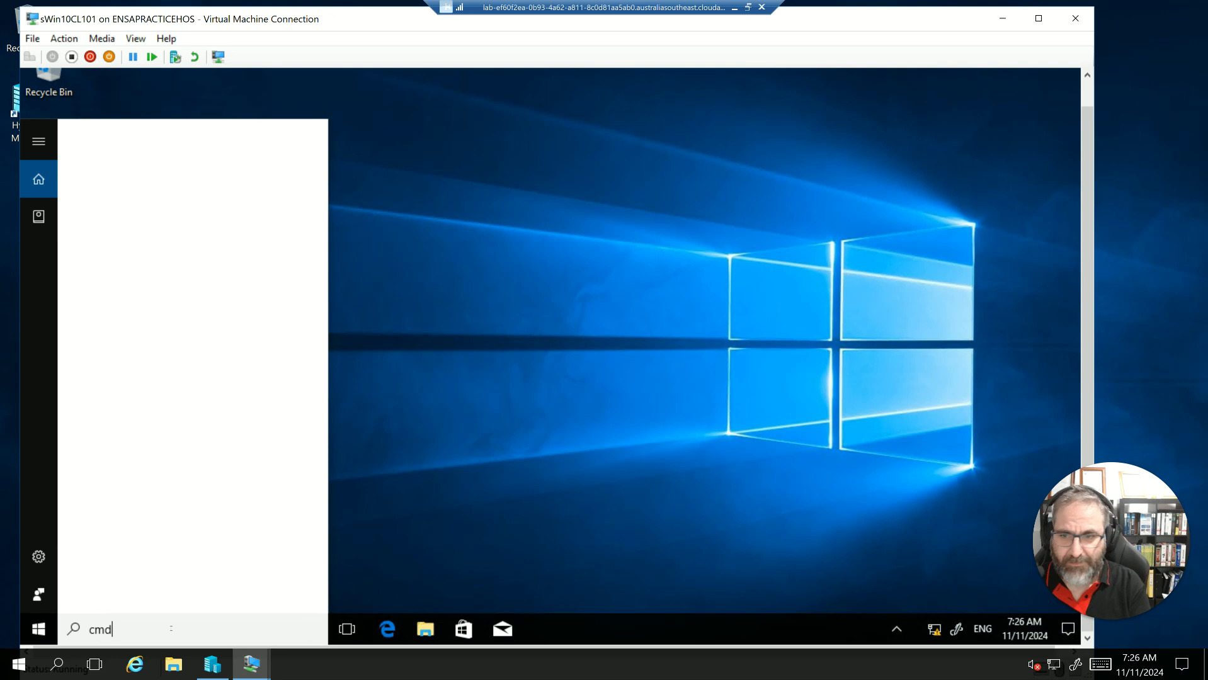
pyautogui.press('Escape')
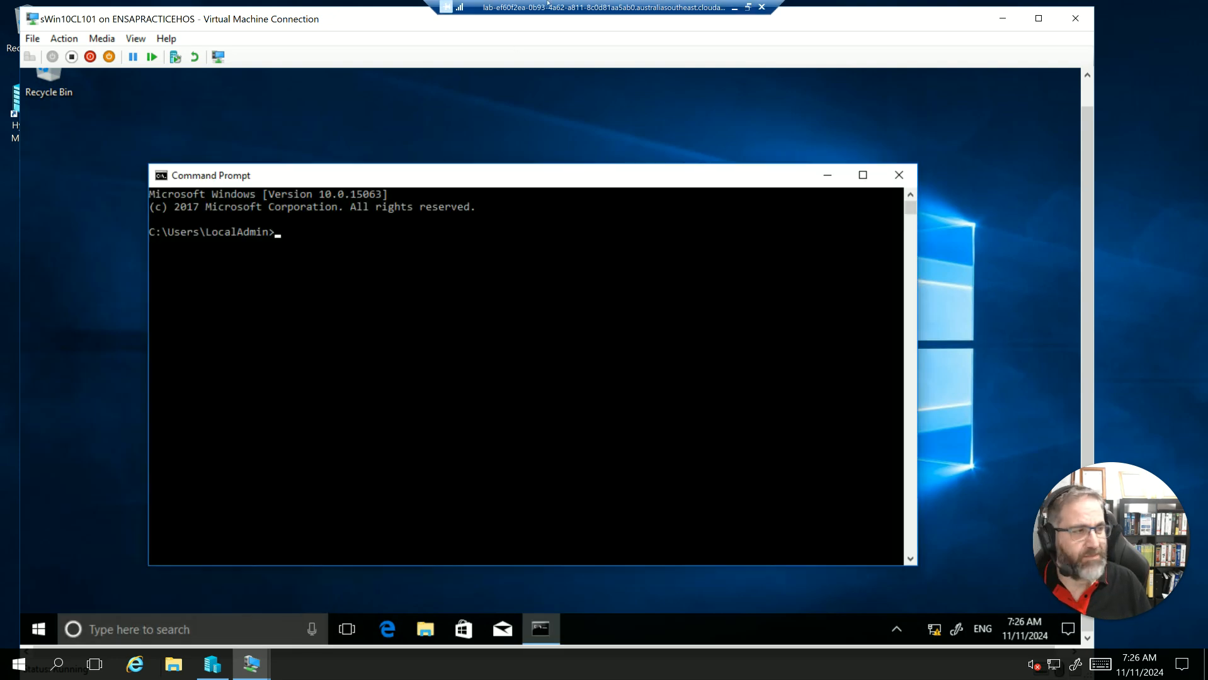
# - Run ipconfig /all on sWin10CL101 and highlight the first three octets of its IPv4 address
pyautogui.click(379, 236)
pyautogui.write('ipconf')
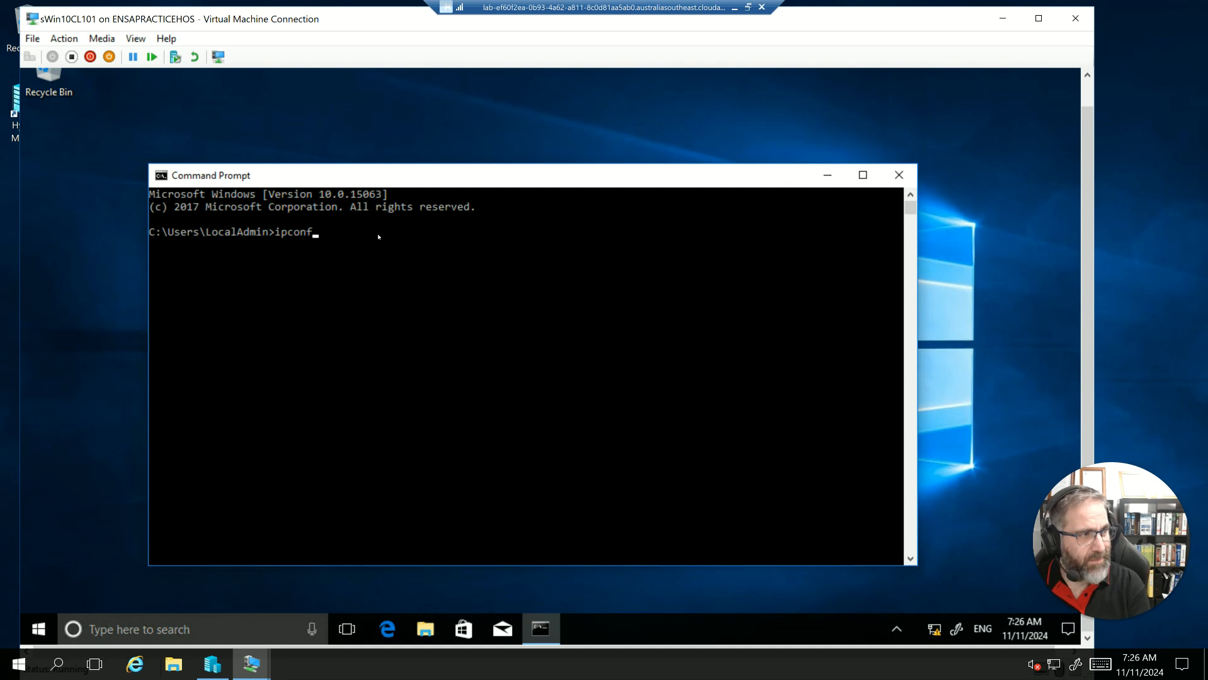
pyautogui.write('ig /all')
pyautogui.press('Return')
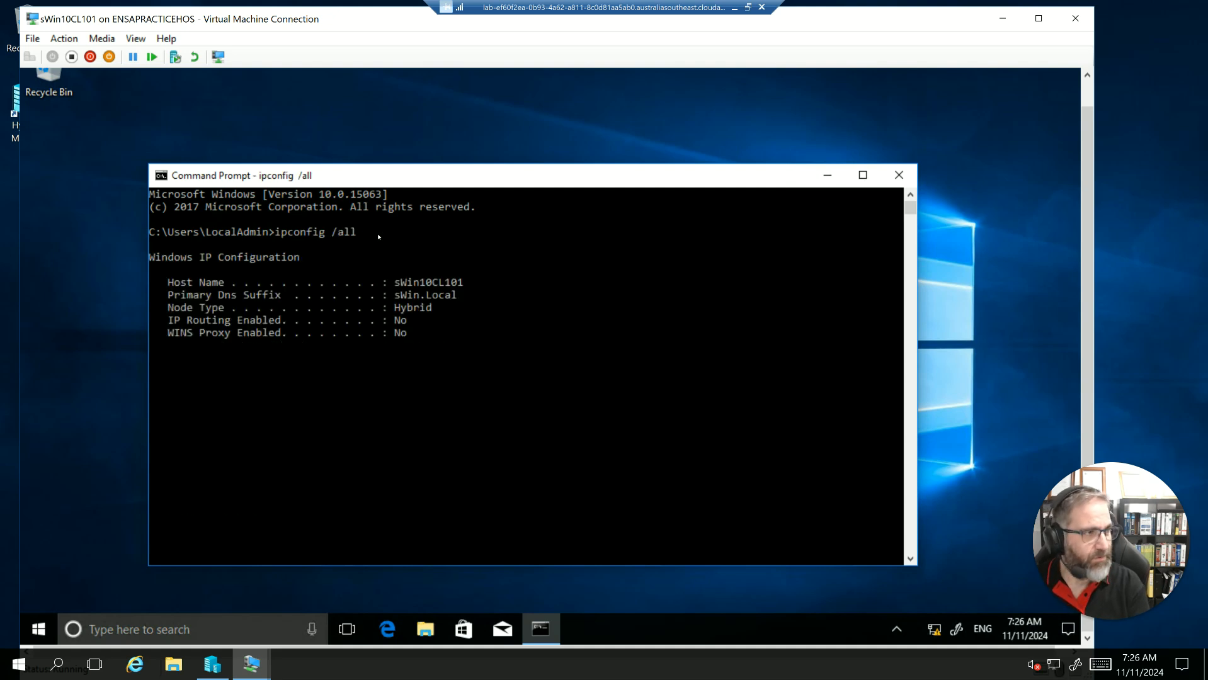
pyautogui.moveTo(457, 458); pyautogui.dragTo(388, 459)
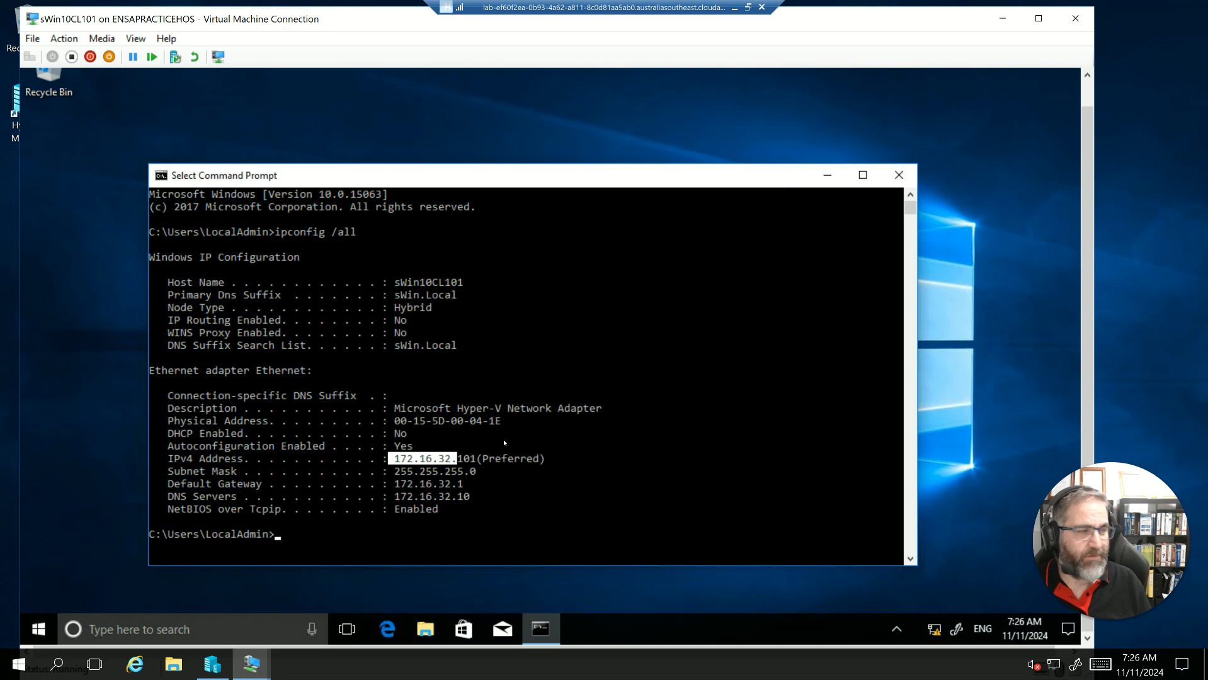
# - Close the Command Prompt on sWin10CL101 and minimise its connection window
pyautogui.click(899, 175)
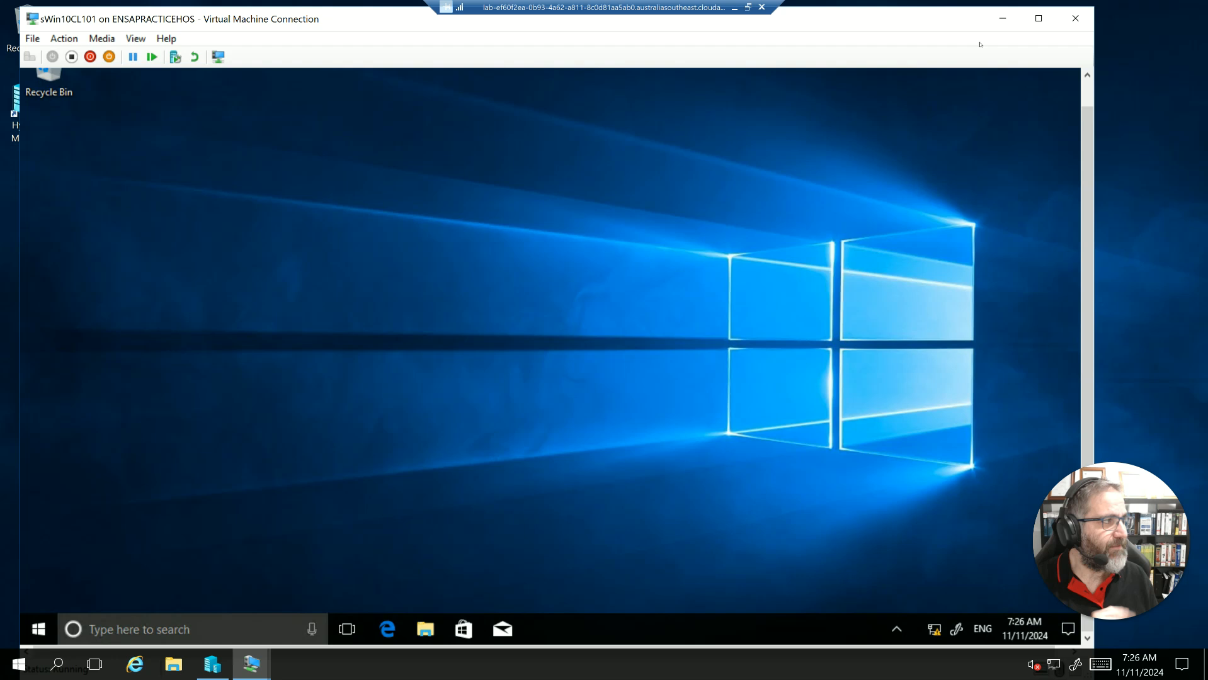
pyautogui.click(1001, 19)
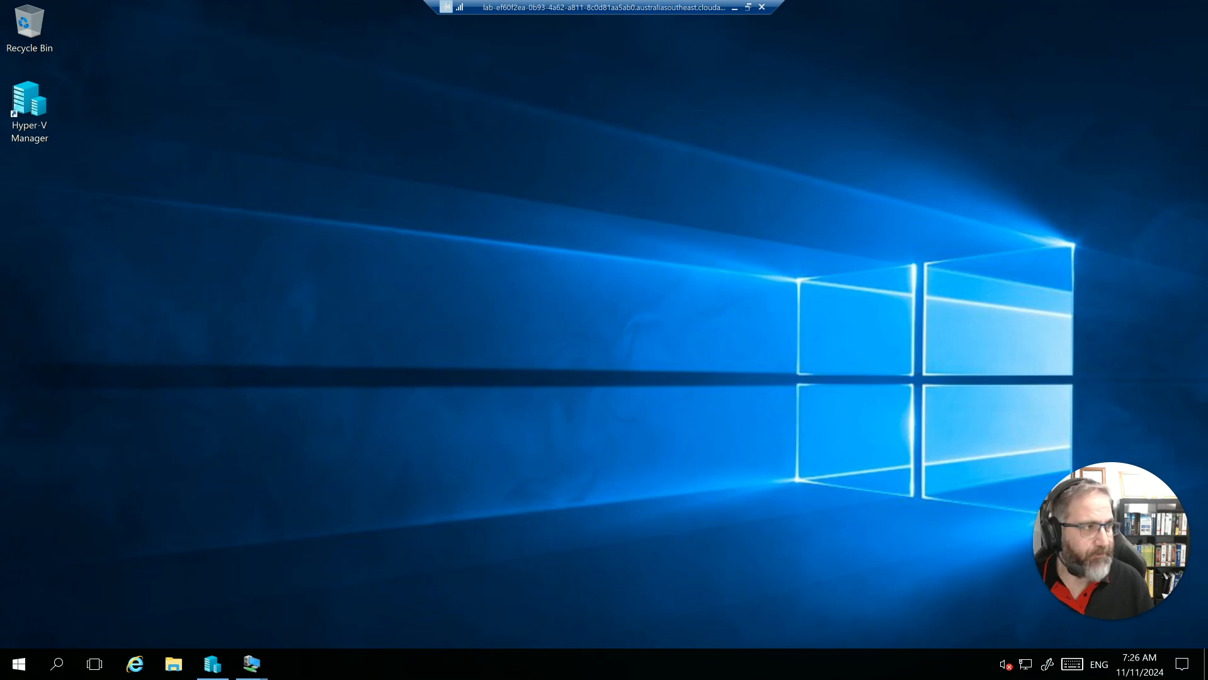
# - Select the sWin22DC1 virtual machine in Hyper-V Manager and bring up its existing connection window
pyautogui.click(225, 667)
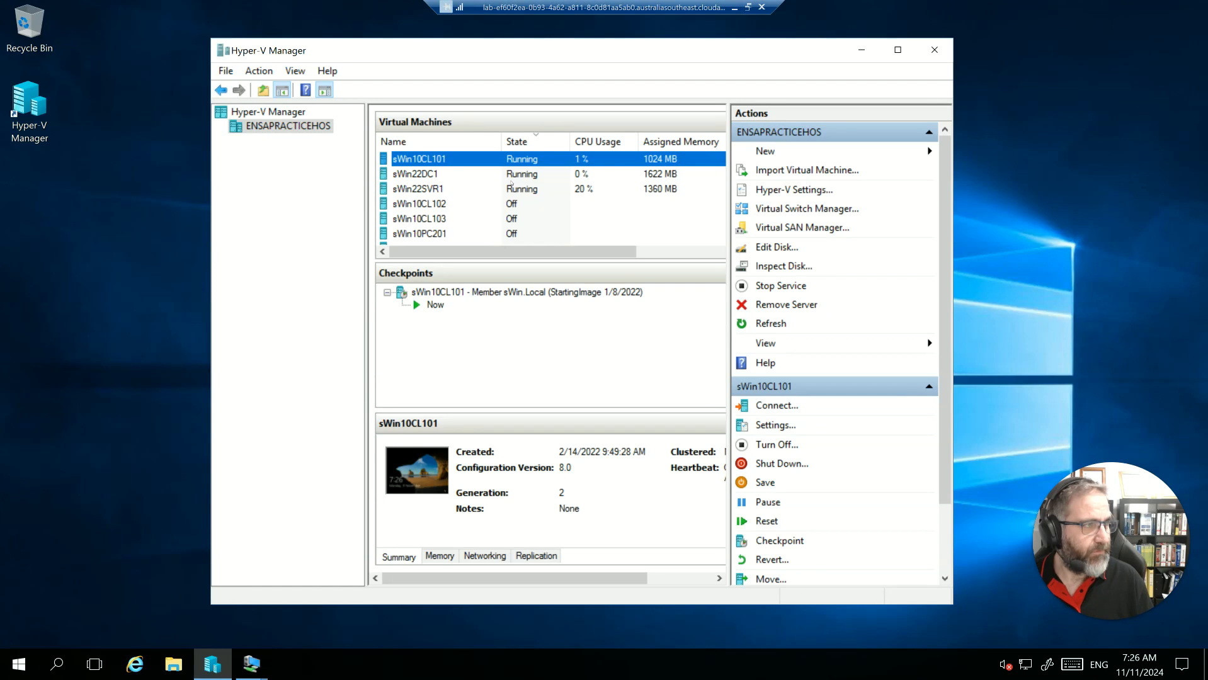
pyautogui.click(423, 175)
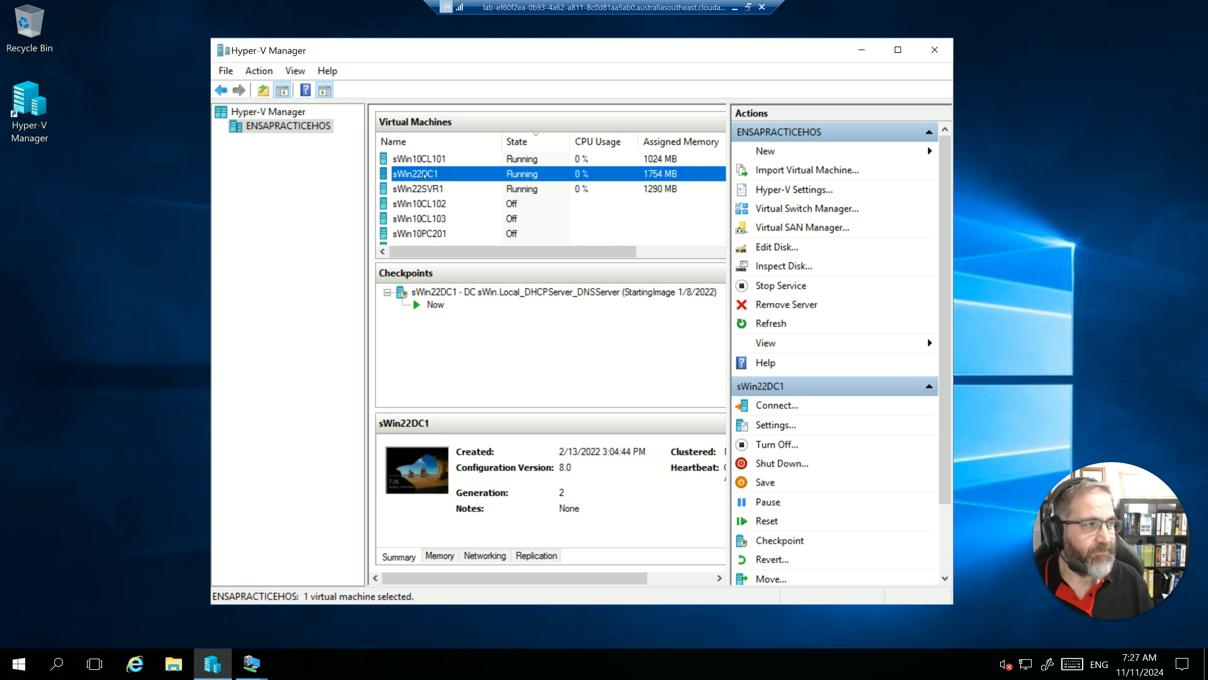
pyautogui.moveTo(252, 664)
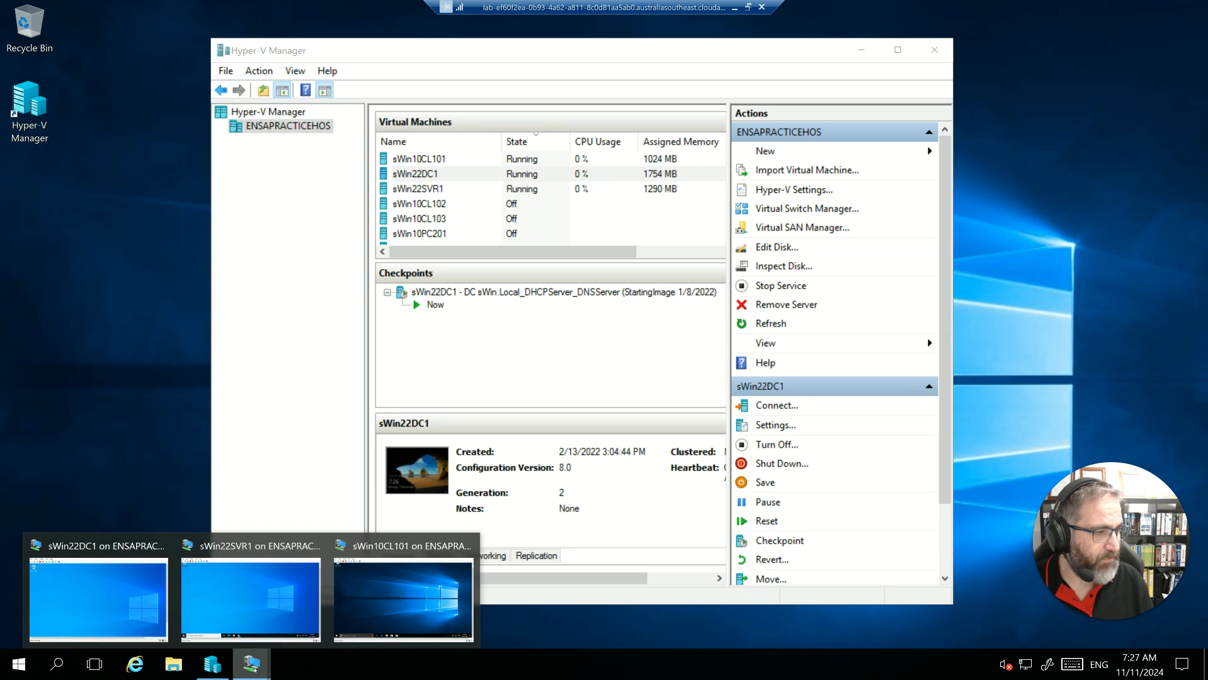
pyautogui.click(146, 617)
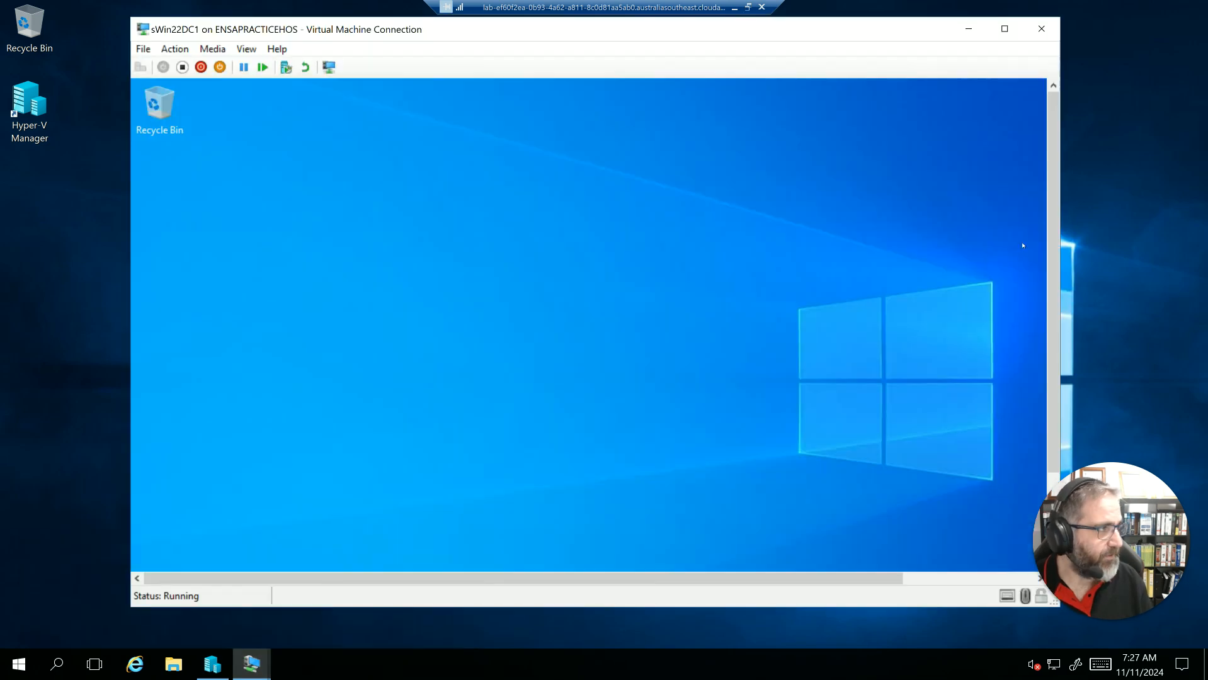
# - Restore Server Manager inside sWin22DC1 and display its DNS role page
pyautogui.moveTo(1053, 296); pyautogui.dragTo(1061, 466)
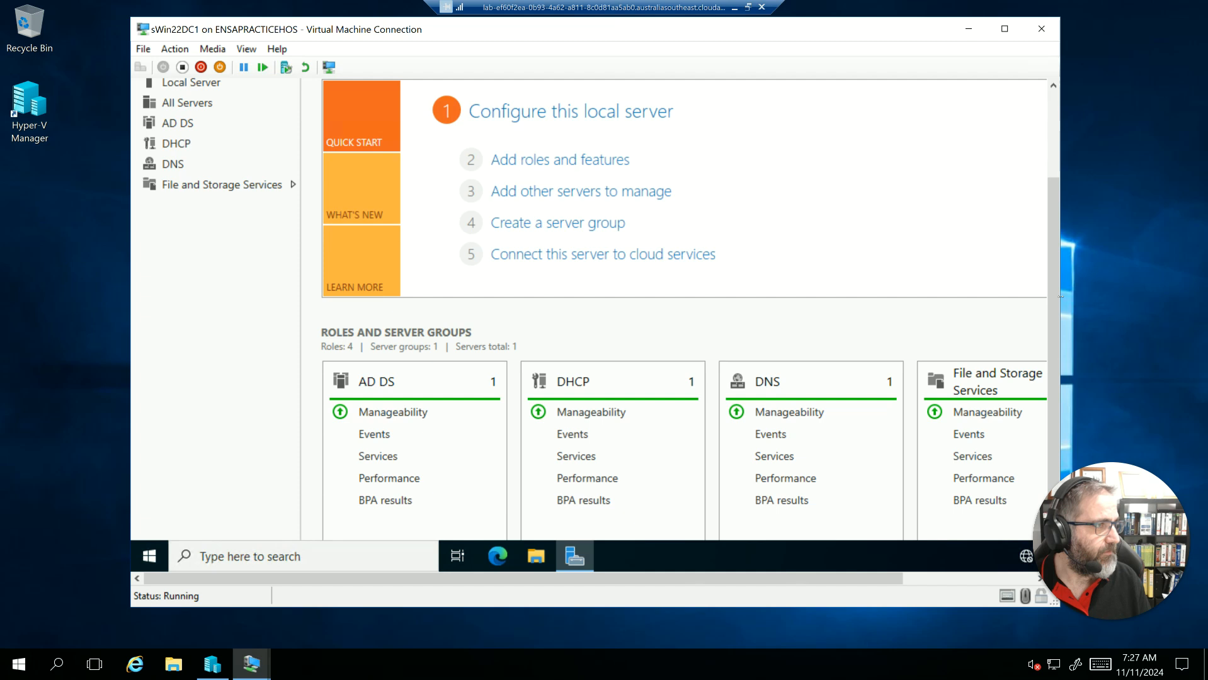
pyautogui.moveTo(1058, 310); pyautogui.dragTo(1036, 94)
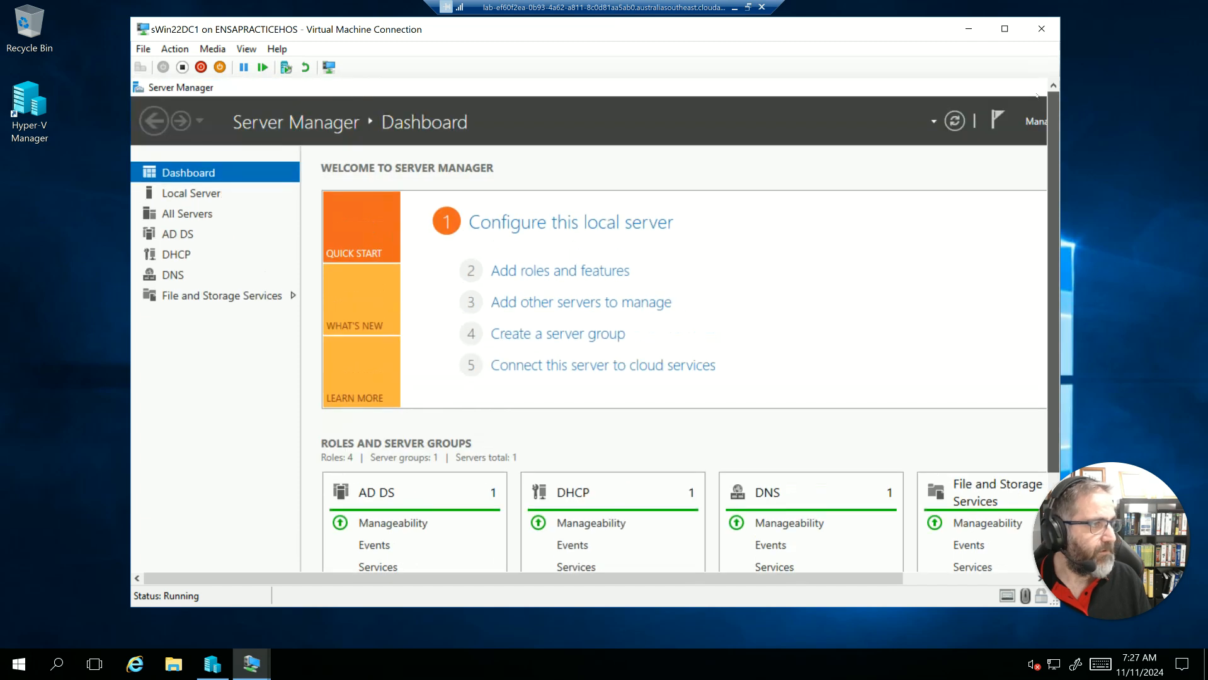
pyautogui.click(231, 278)
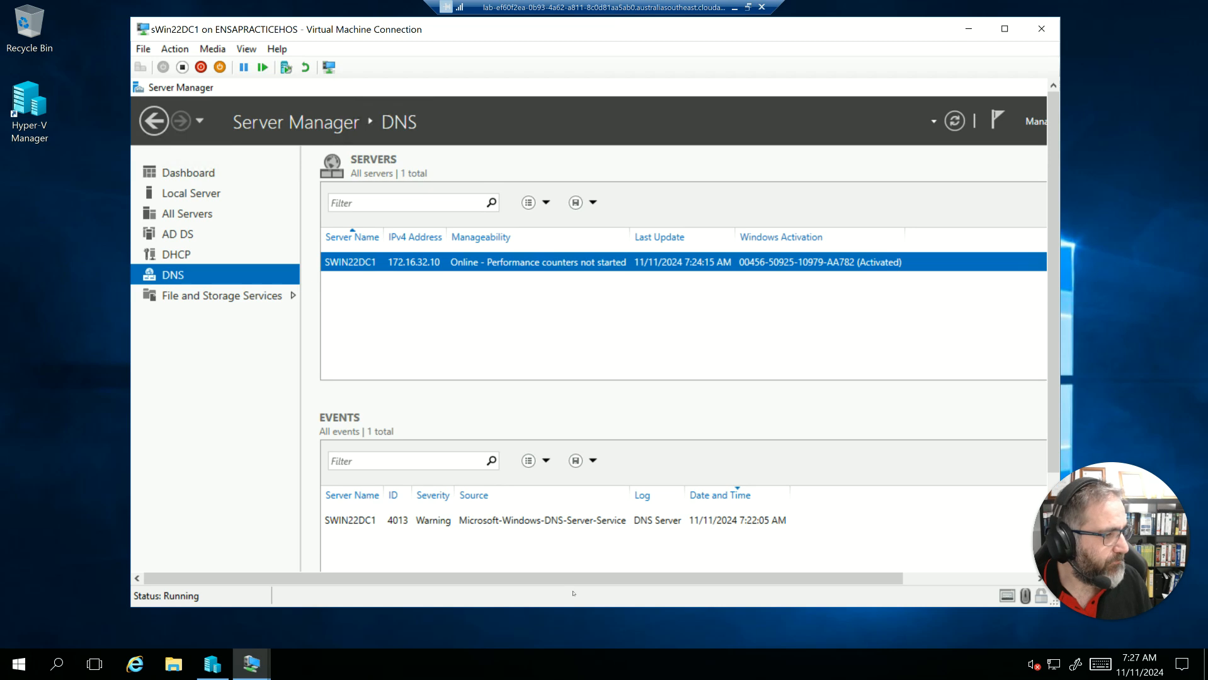
# - Minimise Server Manager inside sWin22DC1 and the sWin22DC1 connection window
pyautogui.moveTo(574, 578); pyautogui.dragTo(699, 578)
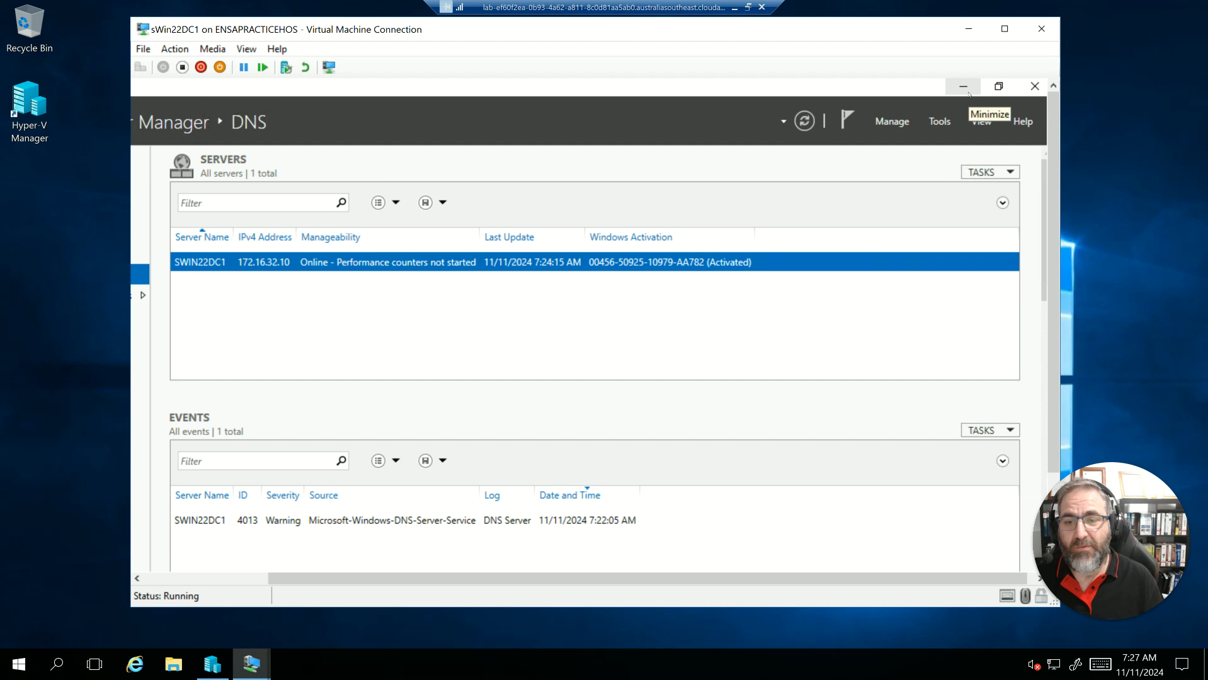
pyautogui.click(964, 88)
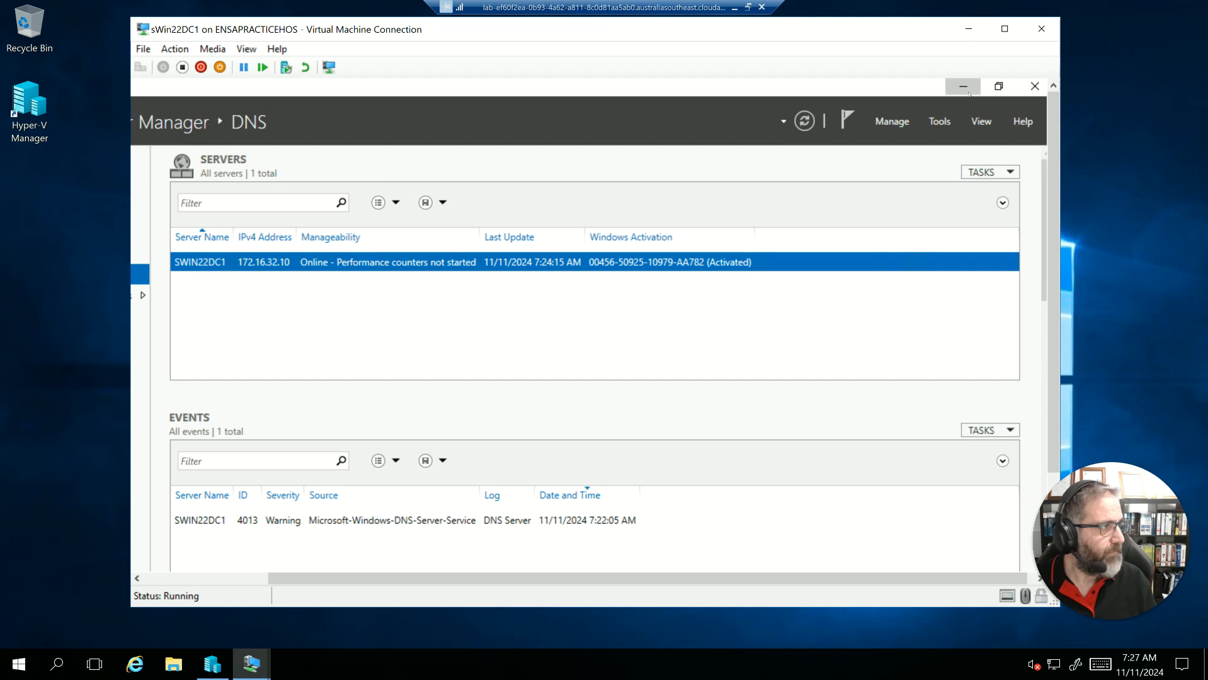
pyautogui.click(969, 30)
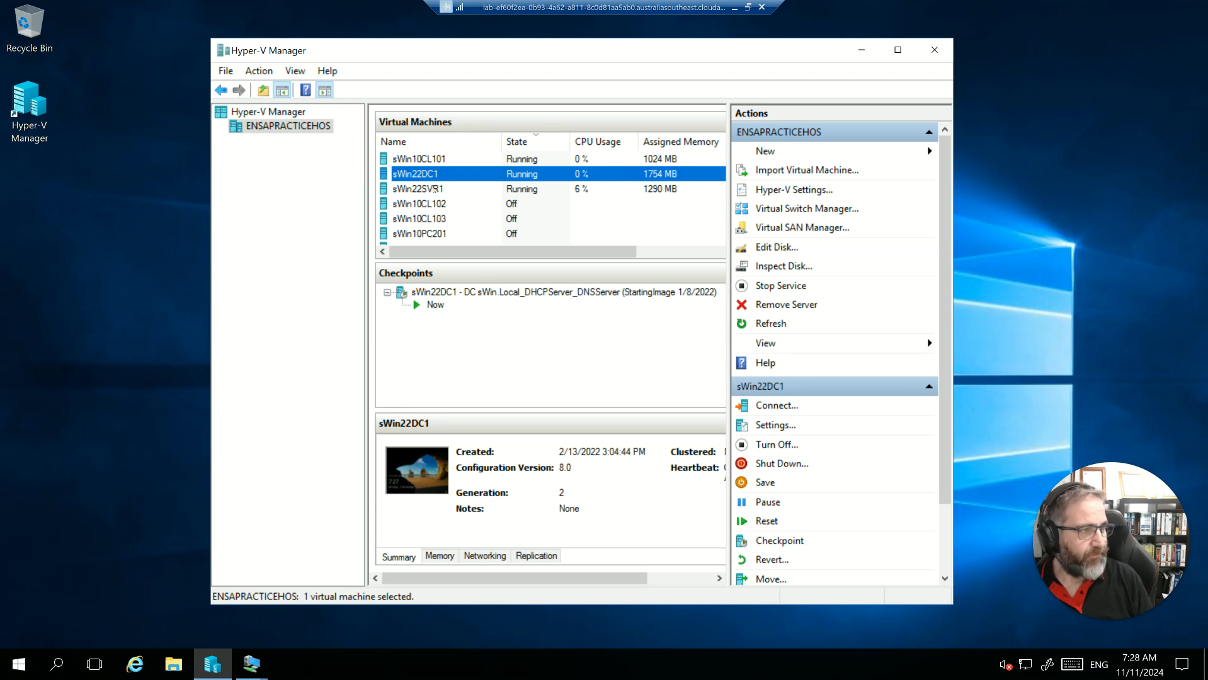
pyautogui.click(435, 189)
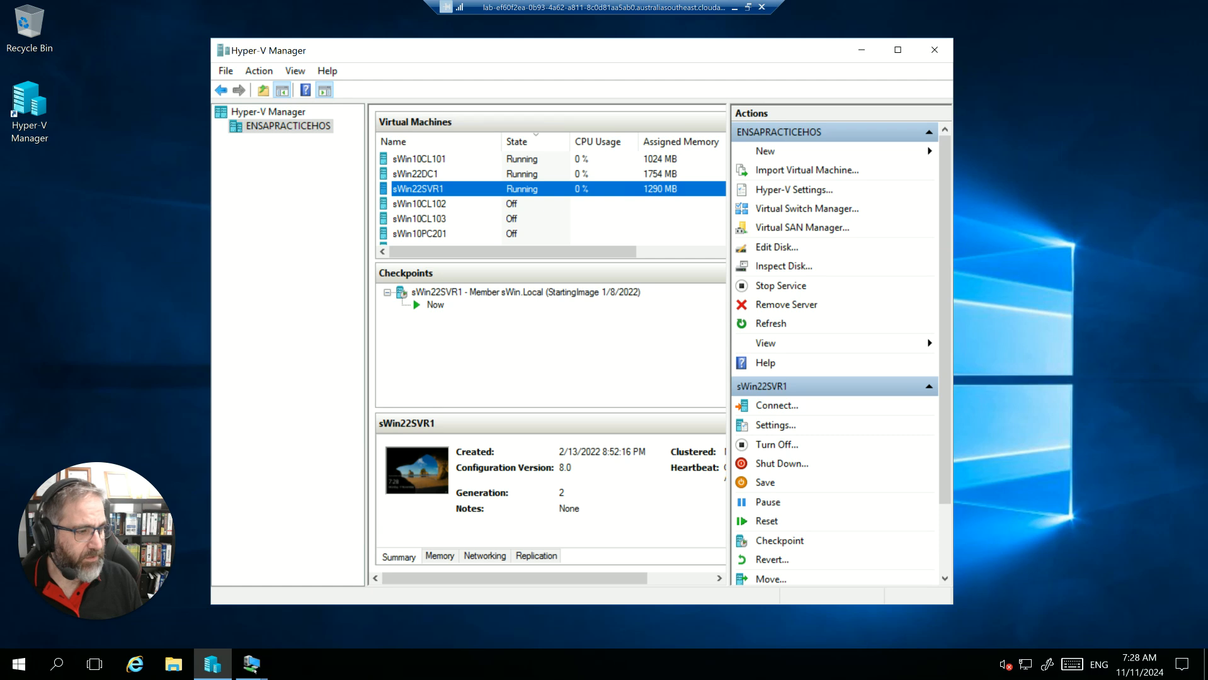
pyautogui.click(254, 670)
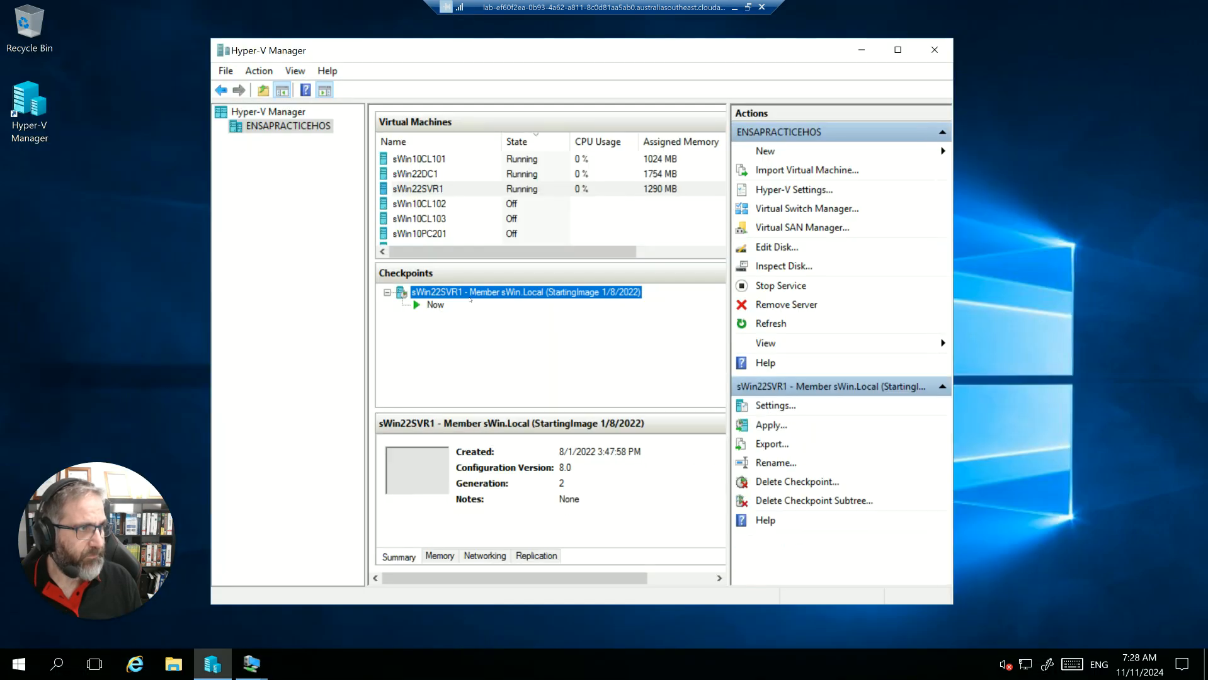
pyautogui.click(214, 672)
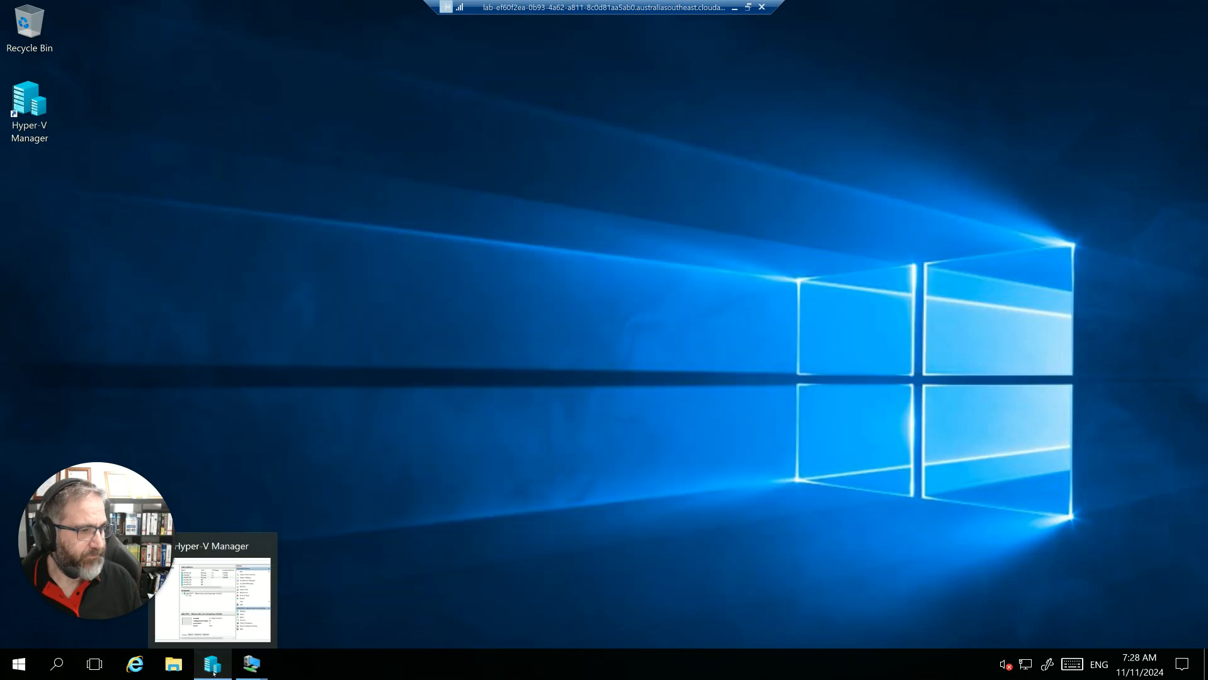
pyautogui.click(213, 589)
pyautogui.click(255, 669)
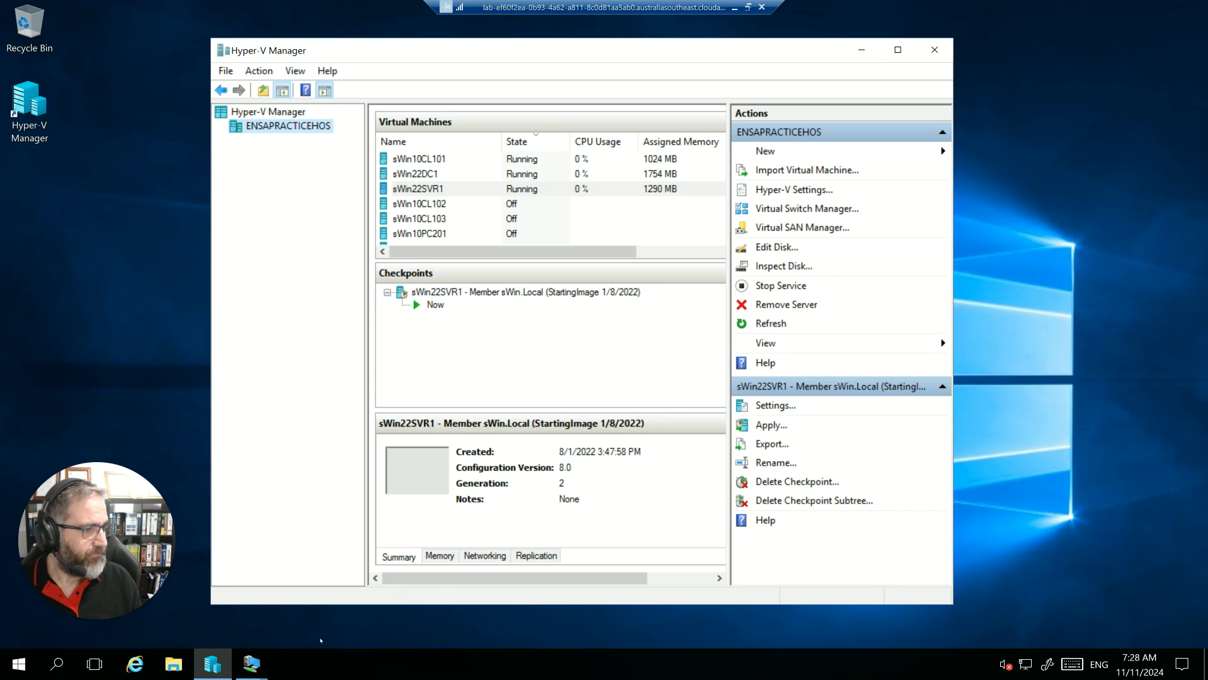
pyautogui.click(252, 665)
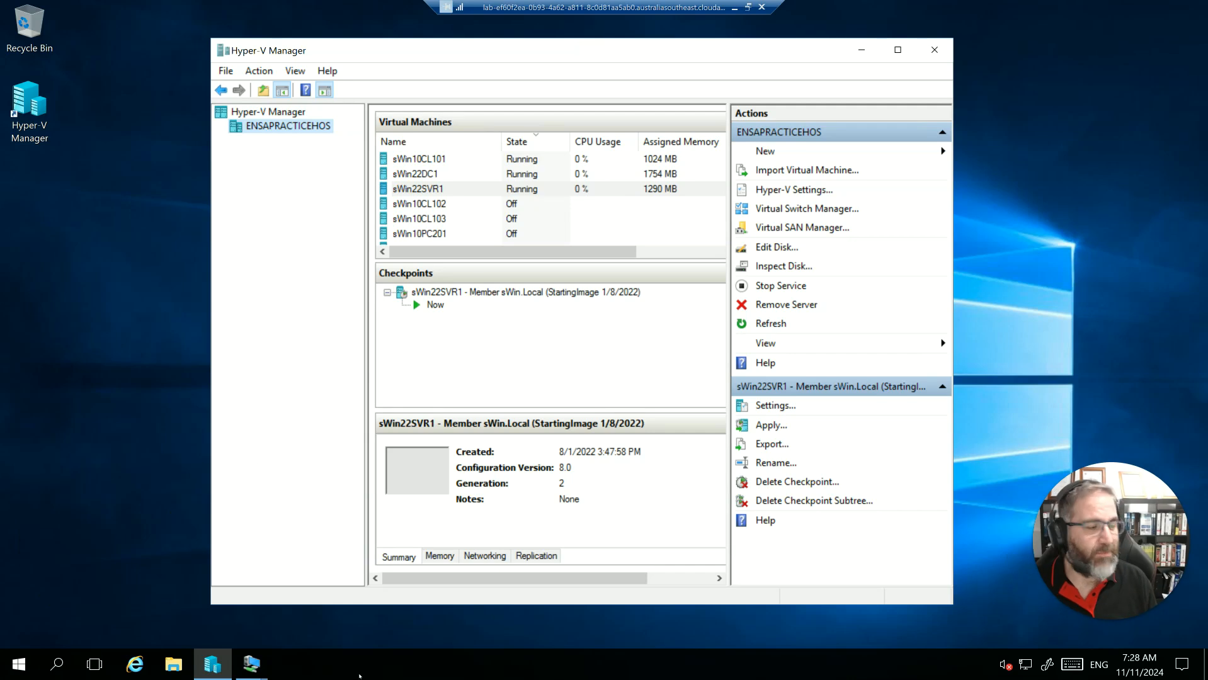
pyautogui.click(212, 665)
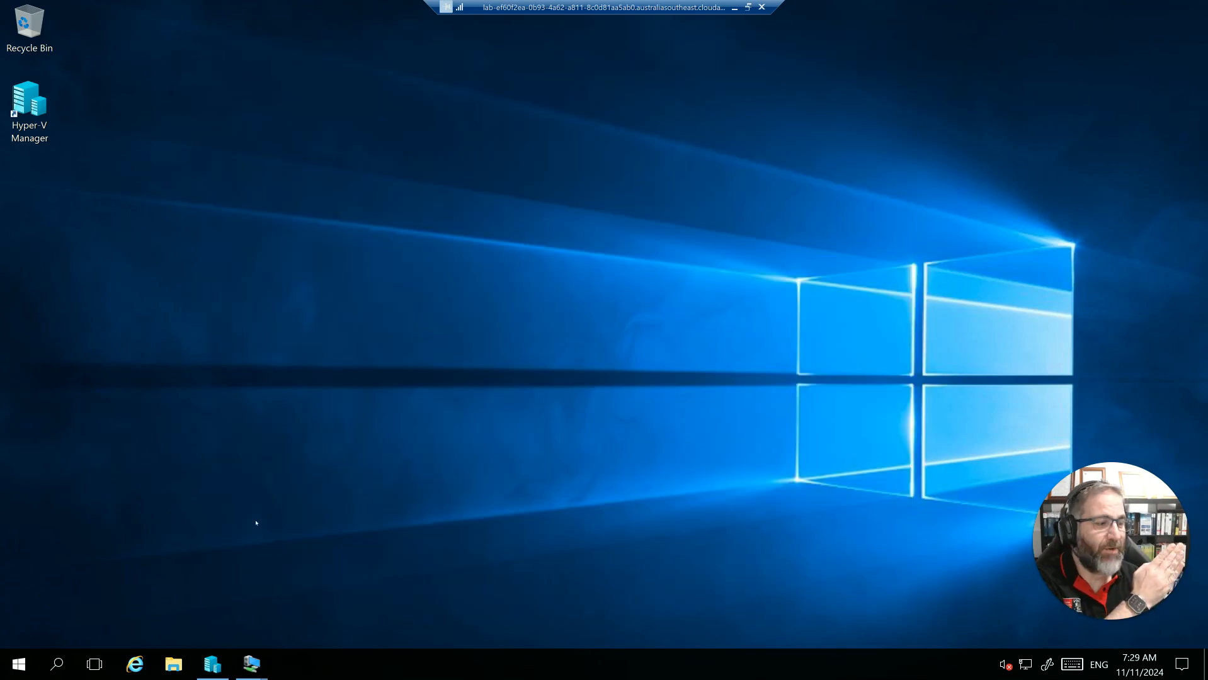
pyautogui.click(212, 665)
# - Bring up the sWin22DC1 connection window, reposition it and restore Server Manager inside the virtual machine
pyautogui.moveTo(251, 664)
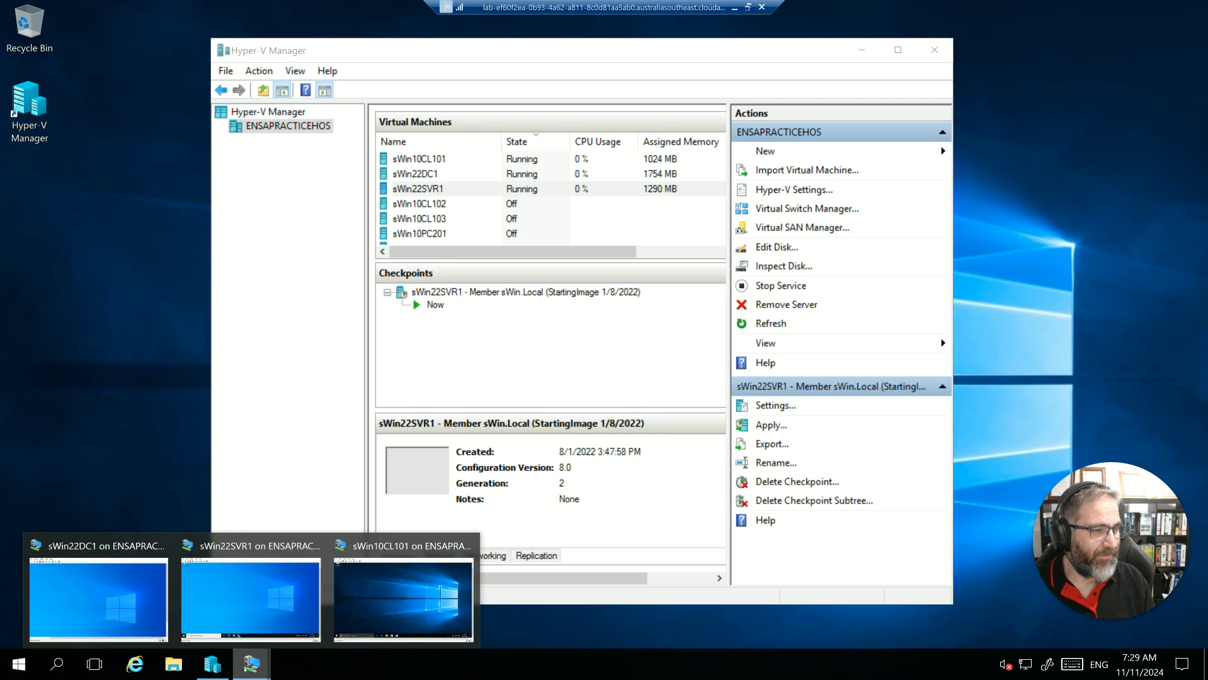
pyautogui.click(156, 570)
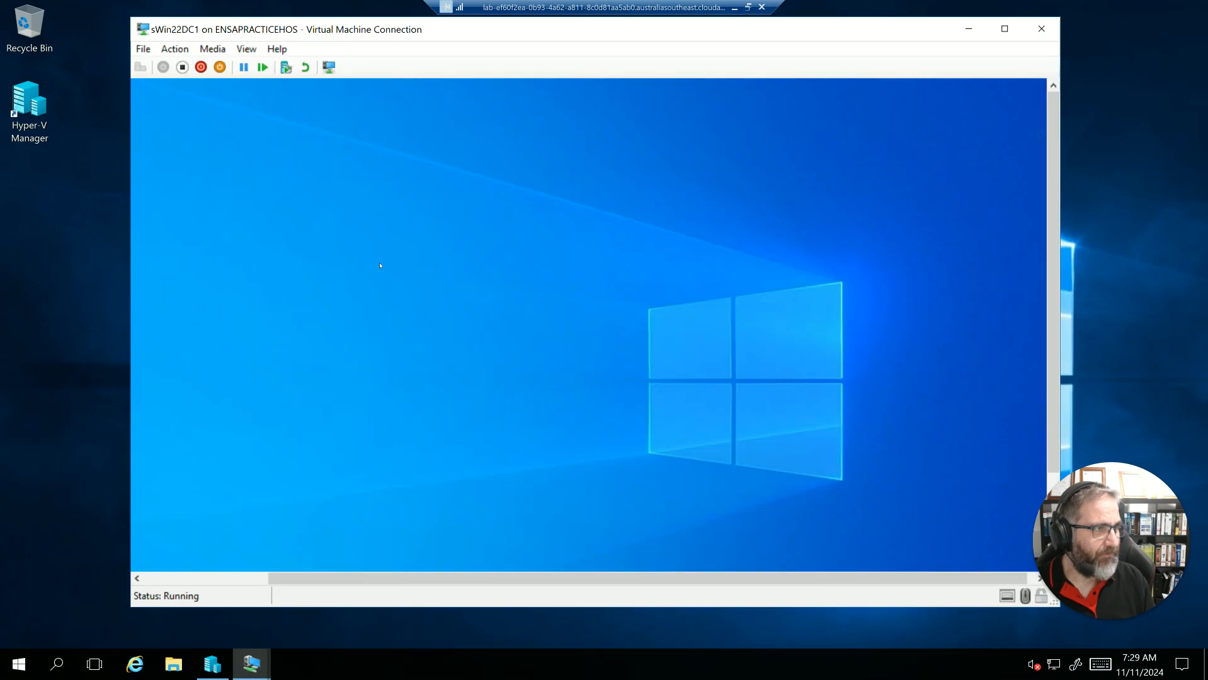
pyautogui.moveTo(1055, 295); pyautogui.dragTo(1055, 386)
pyautogui.moveTo(845, 33); pyautogui.dragTo(766, 39)
pyautogui.moveTo(560, 587); pyautogui.dragTo(436, 587)
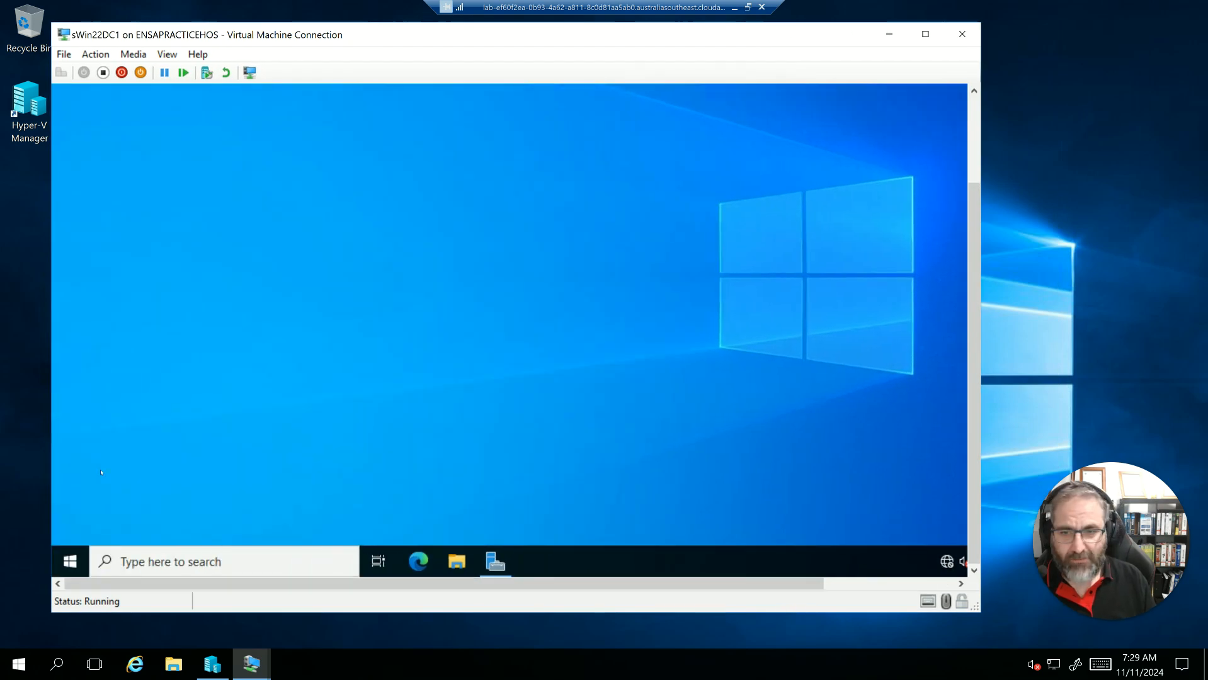
pyautogui.click(492, 575)
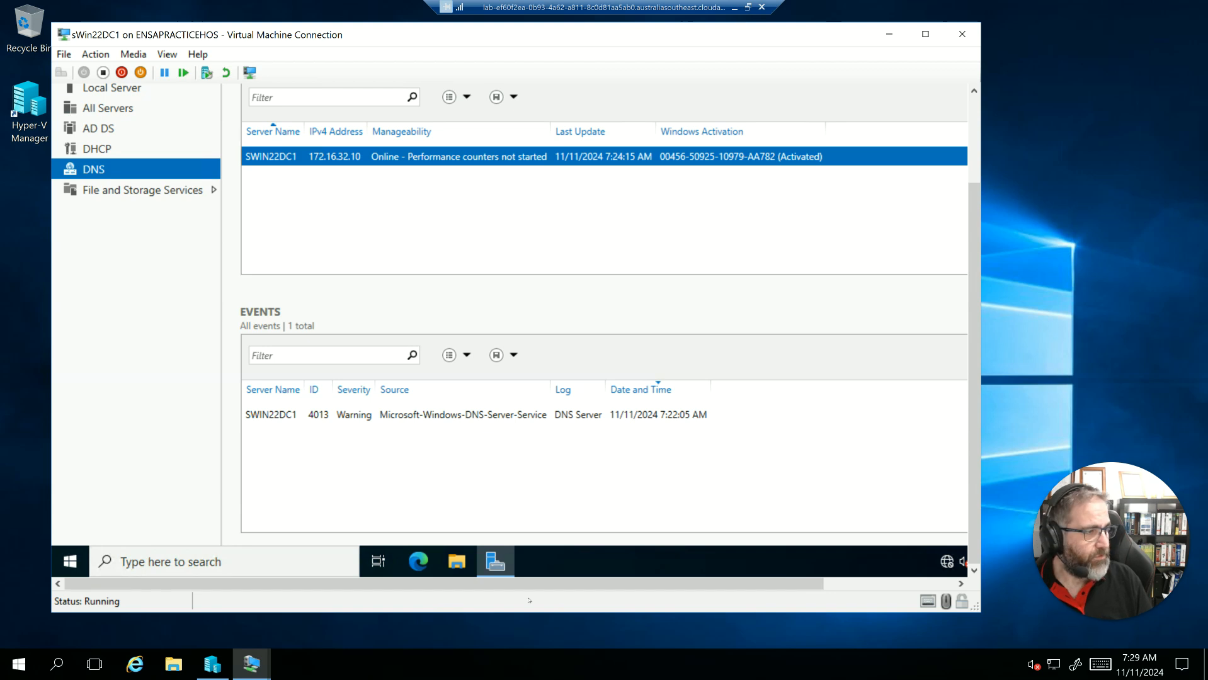
# - Launch the DNS management console from Server Manager on sWin22DC1
pyautogui.moveTo(974, 209); pyautogui.dragTo(974, 104)
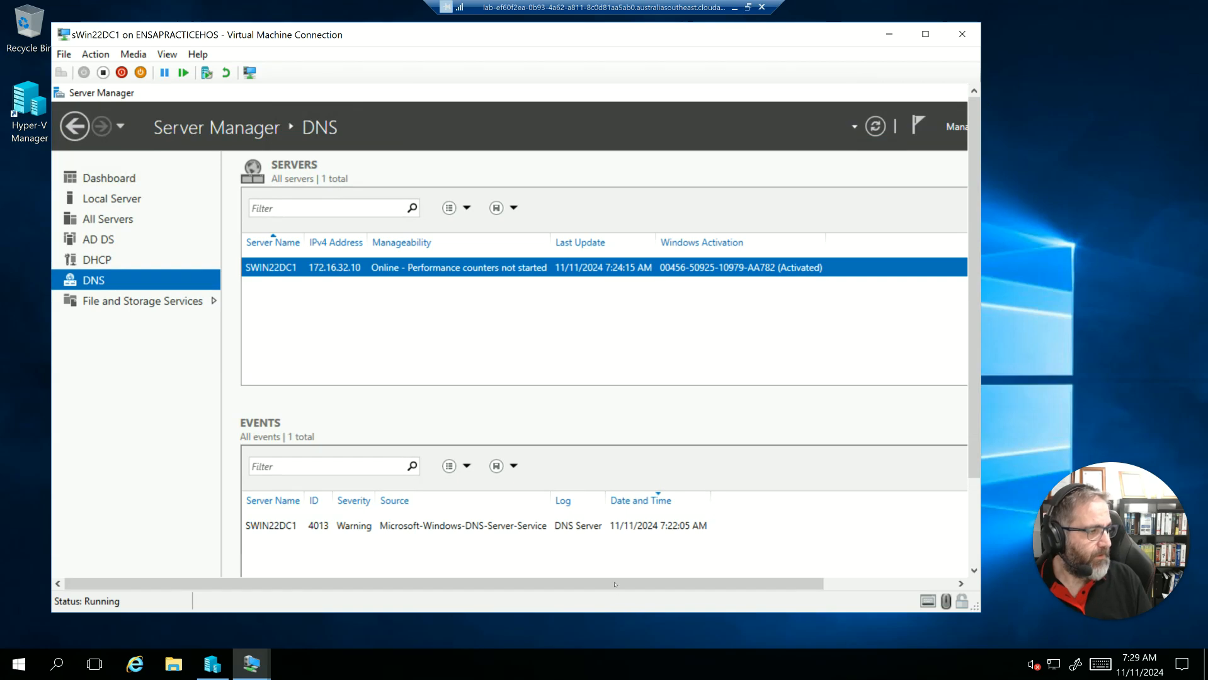
pyautogui.moveTo(796, 584); pyautogui.dragTo(927, 585)
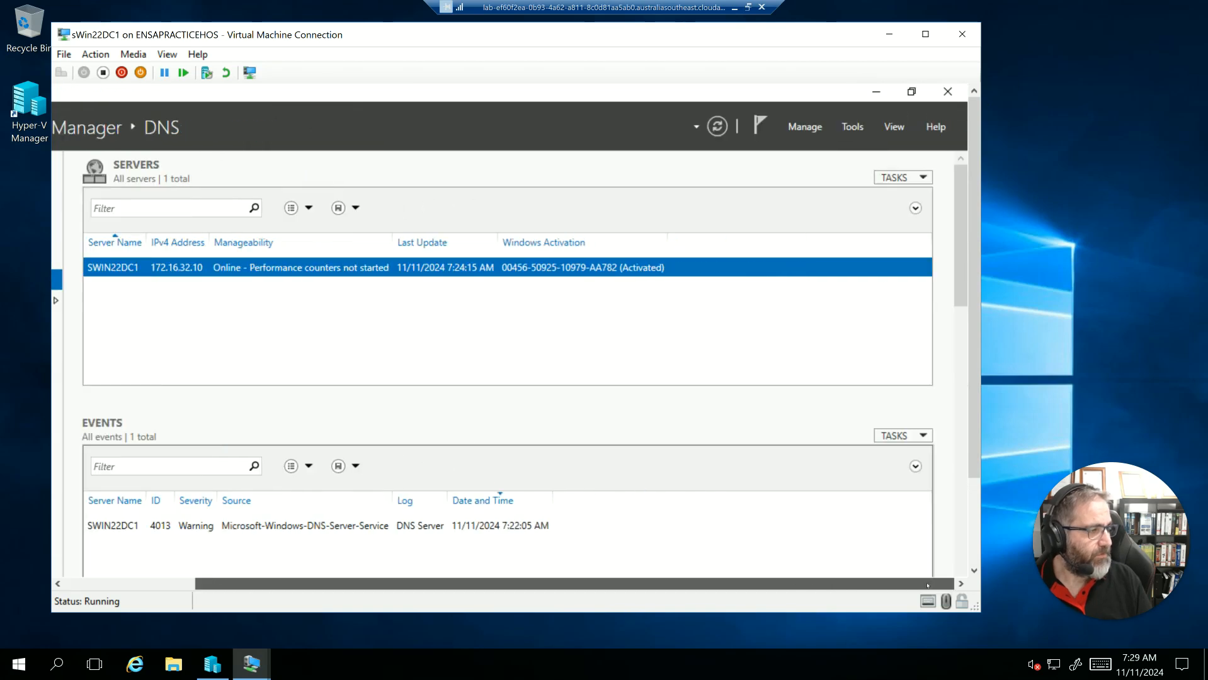
pyautogui.click(852, 128)
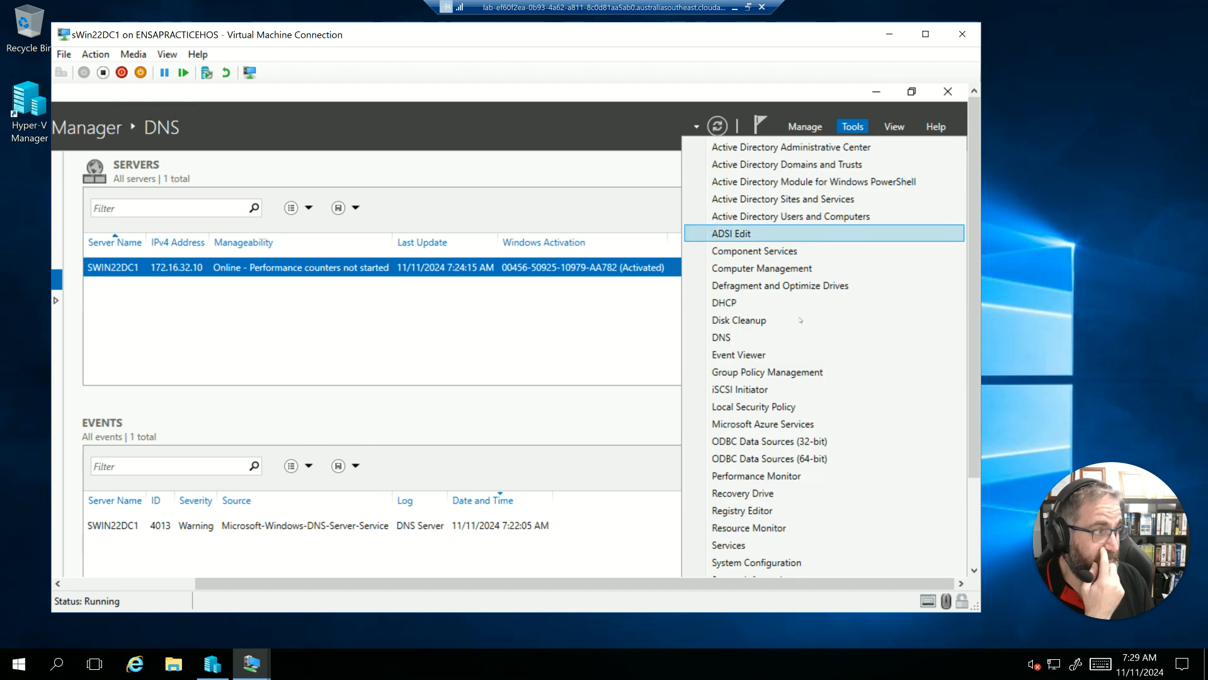
pyautogui.click(738, 338)
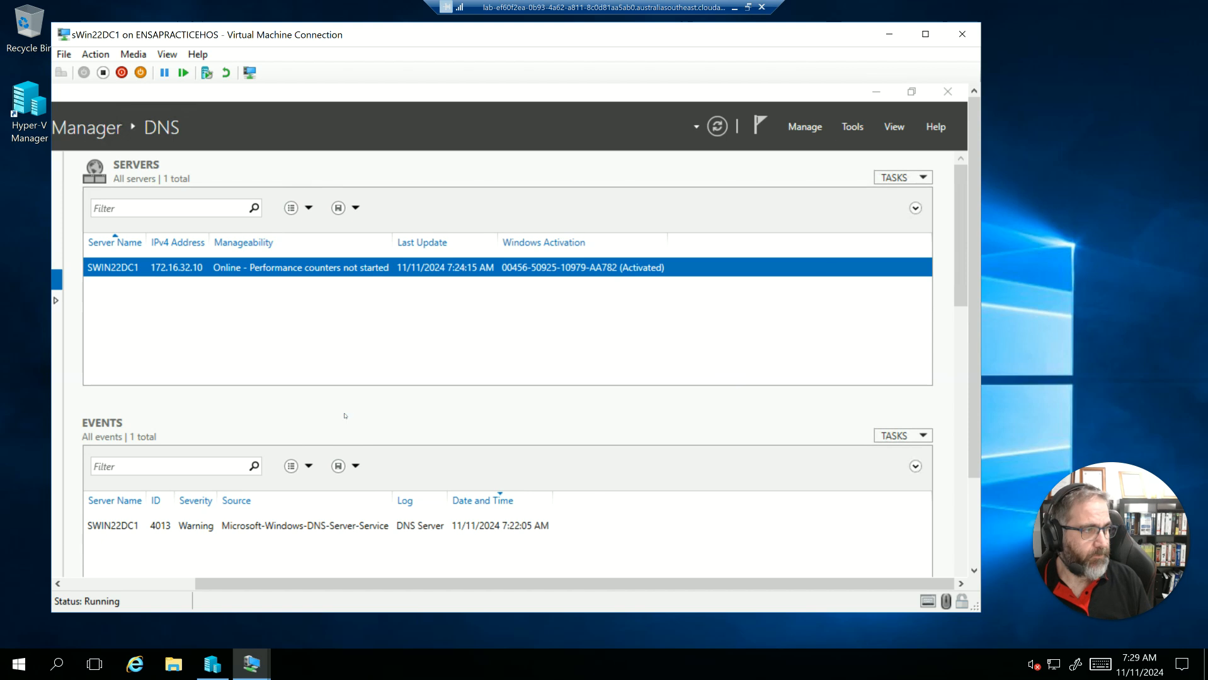
# - Move the DNS Manager window into full view and display the Reverse Lookup Zones of SWIN22DC1
pyautogui.moveTo(367, 132); pyautogui.dragTo(494, 128)
pyautogui.click(241, 205)
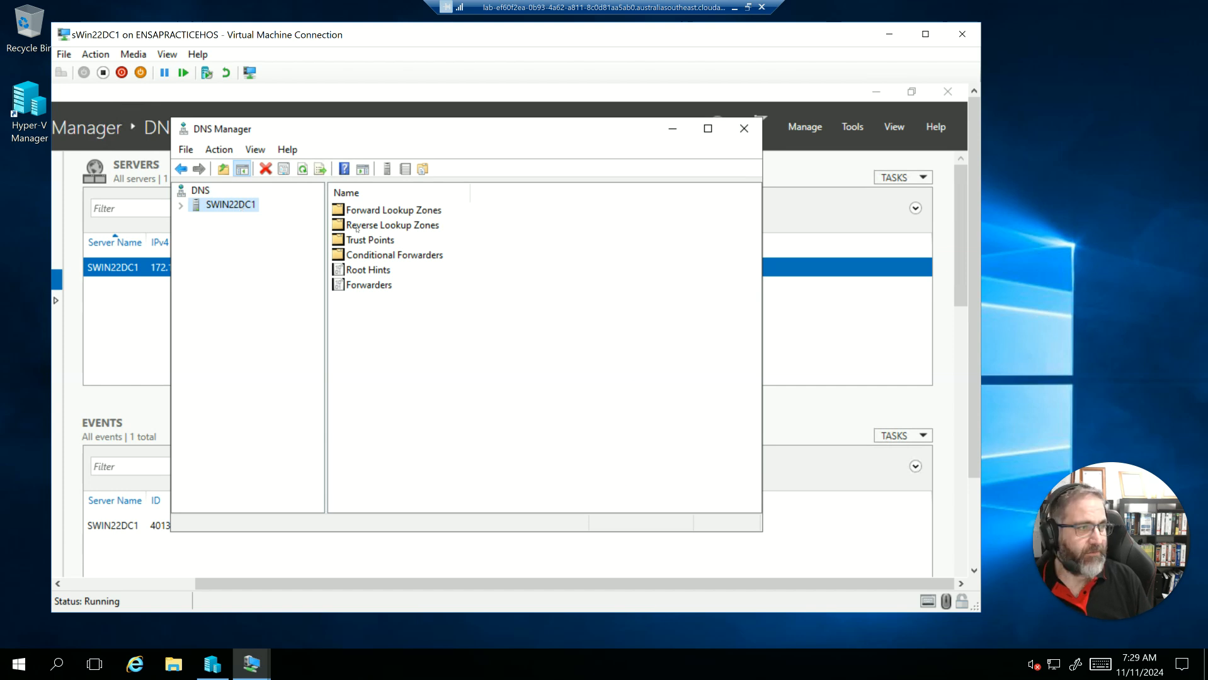
pyautogui.rightClick(356, 228)
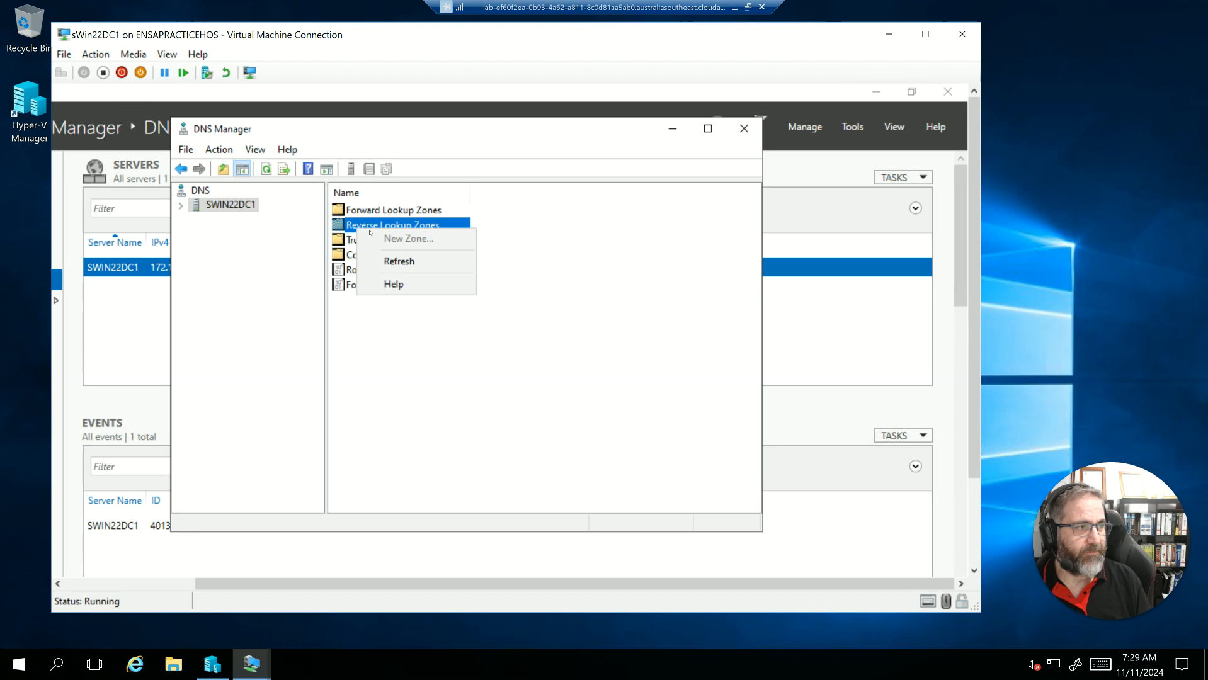
pyautogui.click(399, 261)
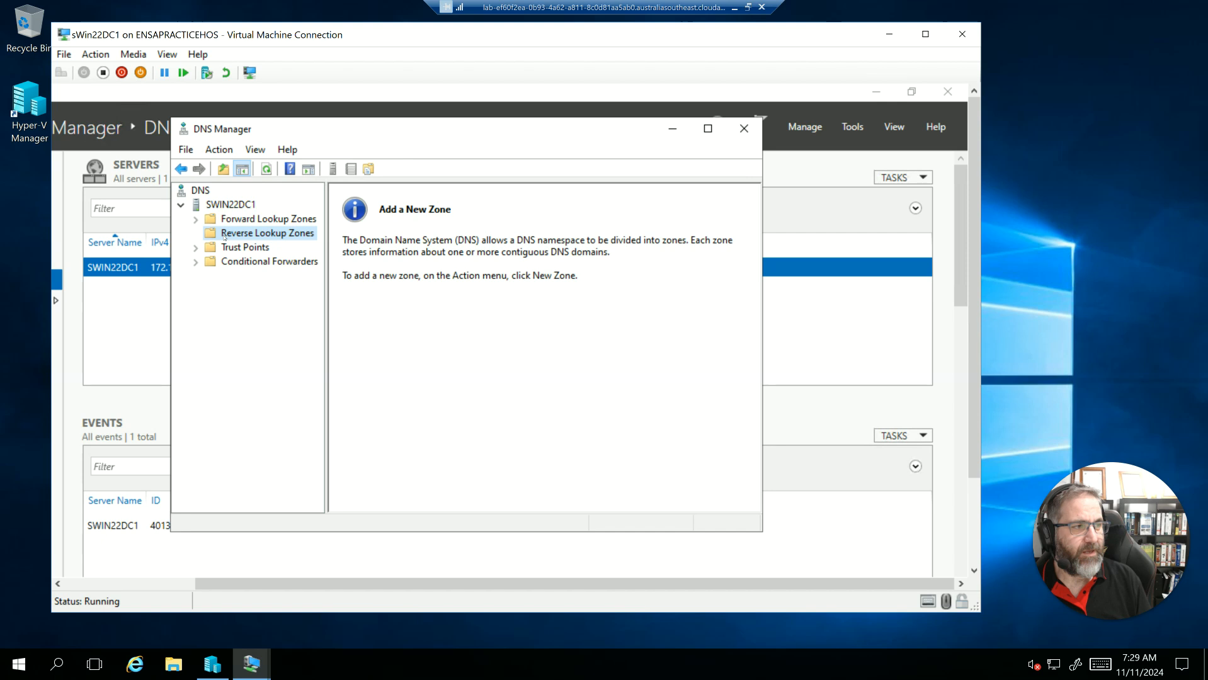
# - Start a new IPv4 reverse lookup zone as a primary zone stored in Active Directory, replicated to all DNS servers in the sWin.Local domain
pyautogui.rightClick(225, 237)
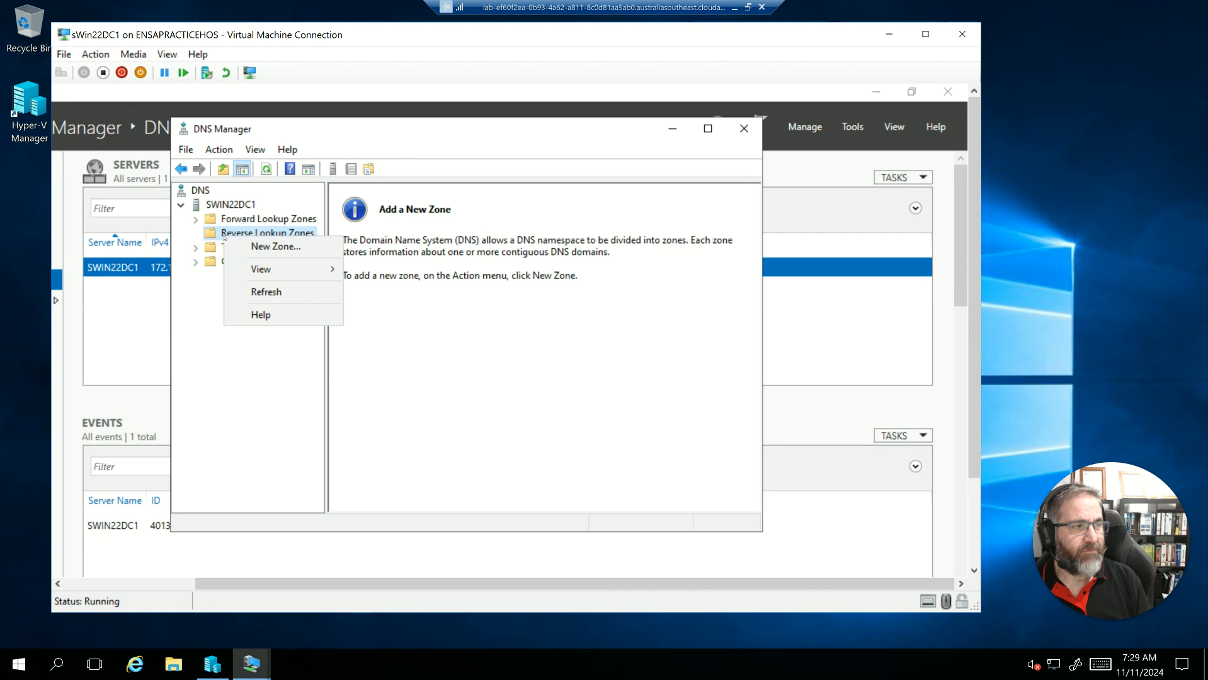
pyautogui.click(264, 248)
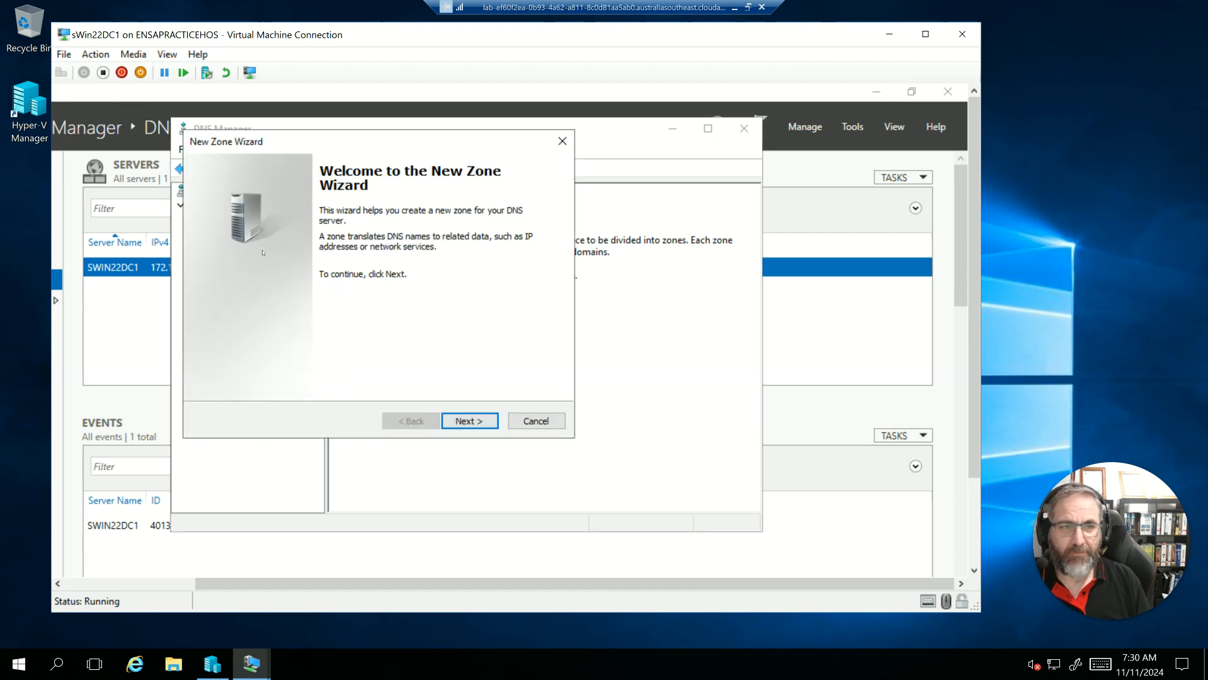
pyautogui.click(460, 423)
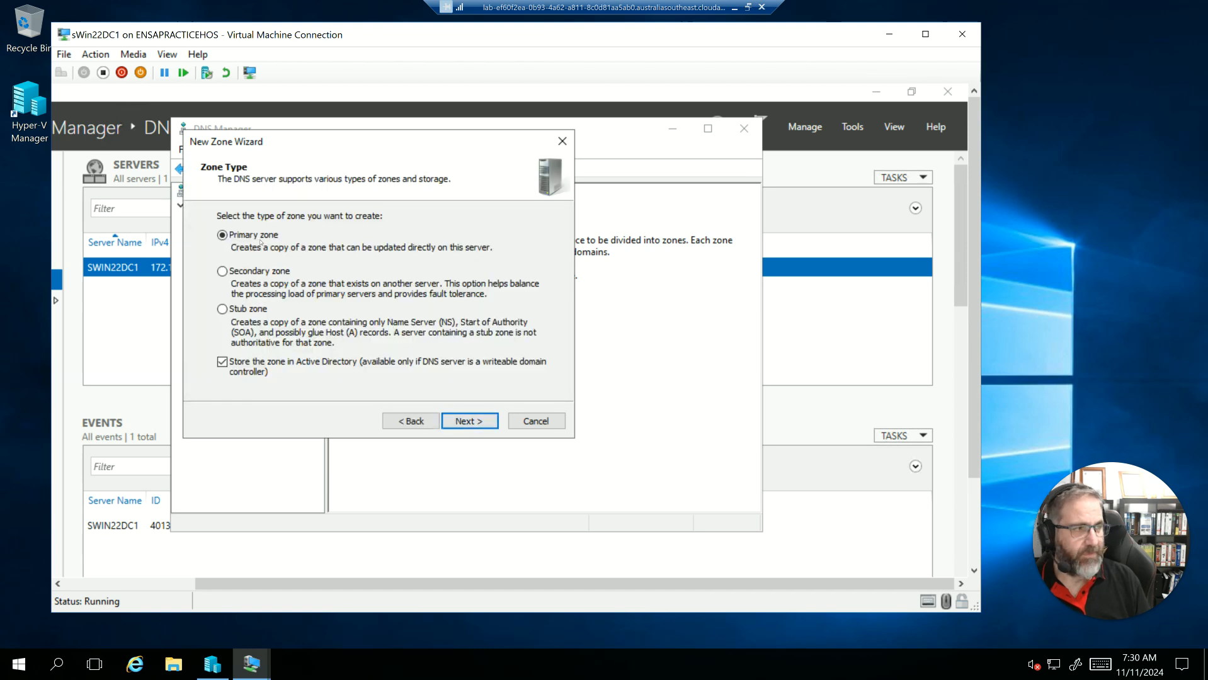
pyautogui.click(475, 422)
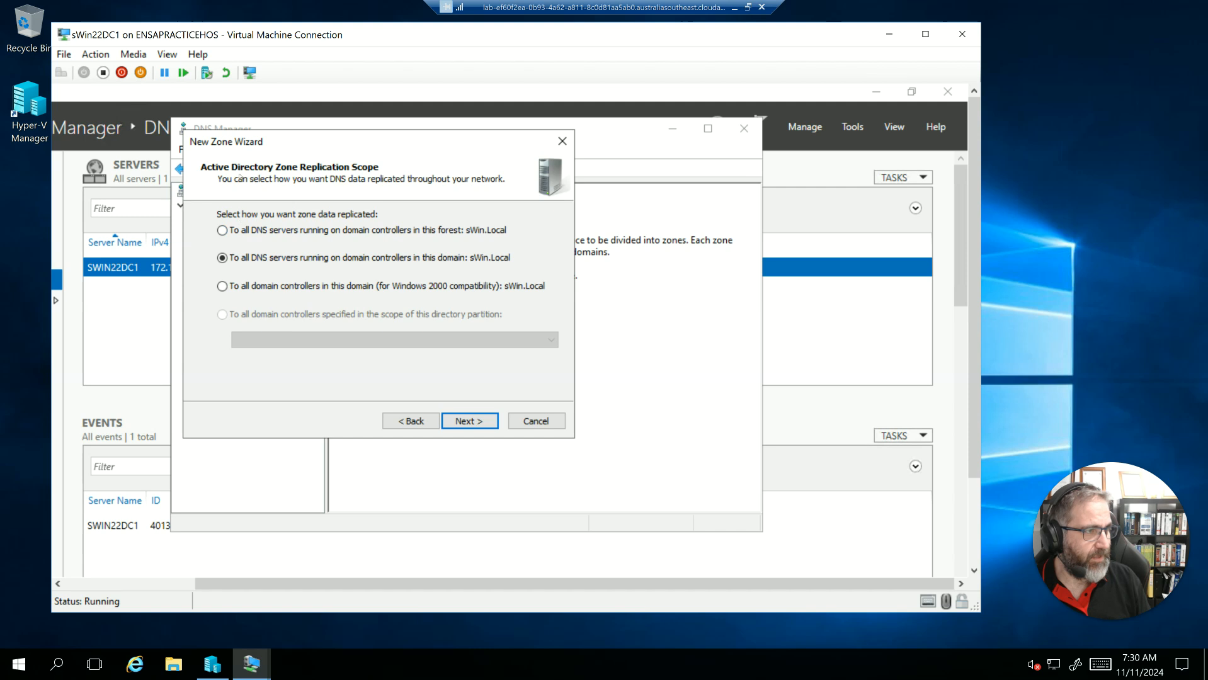
pyautogui.click(410, 421)
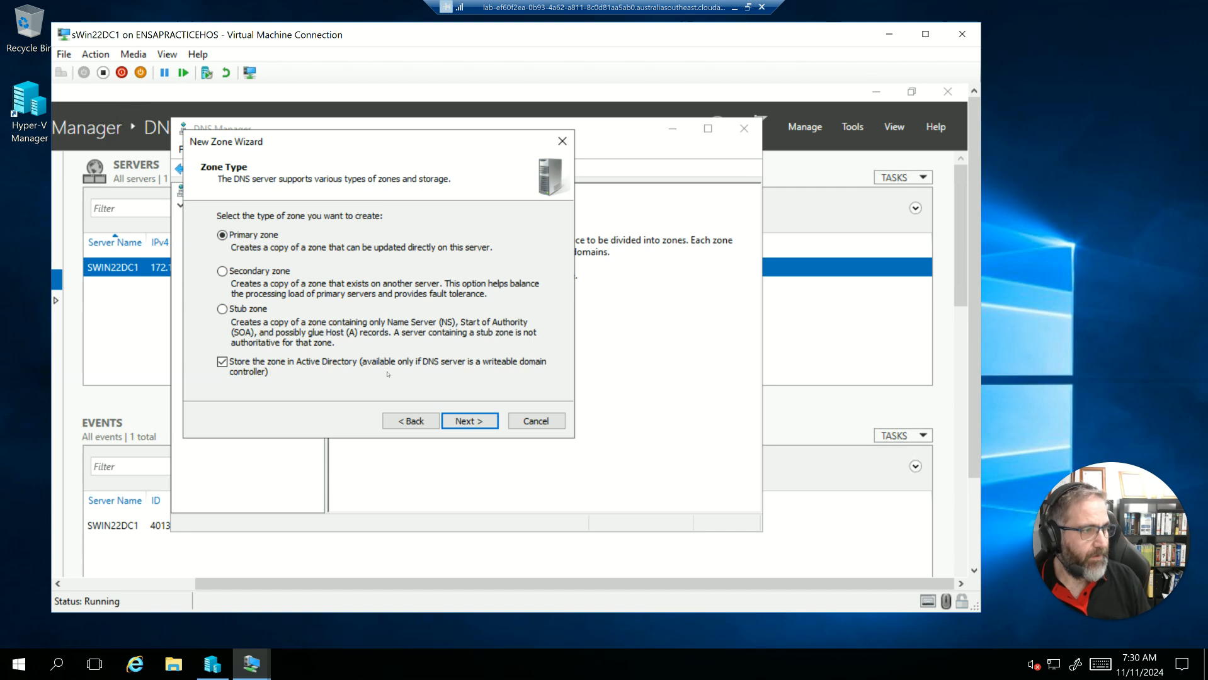
pyautogui.click(469, 423)
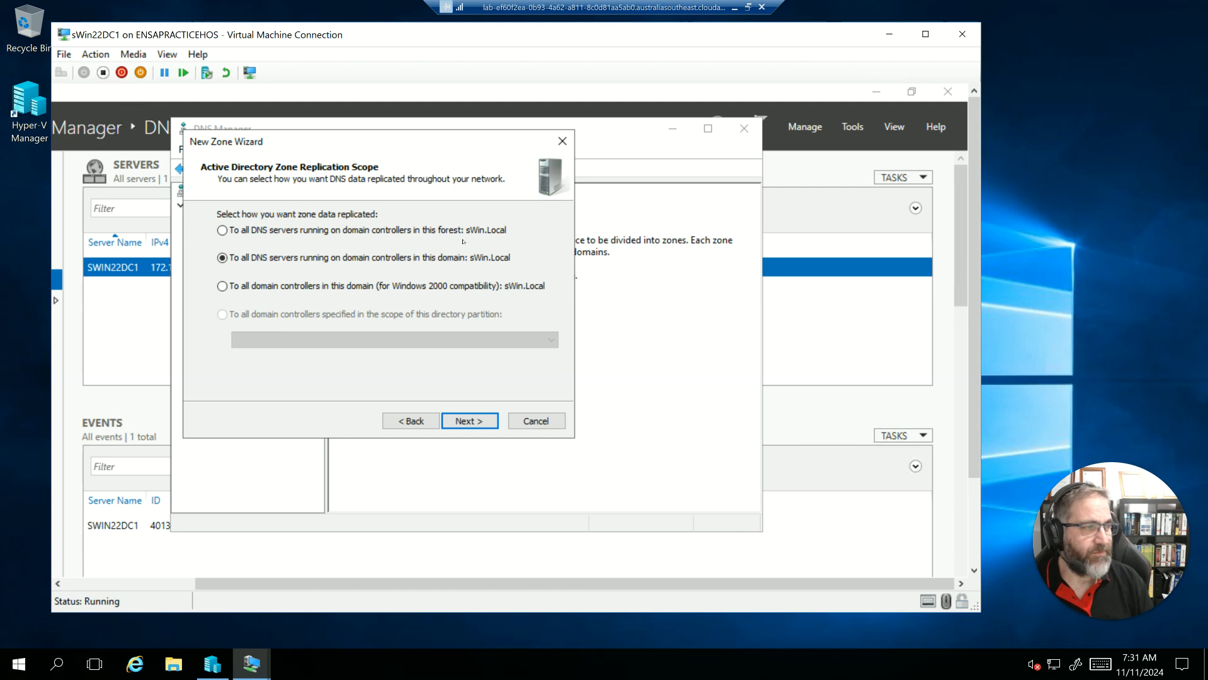
pyautogui.click(470, 421)
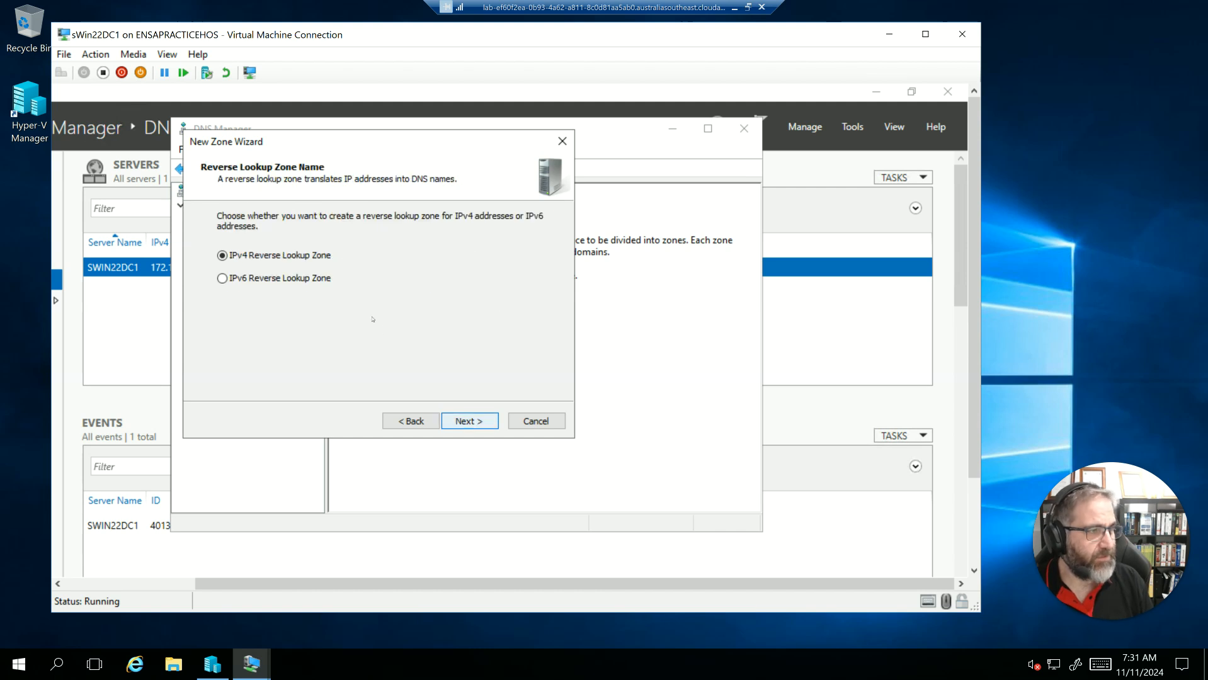
pyautogui.click(466, 422)
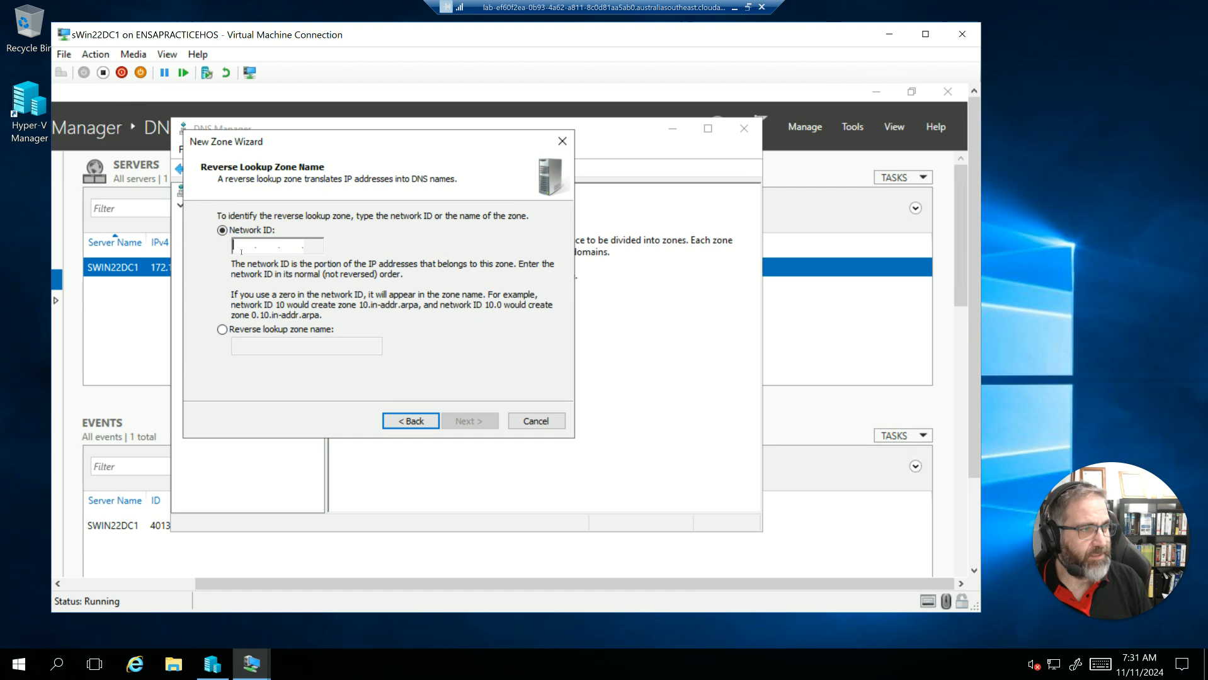
pyautogui.write('32 .')
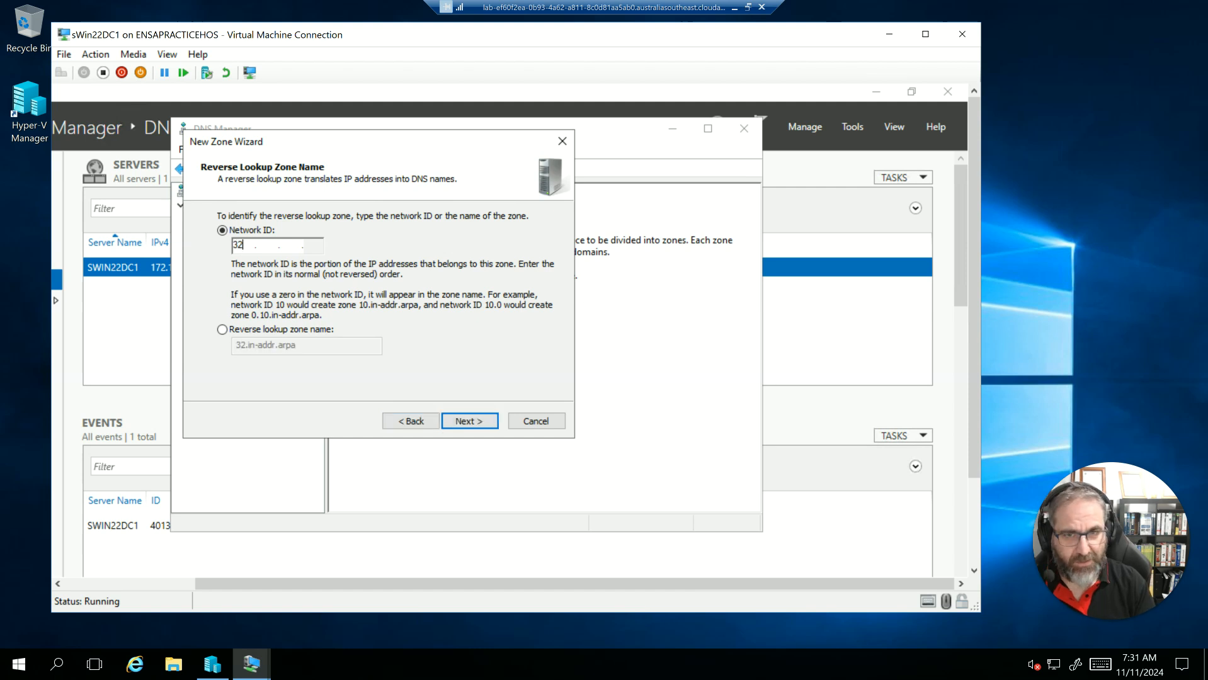
pyautogui.write('16 .172')
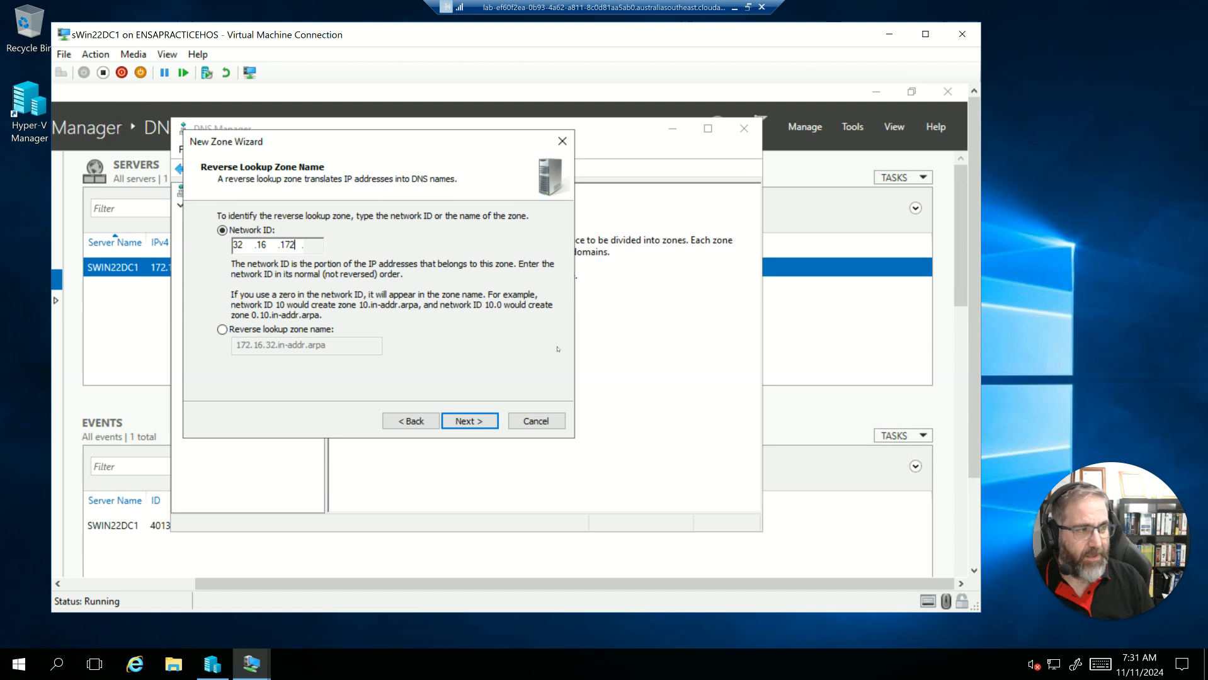
pyautogui.click(224, 331)
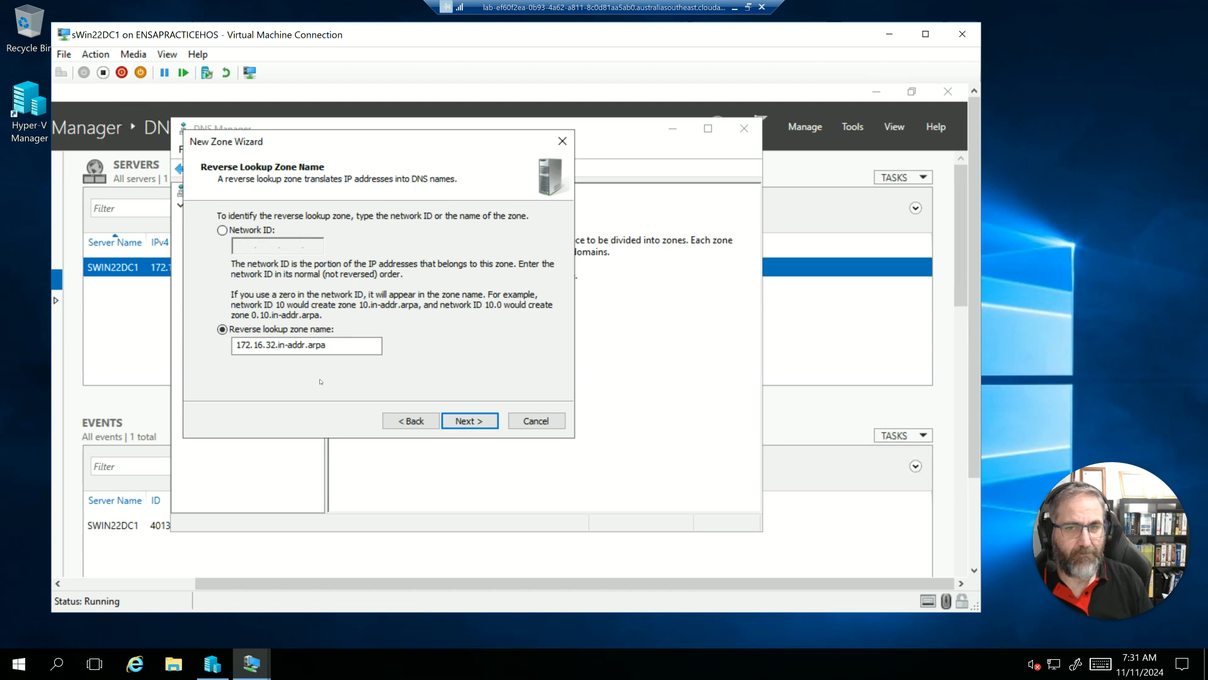
pyautogui.click(223, 231)
pyautogui.click(223, 329)
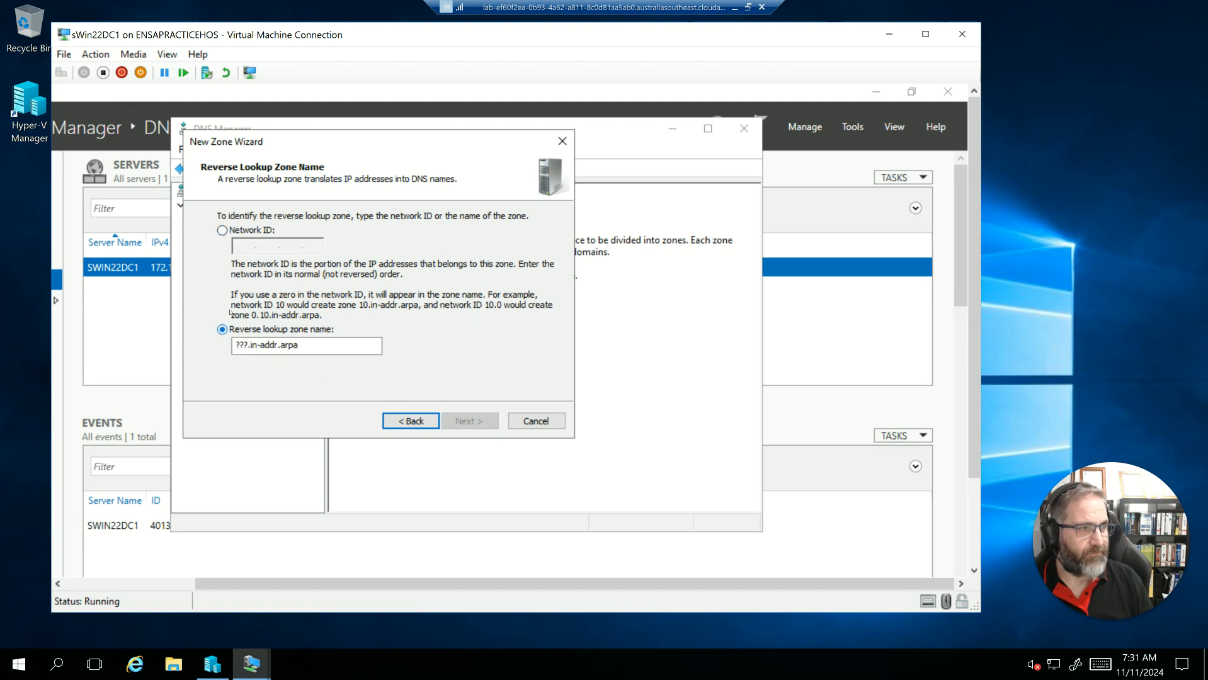
pyautogui.click(222, 231)
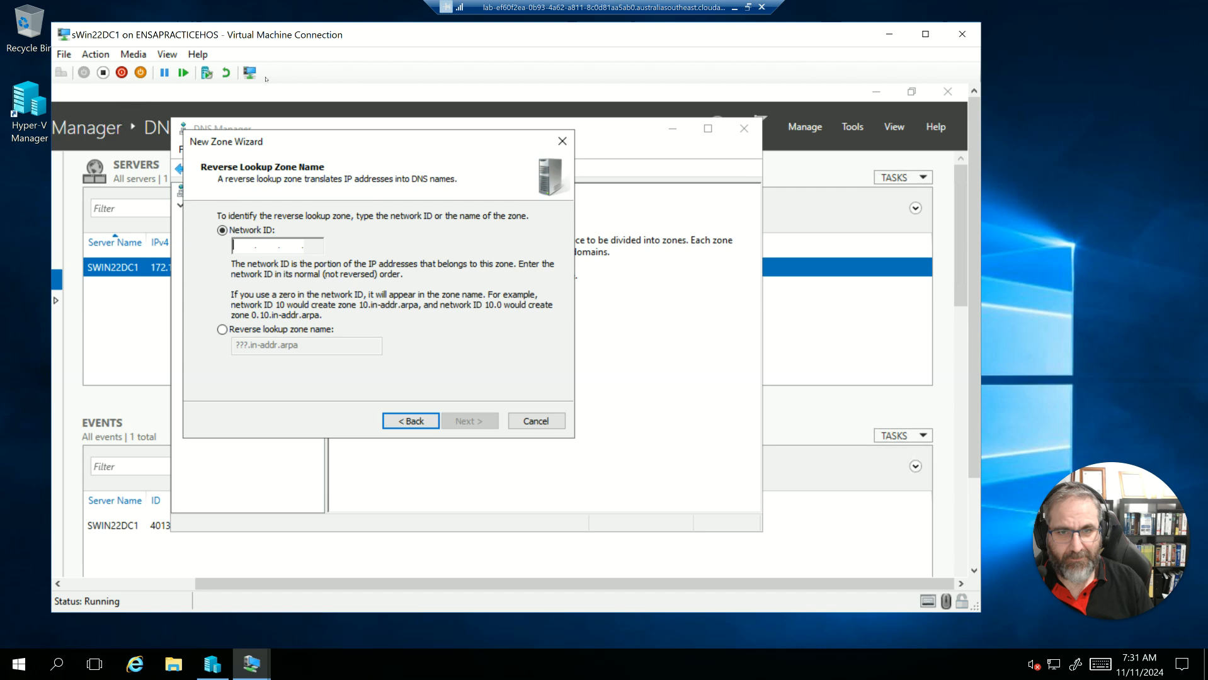
# - Enter 32.16.172 as the network ID, allow only secure dynamic updates and create the reverse lookup zone
pyautogui.write('32 .16 .172 .')
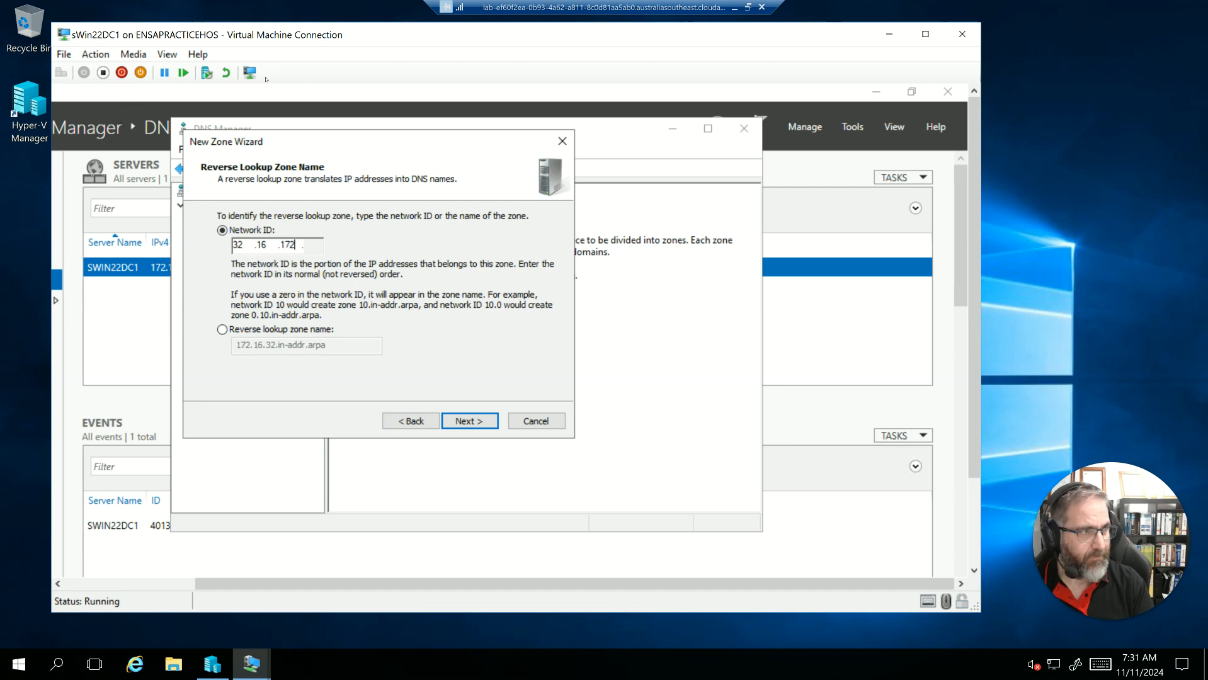
pyautogui.click(476, 422)
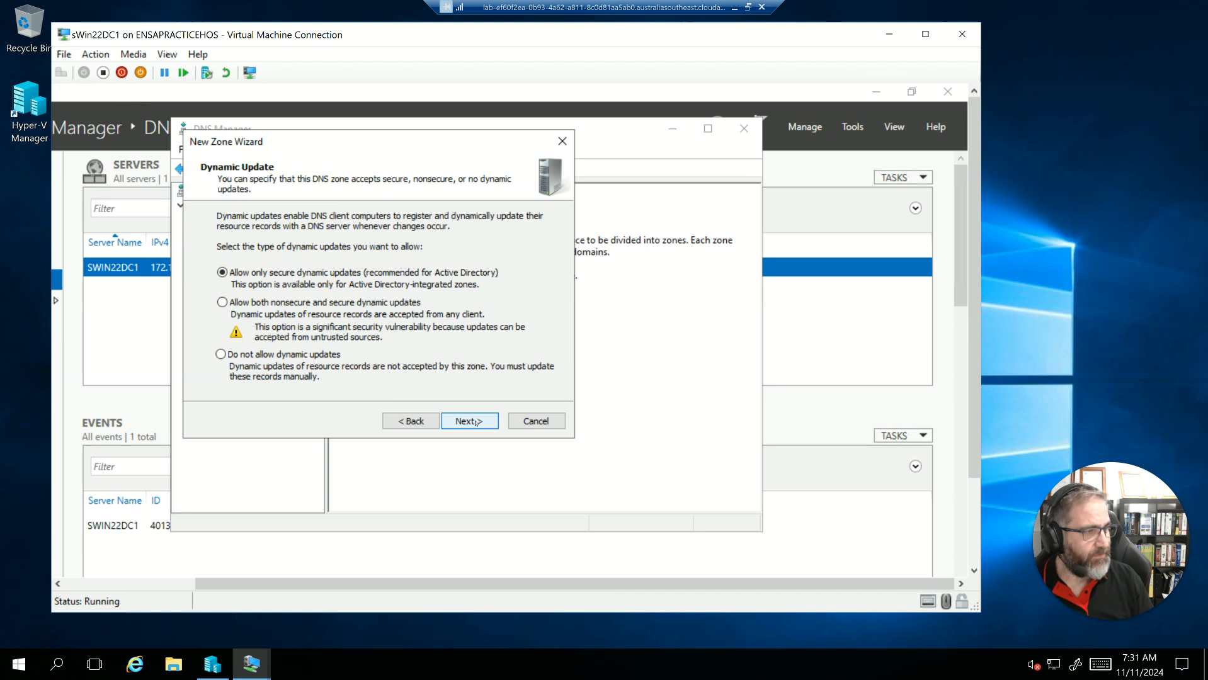
pyautogui.click(476, 422)
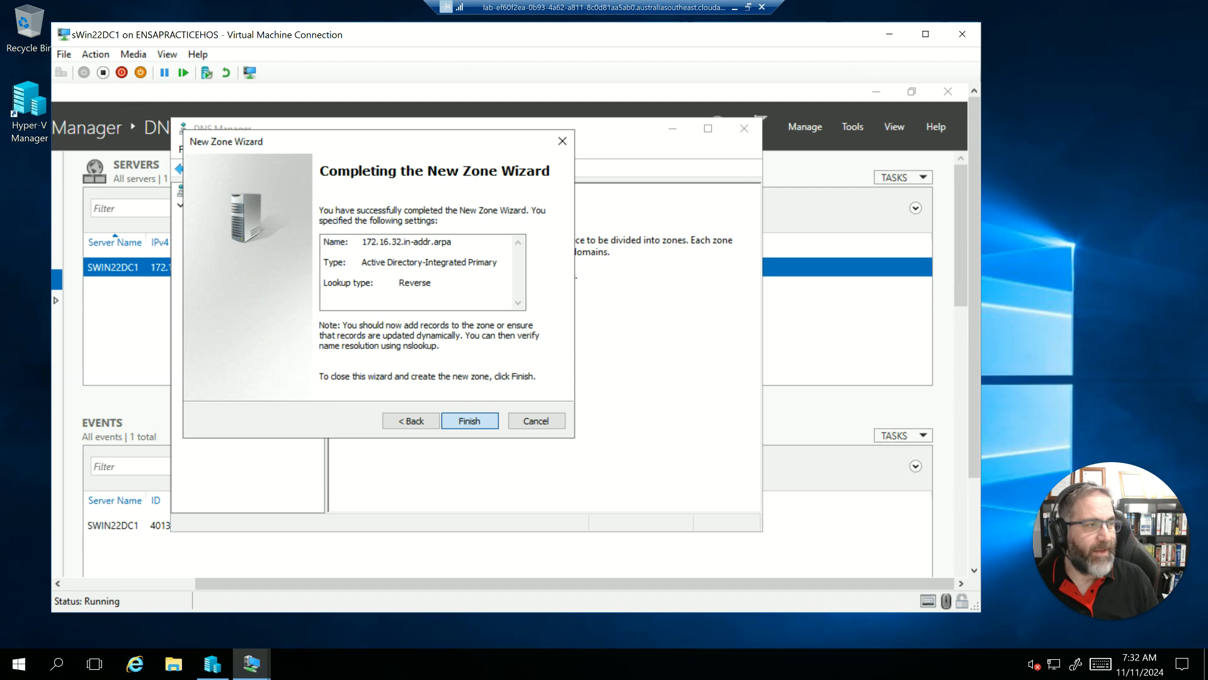
pyautogui.press('Return')
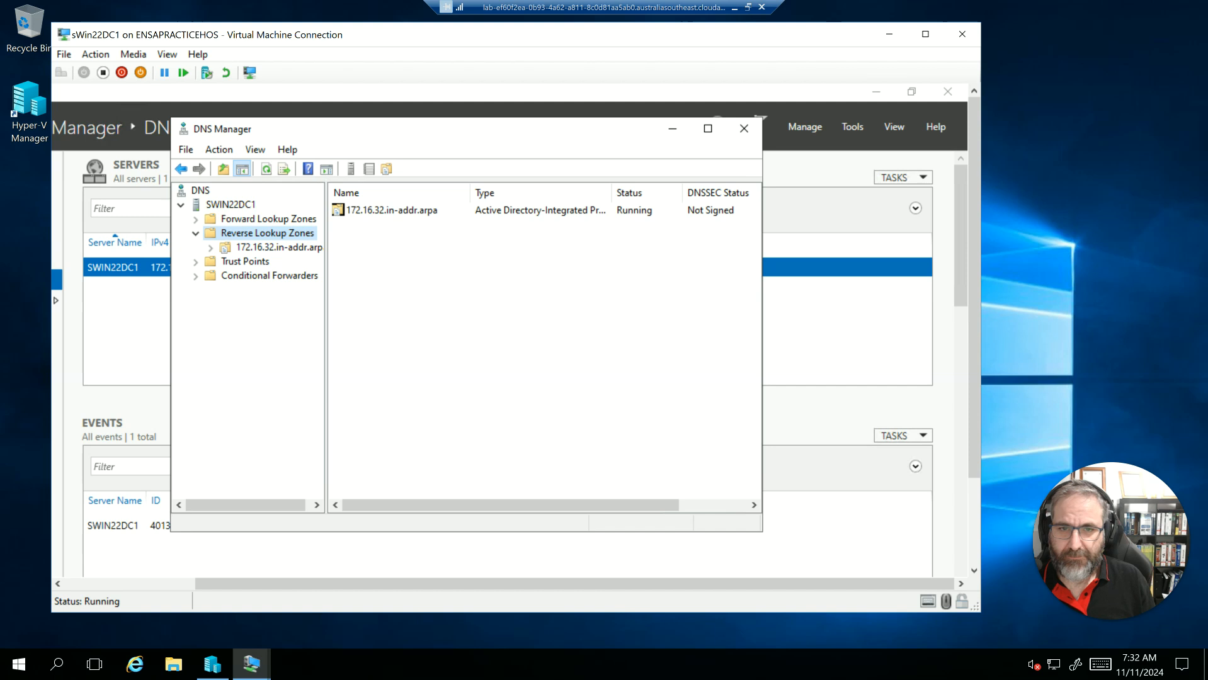
pyautogui.rightClick(385, 210)
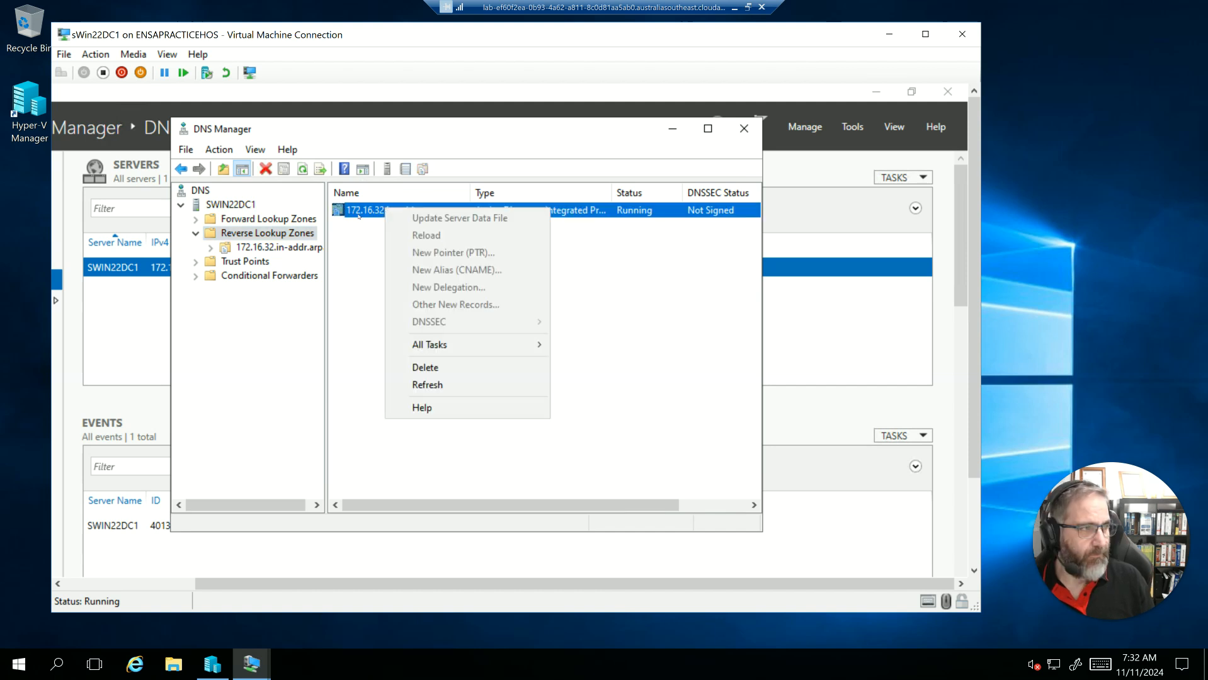
pyautogui.click(362, 248)
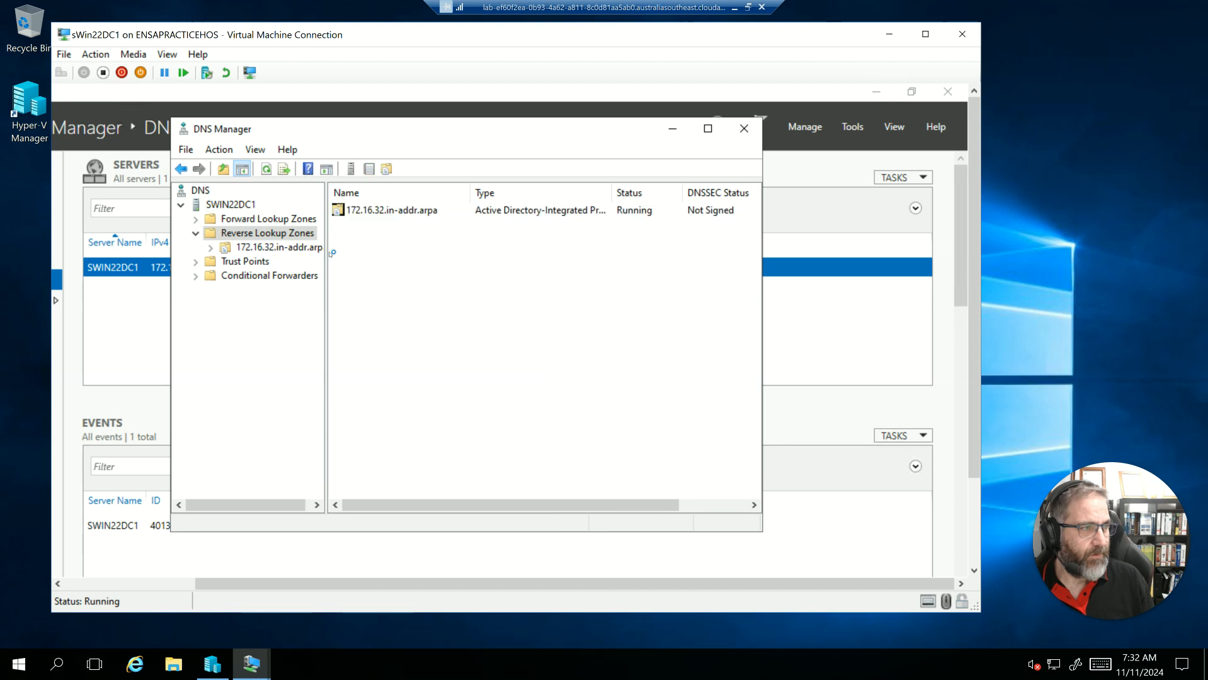
pyautogui.click(214, 250)
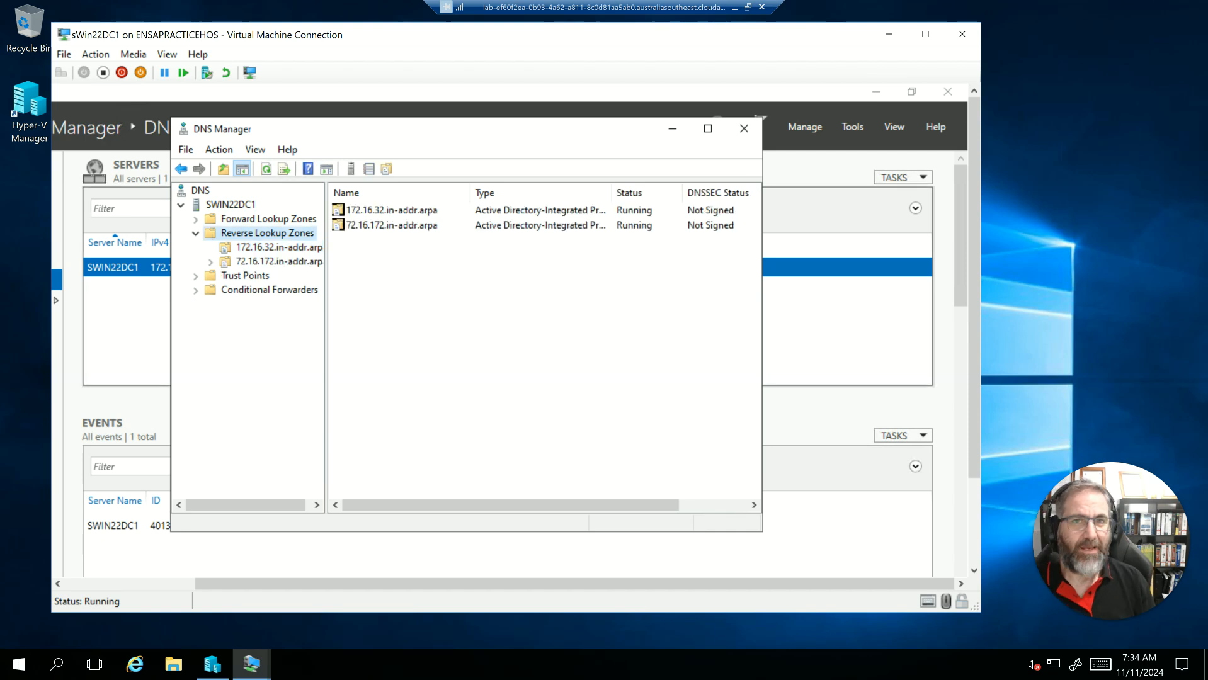
# - Delete the 172.16.32.in-addr.arpa reverse lookup zone from SWIN22DC1
pyautogui.click(378, 214)
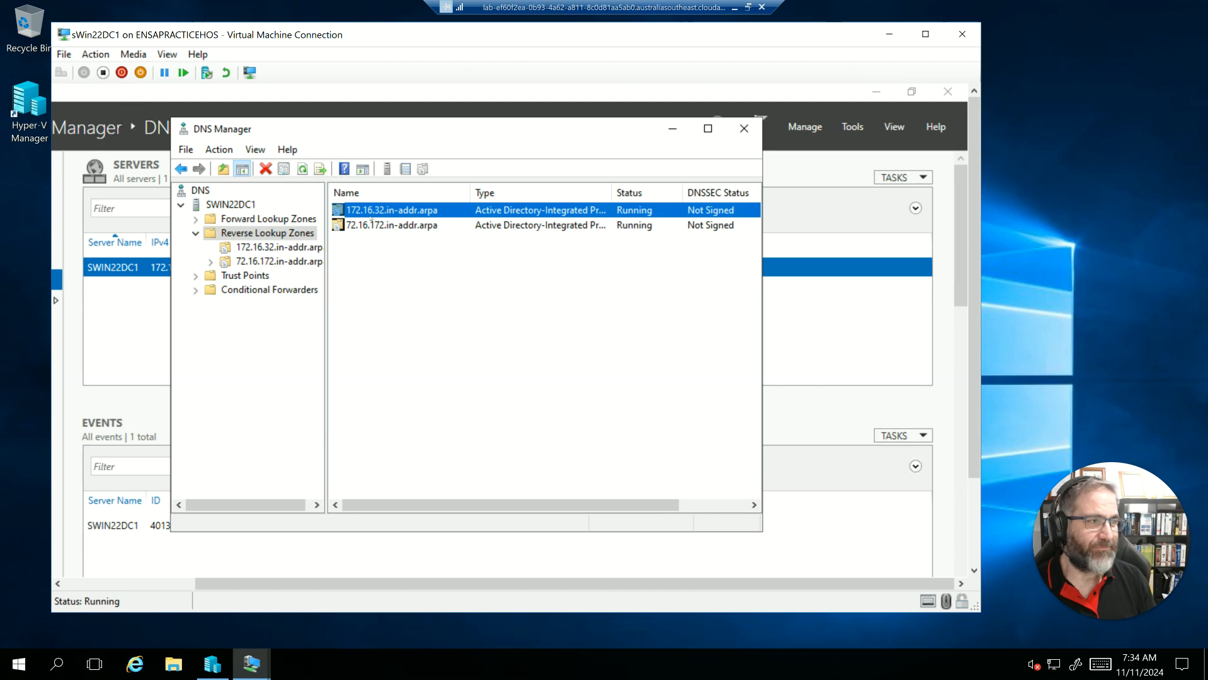
pyautogui.rightClick(372, 213)
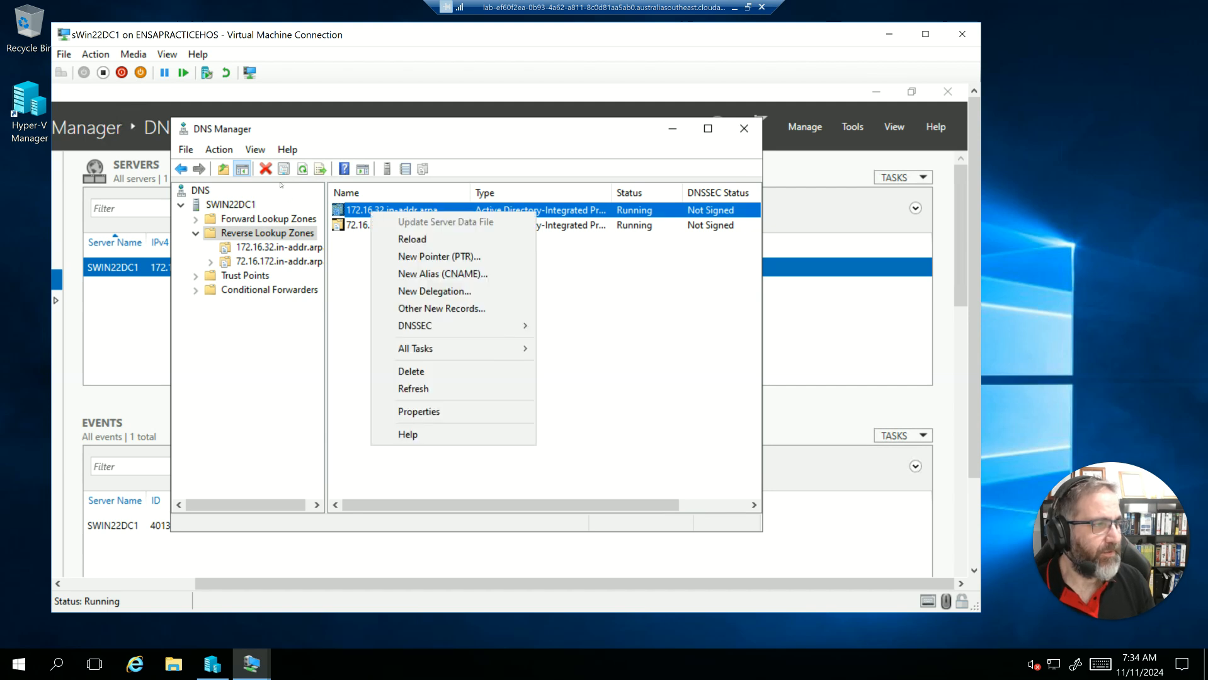
pyautogui.click(259, 152)
pyautogui.click(287, 152)
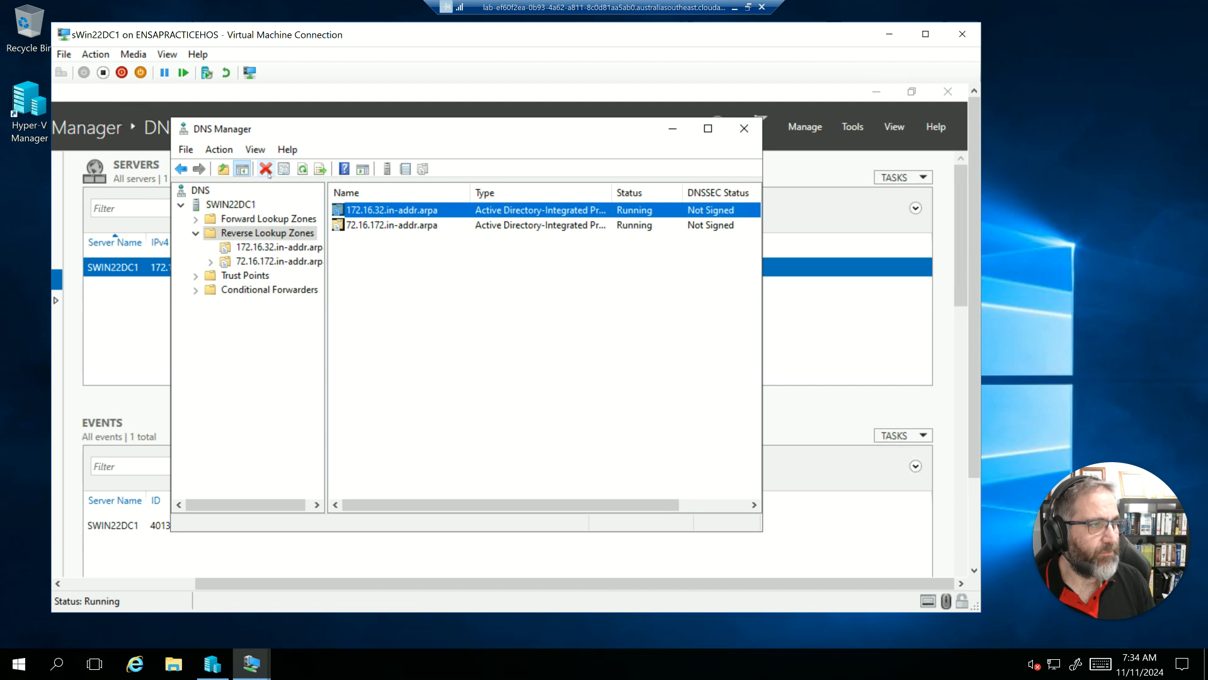
pyautogui.click(266, 169)
pyautogui.click(477, 437)
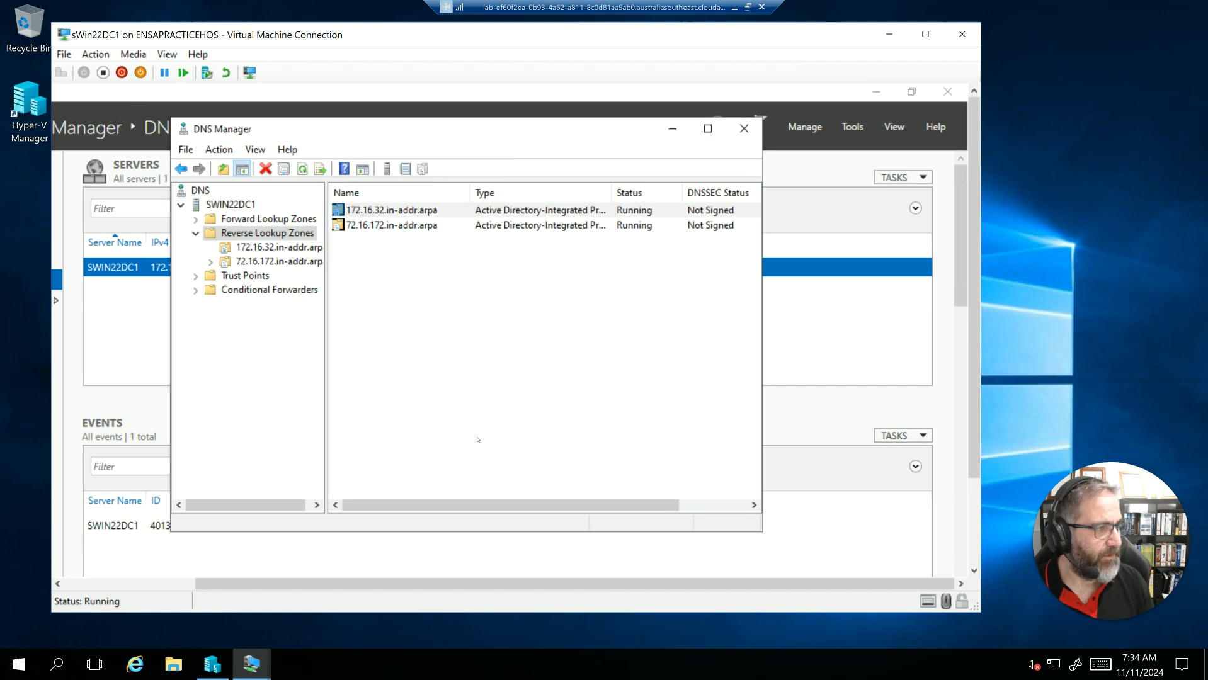
pyautogui.click(489, 463)
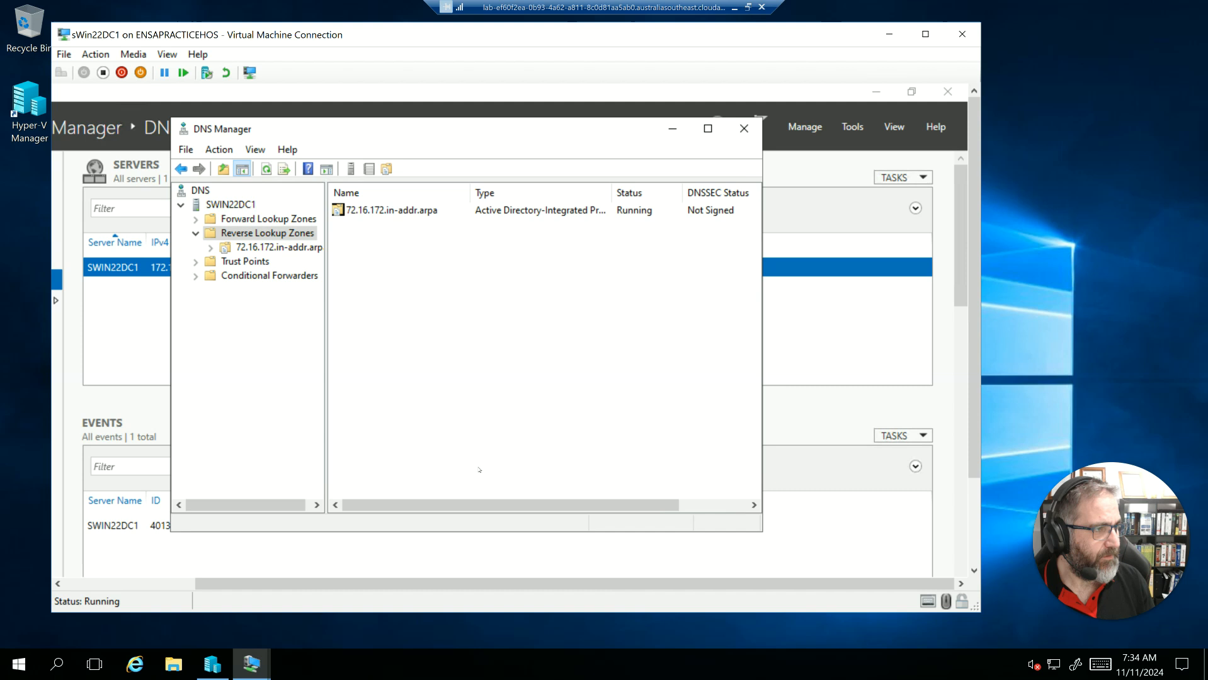
pyautogui.rightClick(252, 235)
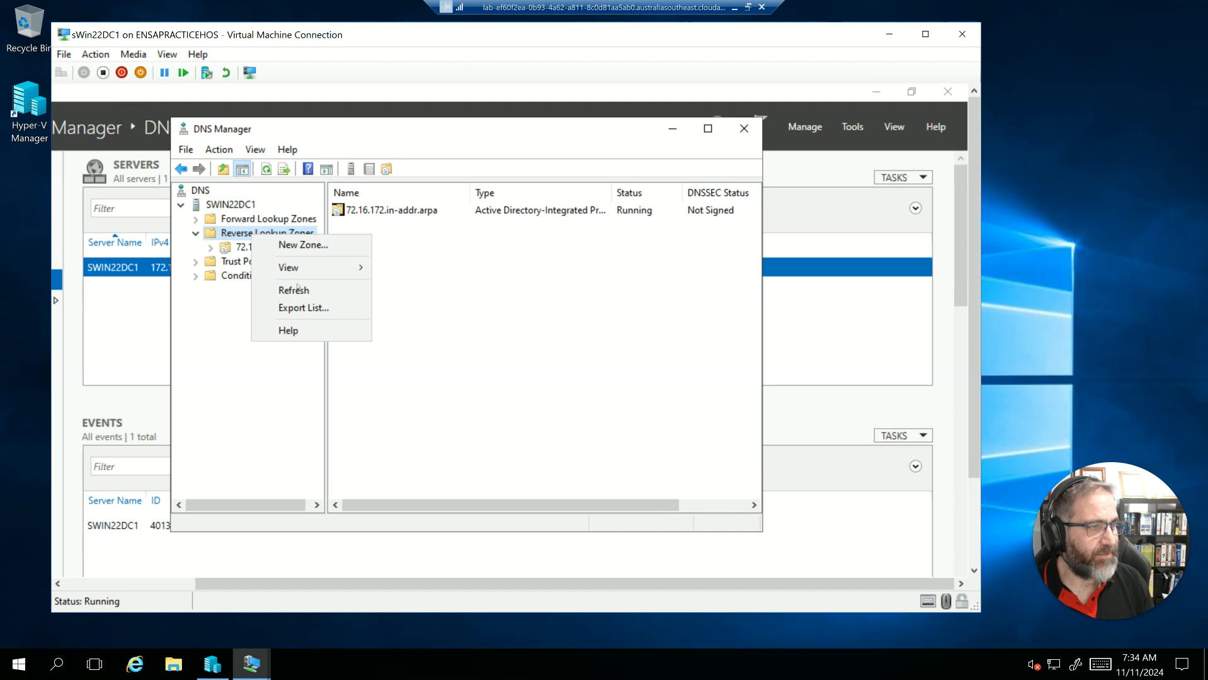
pyautogui.click(290, 245)
pyautogui.click(461, 421)
pyautogui.click(461, 421)
pyautogui.click(460, 421)
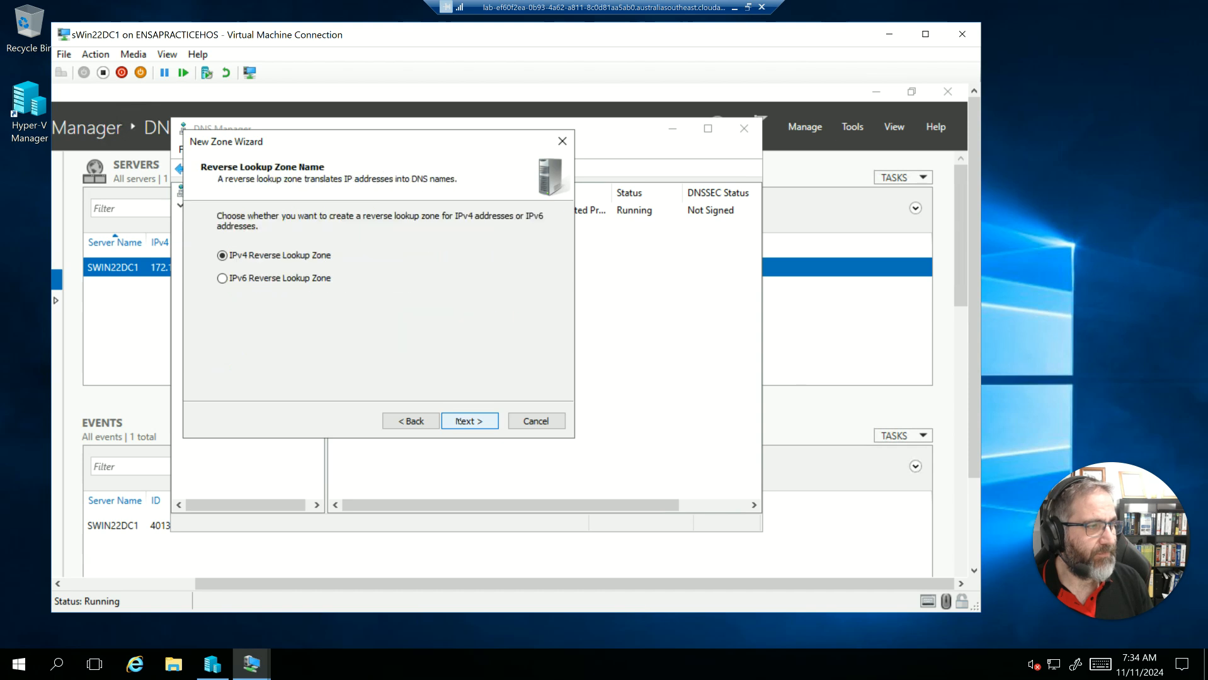
pyautogui.click(460, 422)
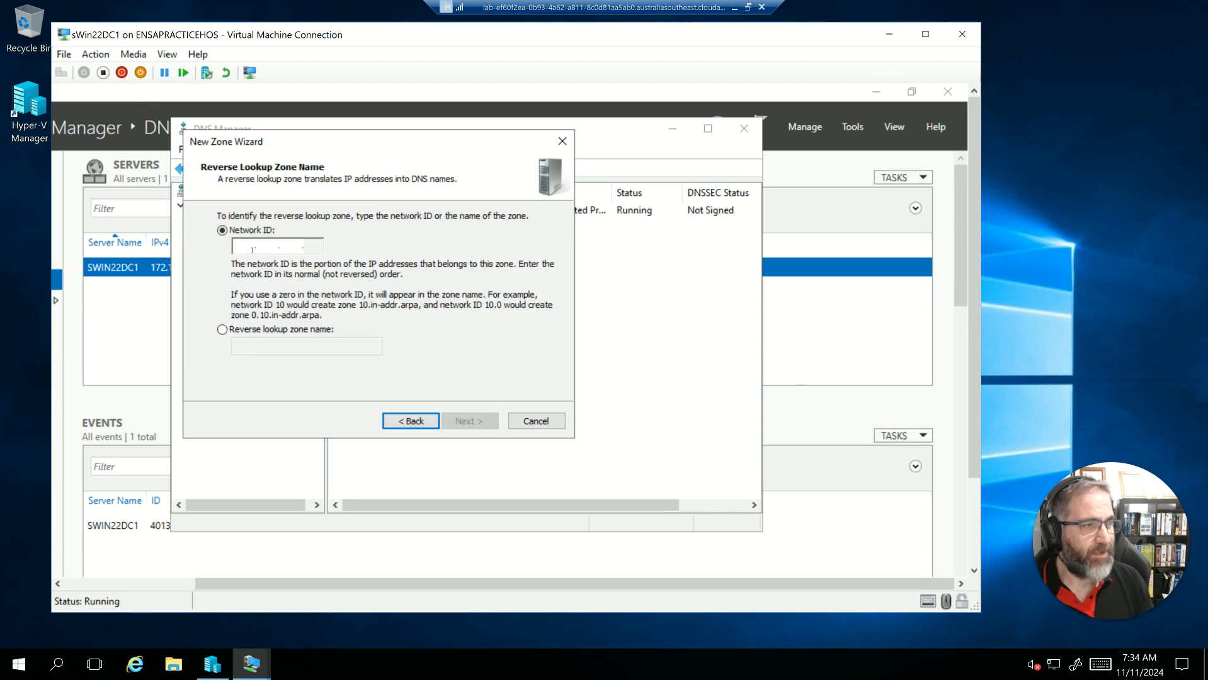
pyautogui.write('172.16')
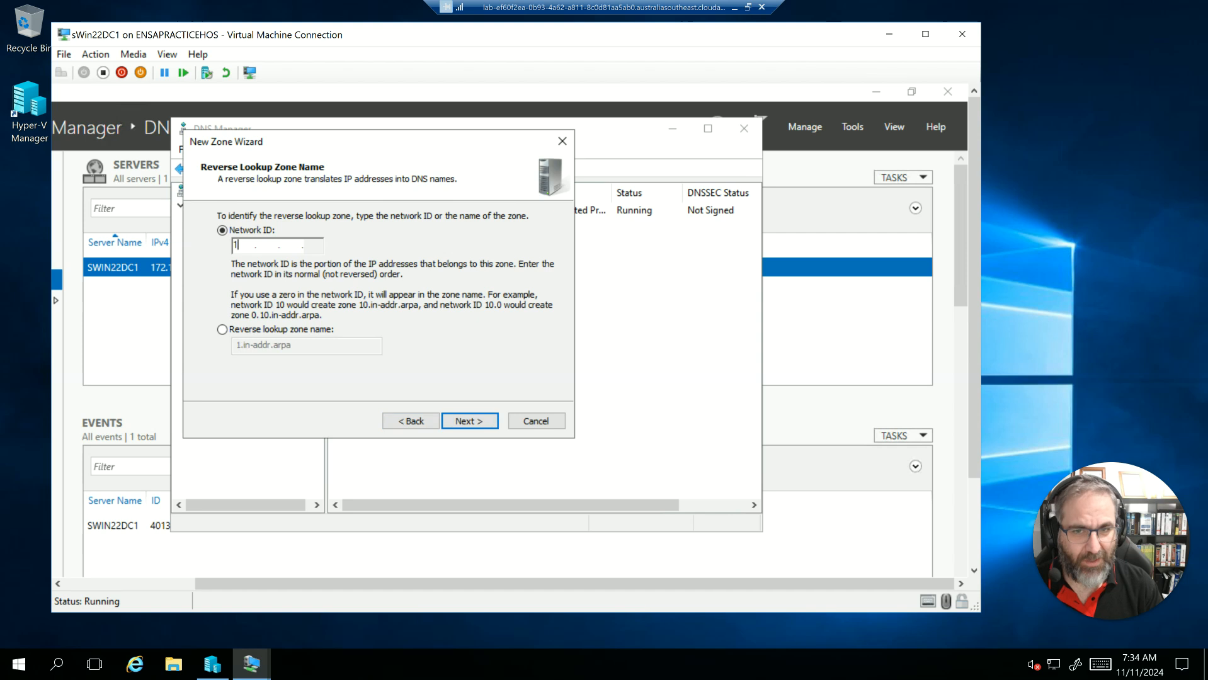
pyautogui.write('.')
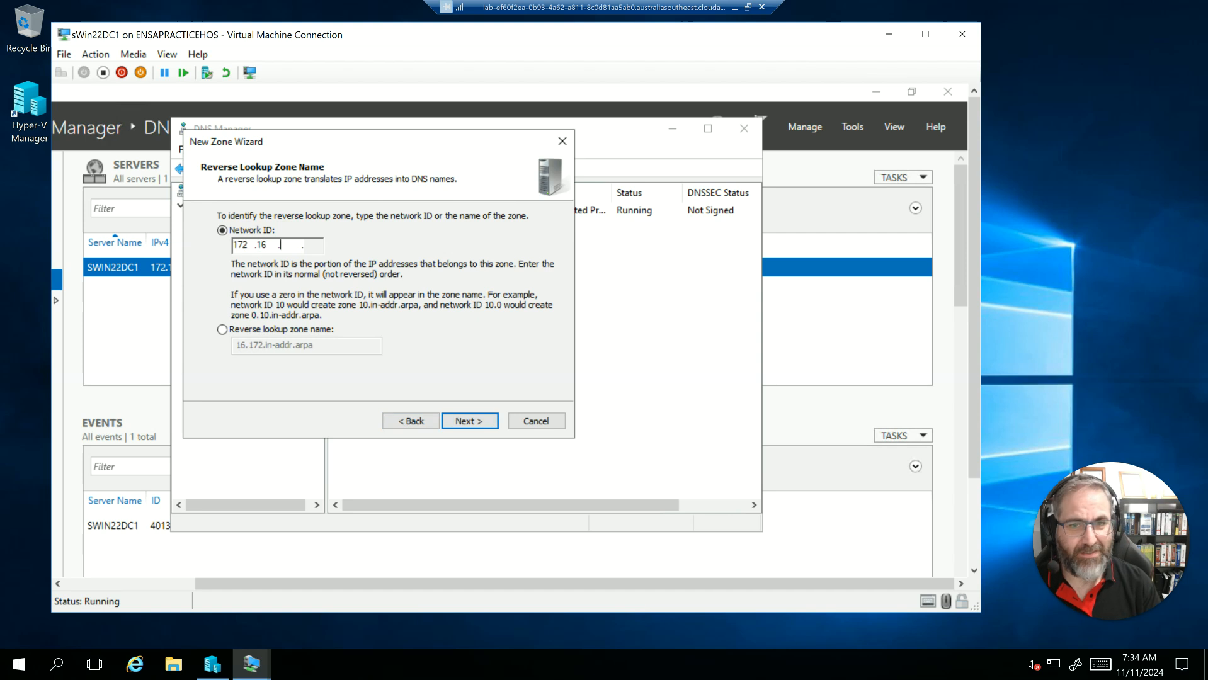
pyautogui.write('32.')
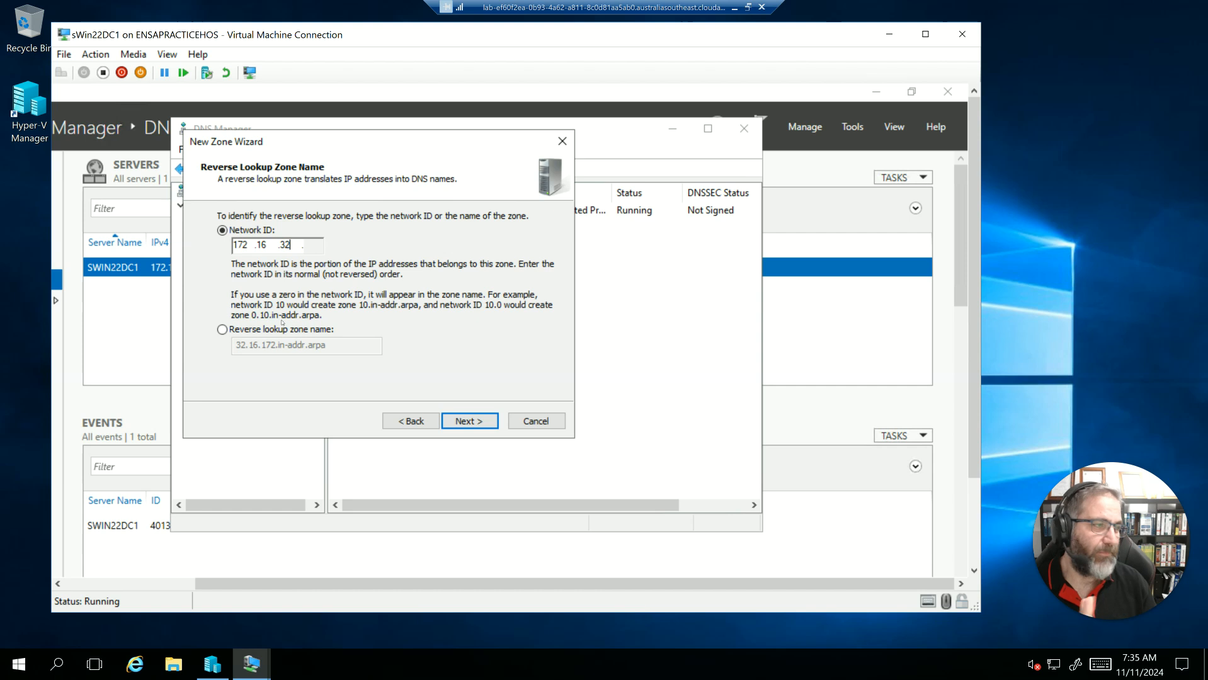
pyautogui.click(555, 423)
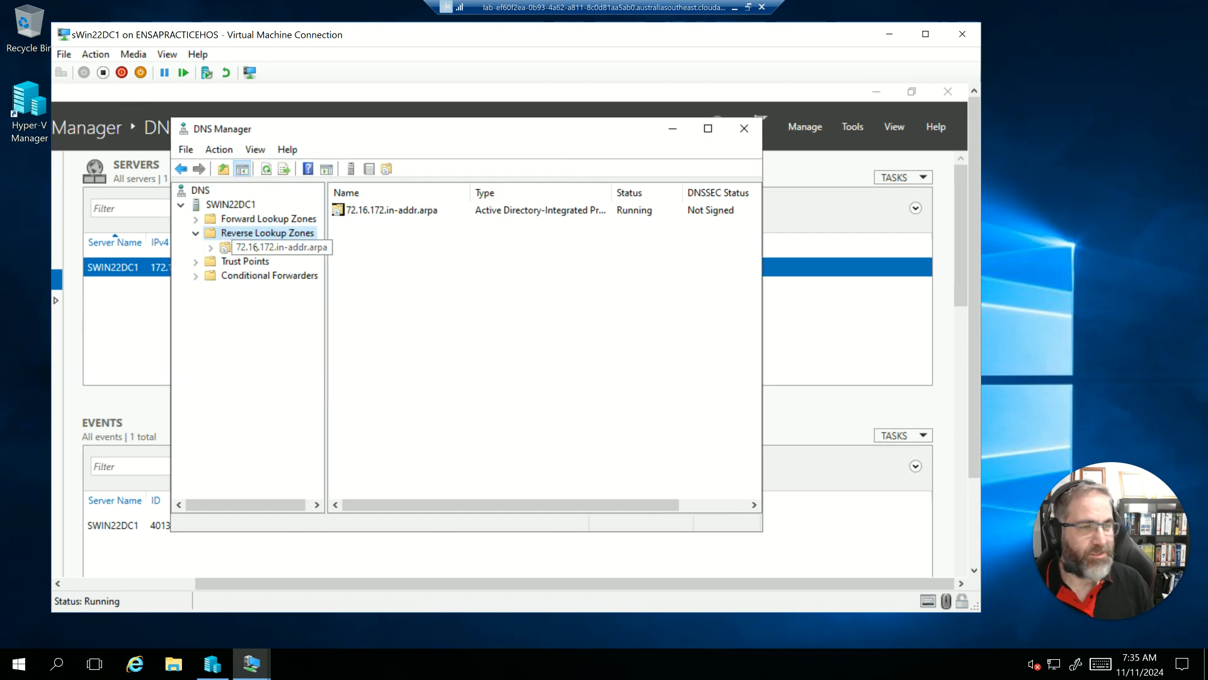
# - Display the 72.16.172.in-addr.arpa zone's records and start a new pointer (PTR) record in that zone
pyautogui.click(213, 251)
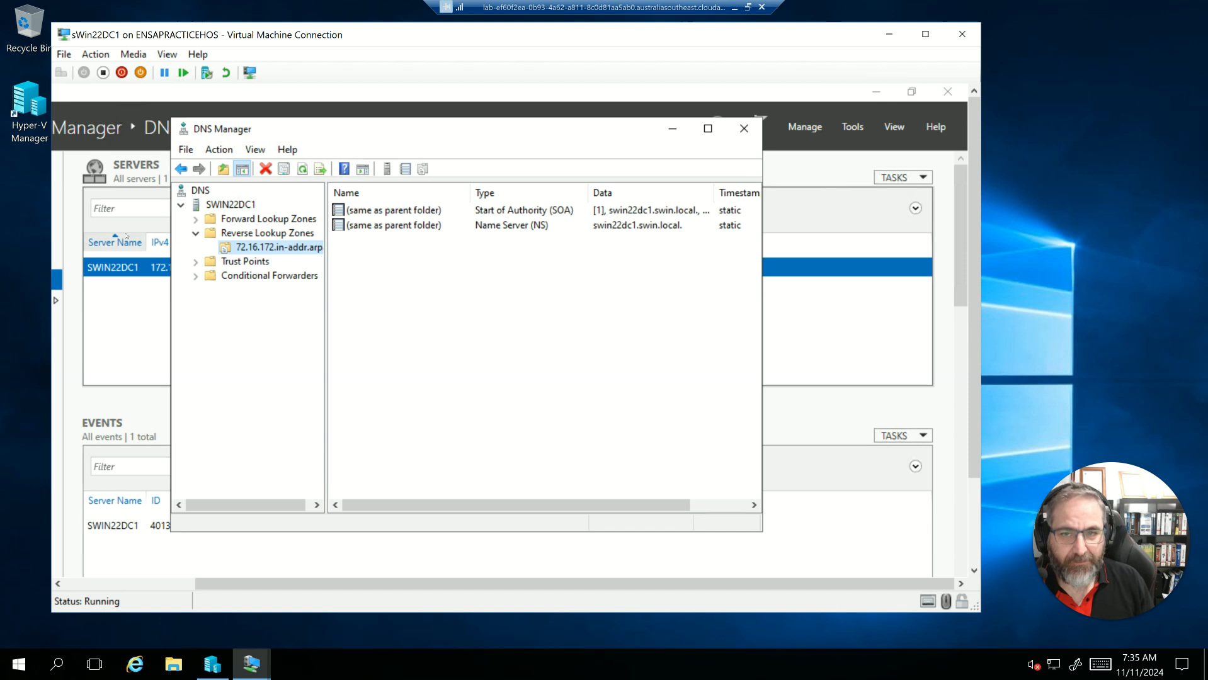
pyautogui.rightClick(271, 251)
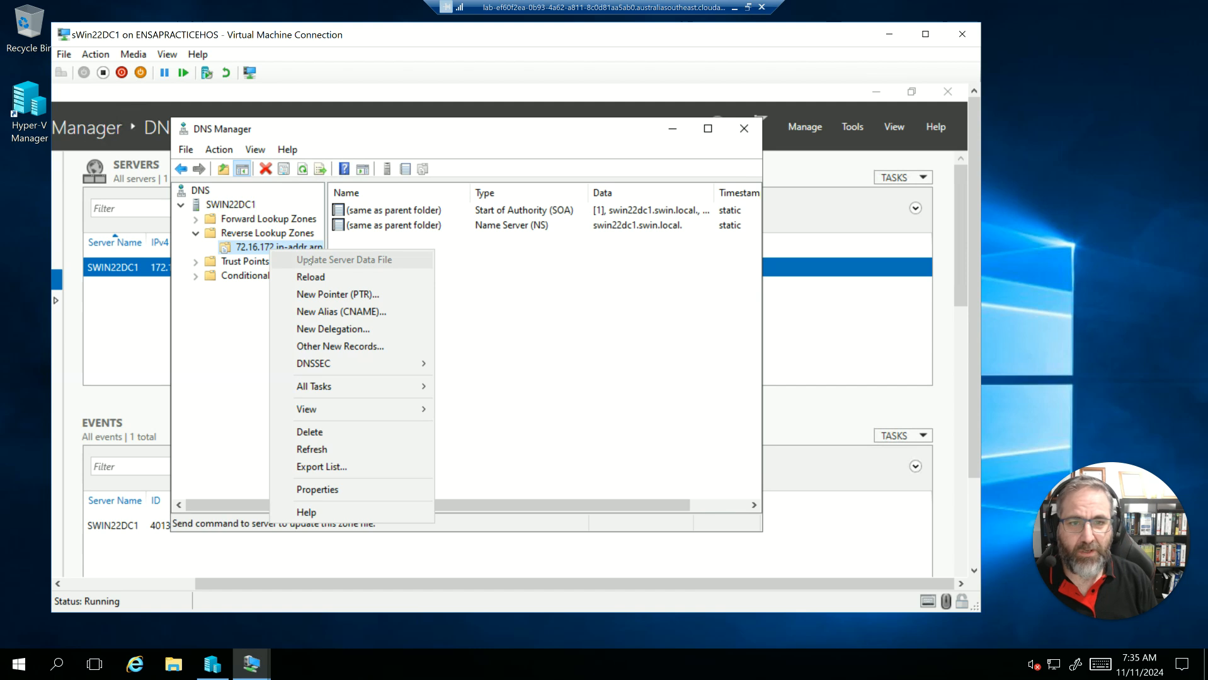
pyautogui.click(322, 294)
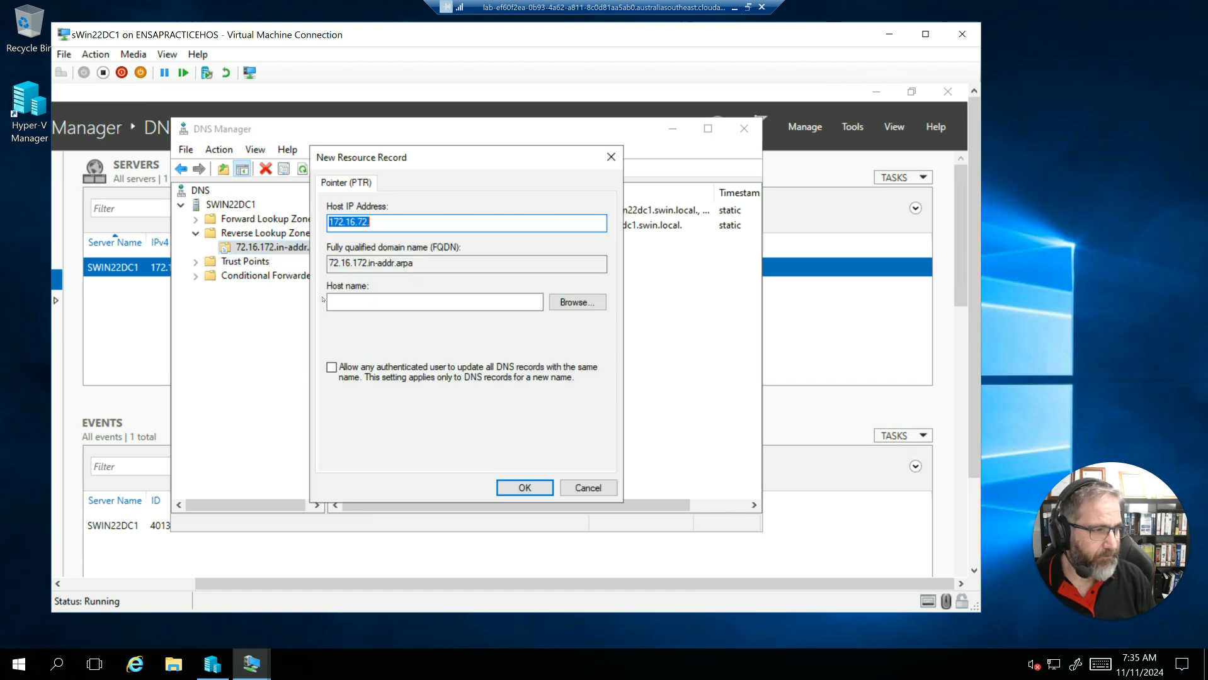
pyautogui.click(563, 305)
pyautogui.click(376, 284)
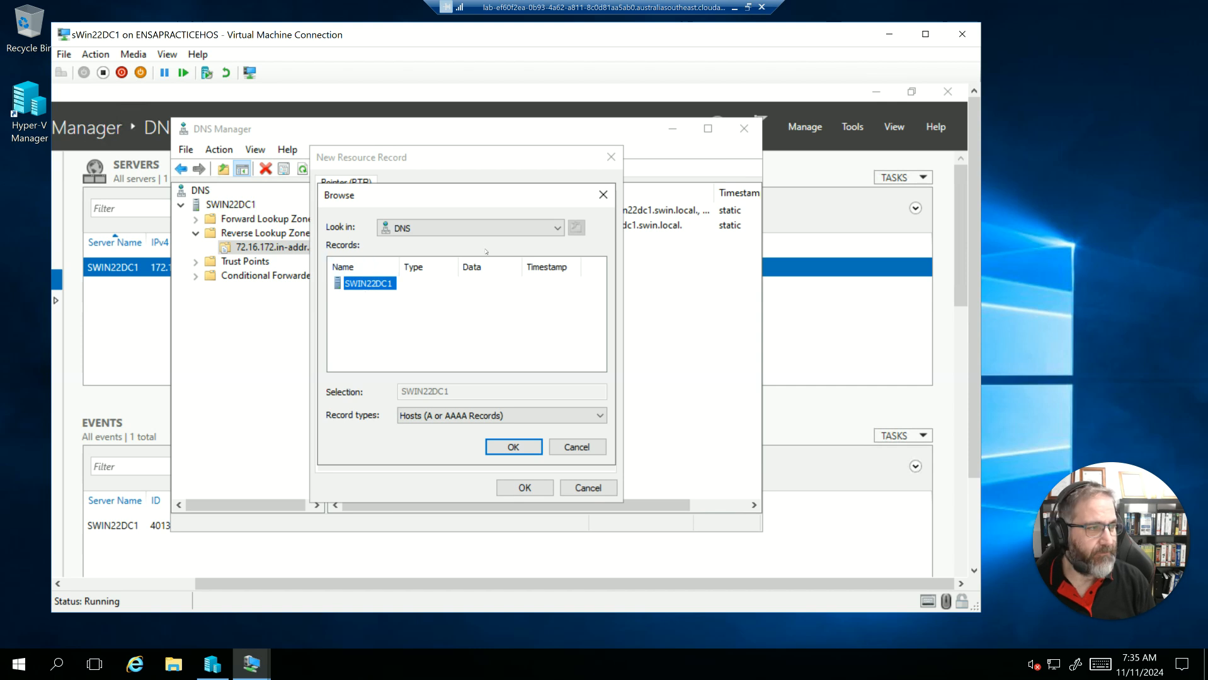
pyautogui.click(577, 447)
# - Enter sWIN22DCA.sWIN.Local as the pointer record's host name and try to create the record
pyautogui.click(381, 299)
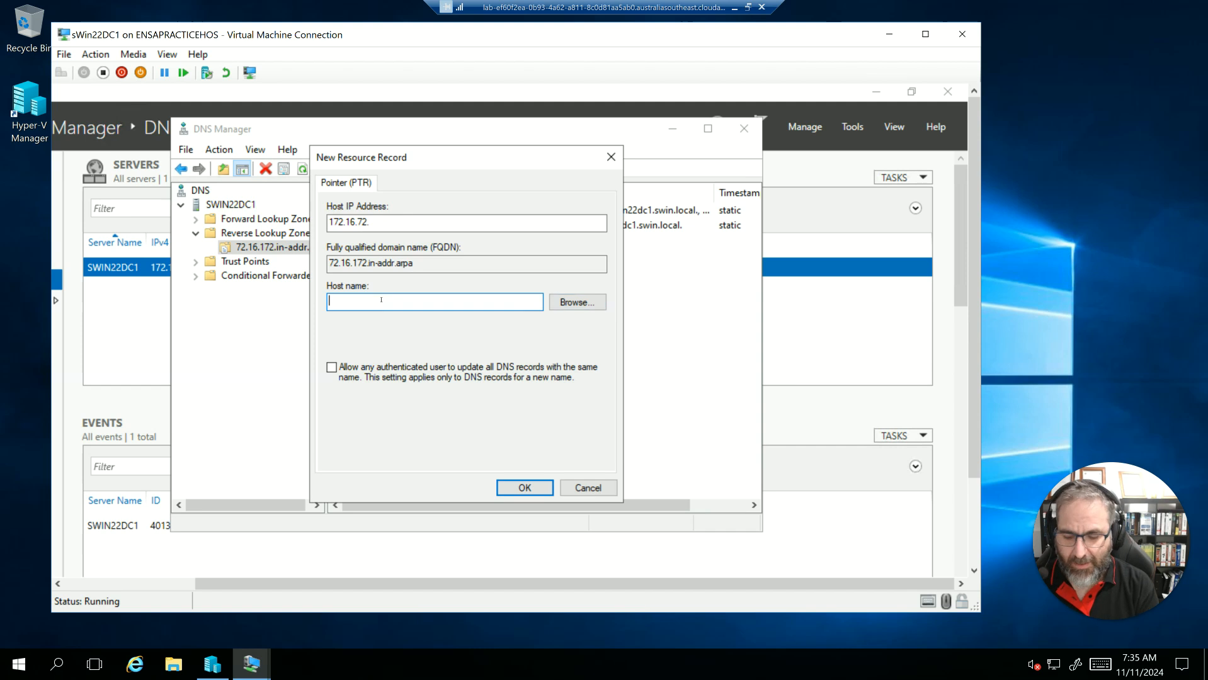
pyautogui.write('sWIN')
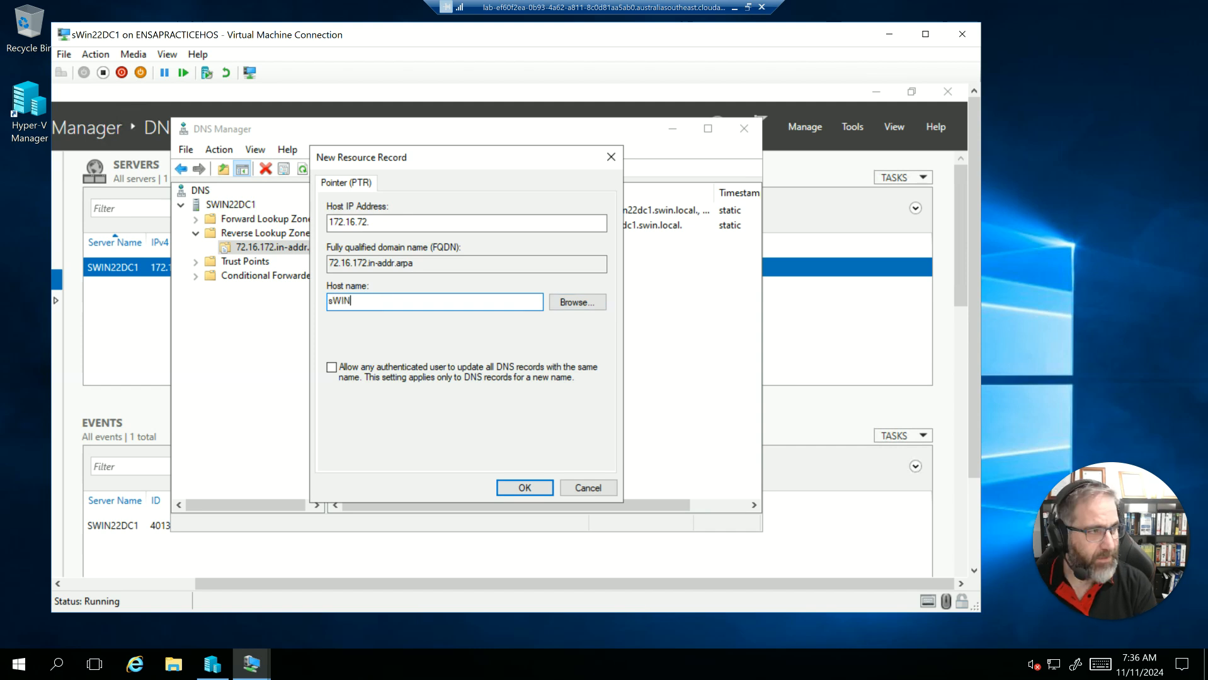
pyautogui.write('22DCA.sWIN.Local')
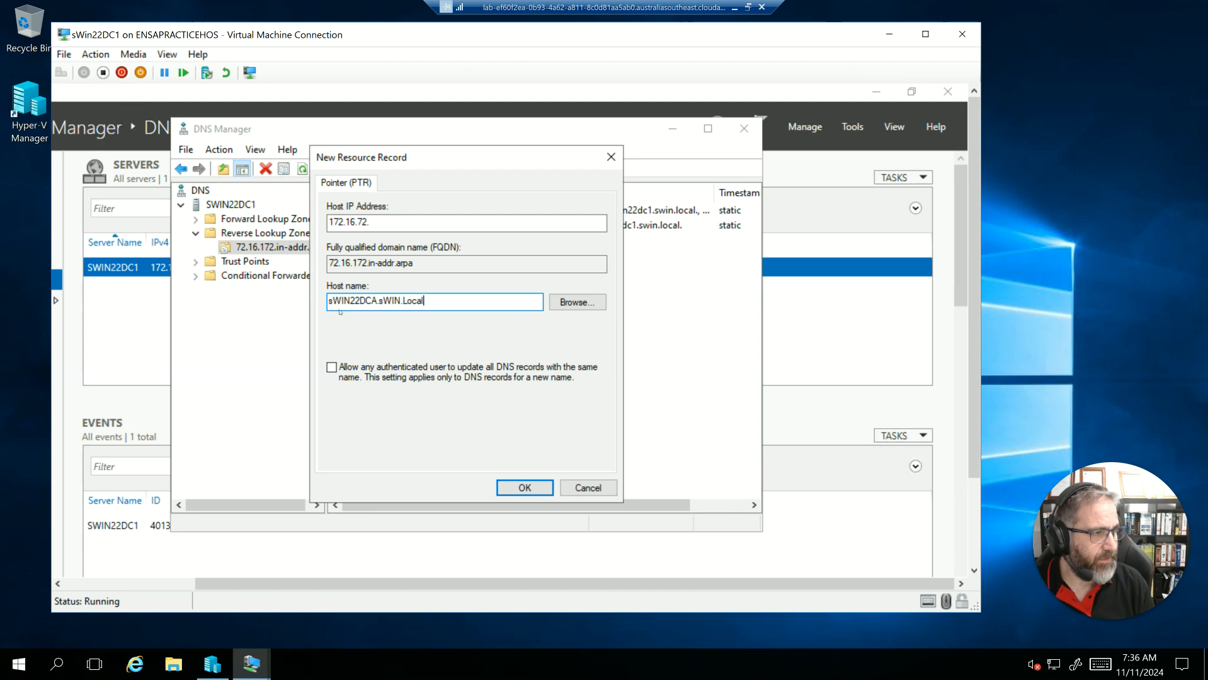
pyautogui.click(511, 491)
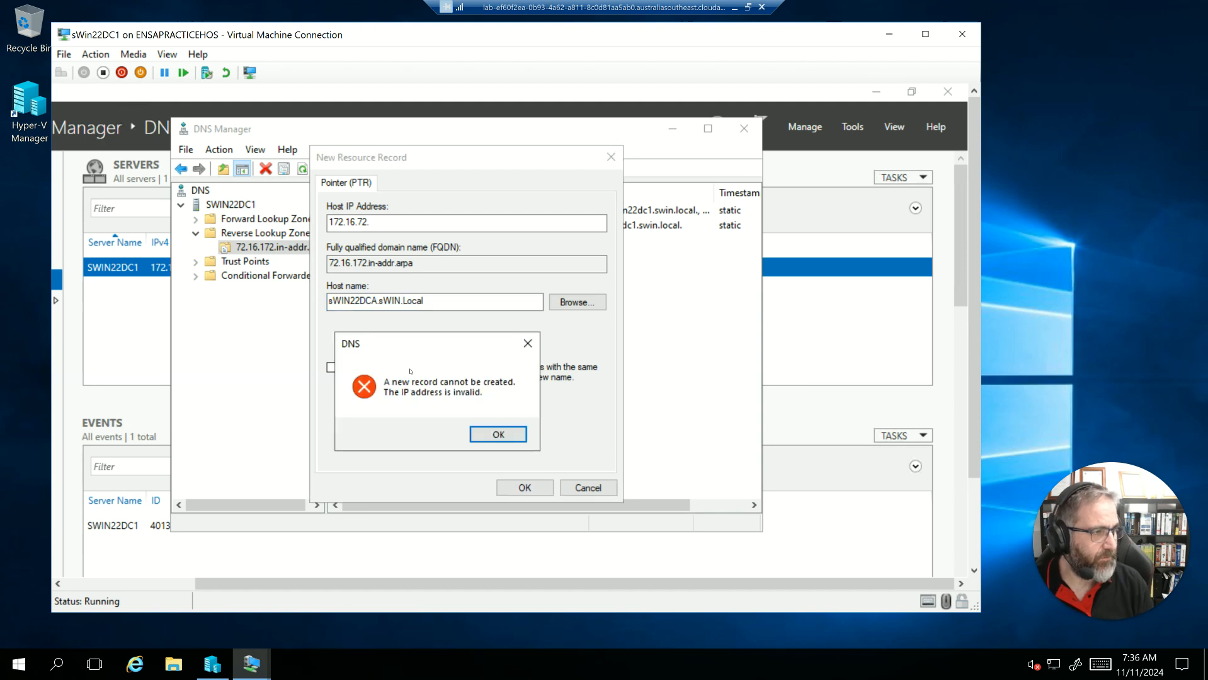
pyautogui.click(499, 435)
# - Complete the host IP address as 172.16.72.10, correct the host name to sWIN22DC1.sWIN.Local and create the pointer record
pyautogui.click(398, 225)
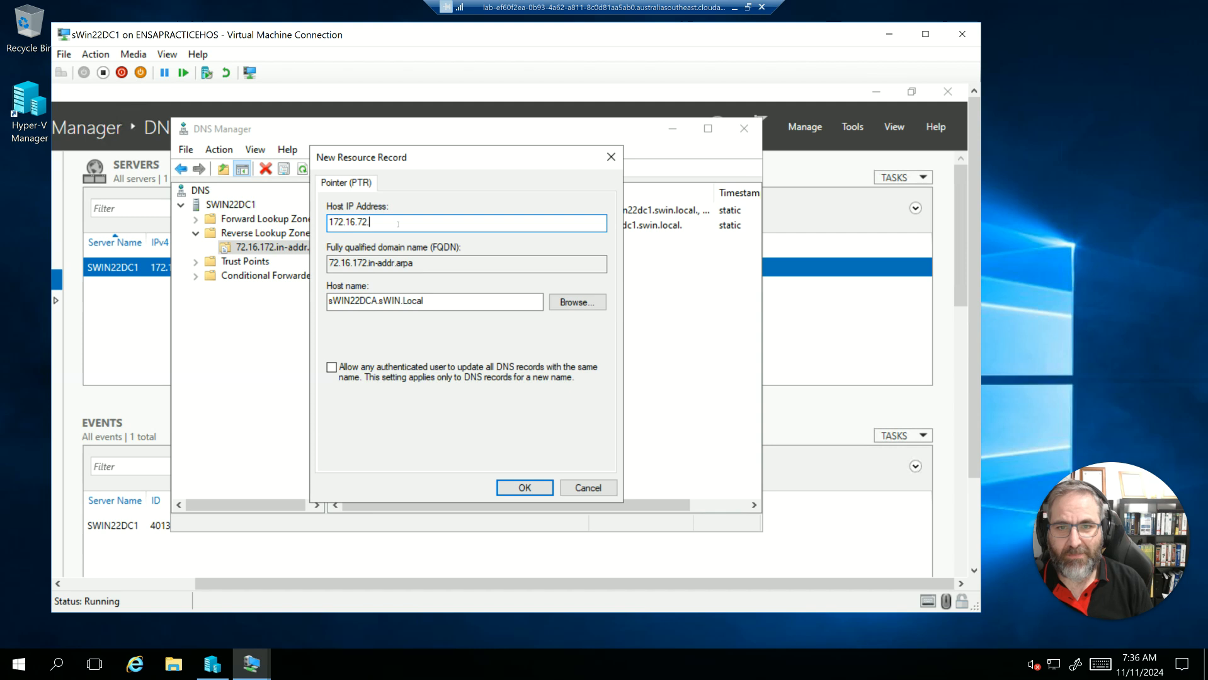
pyautogui.write('10')
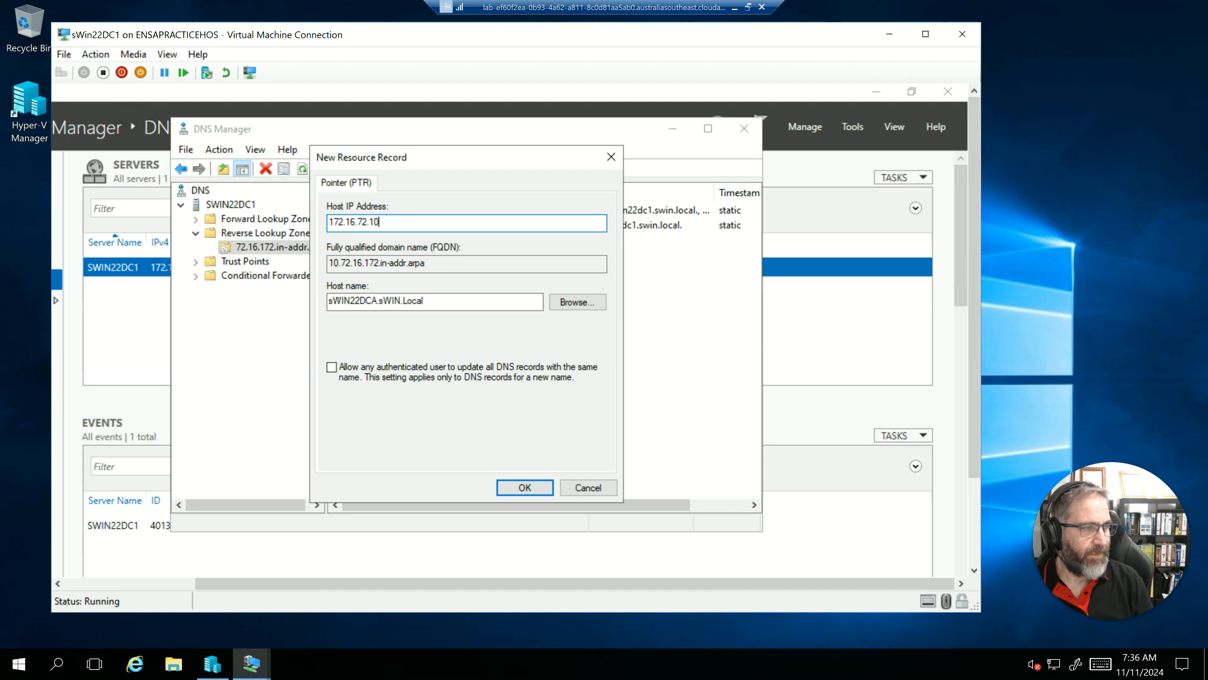
pyautogui.click(376, 302)
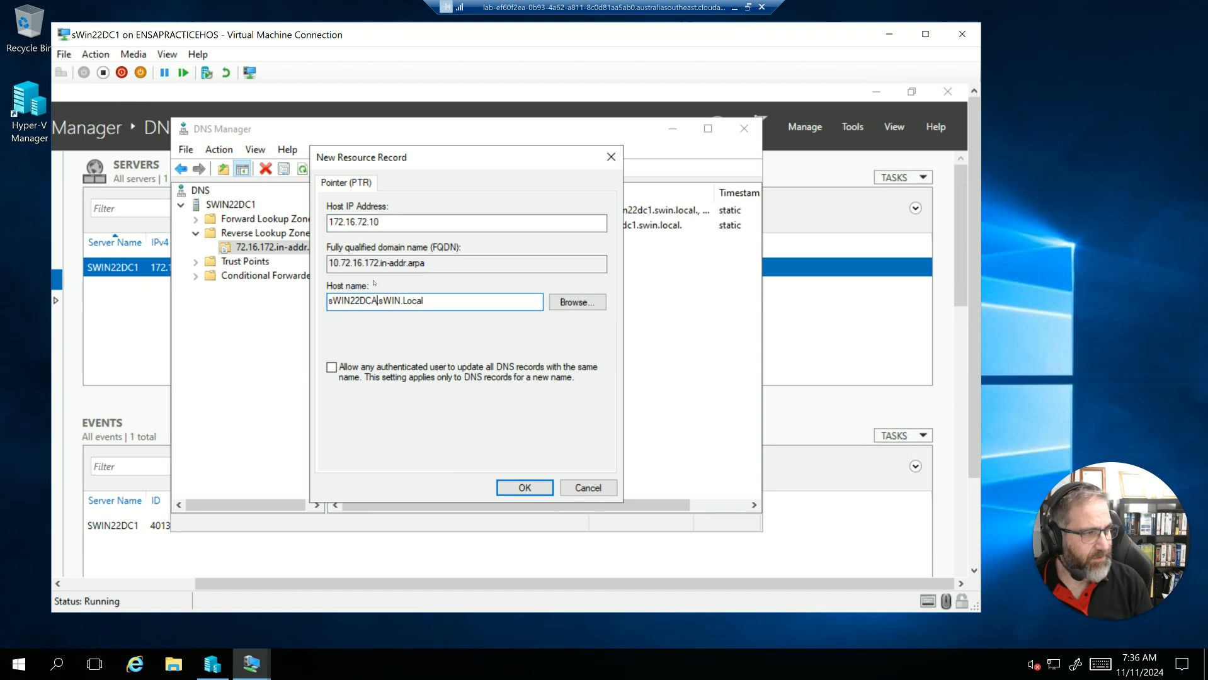
pyautogui.press('BackSpace')
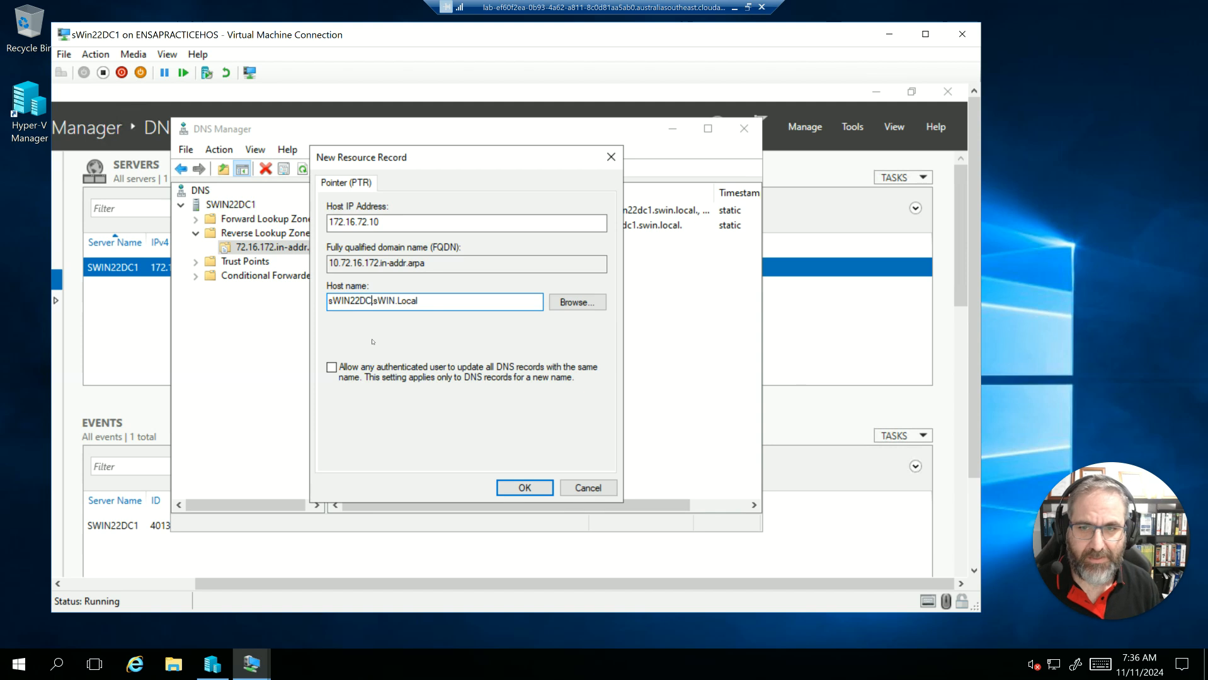
pyautogui.write('1')
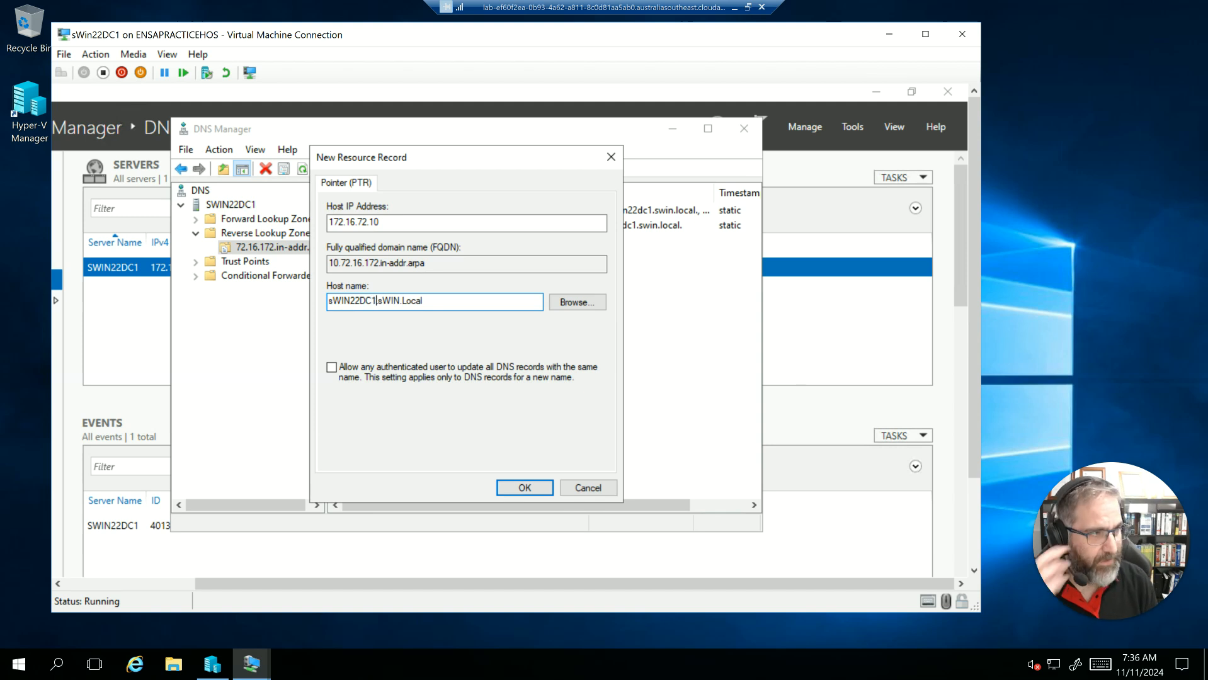
pyautogui.click(597, 308)
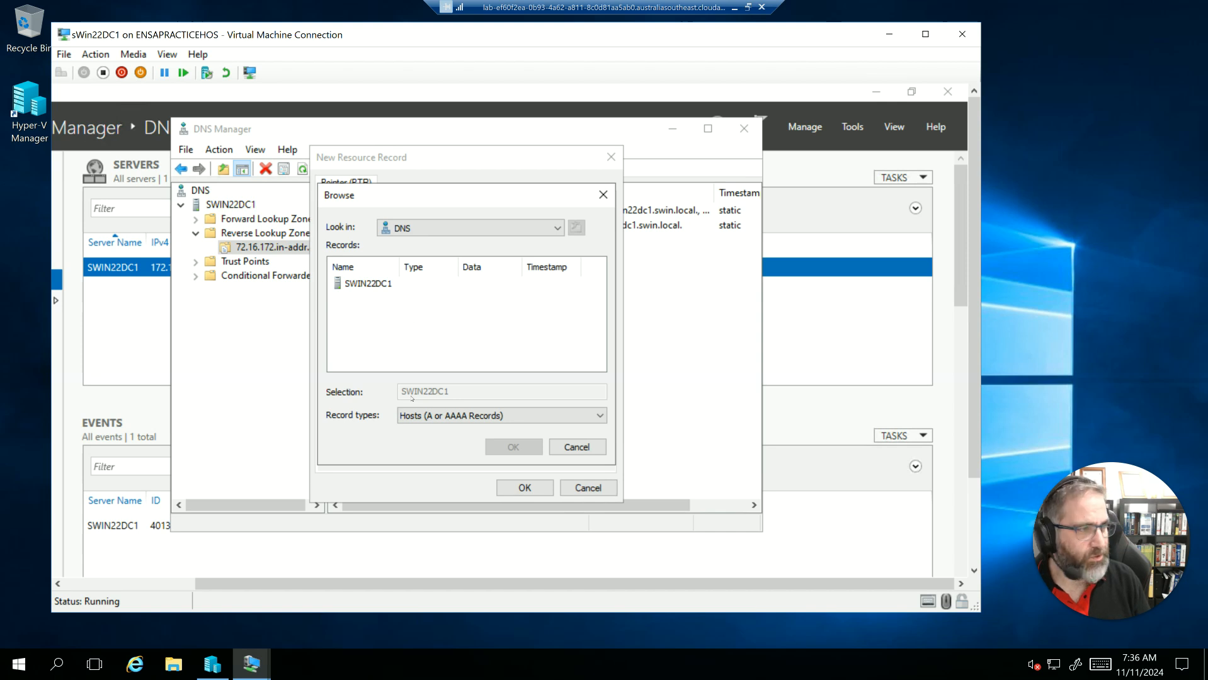
pyautogui.click(576, 446)
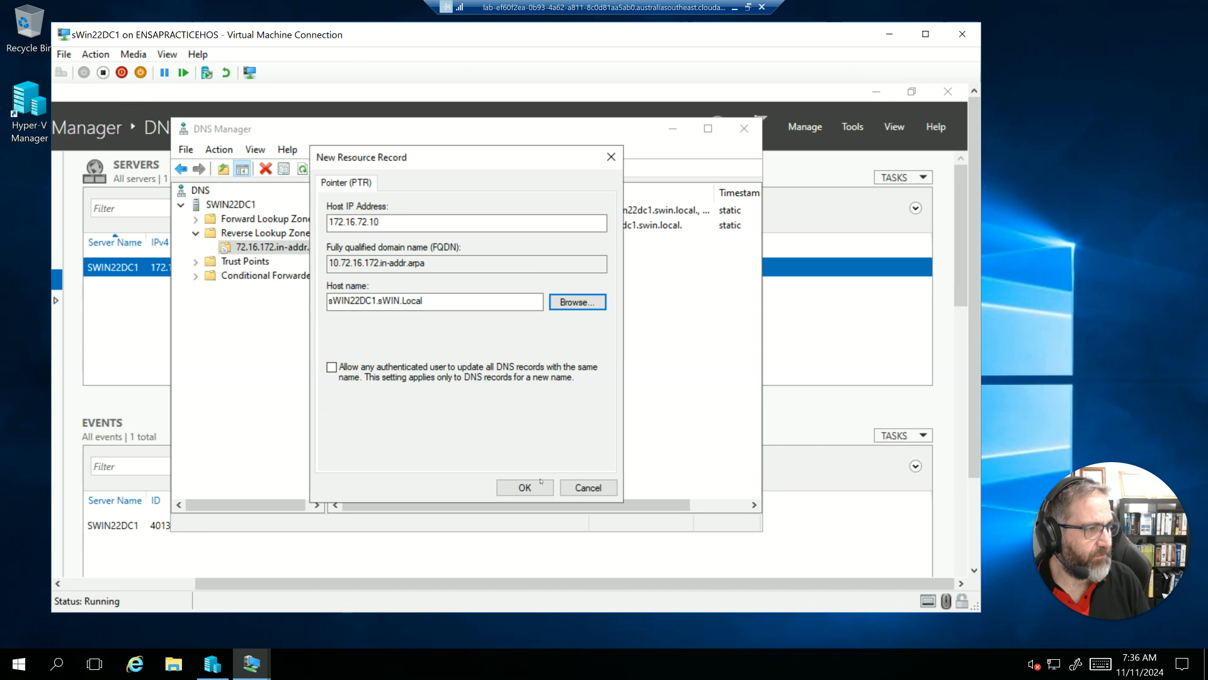
pyautogui.click(537, 488)
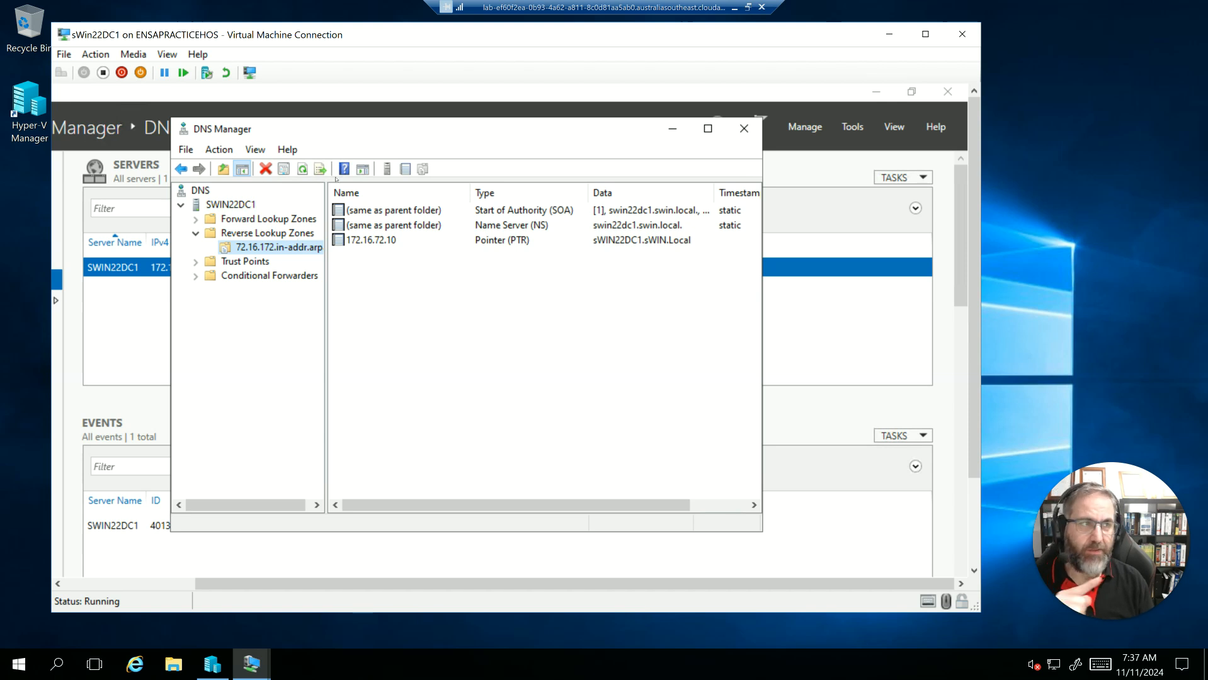
# - Minimize the sWin22DC1 connection and select the sWin22SVR1 virtual machine in Hyper-V Manager
pyautogui.click(888, 35)
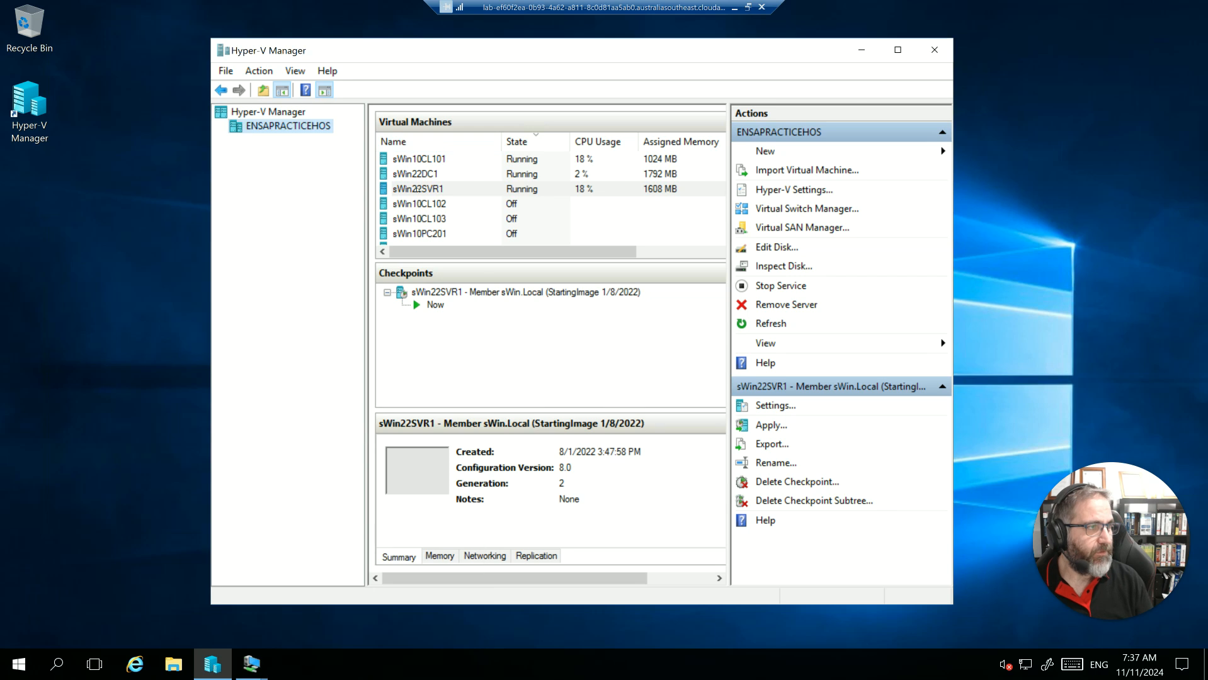
pyautogui.click(423, 190)
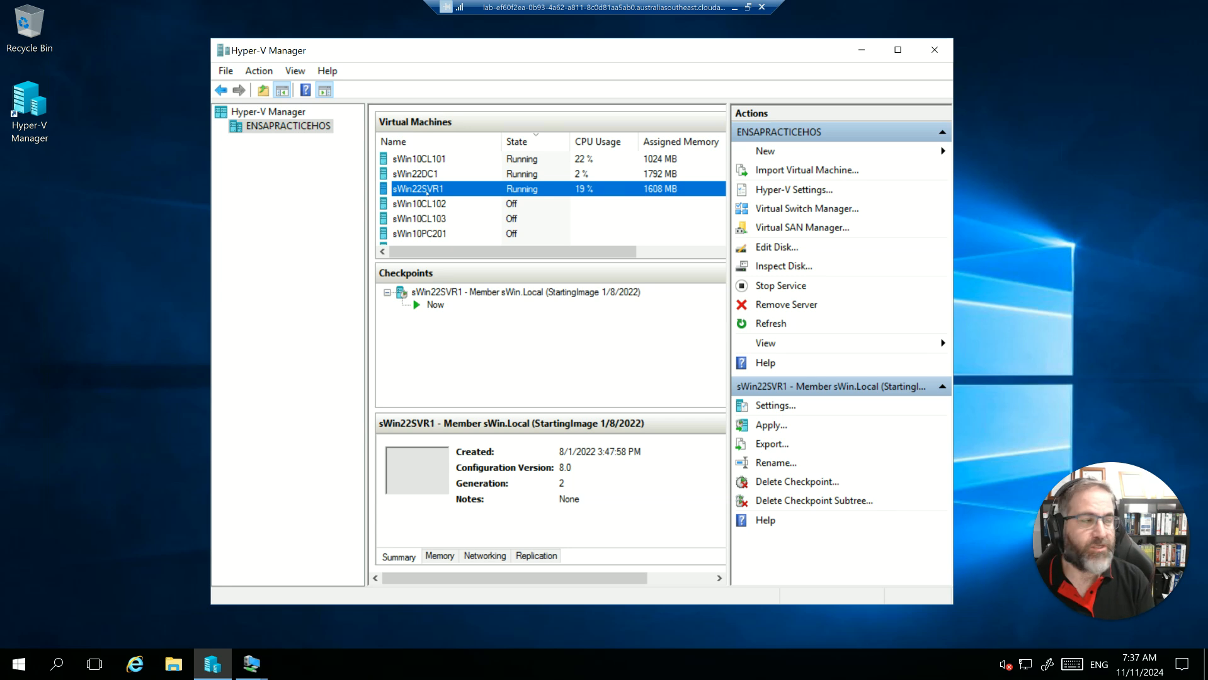
pyautogui.click(427, 175)
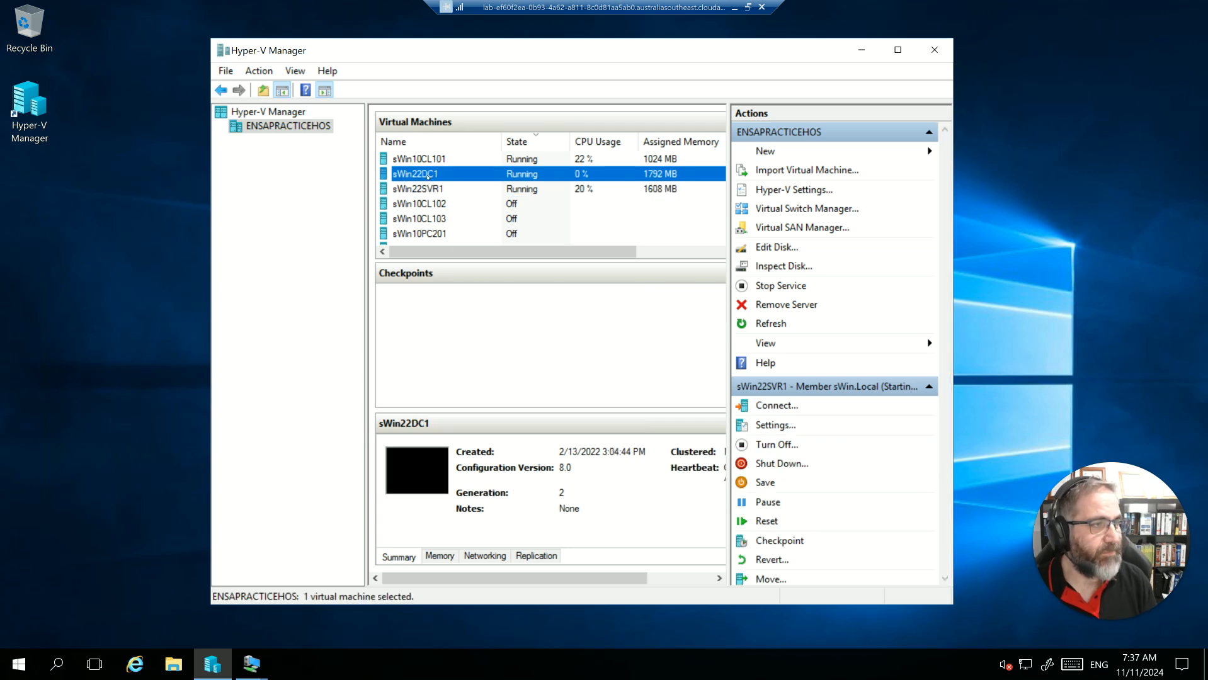
pyautogui.click(434, 188)
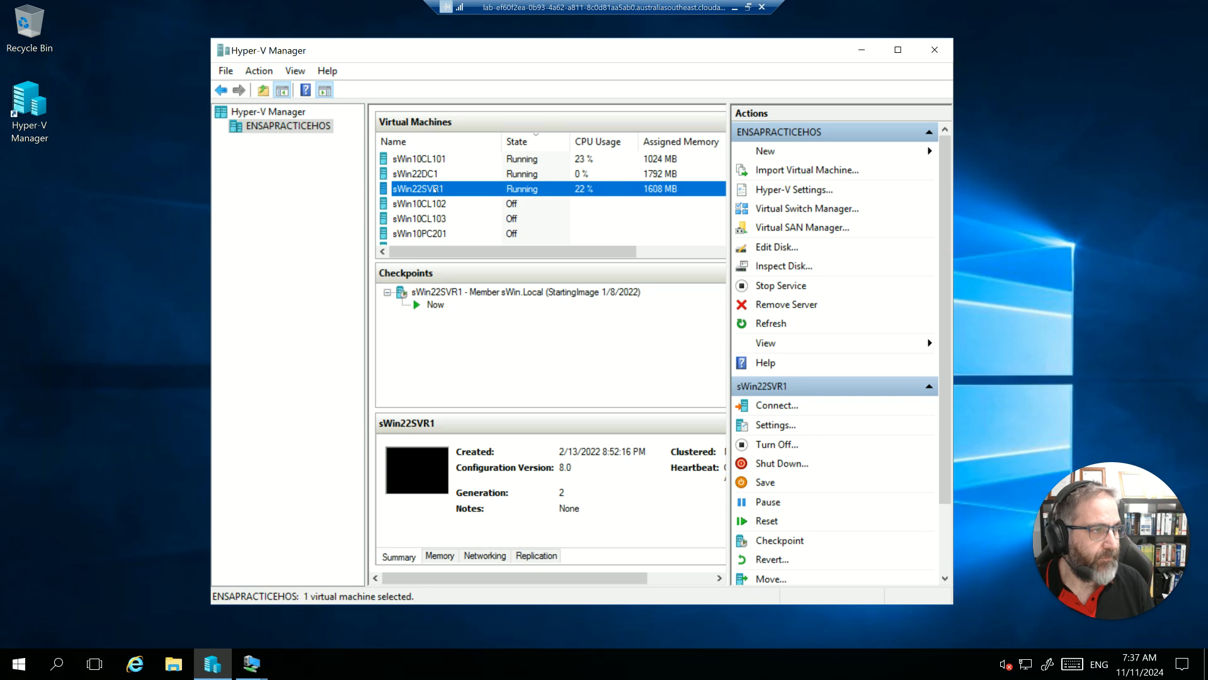
# - Connect to the sWin22SVR1 virtual machine and bring up its Server Manager dashboard
pyautogui.doubleClick(435, 189)
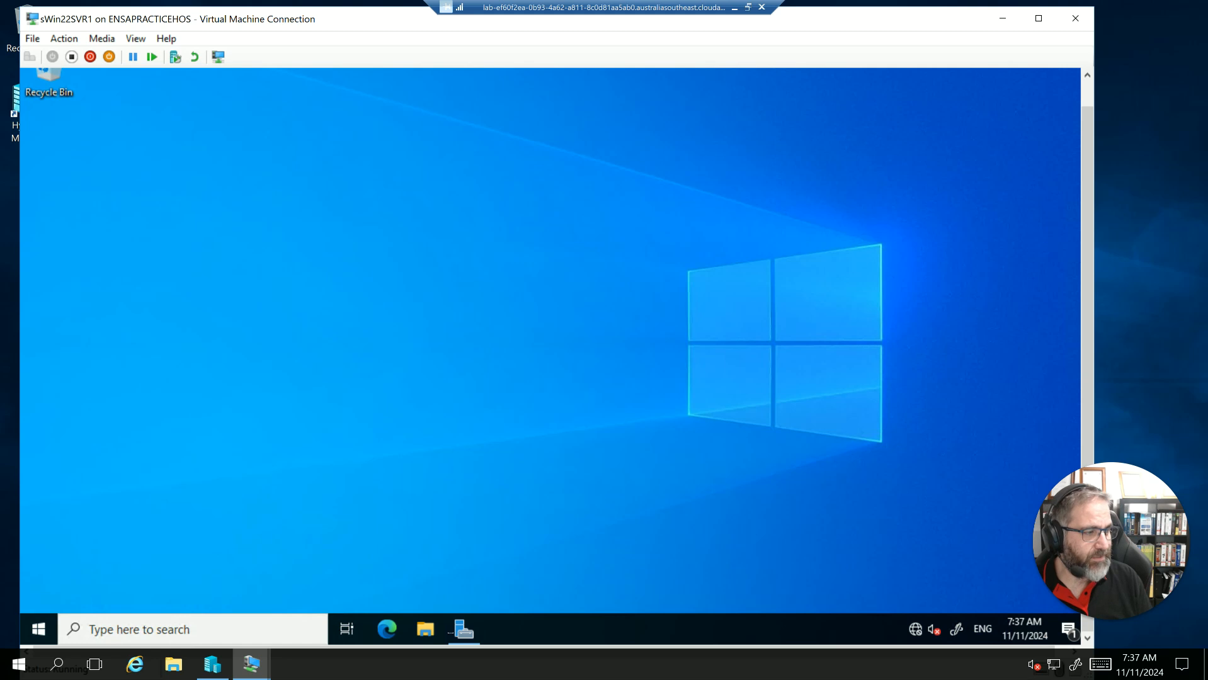
pyautogui.click(456, 633)
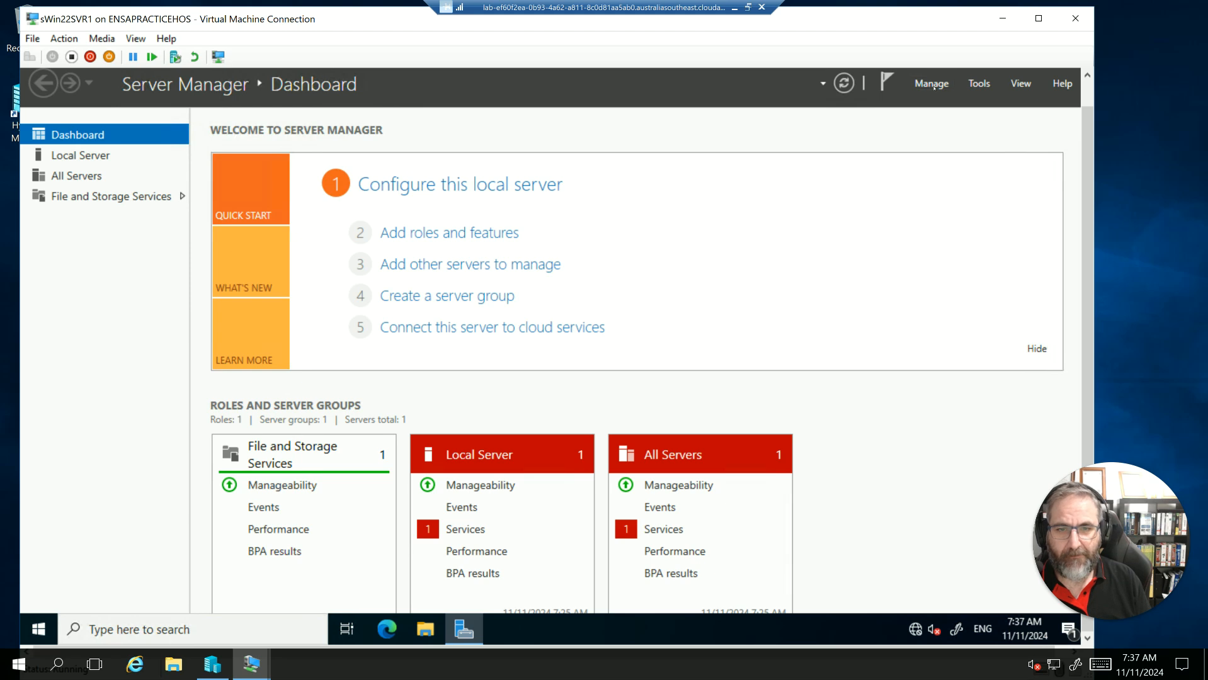
# - Try to add a role to sWin22SVR1 with the Add Roles and Features Wizard, using role-based or feature-based installation
pyautogui.click(934, 86)
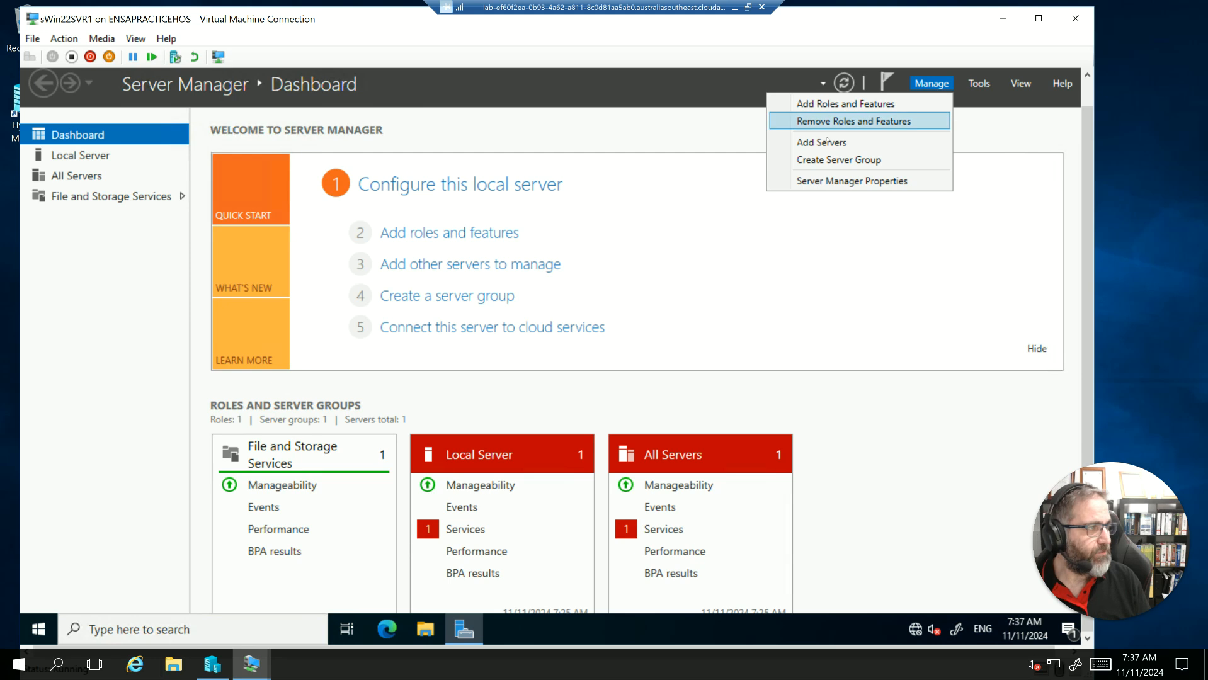
pyautogui.click(819, 105)
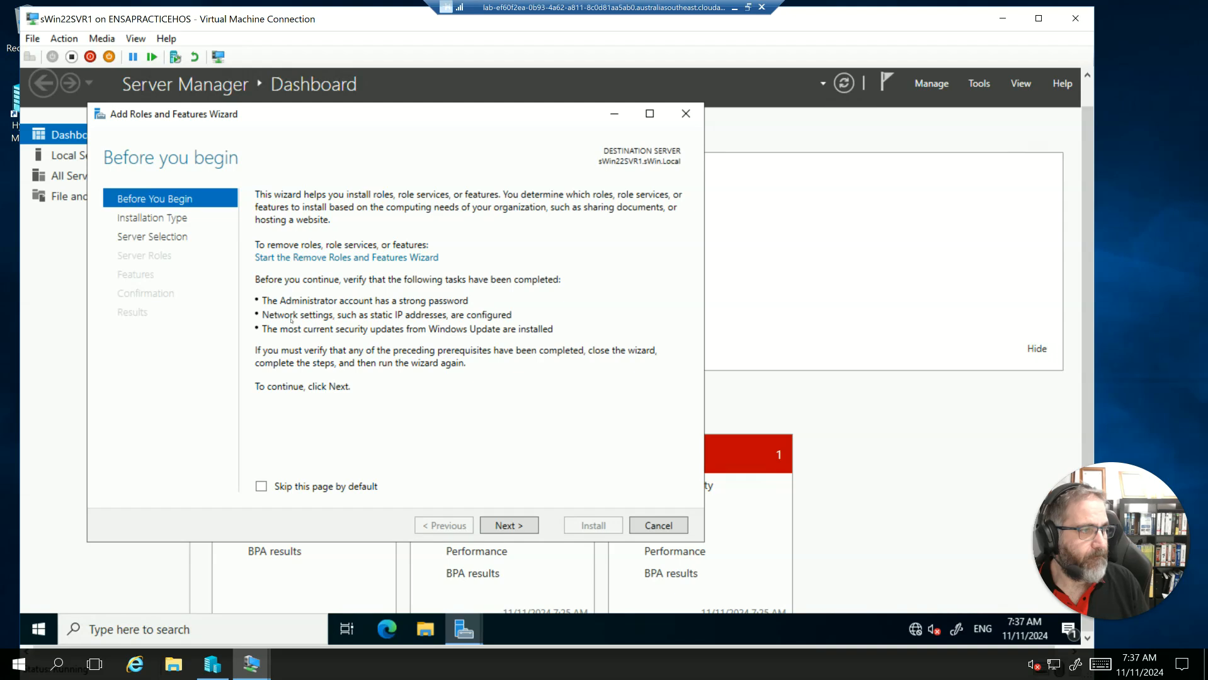
pyautogui.click(502, 527)
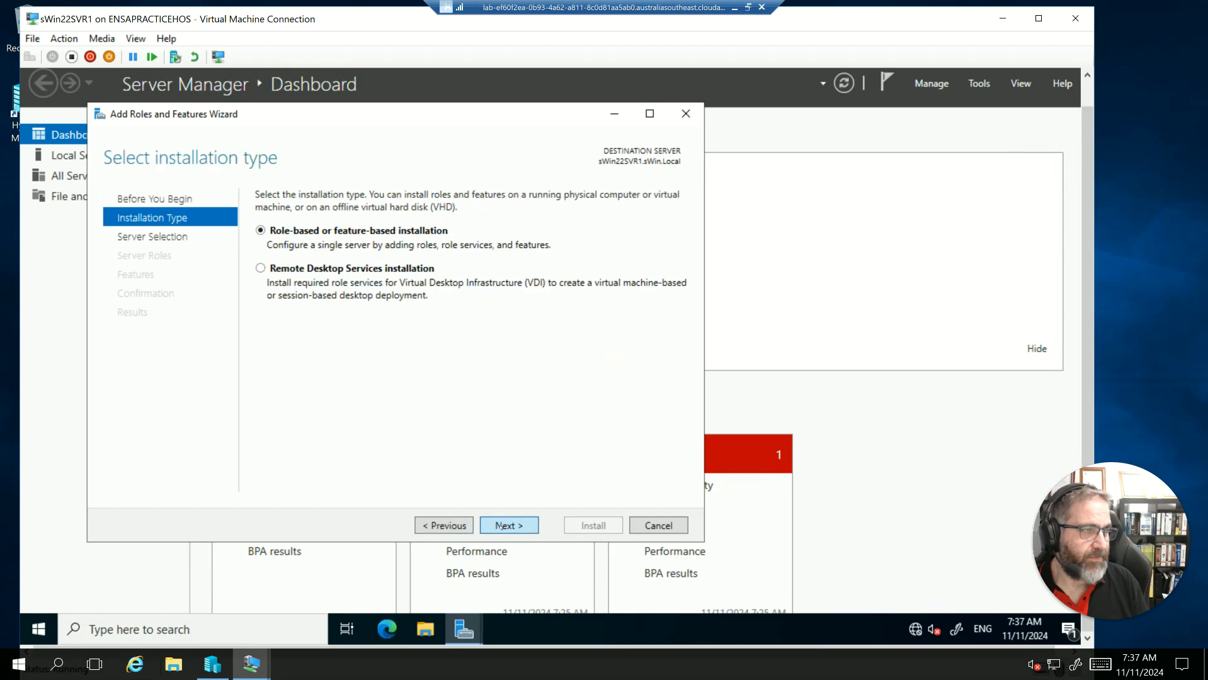
pyautogui.click(502, 527)
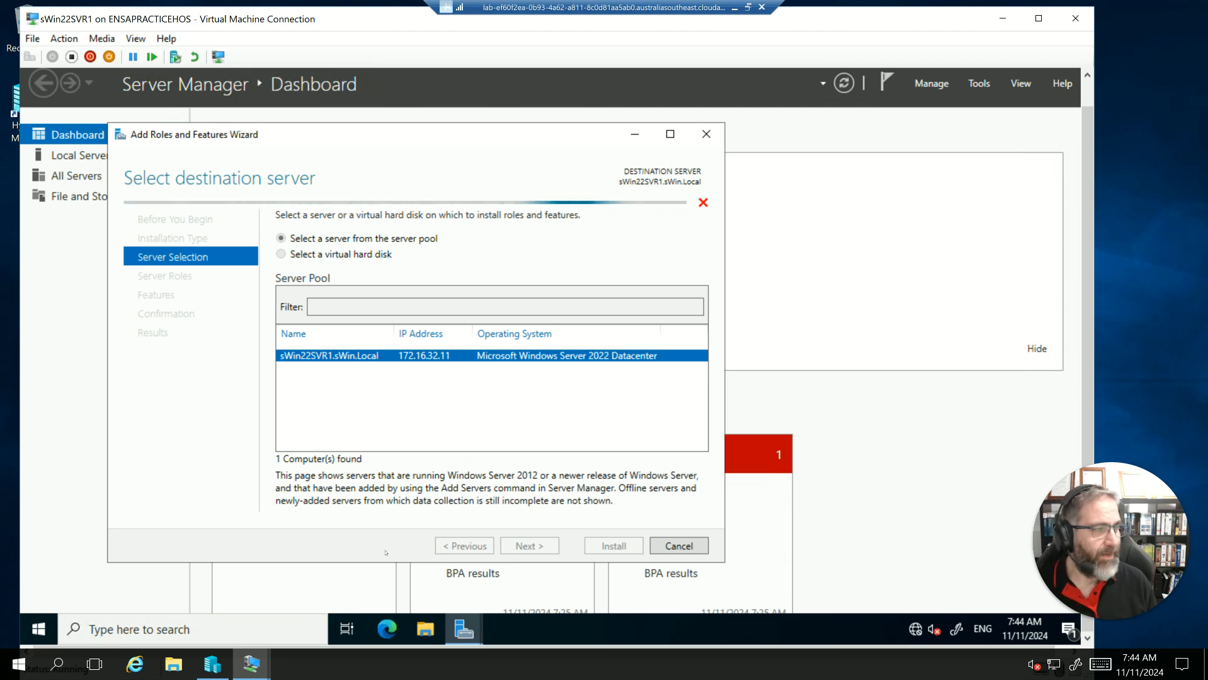
# - Search for PowerShell on sWin22SVR1, run Windows PowerShell as administrator and reposition its window
pyautogui.click(246, 629)
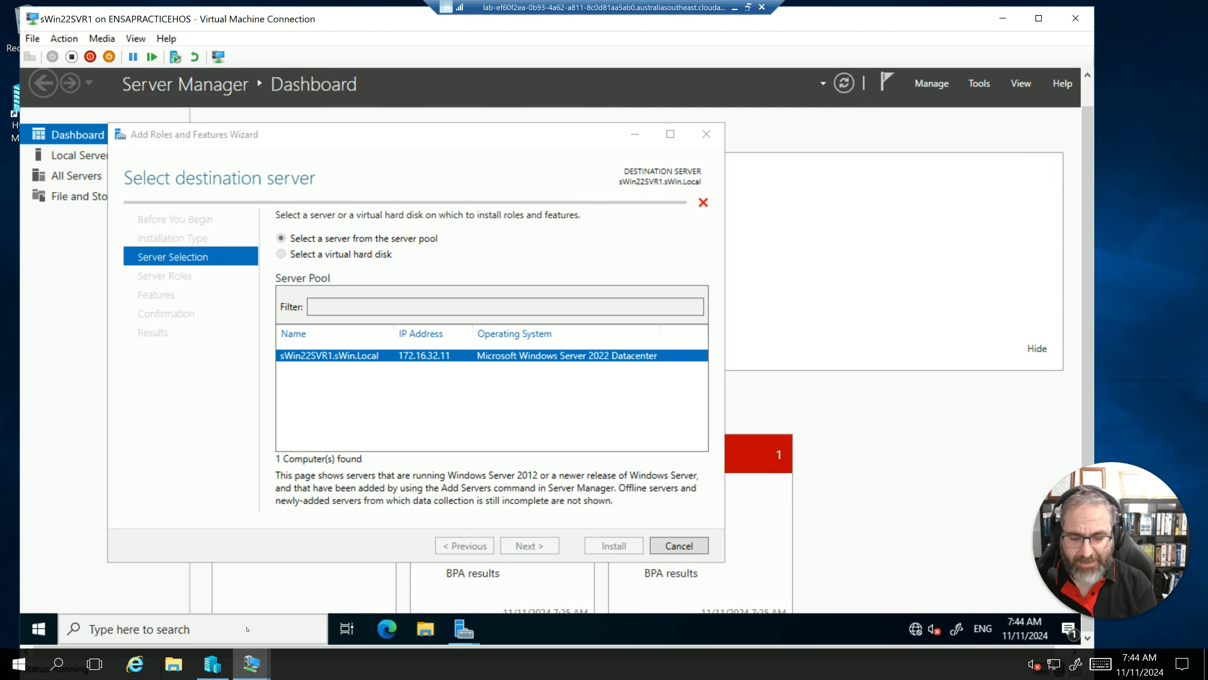
pyautogui.write('power')
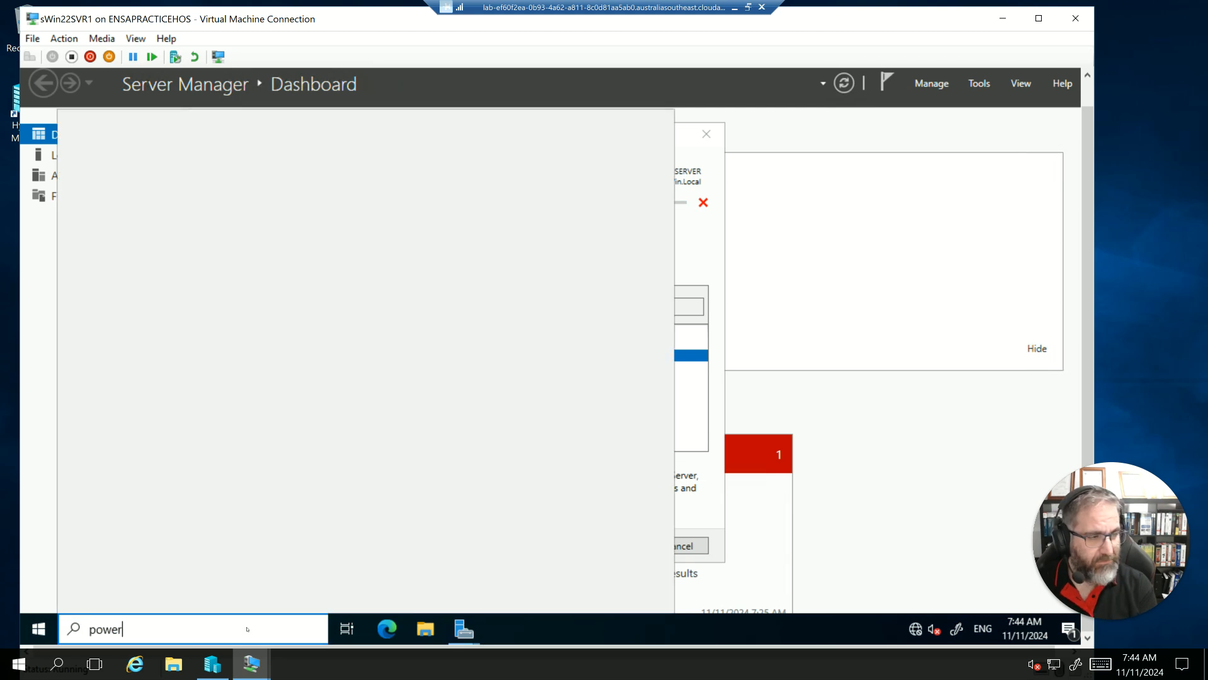
pyautogui.write('ful')
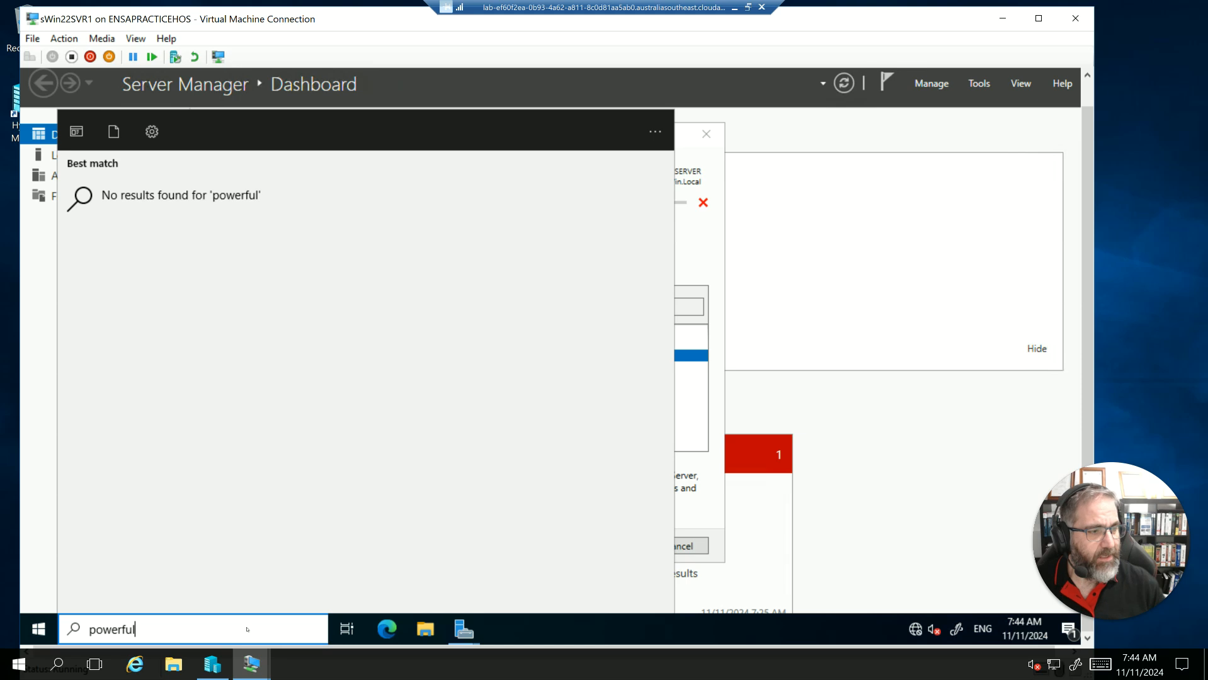
pyautogui.press('BackSpace')
pyautogui.press('BackSpace')
pyautogui.press('BackSpace')
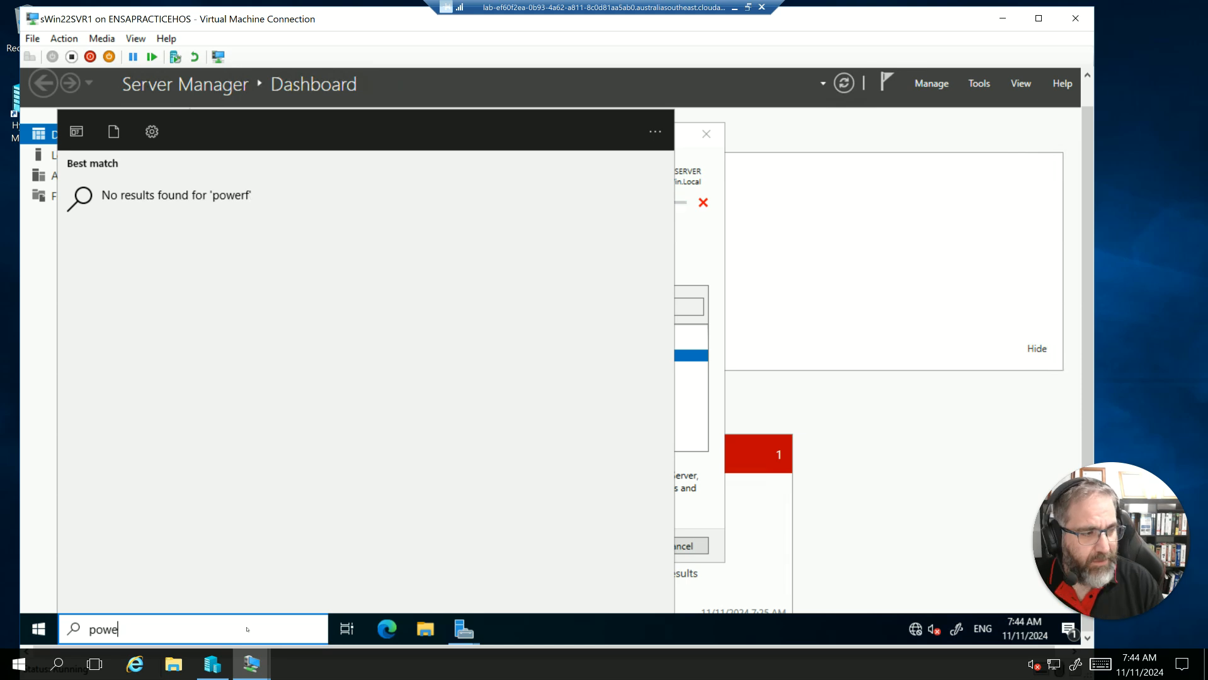
pyautogui.write('shell')
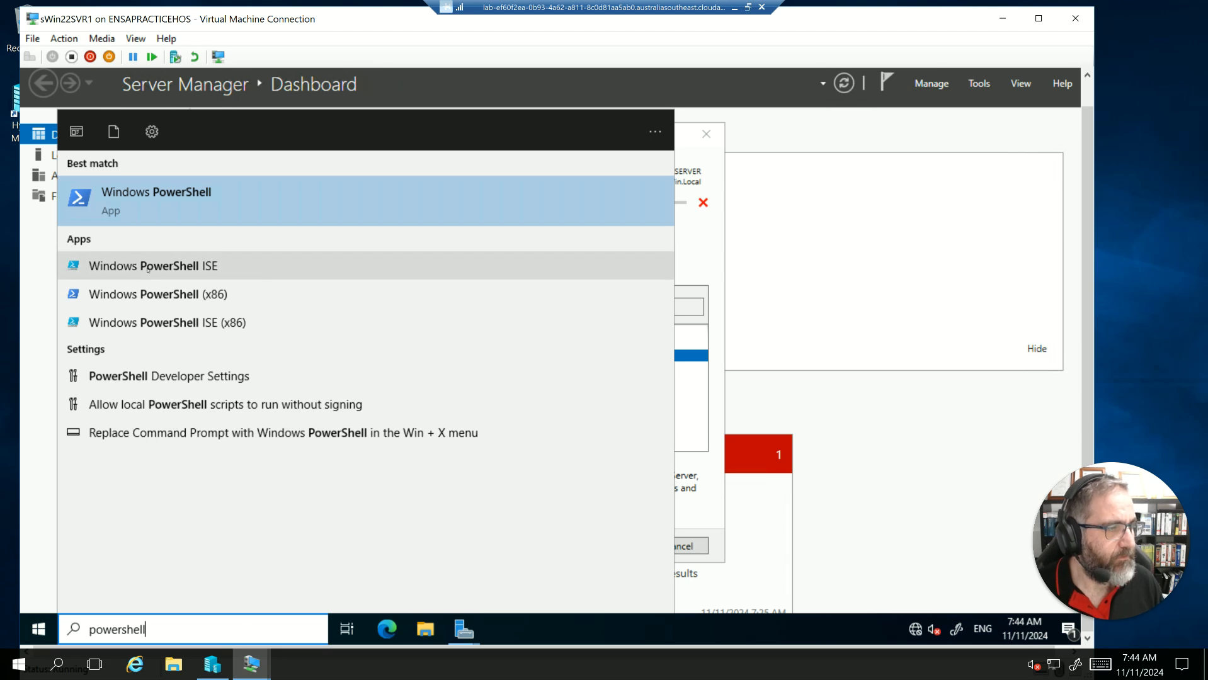
pyautogui.click(134, 200)
pyautogui.rightClick(140, 199)
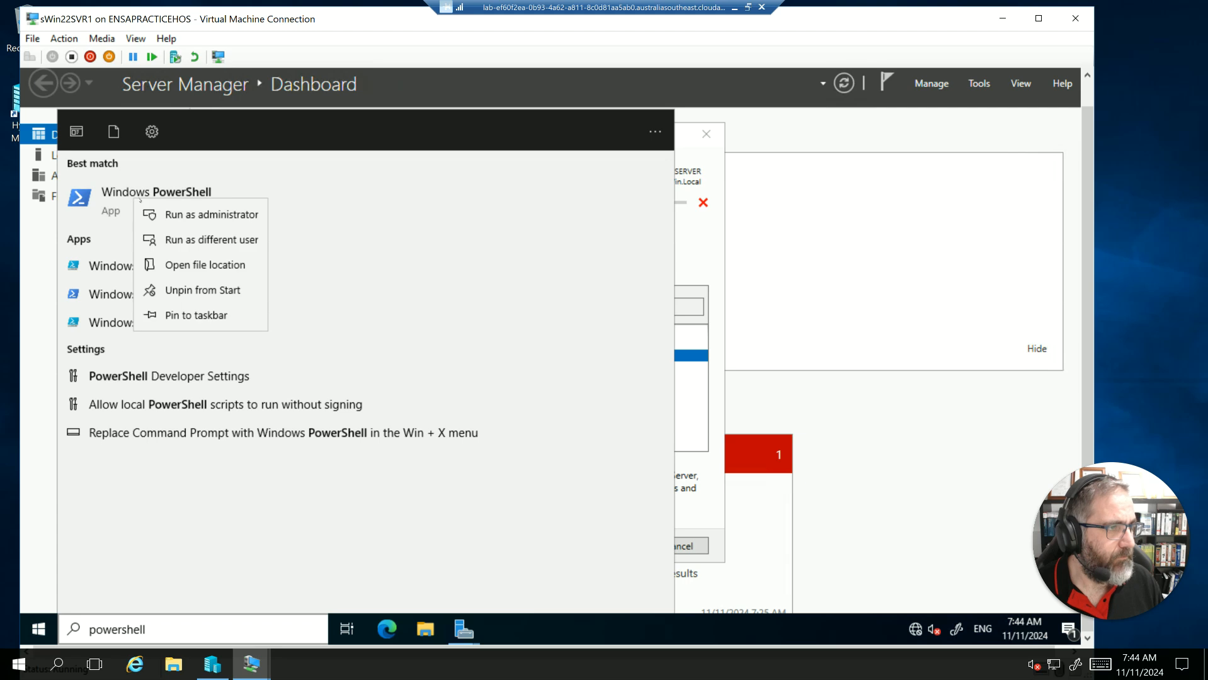
pyautogui.click(174, 214)
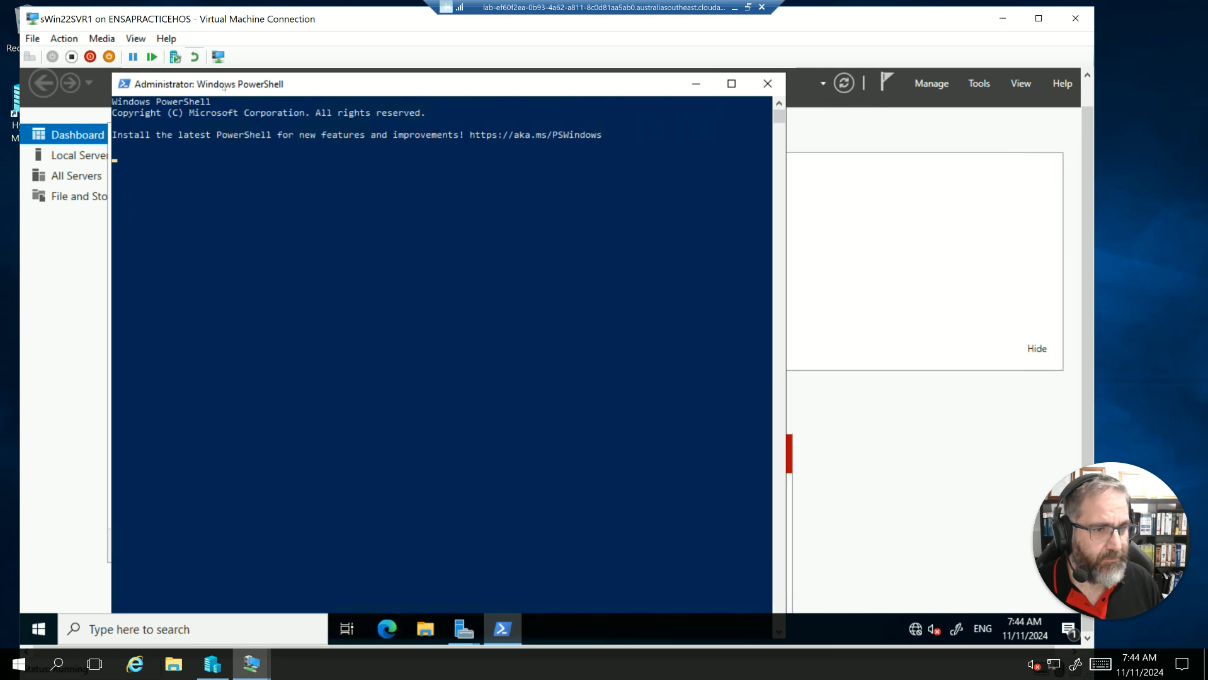
pyautogui.moveTo(217, 90); pyautogui.dragTo(215, 100)
pyautogui.moveTo(103, 84); pyautogui.dragTo(140, 117)
pyautogui.moveTo(405, 129); pyautogui.dragTo(372, 84)
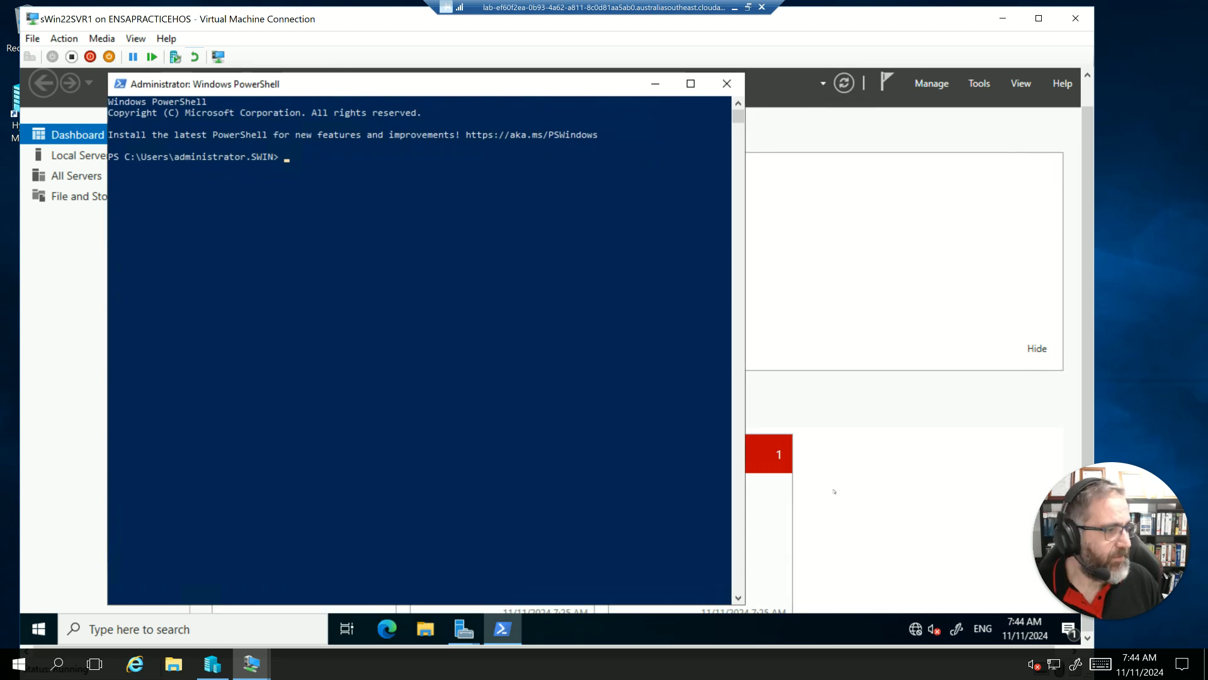
# - Check the wizard's server selection, then paste the zone transfer script for sWin.Local with secondary server 172.16.32.11 into PowerShell
pyautogui.click(478, 627)
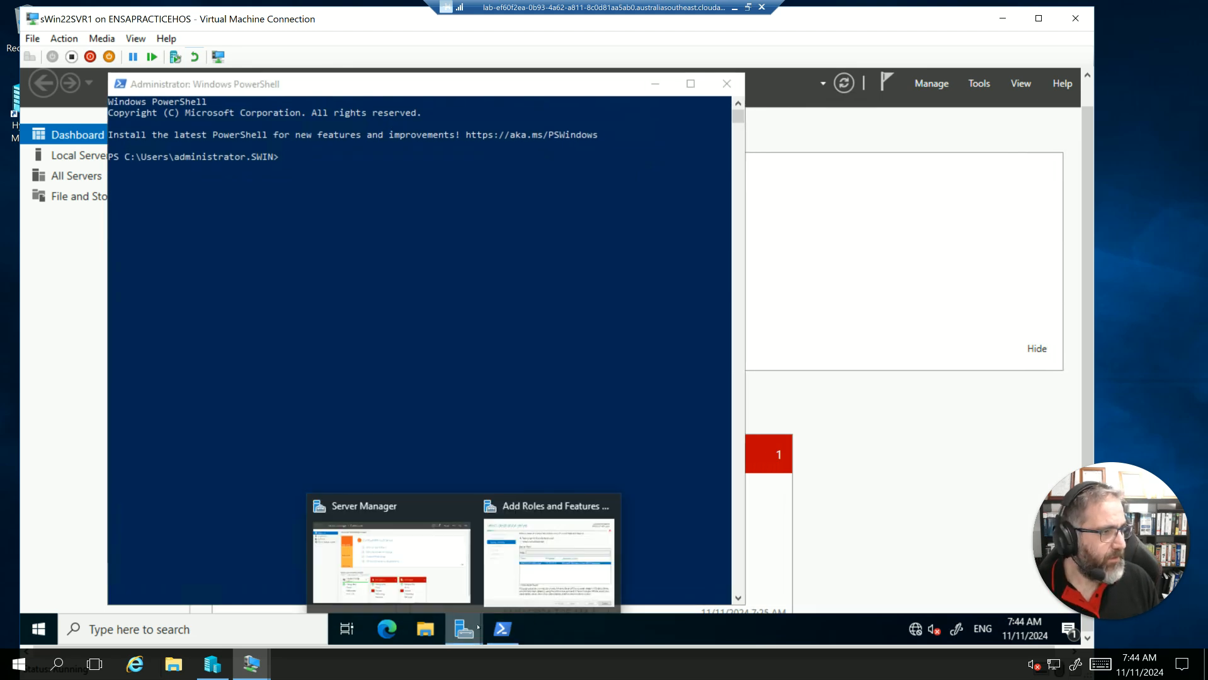
pyautogui.click(548, 555)
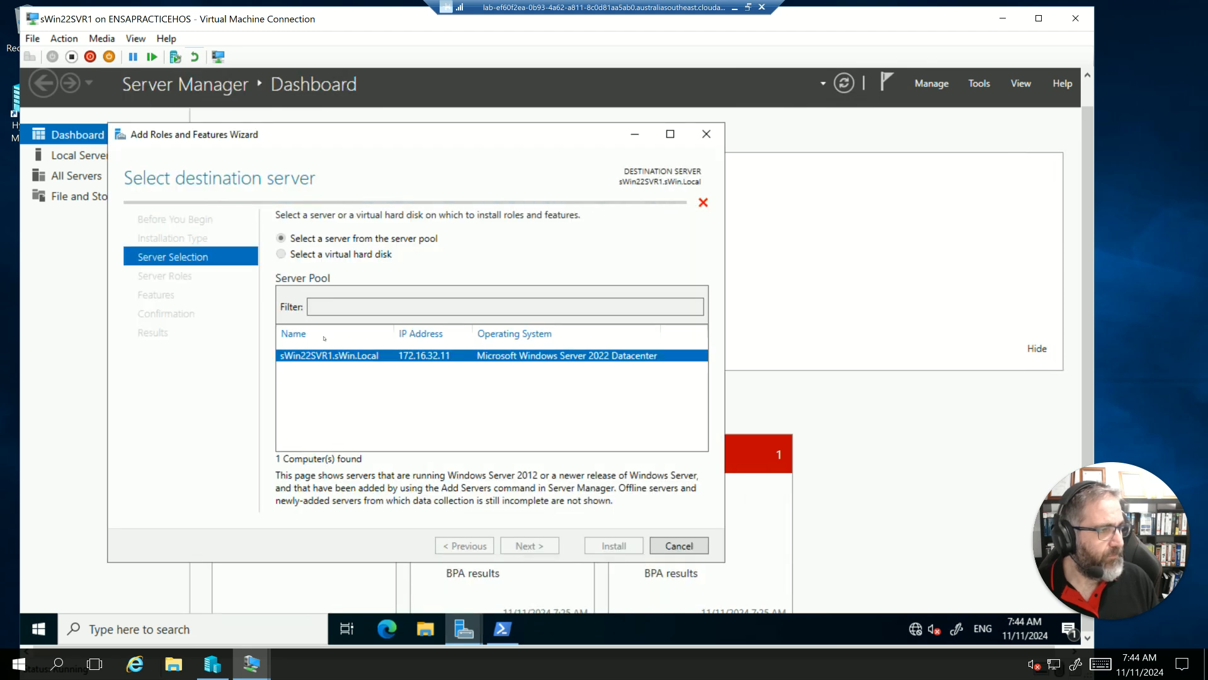
pyautogui.click(502, 628)
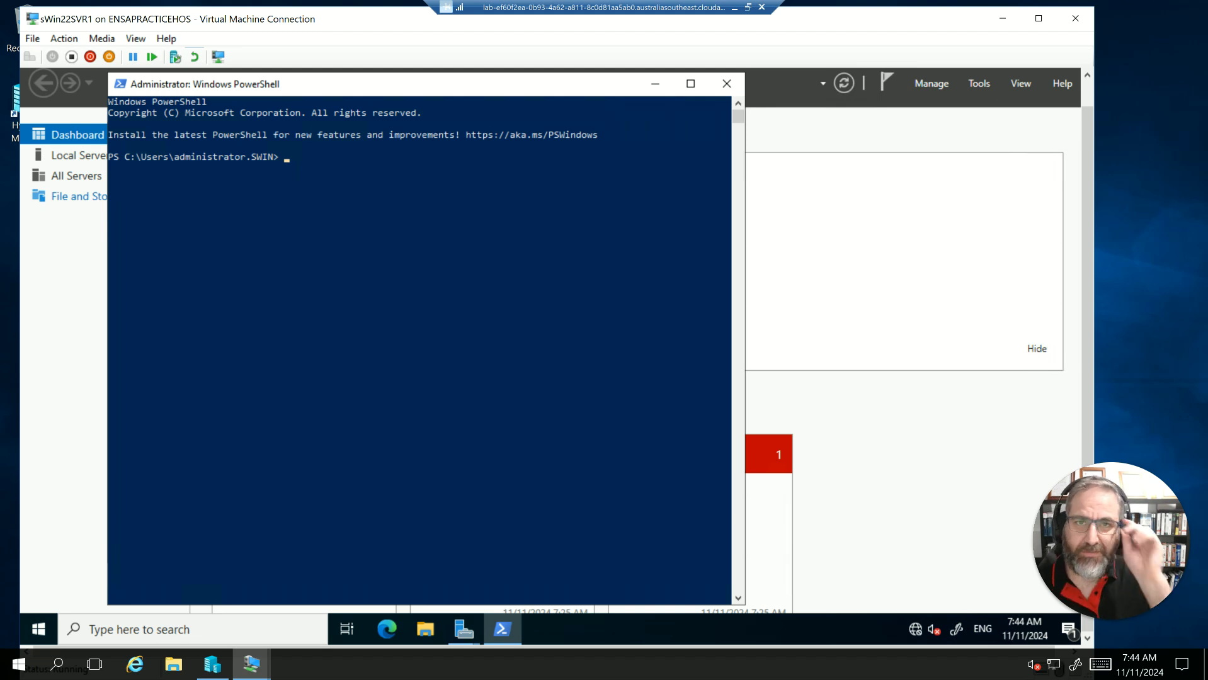
pyautogui.rightClick(306, 155)
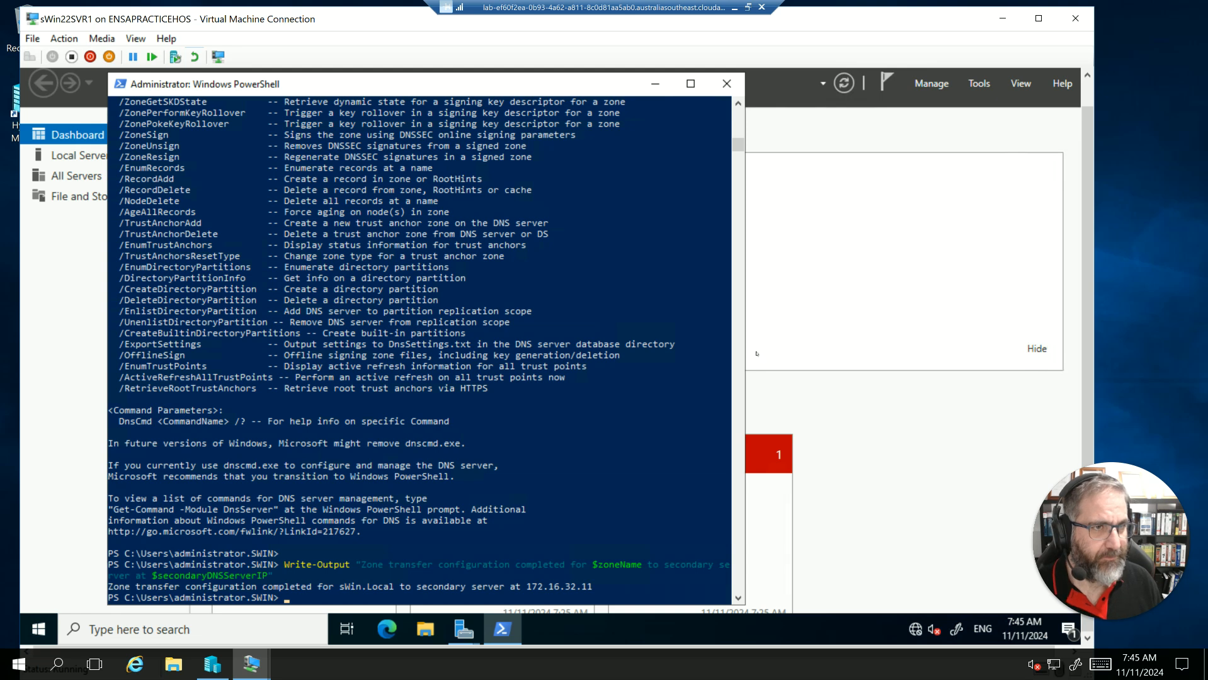
# - Minimize PowerShell and cancel the Add Roles and Features Wizard
pyautogui.click(656, 87)
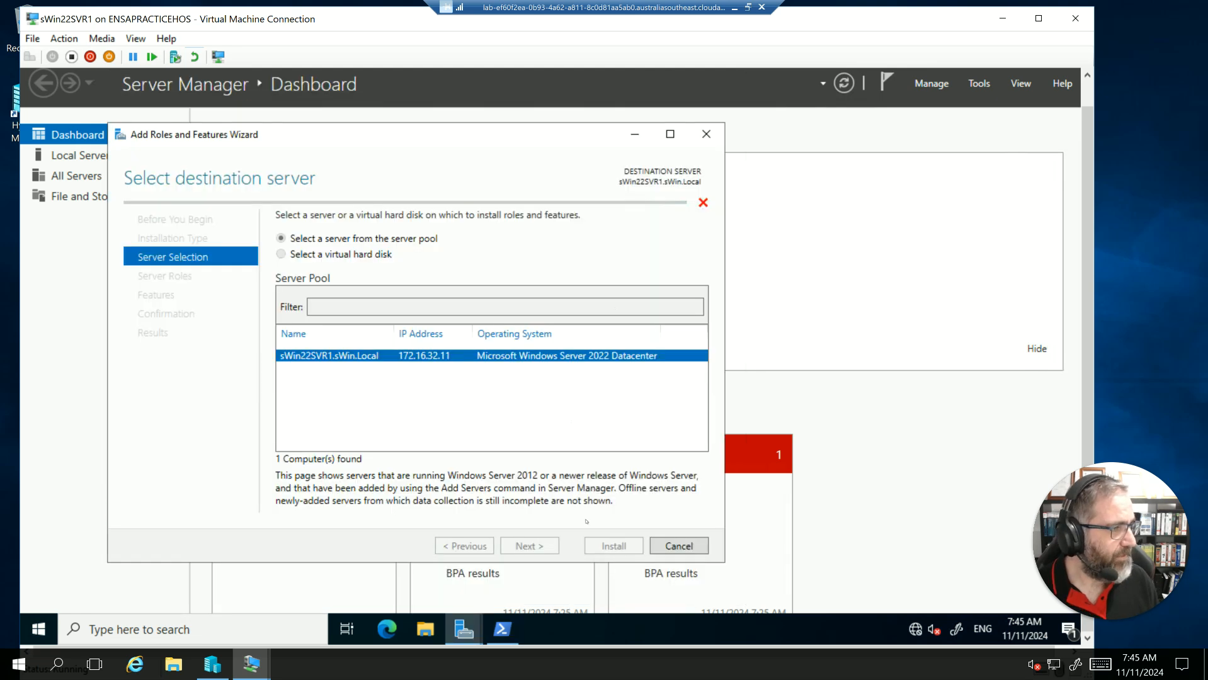
pyautogui.click(662, 546)
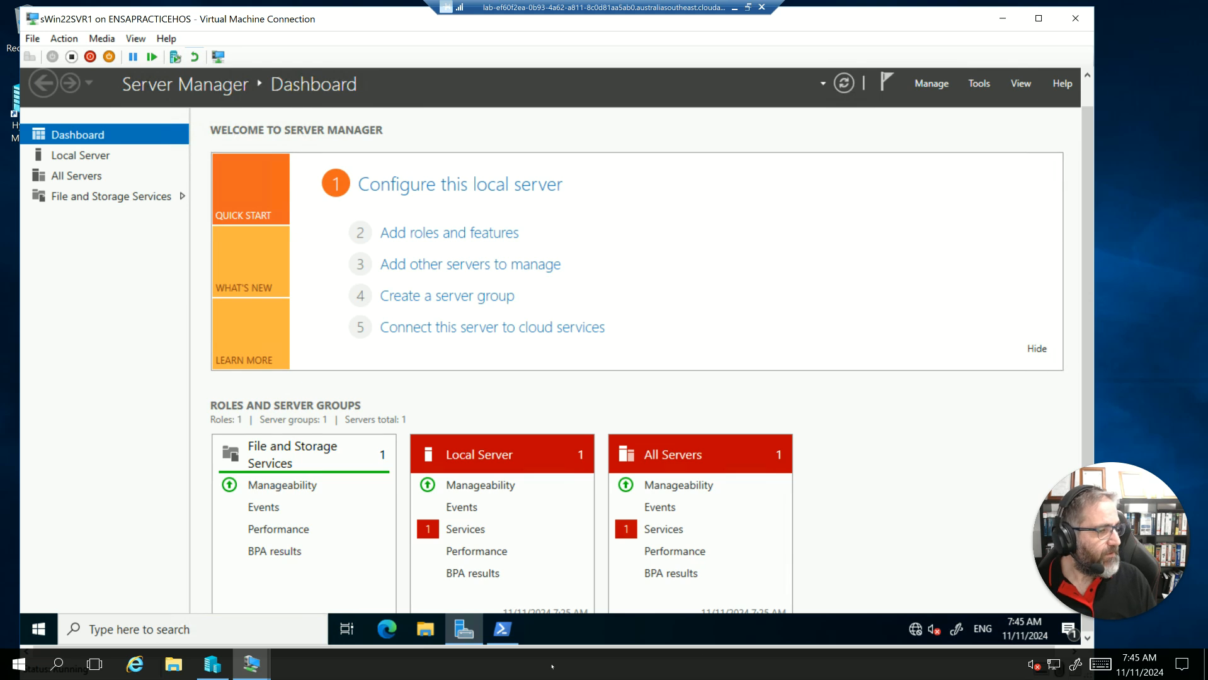
pyautogui.moveTo(547, 649); pyautogui.dragTo(711, 653)
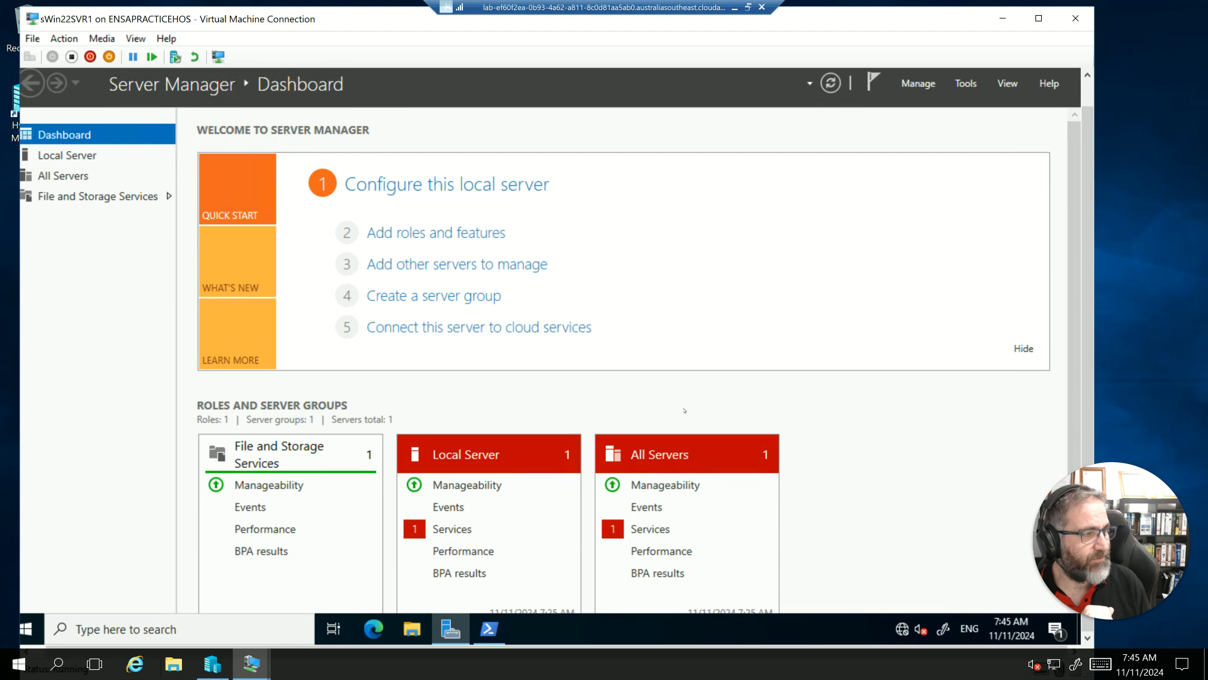
pyautogui.scroll(-1, 1067, 310)
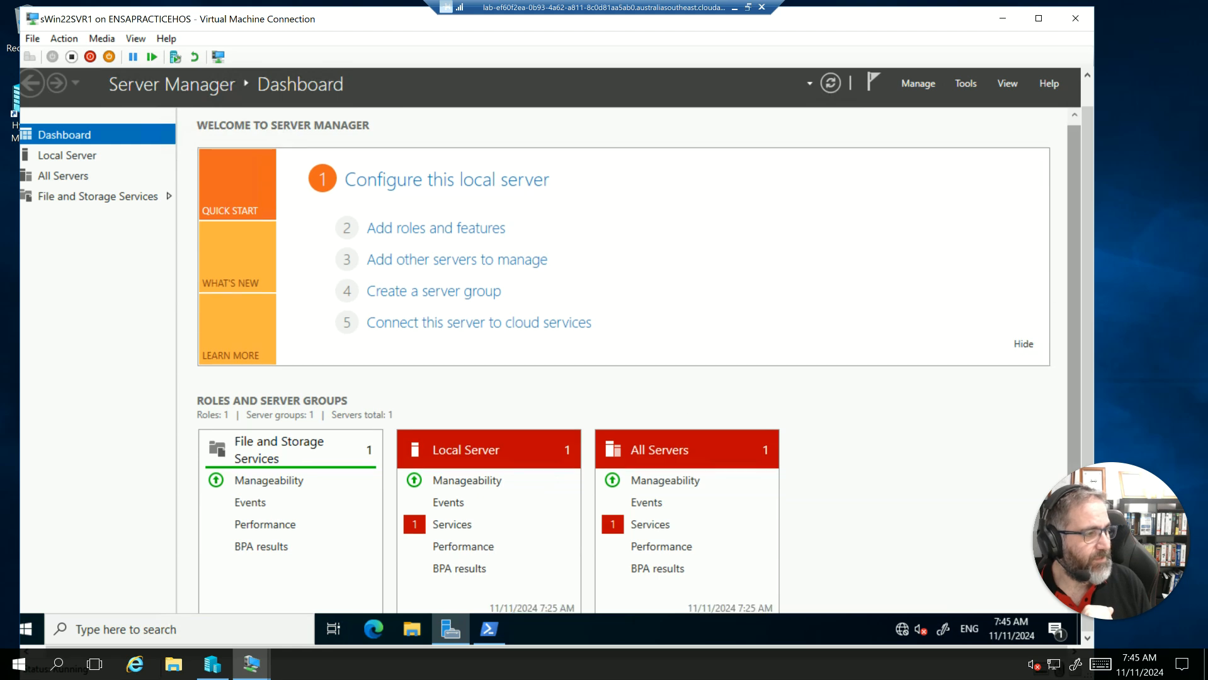
# - Install the DNS Server role from PowerShell with Install-WindowsFeature -Name DNS -IncludeManagementTools
pyautogui.hotkey('alt', 'Tab')
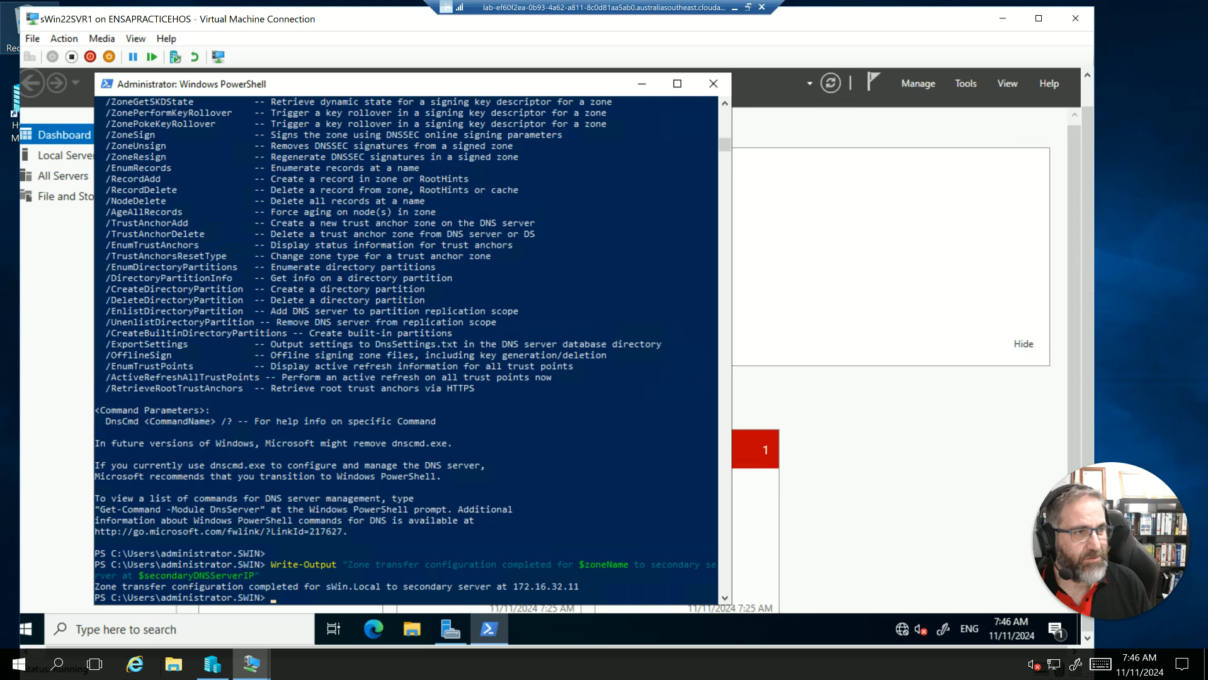
pyautogui.hotkey('alt', 'Tab')
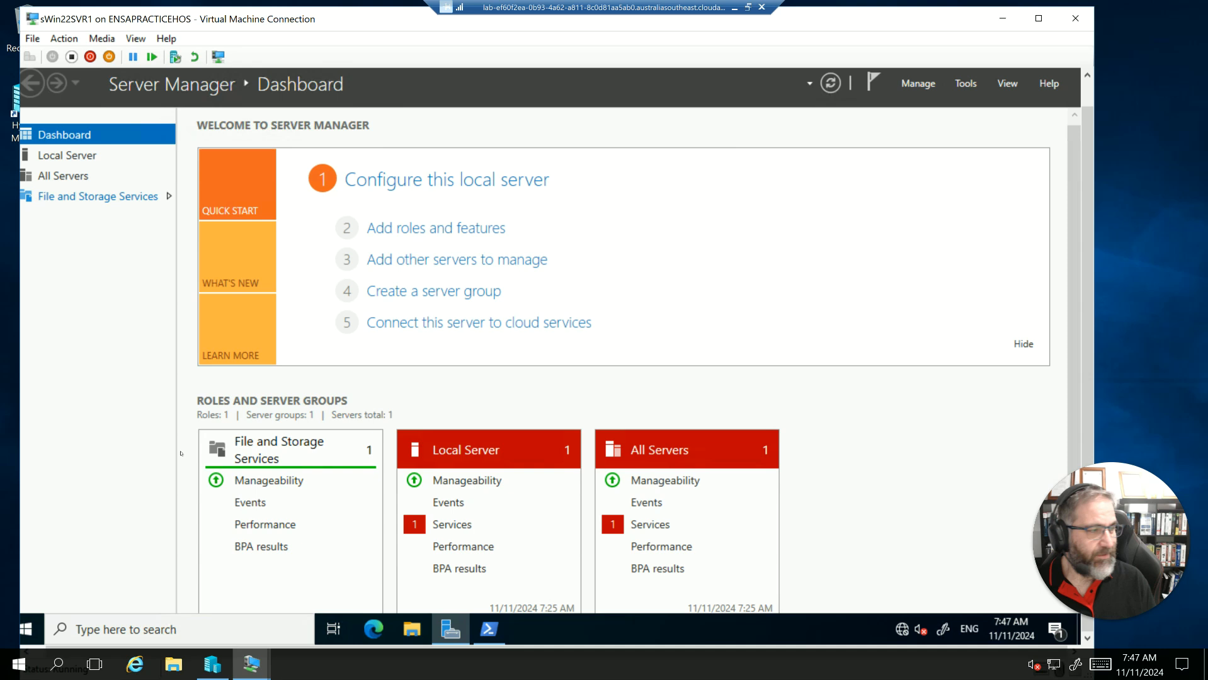
pyautogui.click(496, 633)
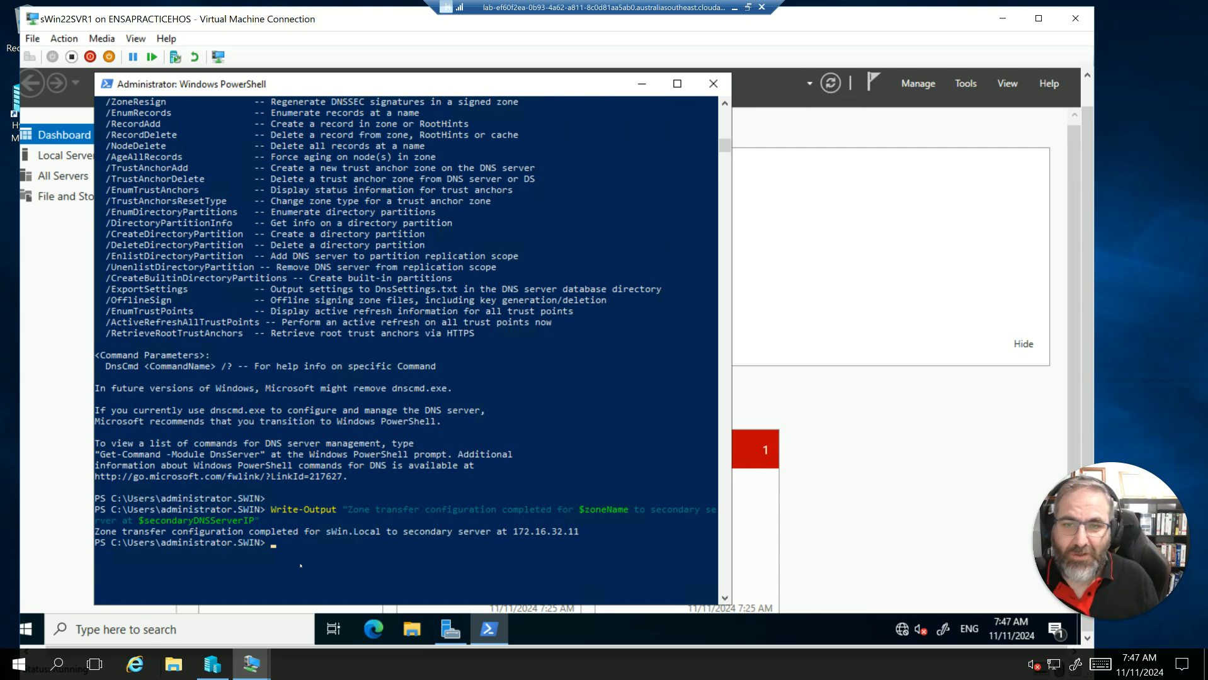
pyautogui.write('Install-WindowsFeature -Name DNS -IncludeManagementTools')
pyautogui.press('Return')
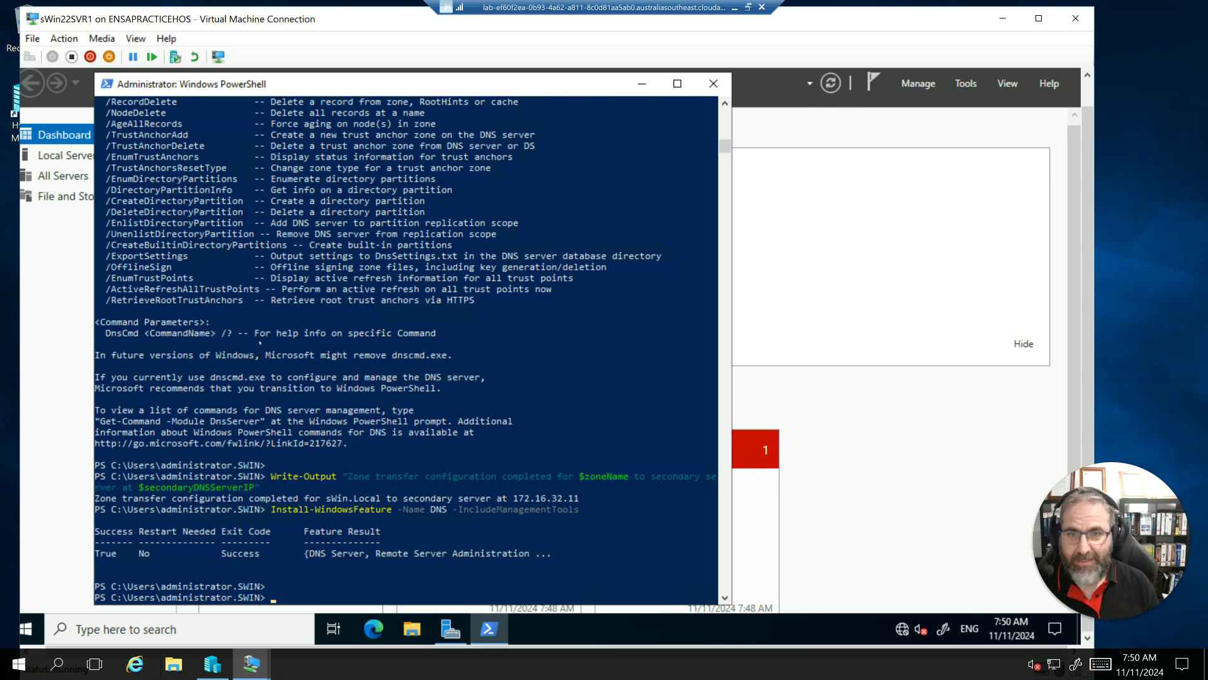
# - Minimize PowerShell, open DNS Manager from Server Manager and expand the SWIN22SVR1 server
pyautogui.click(642, 84)
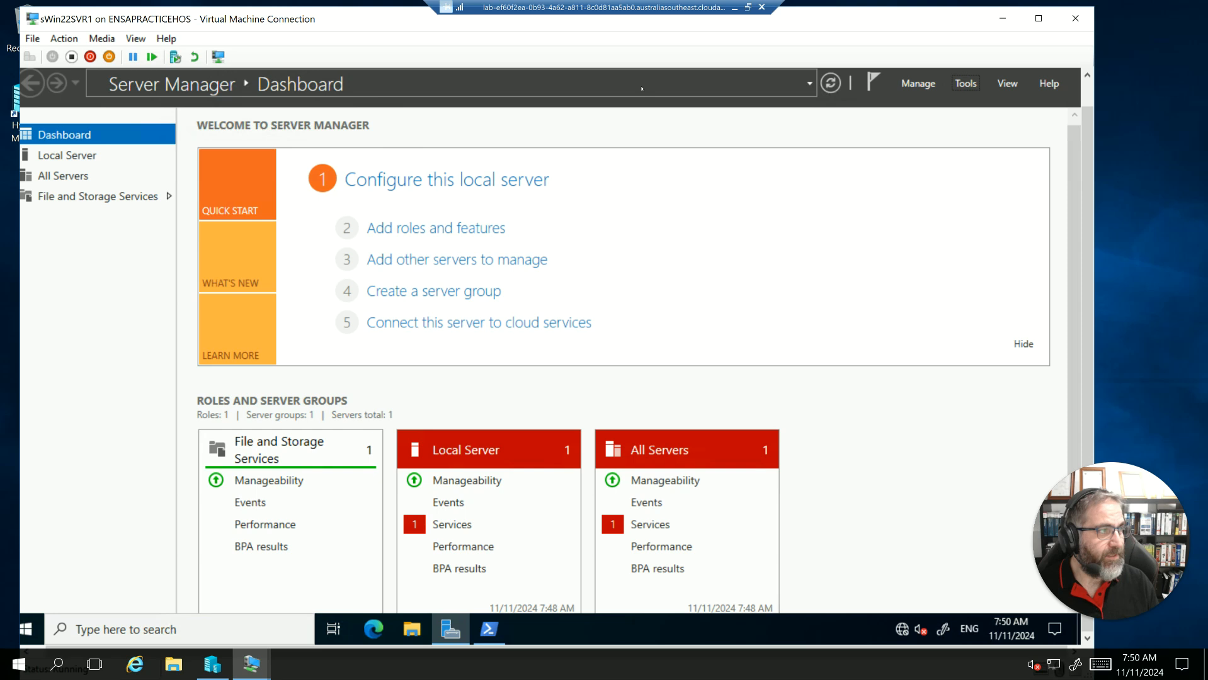
pyautogui.click(642, 84)
pyautogui.click(966, 83)
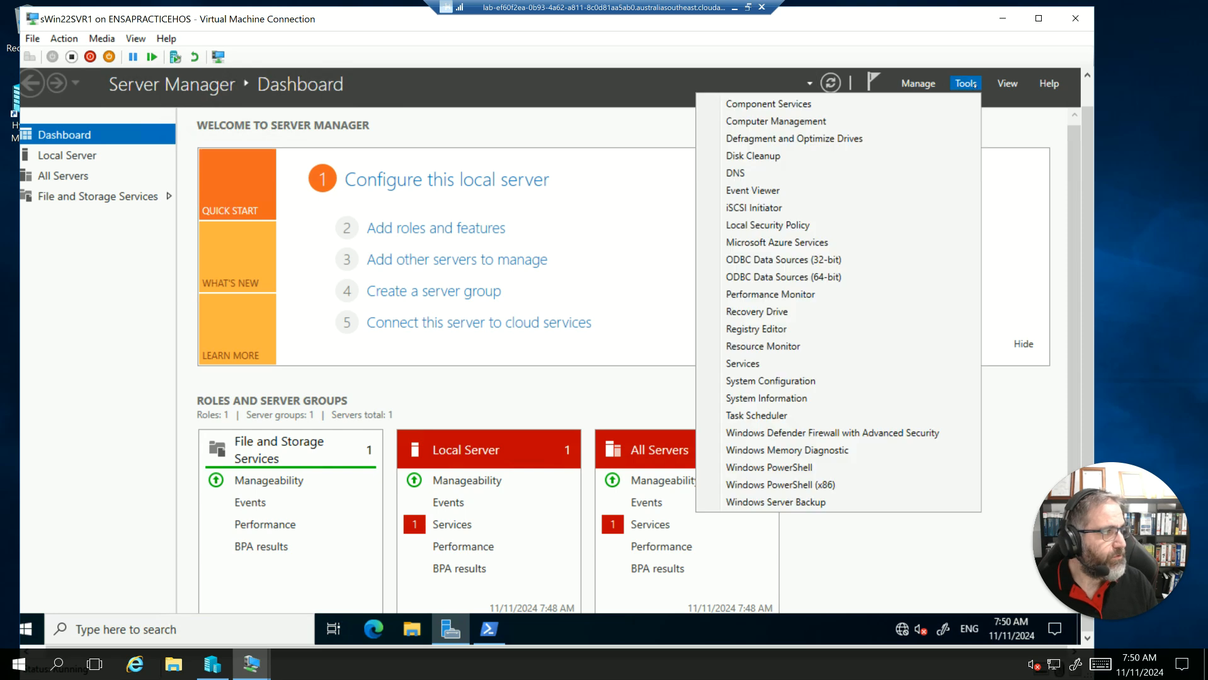
pyautogui.click(747, 174)
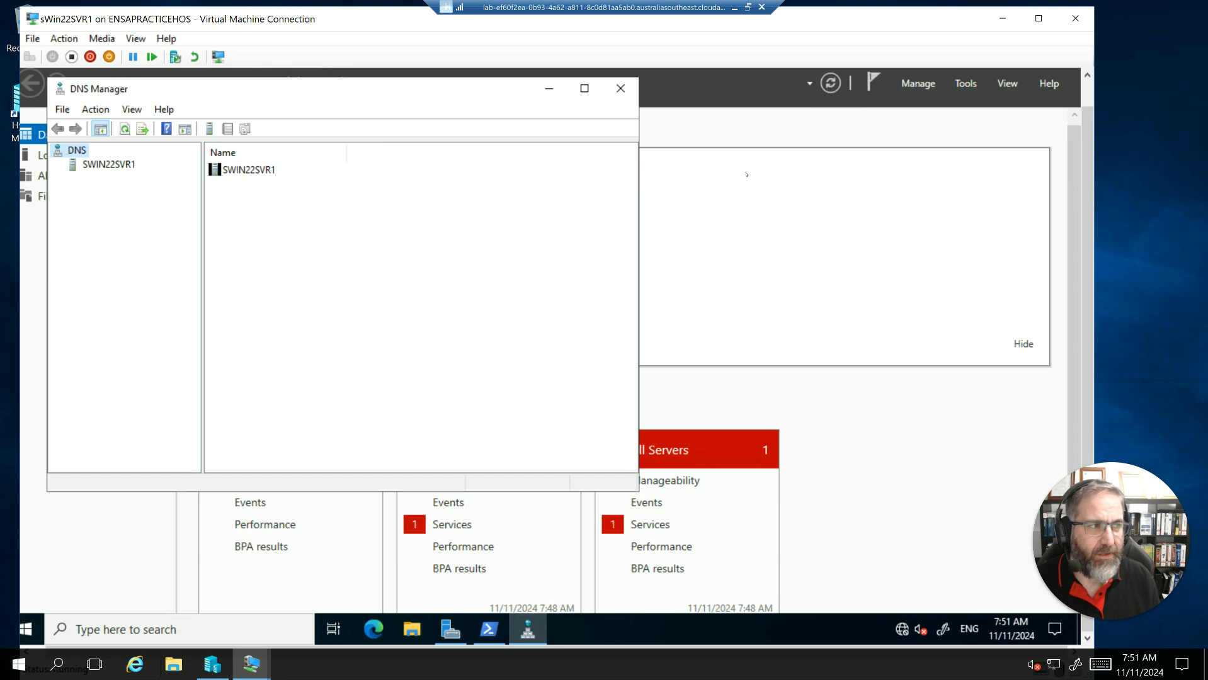
pyautogui.click(108, 163)
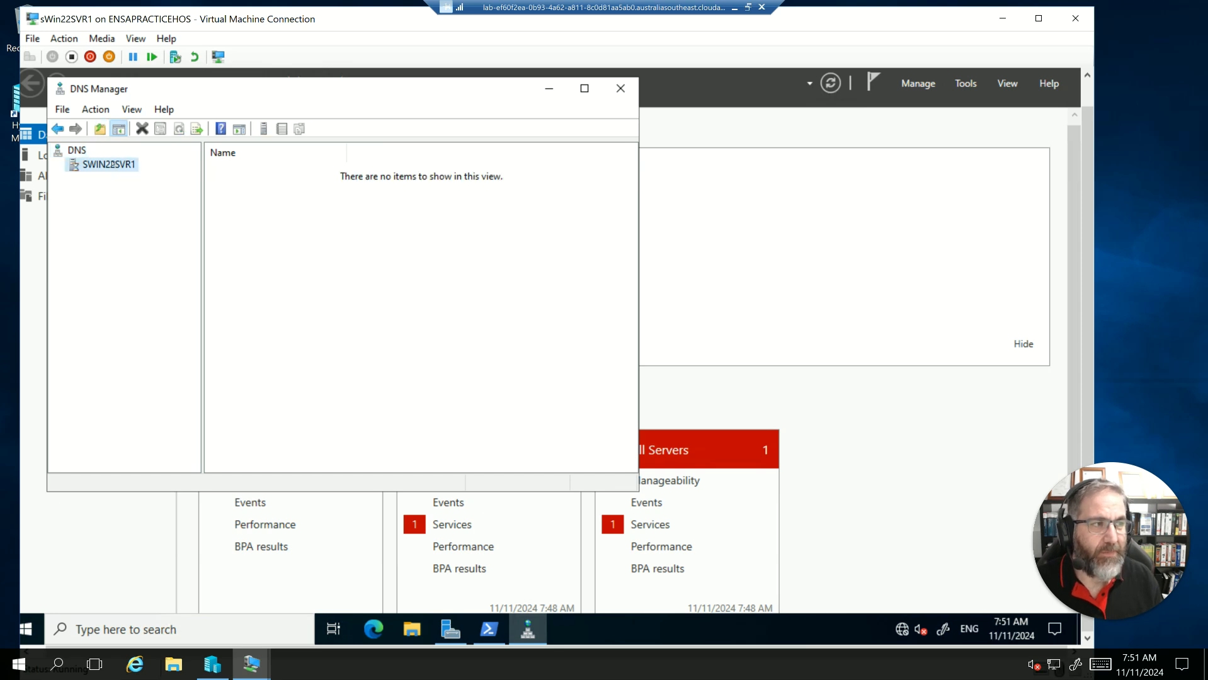
pyautogui.click(58, 166)
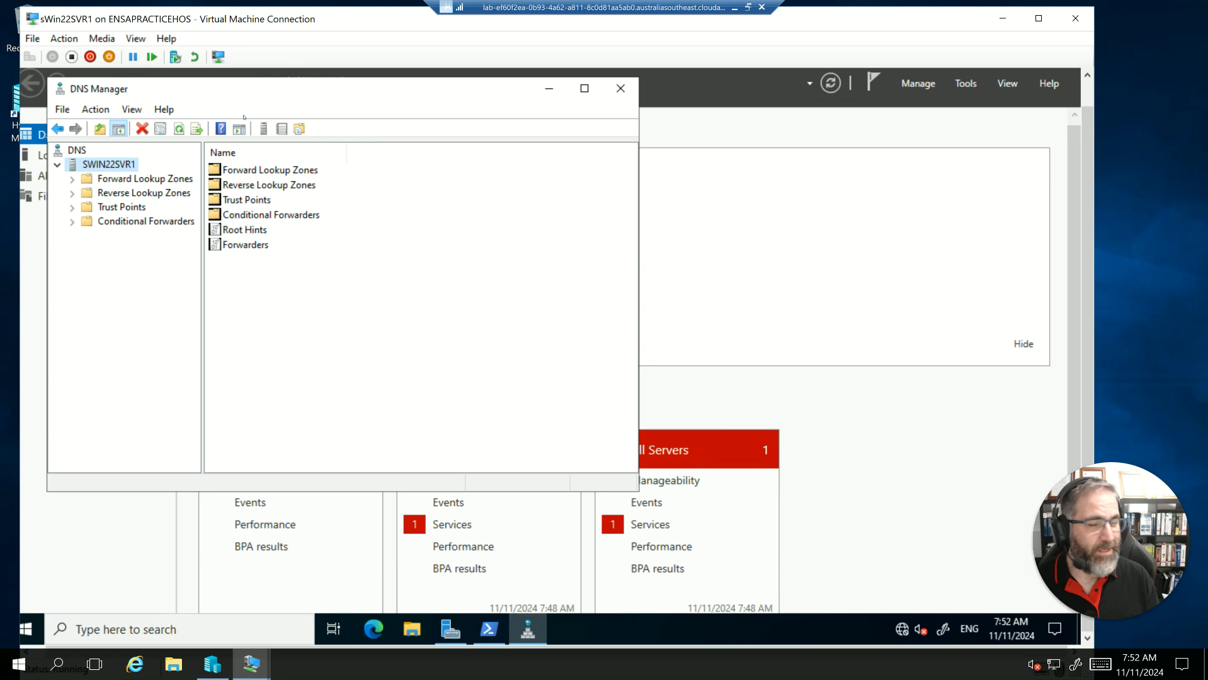
# - Minimize the sWin22SVR1 connection, reopen sWin22DC1 and minimize its Server Manager so only DNS Manager stays open
pyautogui.click(1007, 19)
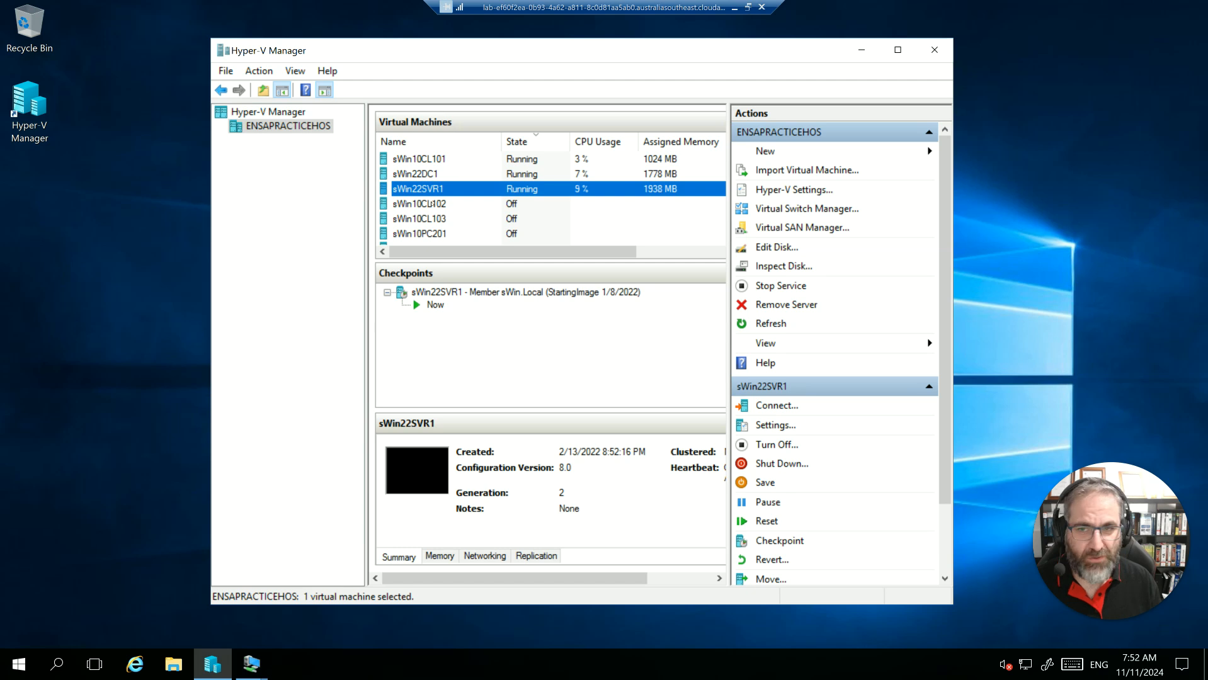
pyautogui.click(421, 175)
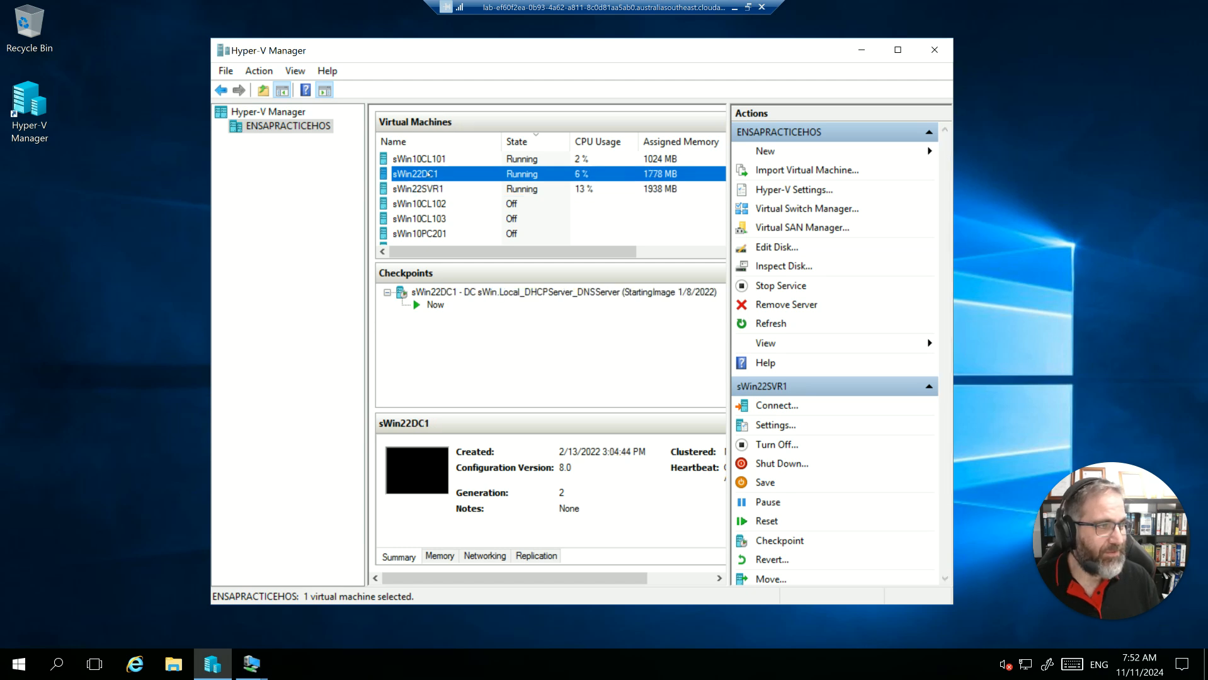
pyautogui.doubleClick(420, 175)
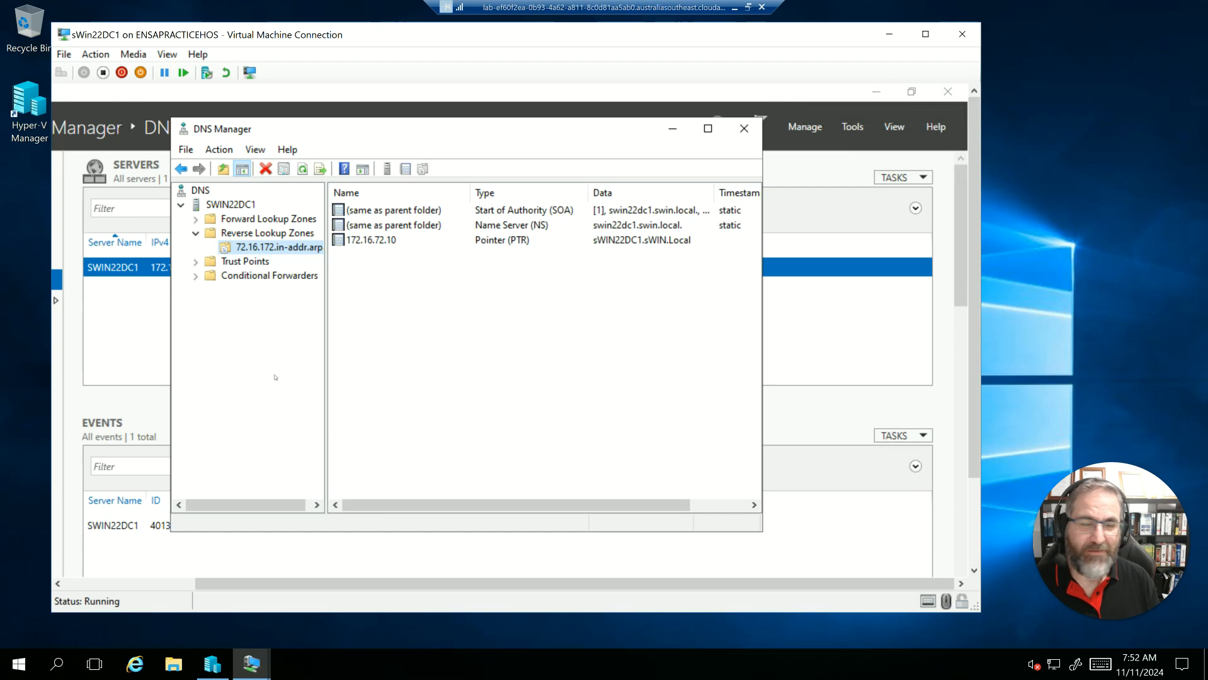
pyautogui.click(877, 91)
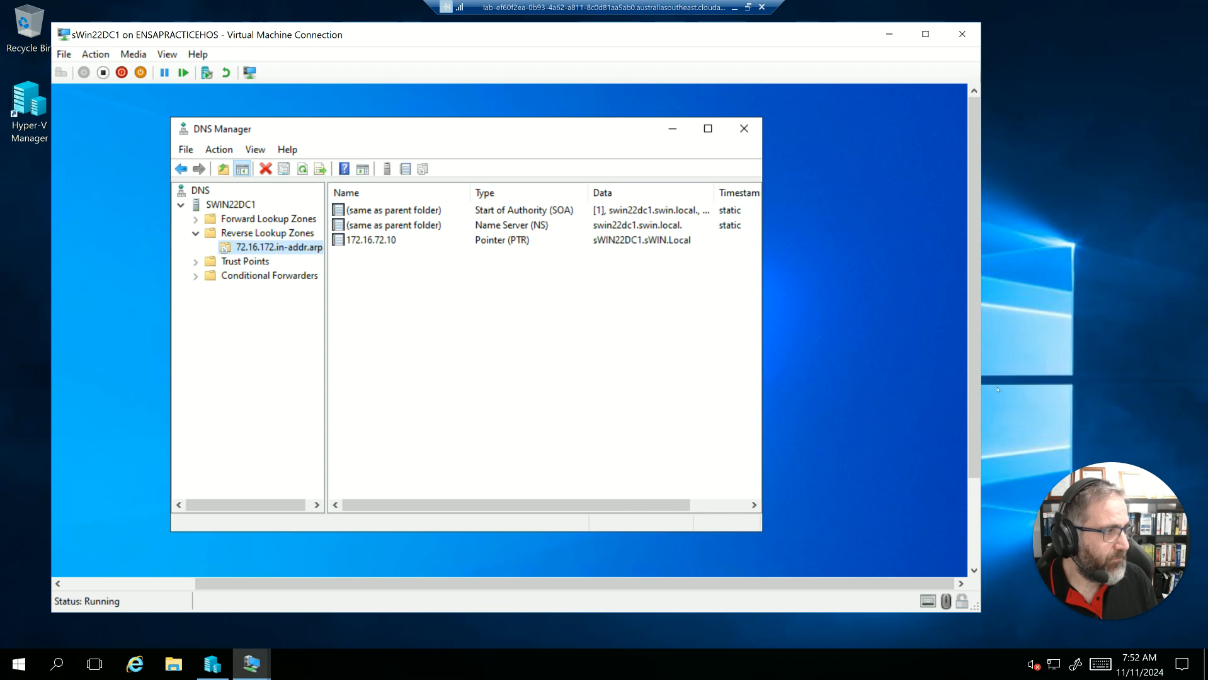
# - Search for PowerShell on sWin22DC1 and start Windows PowerShell as administrator
pyautogui.moveTo(974, 387); pyautogui.dragTo(974, 481)
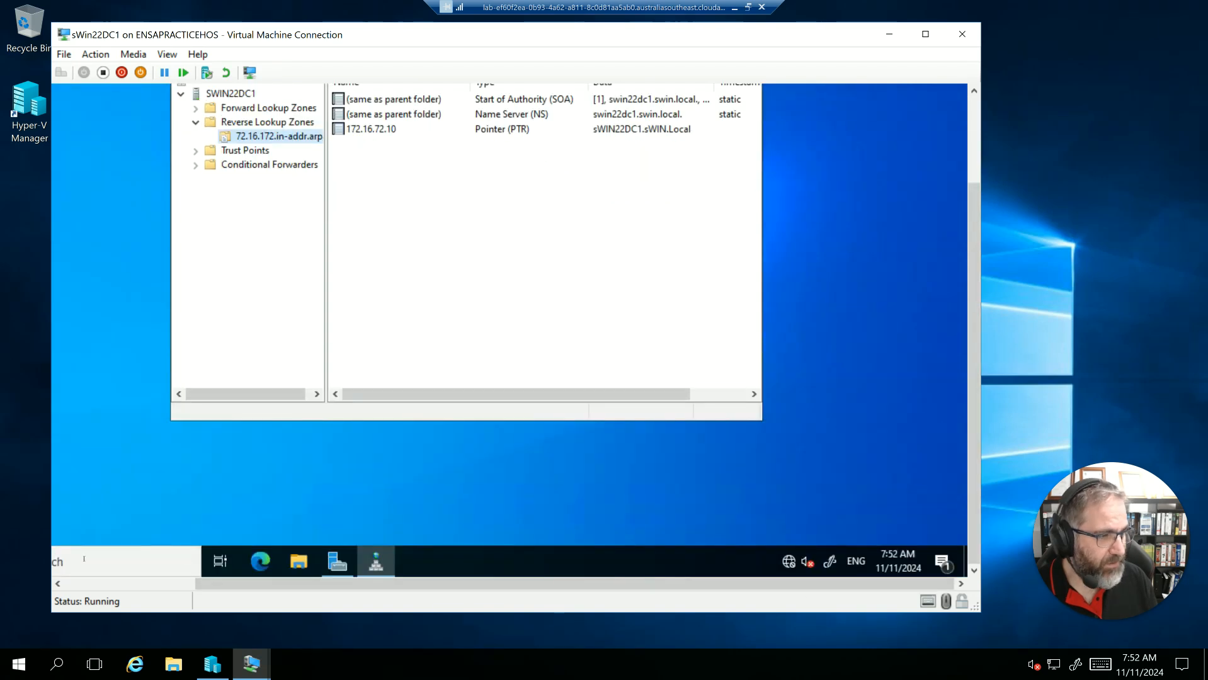
pyautogui.moveTo(268, 585); pyautogui.dragTo(137, 585)
pyautogui.click(149, 562)
pyautogui.write('power')
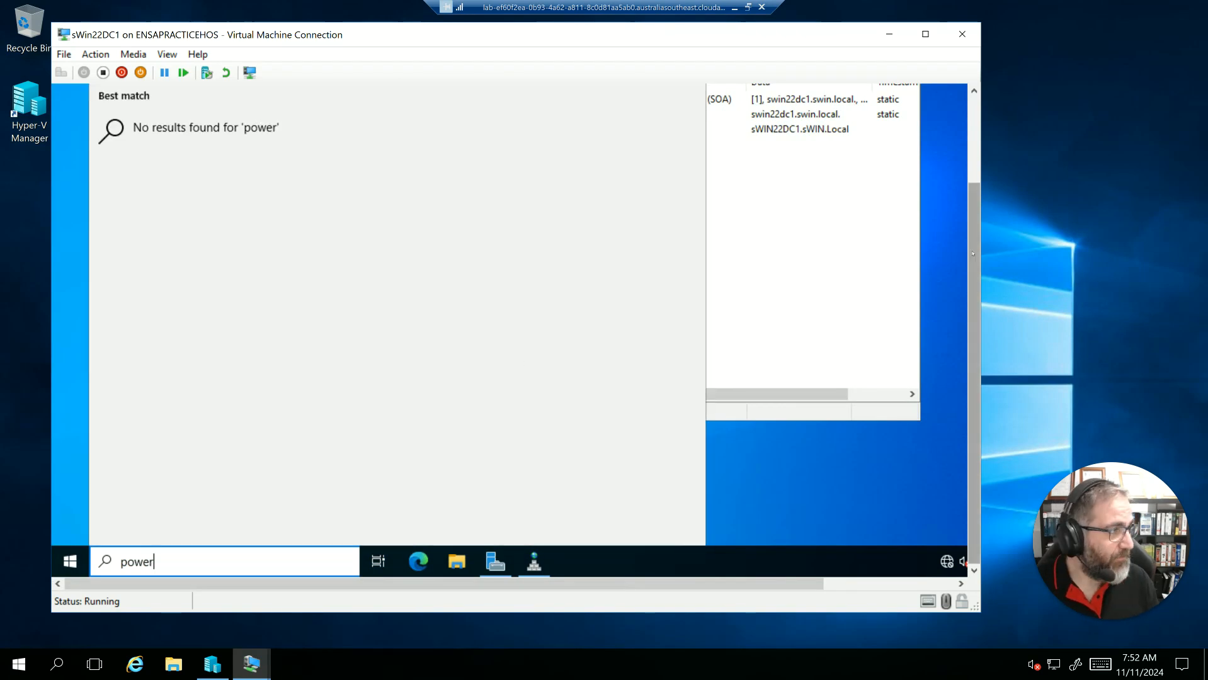
pyautogui.moveTo(973, 194); pyautogui.dragTo(974, 108)
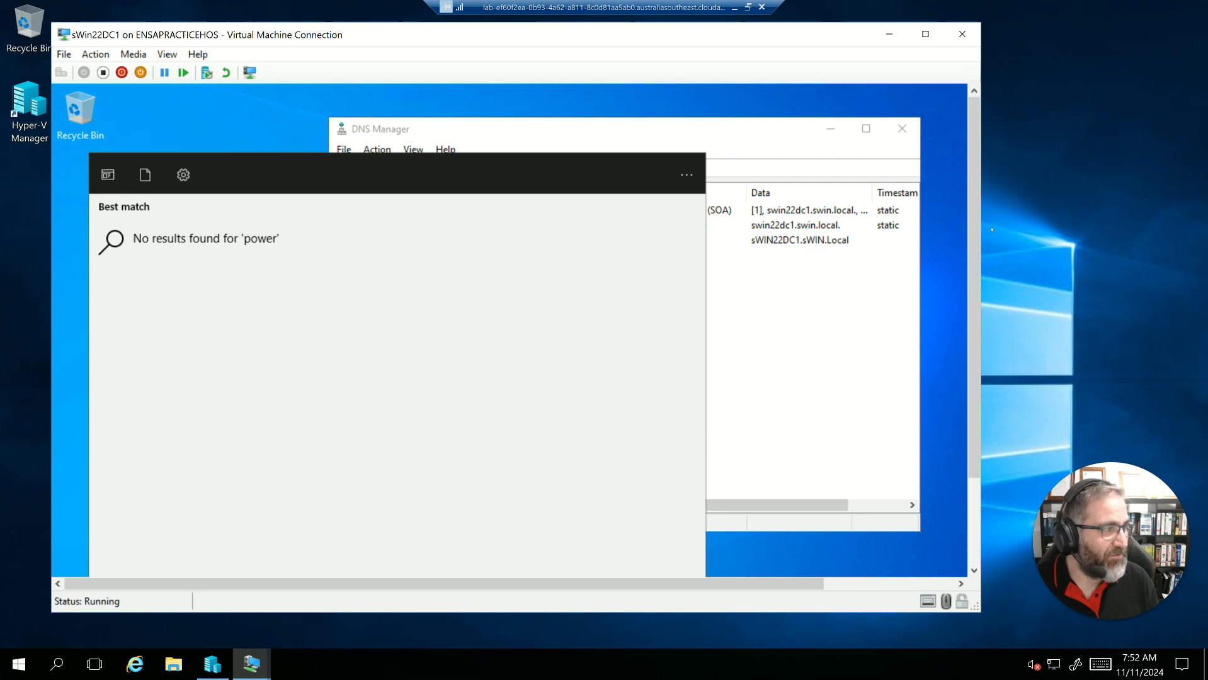
pyautogui.moveTo(974, 230); pyautogui.dragTo(973, 315)
pyautogui.write('shell')
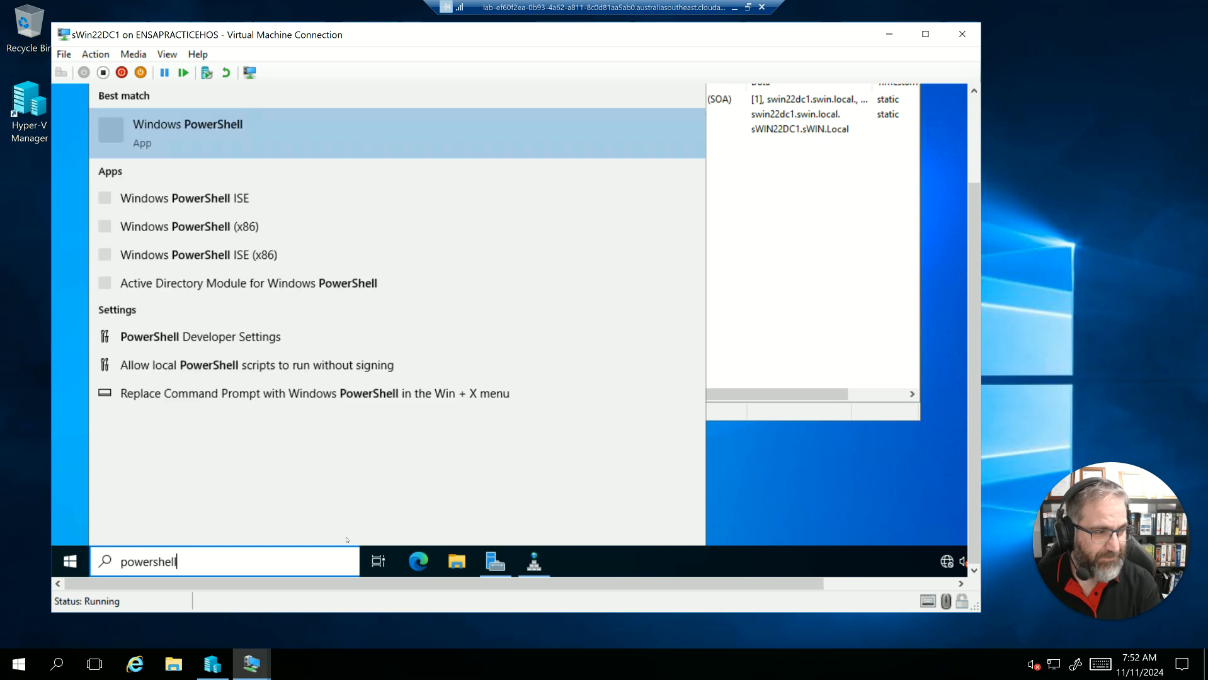
pyautogui.click(171, 128)
pyautogui.rightClick(190, 131)
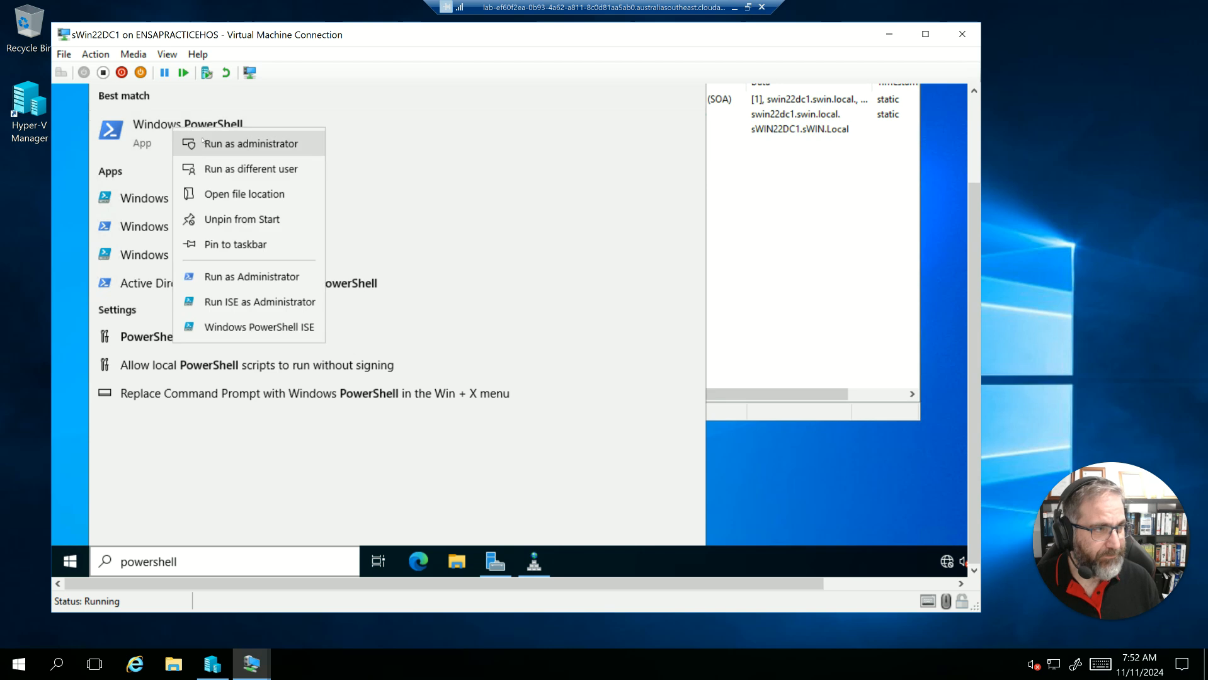
pyautogui.click(215, 146)
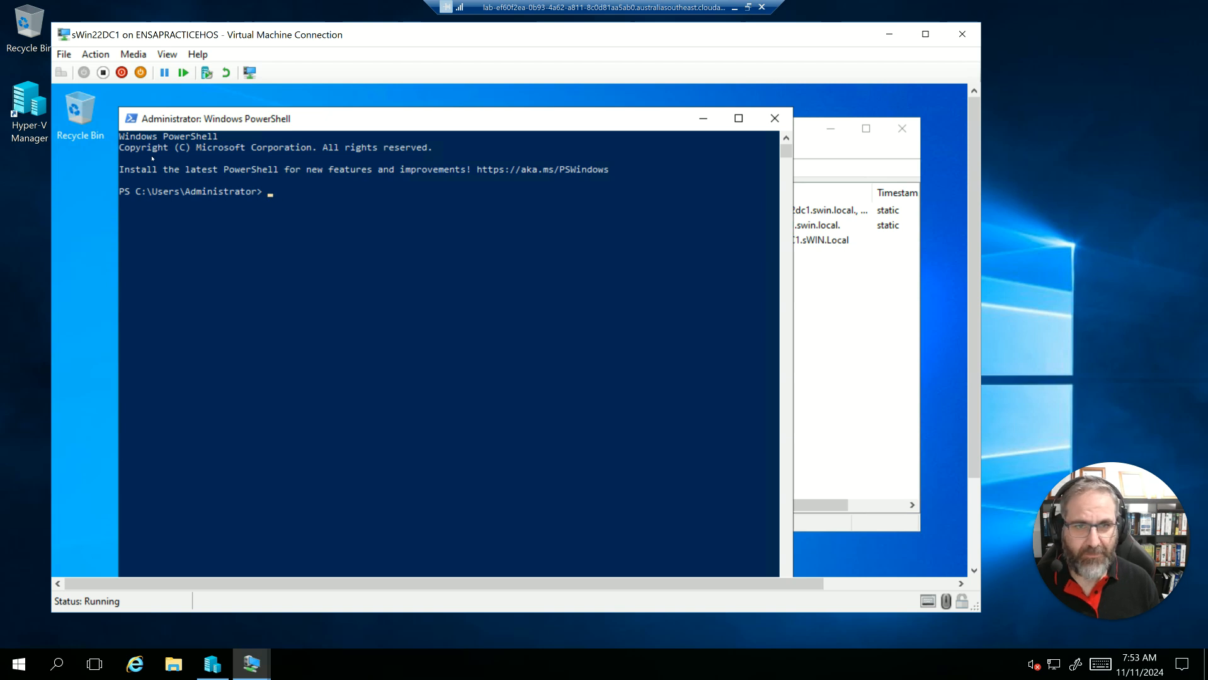
# - Paste and run the zone transfer script for sWin.Local with primary server sWin22DC1 and secondary server IP 172.16.32.11, and return to a clear prompt
pyautogui.rightClick(309, 193)
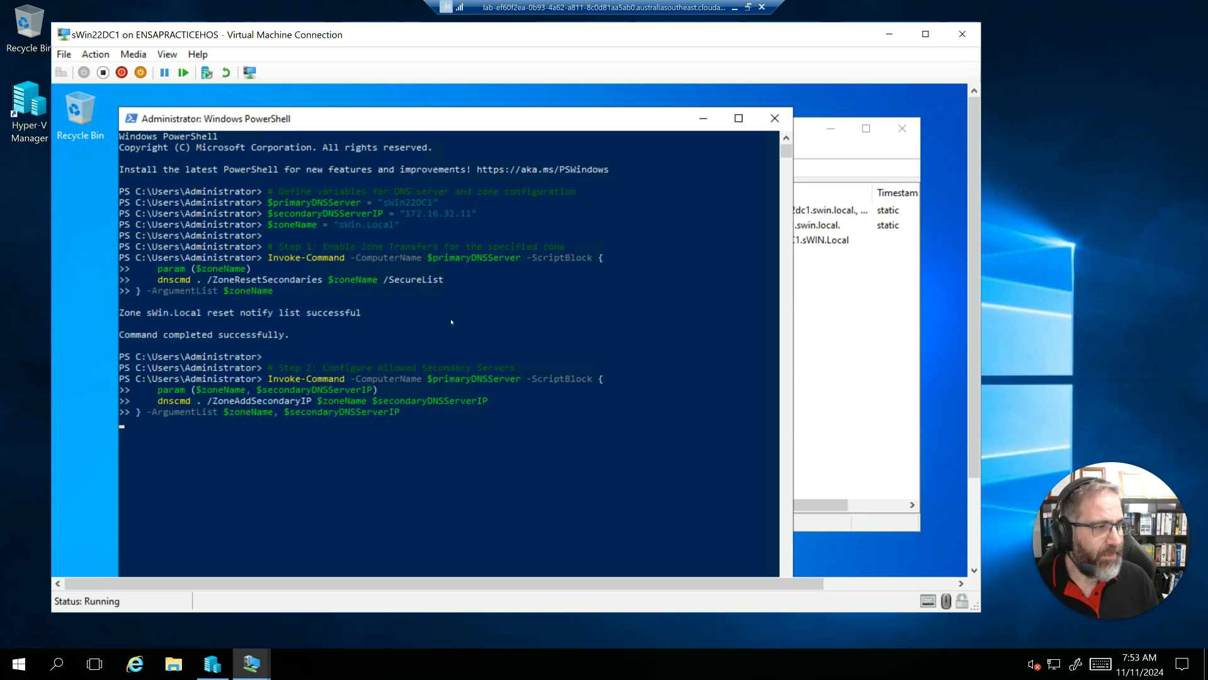
pyautogui.scroll(4, 369, 115)
pyautogui.moveTo(369, 115); pyautogui.dragTo(352, 87)
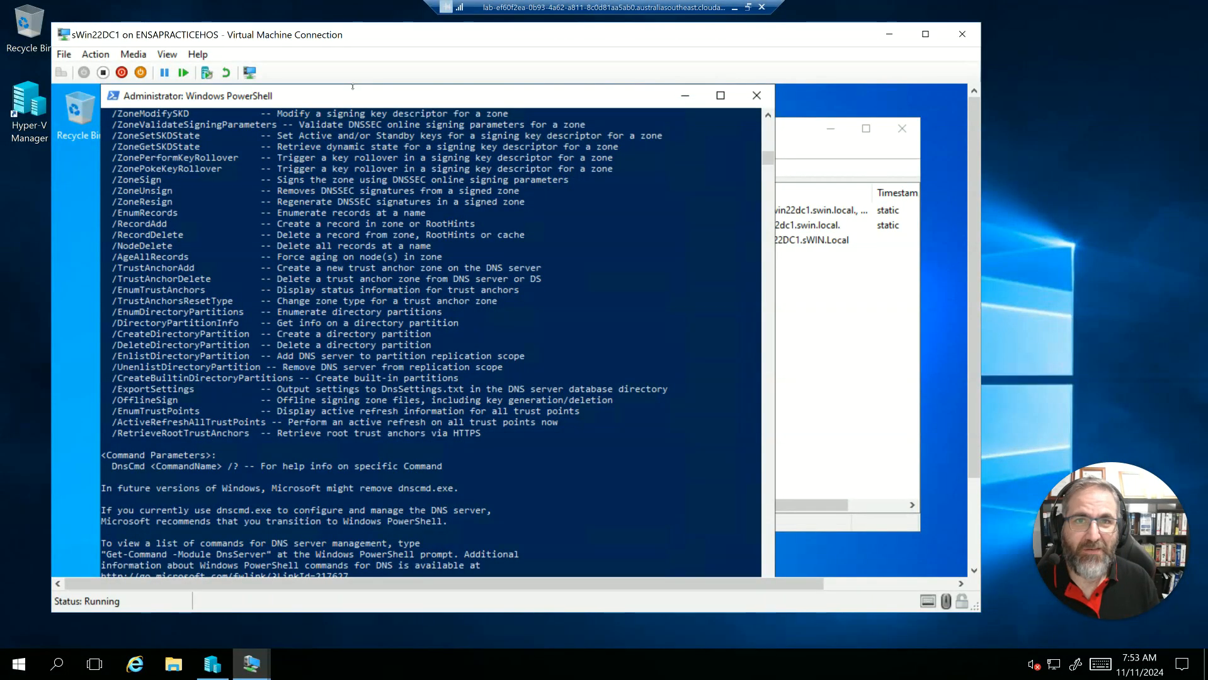
pyautogui.moveTo(976, 403); pyautogui.dragTo(989, 488)
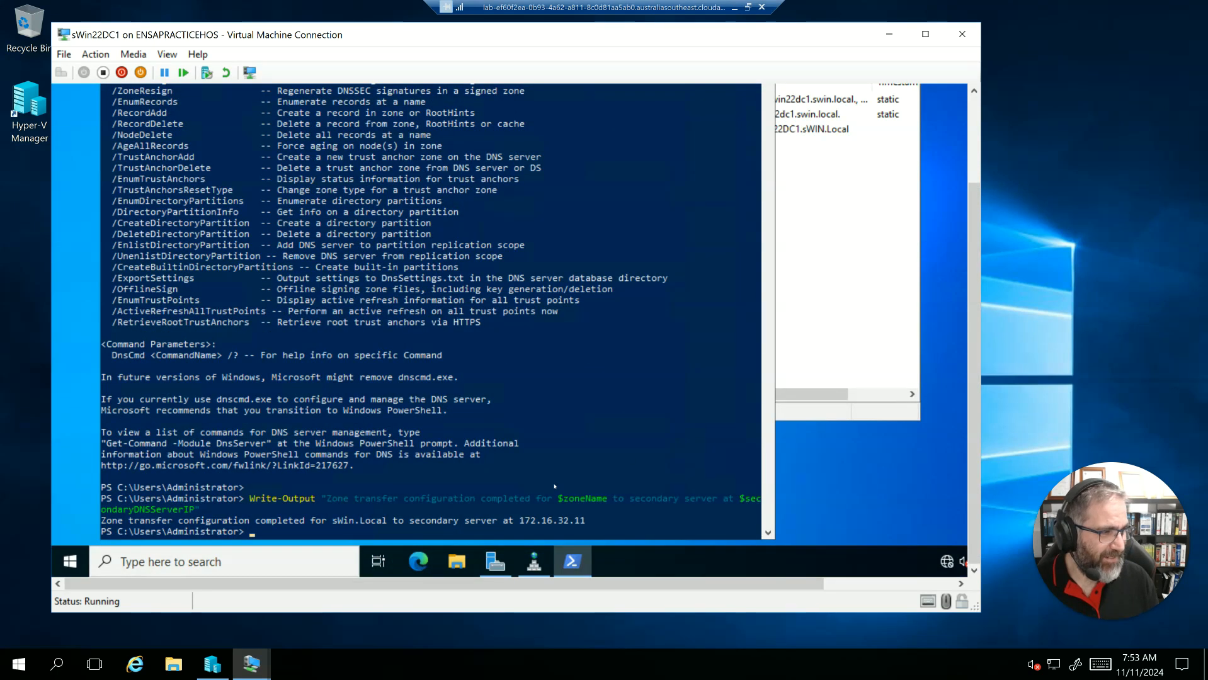
pyautogui.press('Return')
pyautogui.press('Return')
pyautogui.press('Return')
pyautogui.press('Return')
pyautogui.press('Return')
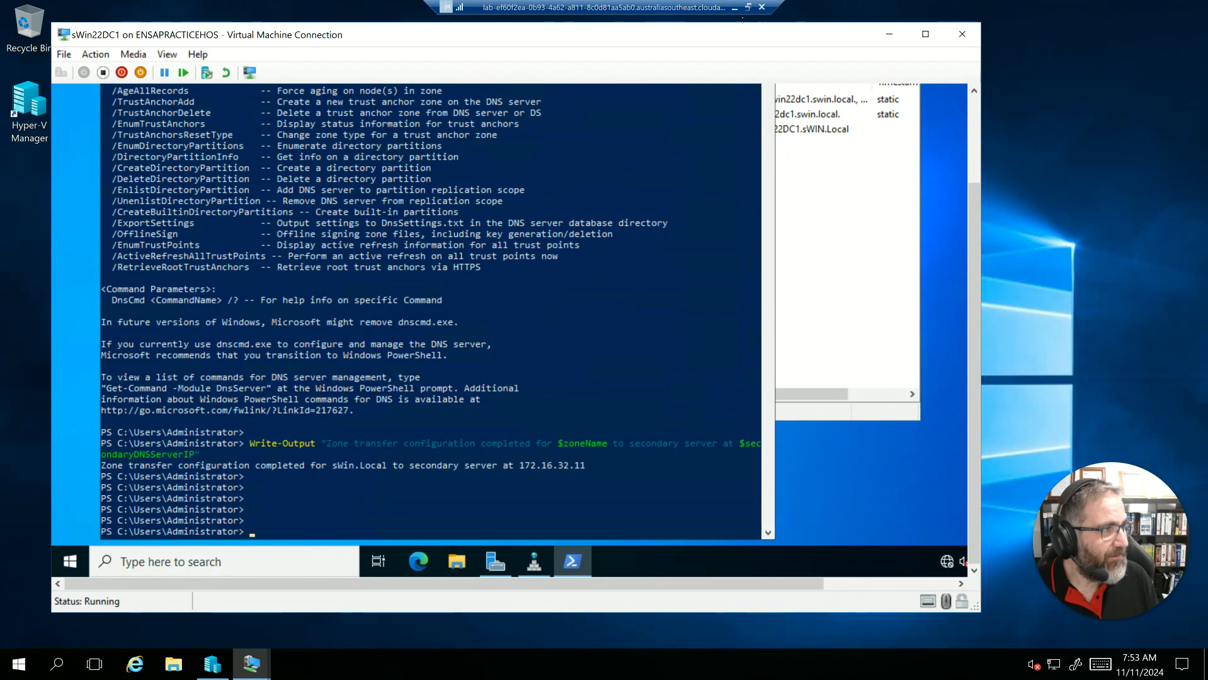
# - Switch to Hyper-V Manager and open the sWin22SVR1 virtual machine connection
pyautogui.click(215, 665)
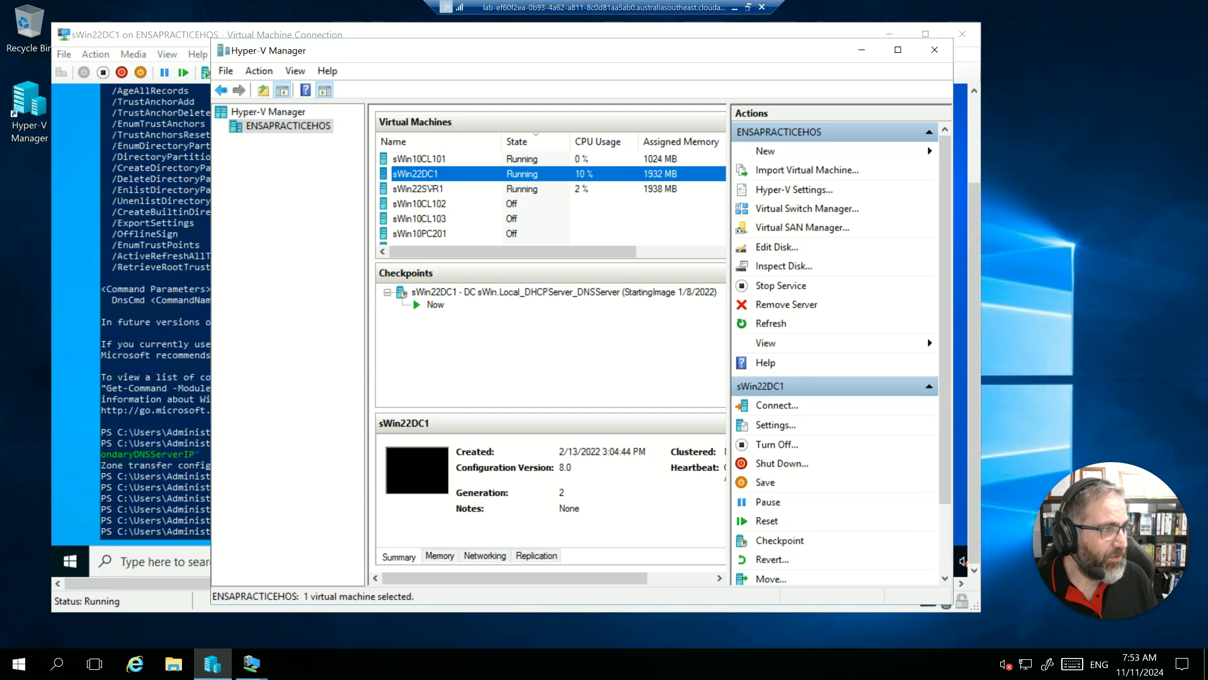
pyautogui.doubleClick(430, 189)
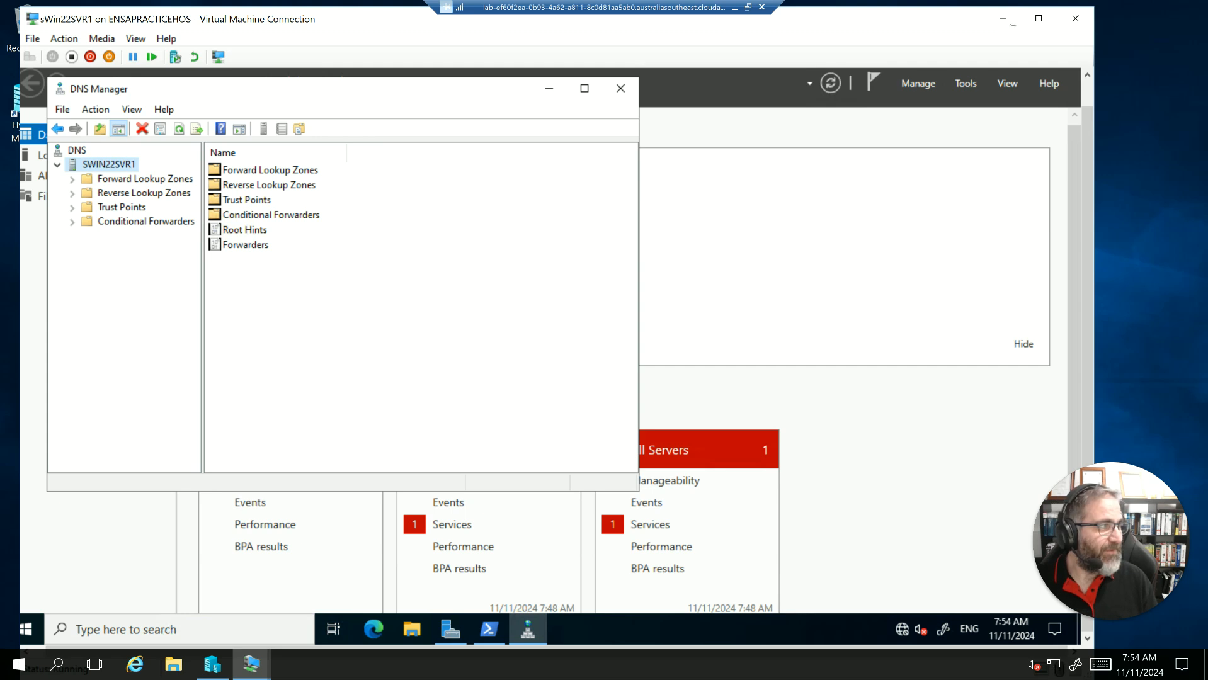
pyautogui.click(212, 664)
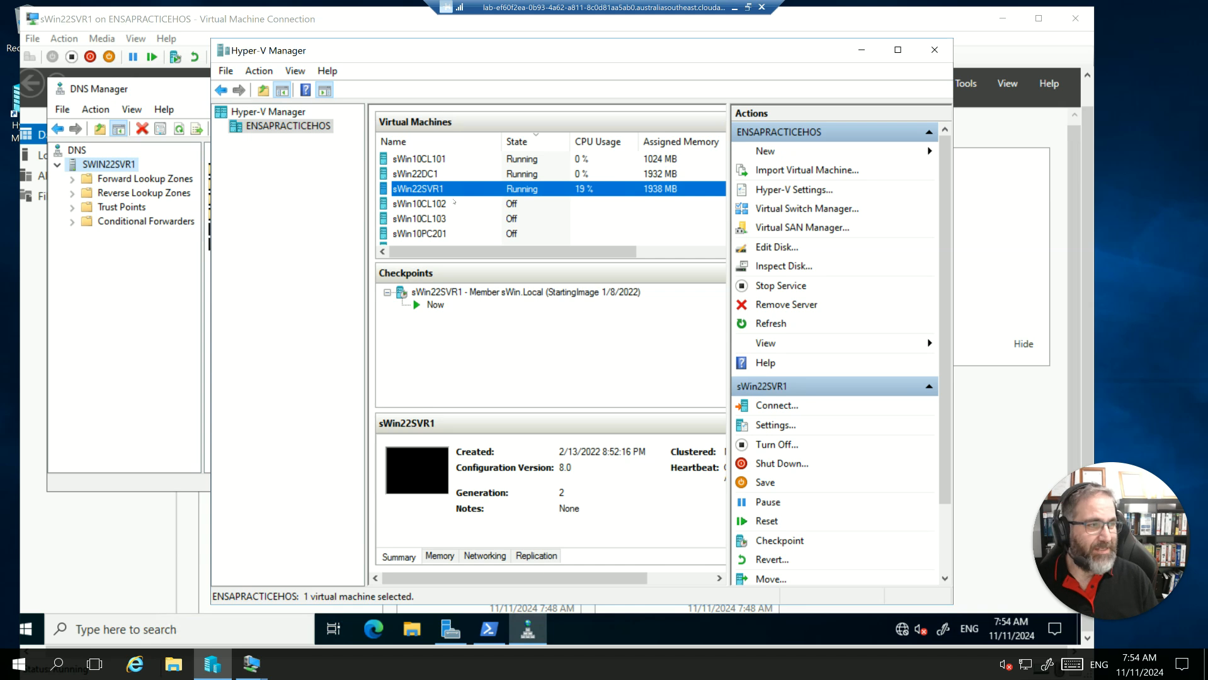
pyautogui.click(419, 174)
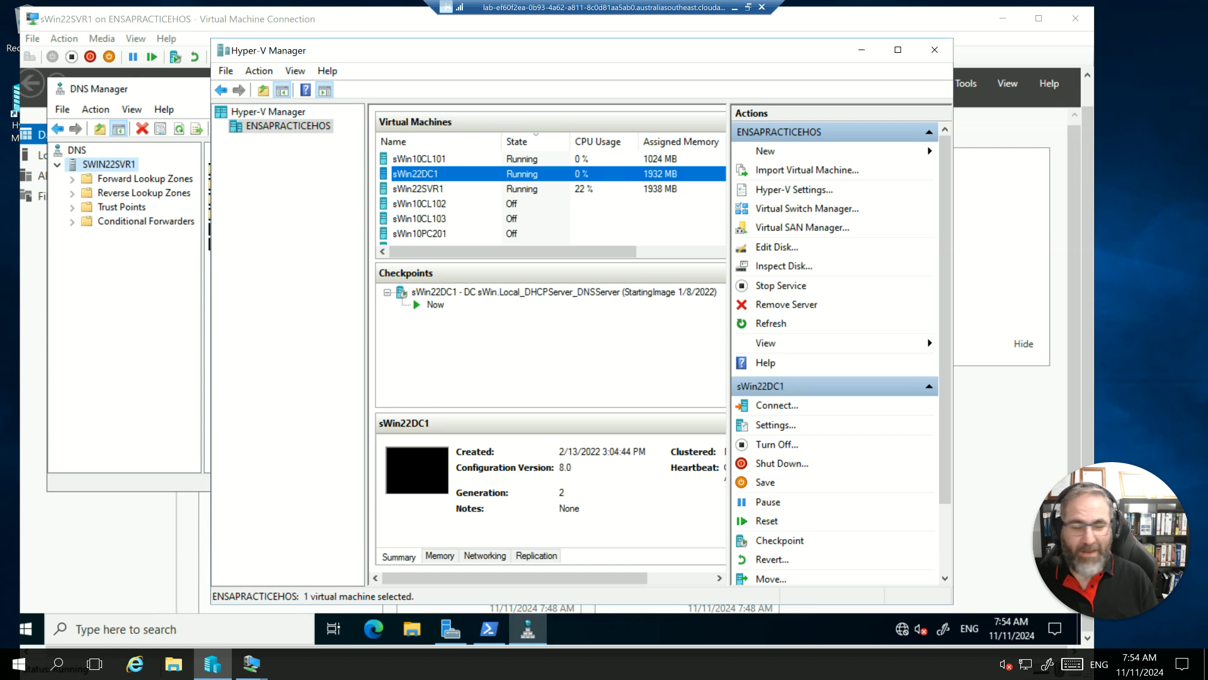
pyautogui.click(418, 188)
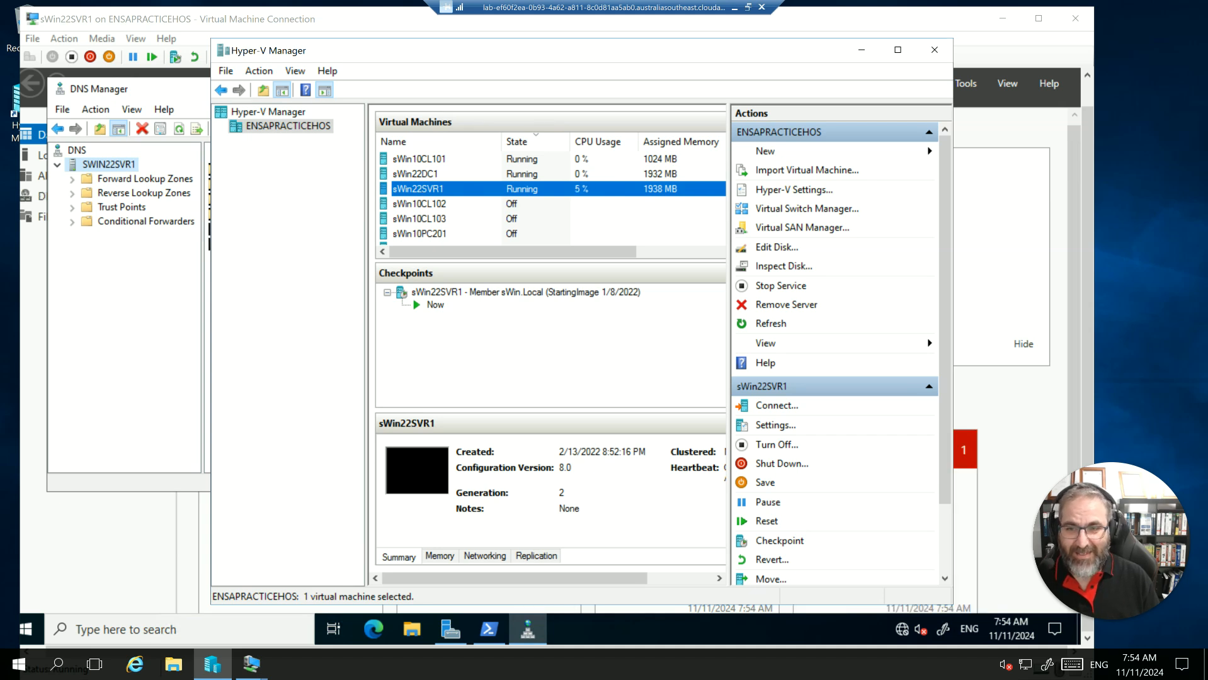
pyautogui.click(429, 173)
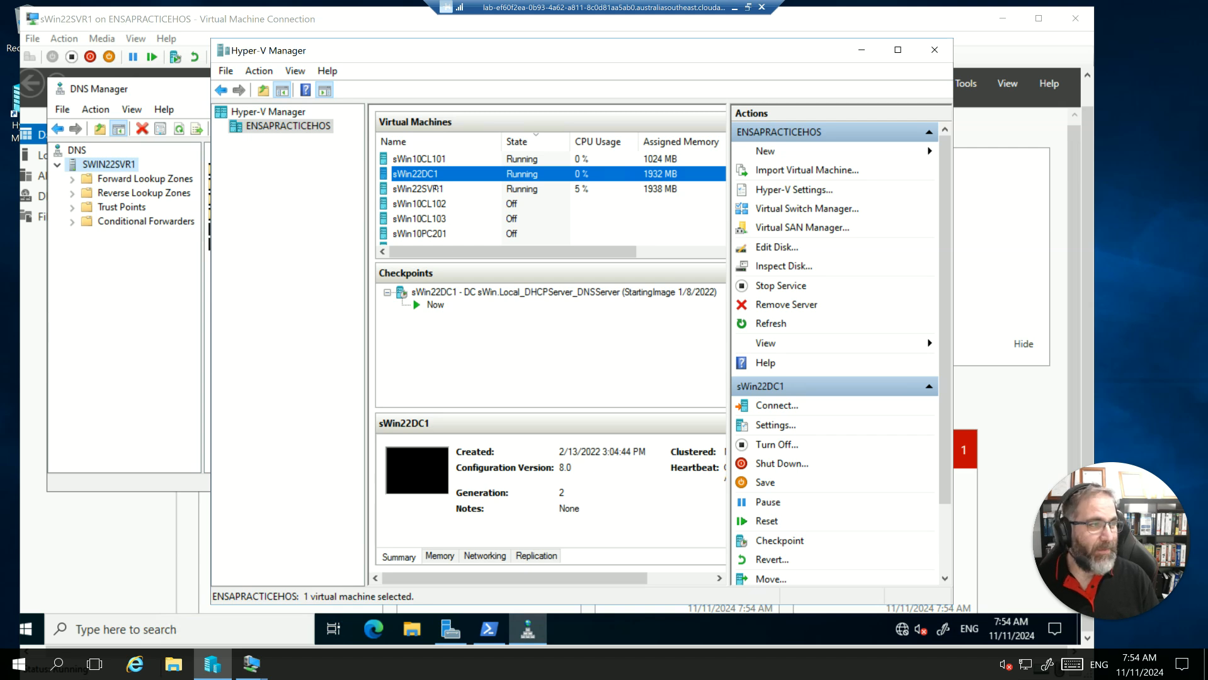
pyautogui.doubleClick(435, 189)
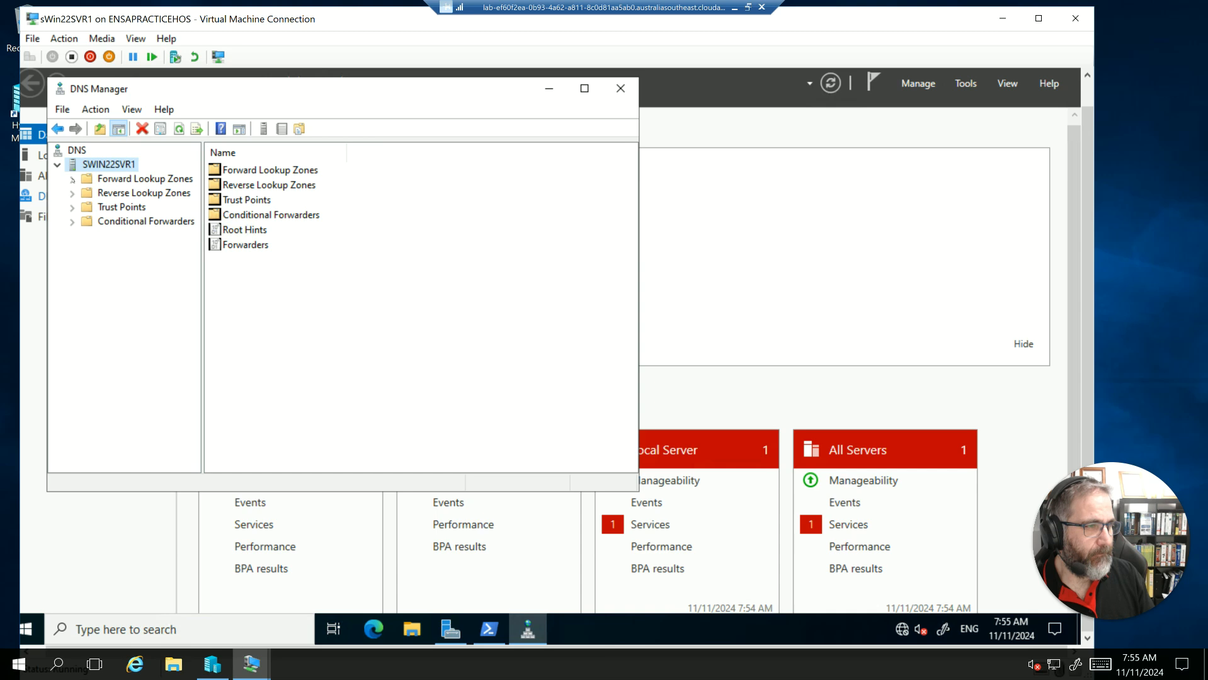
# - Check the forward lookup zones, reverse lookup zones and trust points on SWIN22SVR1 for transferred content
pyautogui.click(73, 180)
pyautogui.click(73, 206)
pyautogui.click(74, 194)
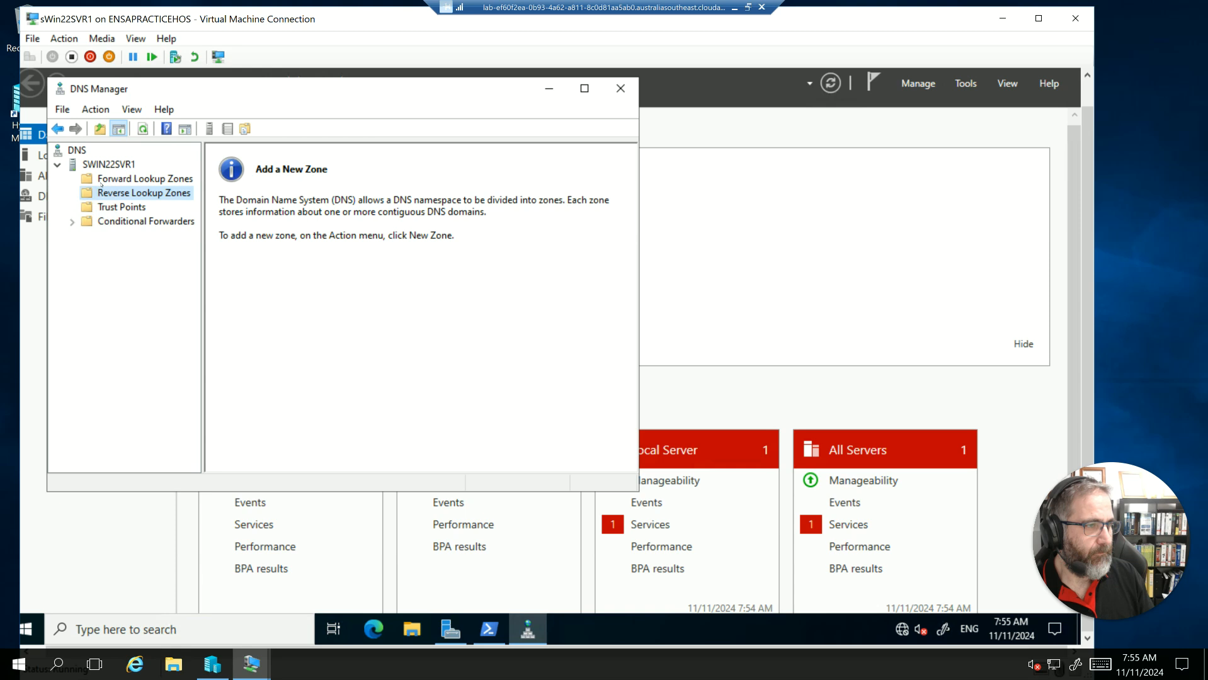
pyautogui.click(101, 183)
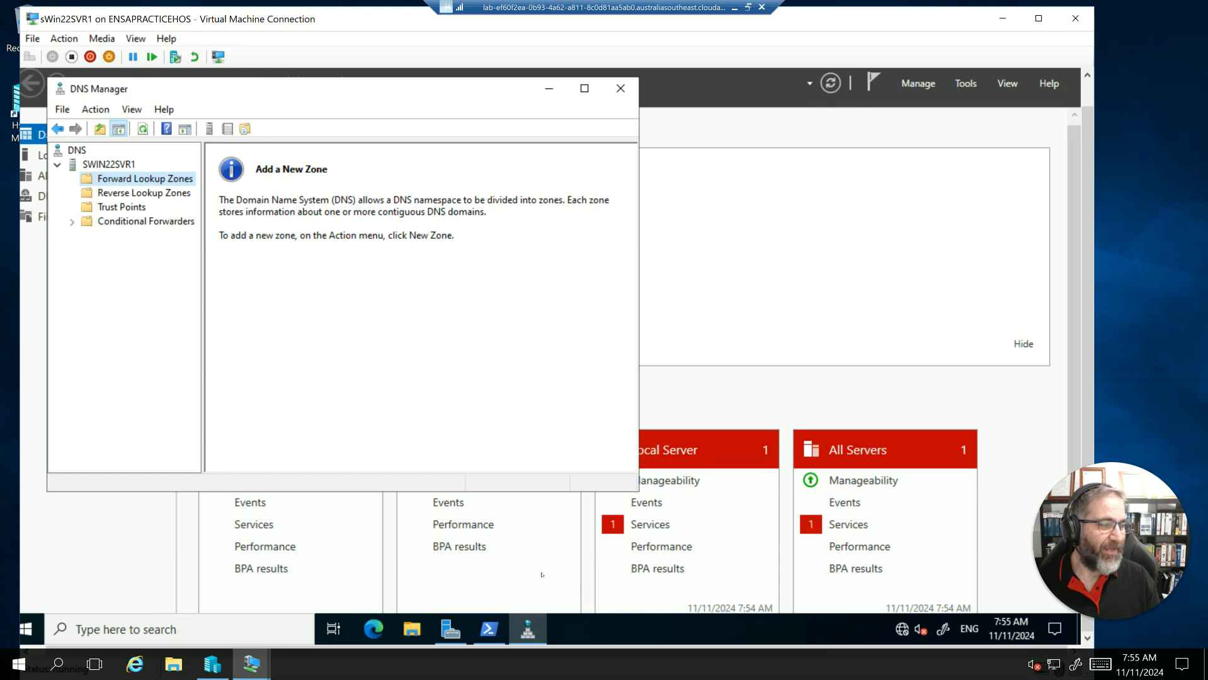
# - Reopen the sWin22DC1 connection through Hyper-V Manager, minimize PowerShell and reposition the DNS Manager window
pyautogui.click(209, 677)
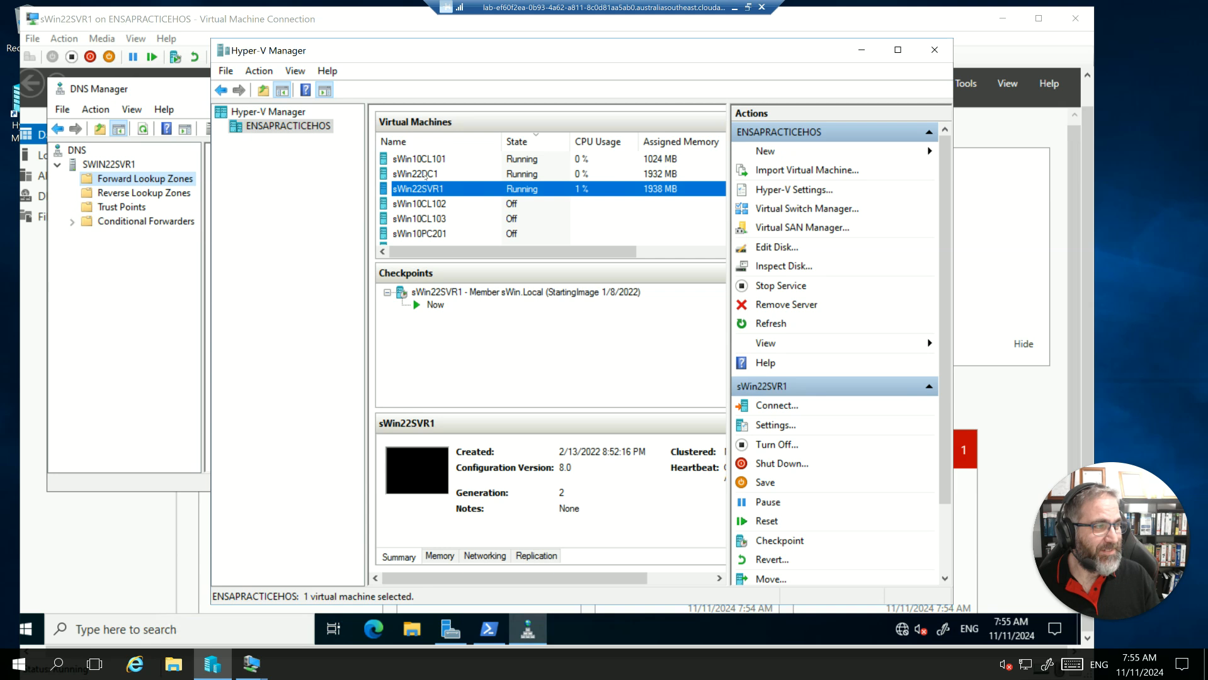
pyautogui.doubleClick(414, 174)
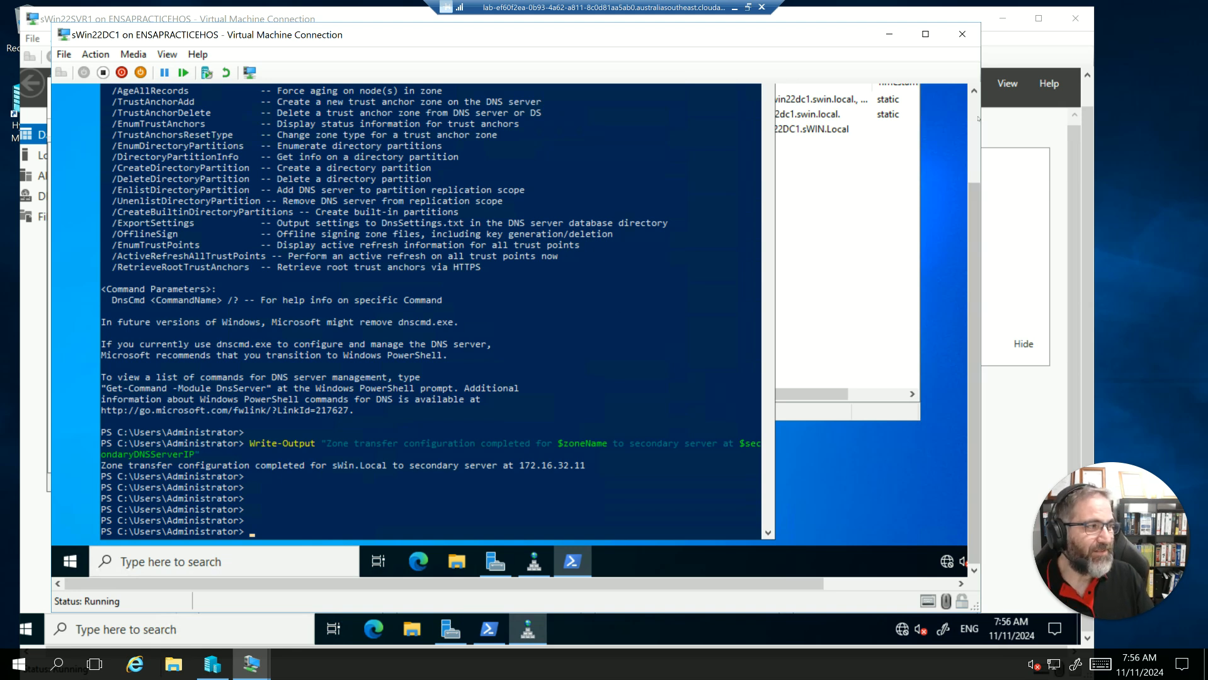
pyautogui.moveTo(978, 244); pyautogui.dragTo(964, 81)
pyautogui.moveTo(974, 177); pyautogui.dragTo(975, 220)
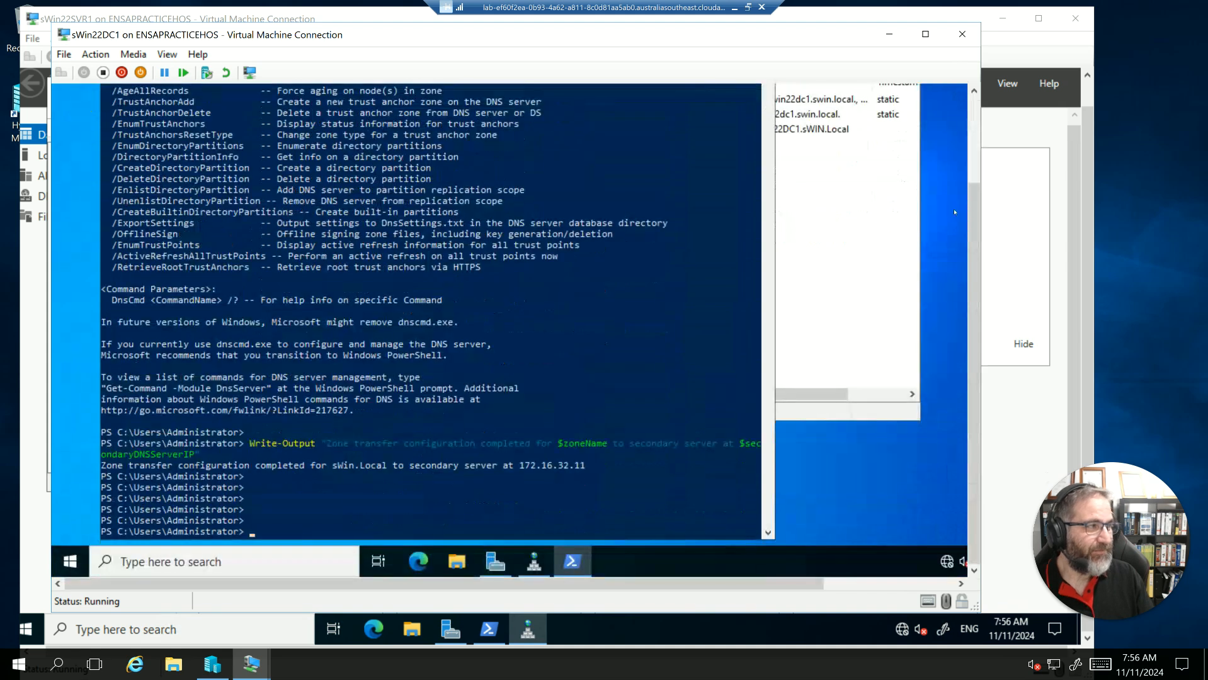
pyautogui.moveTo(976, 135); pyautogui.dragTo(970, 81)
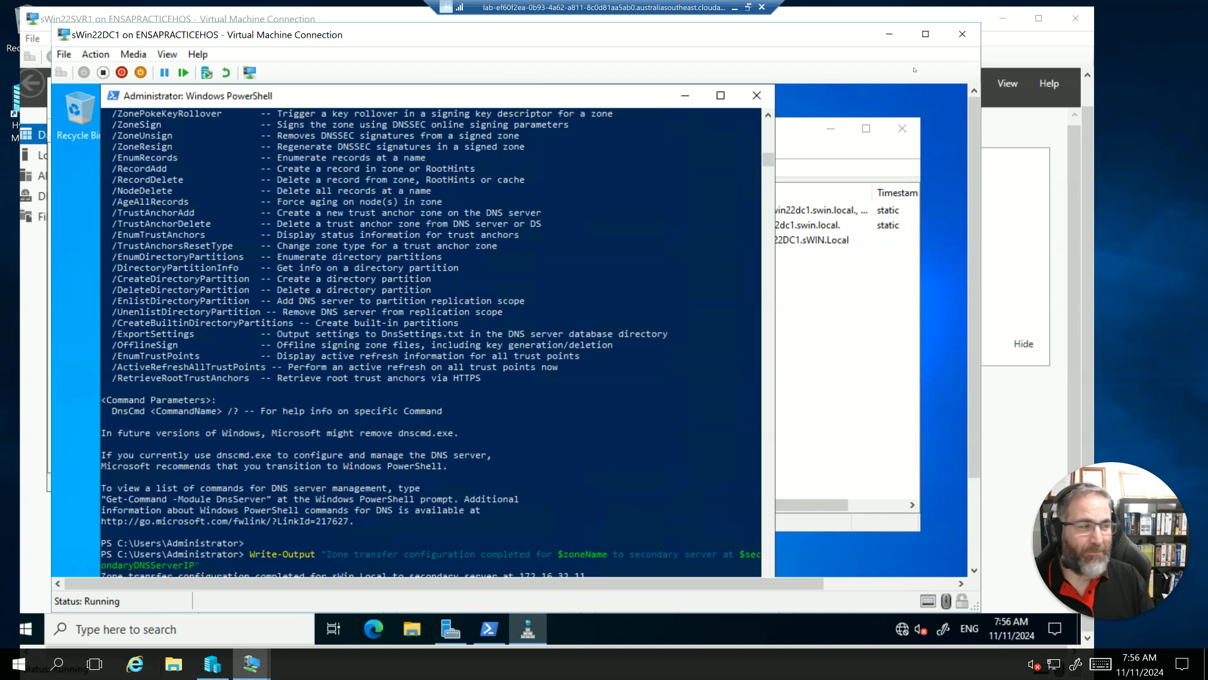
pyautogui.click(687, 96)
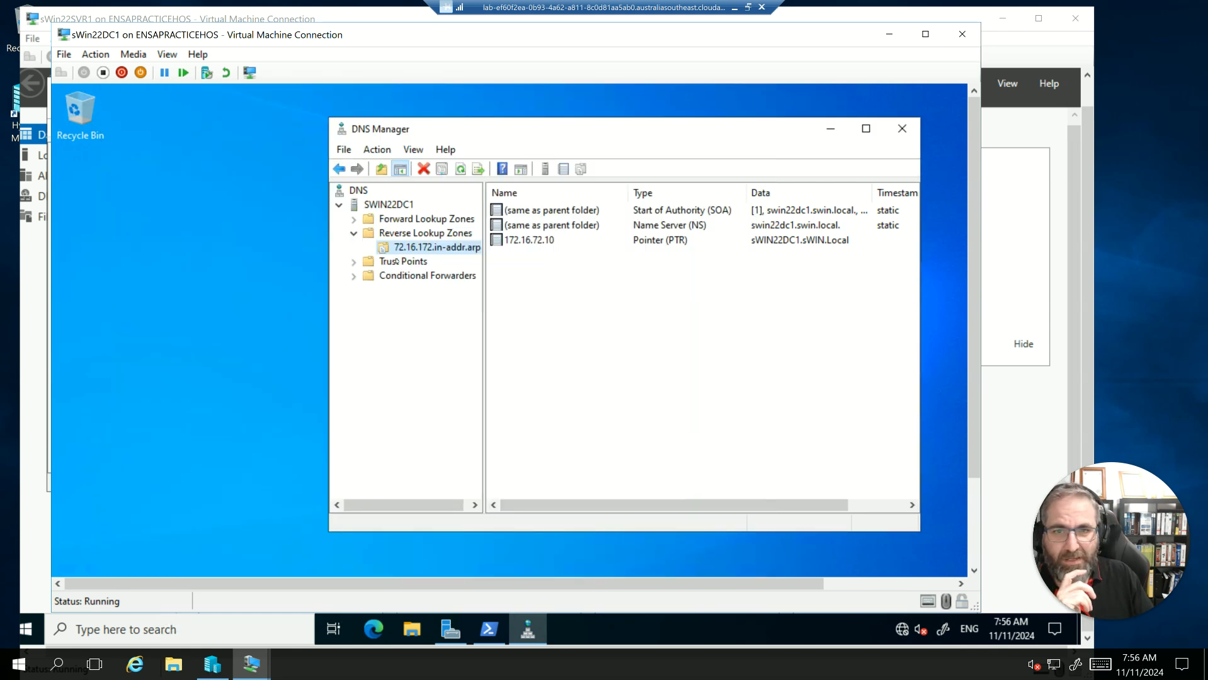
pyautogui.moveTo(558, 134); pyautogui.dragTo(462, 121)
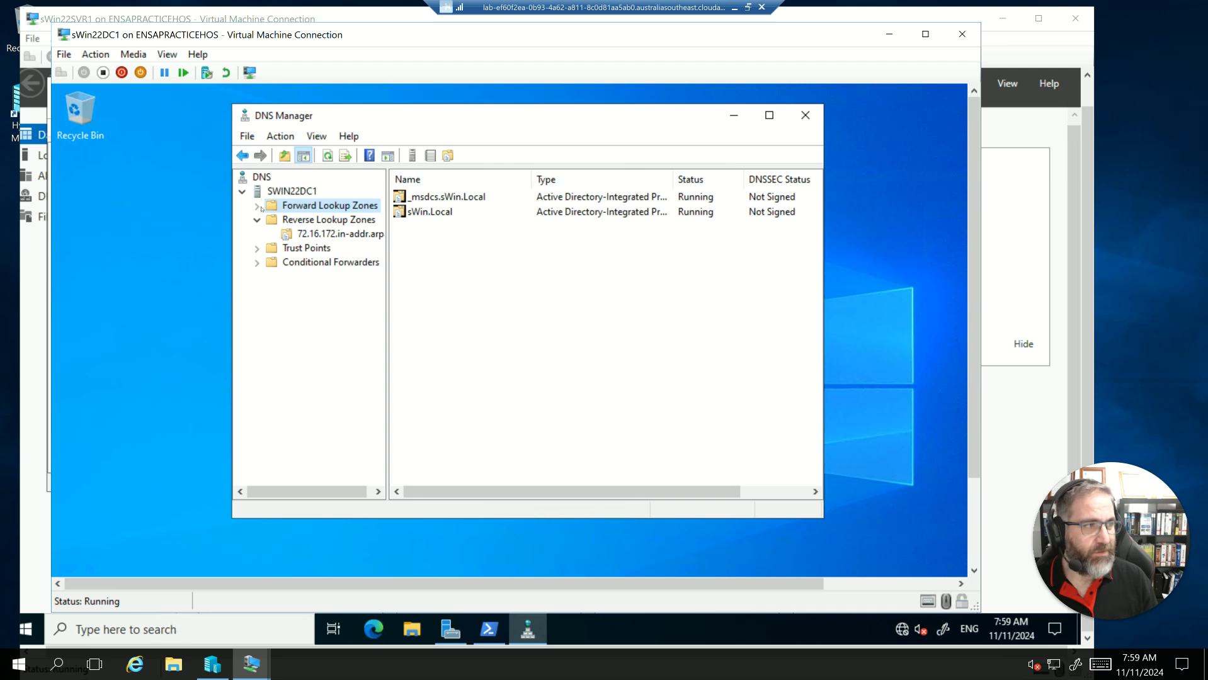
# - Expand the forward lookup zones on SWIN22DC1 and open the properties of the sWin.Local zone
pyautogui.click(258, 207)
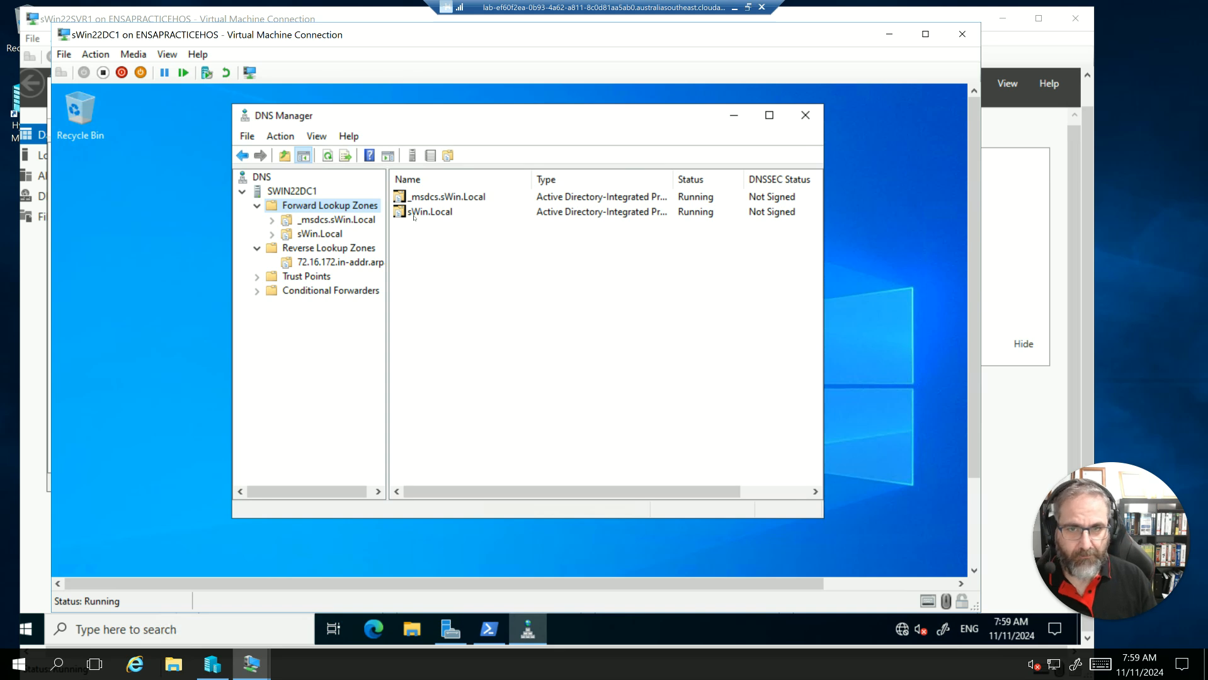
pyautogui.click(414, 214)
pyautogui.rightClick(414, 217)
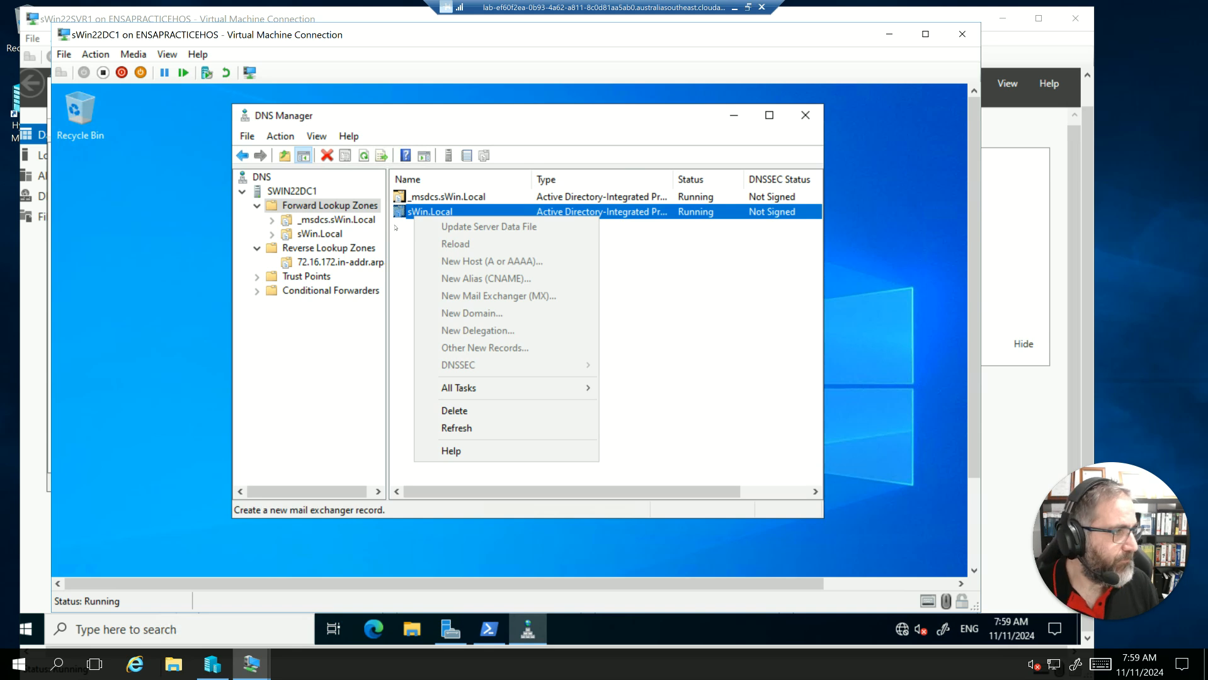
pyautogui.click(692, 254)
pyautogui.click(410, 215)
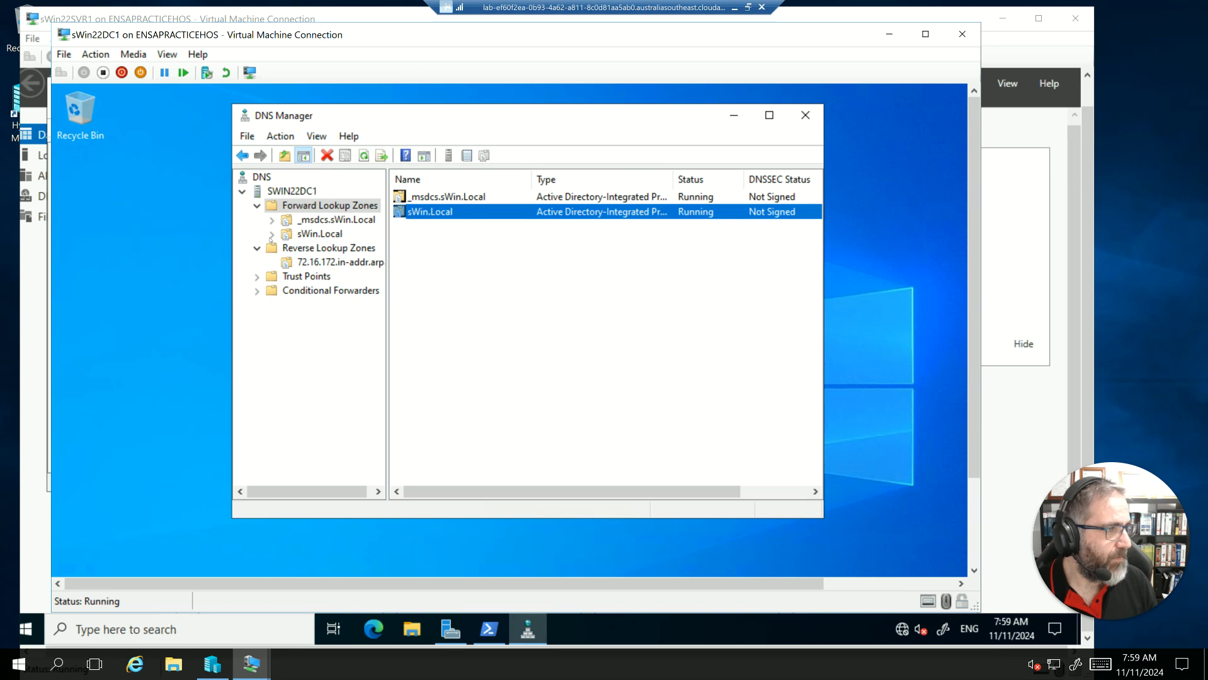
pyautogui.doubleClick(315, 234)
pyautogui.rightClick(318, 234)
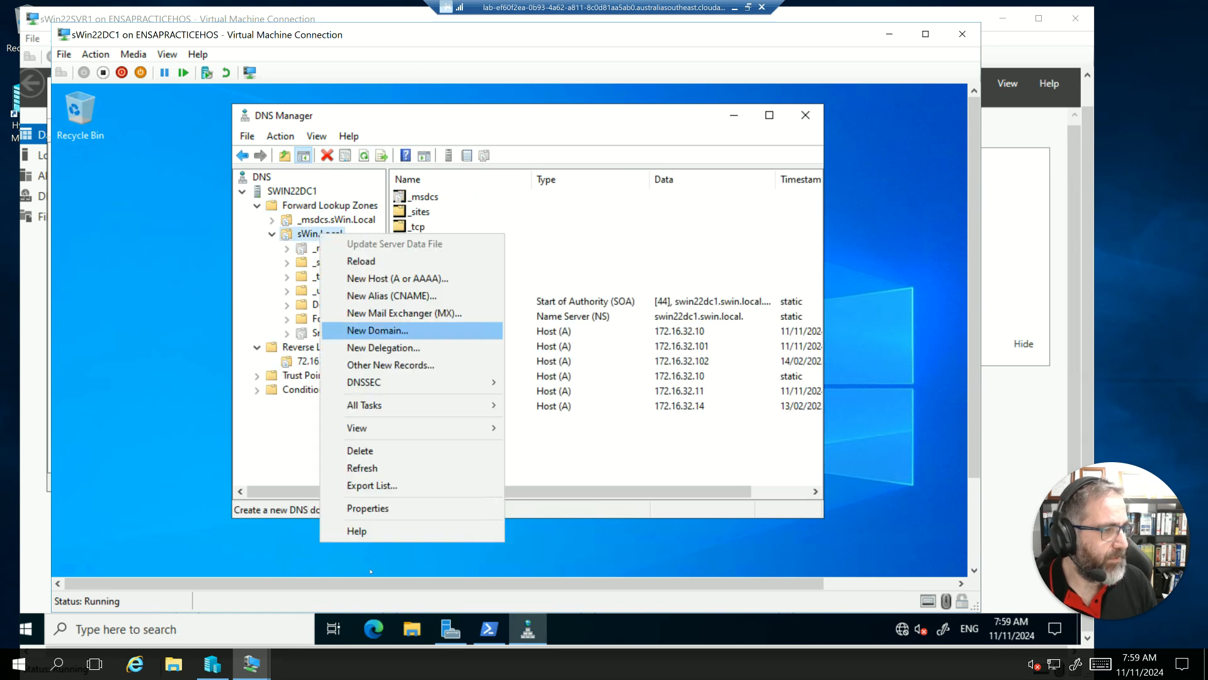
pyautogui.press('Escape')
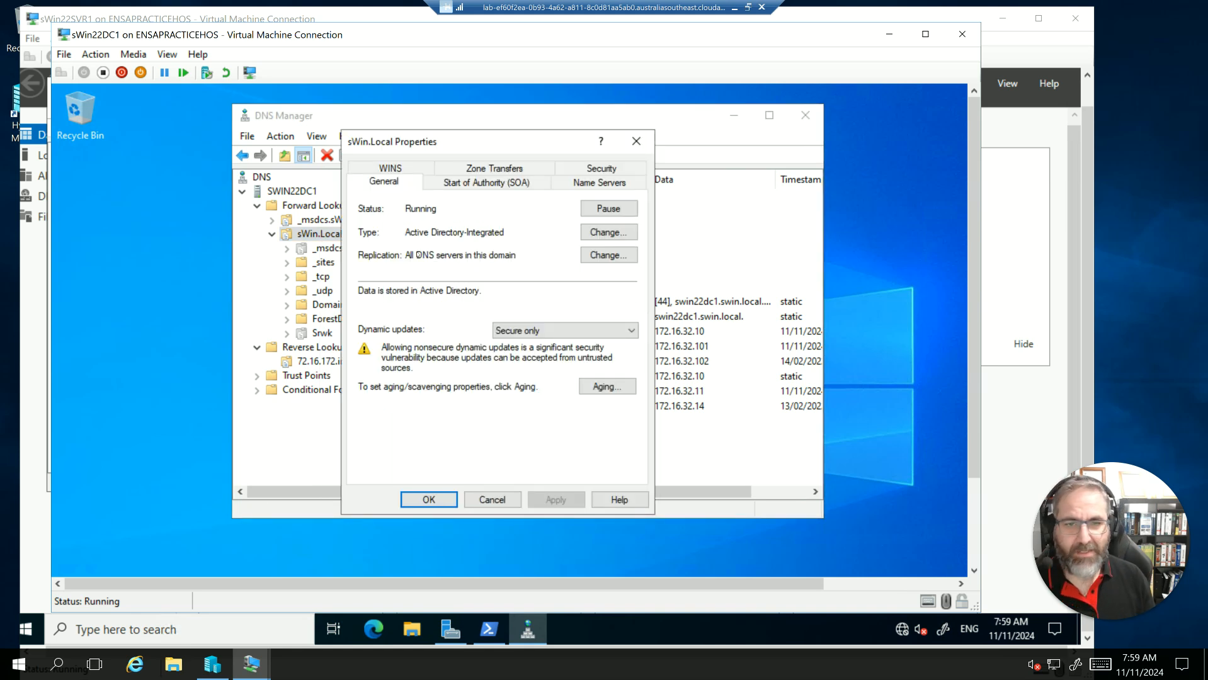
# - Set the TTL of sWin.Local's Start of Authority record to 2 hours and apply the change
pyautogui.click(494, 182)
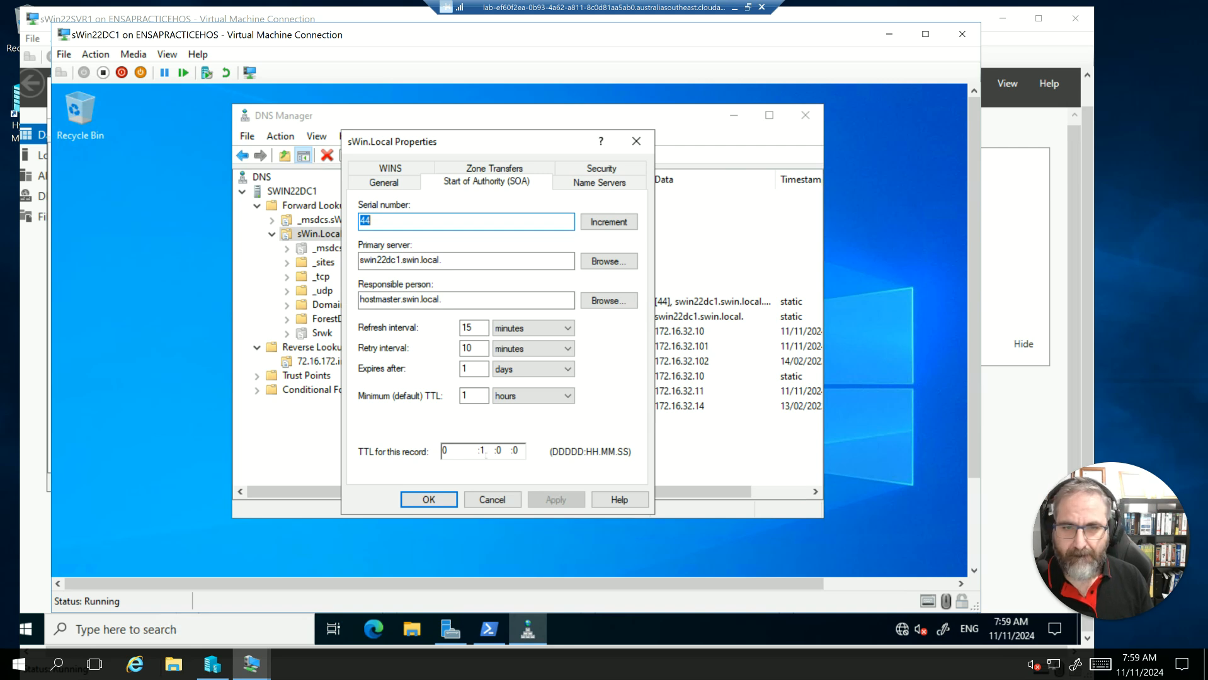
pyautogui.click(485, 450)
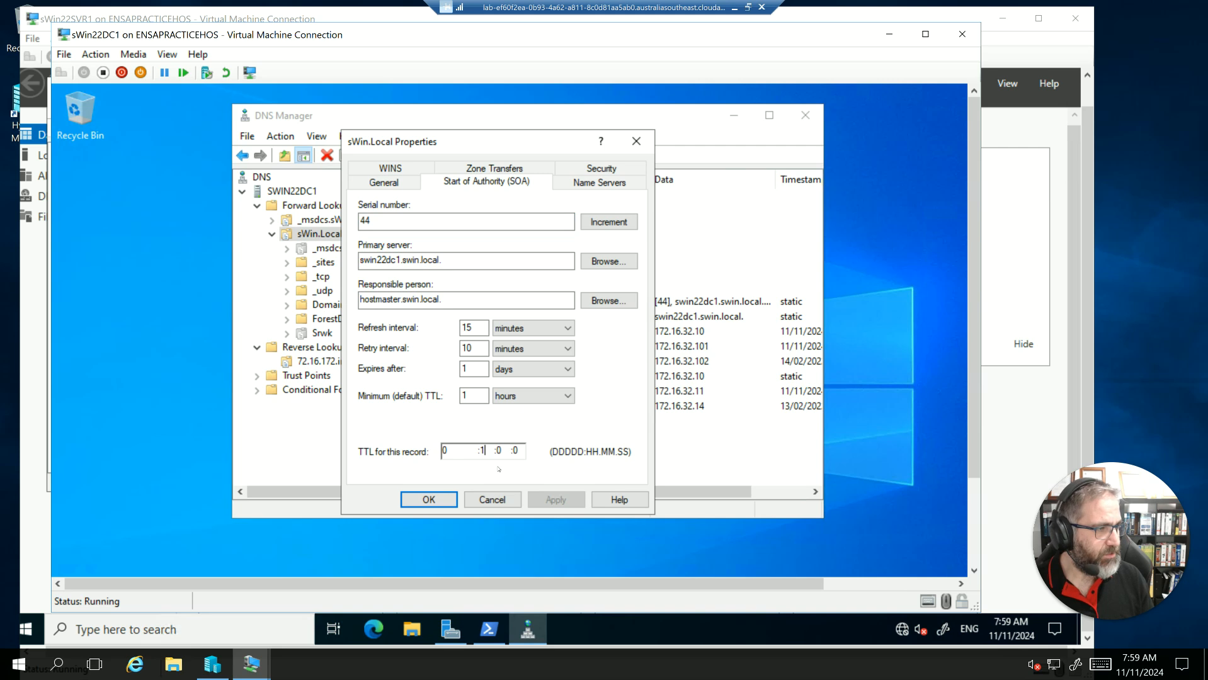
pyautogui.press('BackSpace')
pyautogui.write('2')
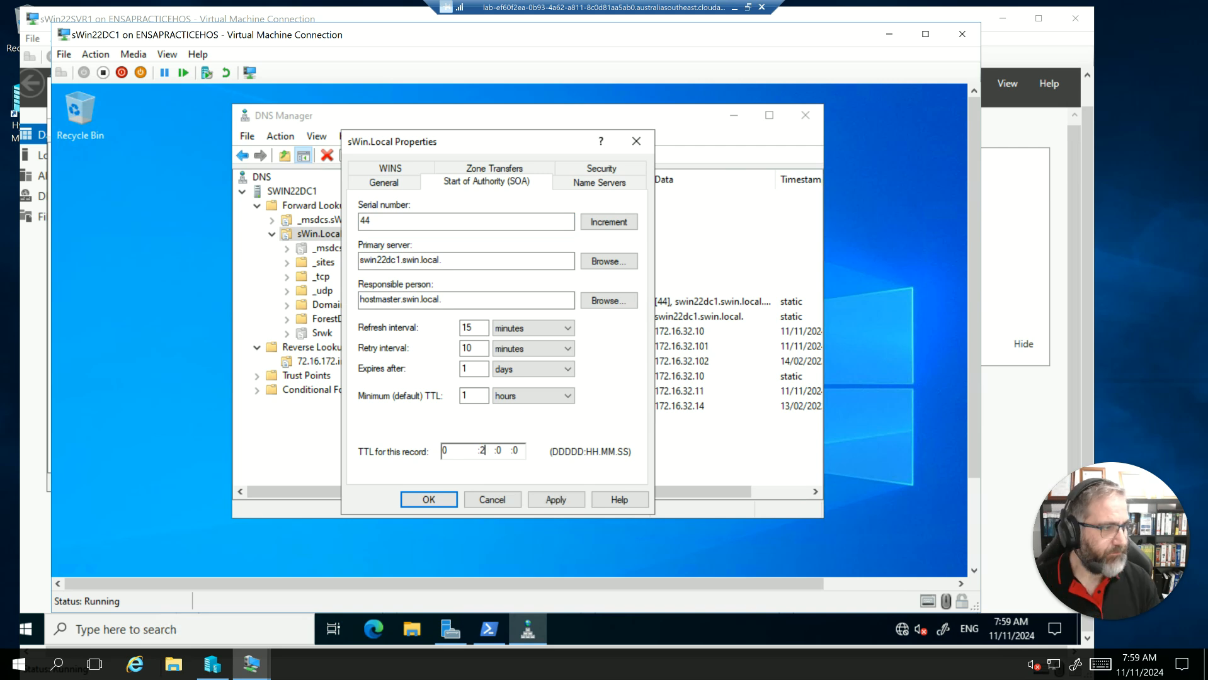
pyautogui.click(562, 501)
pyautogui.click(437, 500)
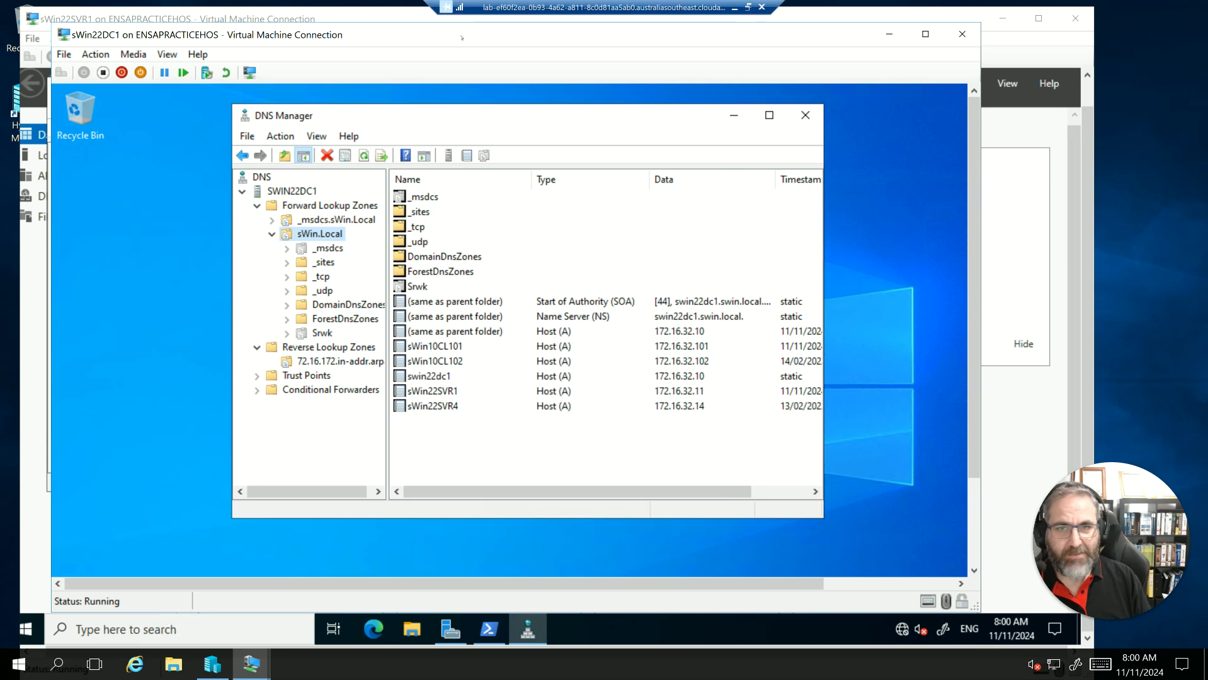
# - Set aging for the sWin.Local zone to scavenge stale resource records, with 7-day no-refresh and refresh intervals
pyautogui.rightClick(307, 237)
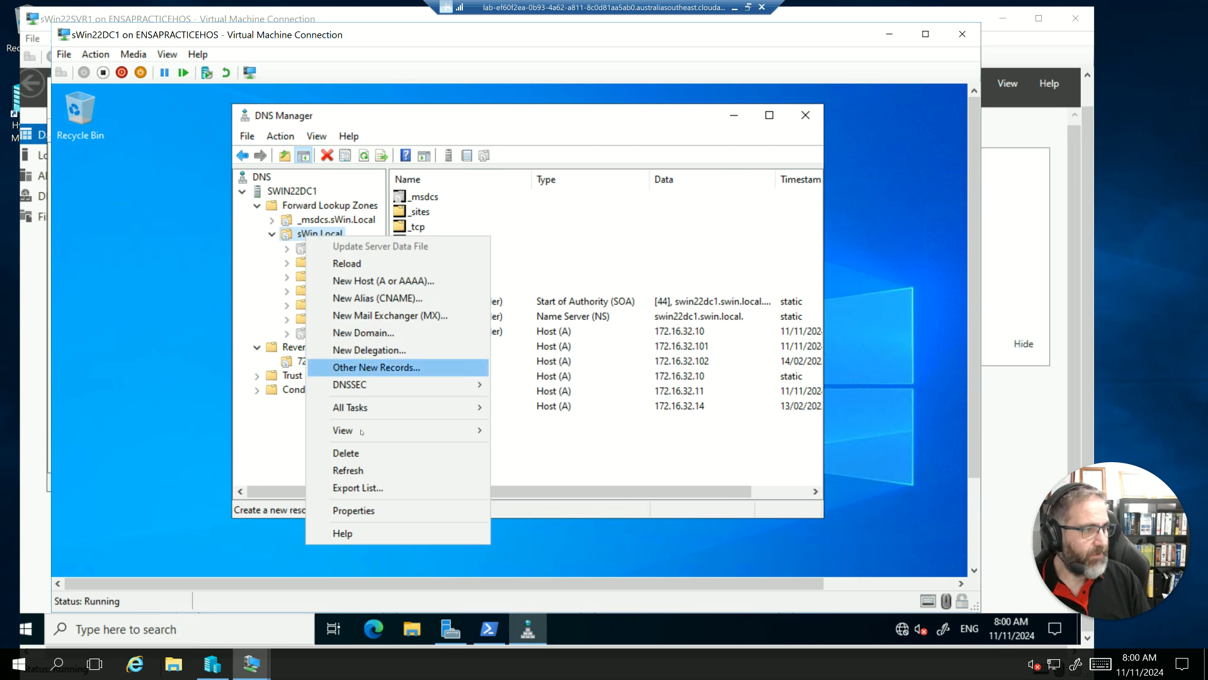
pyautogui.click(371, 511)
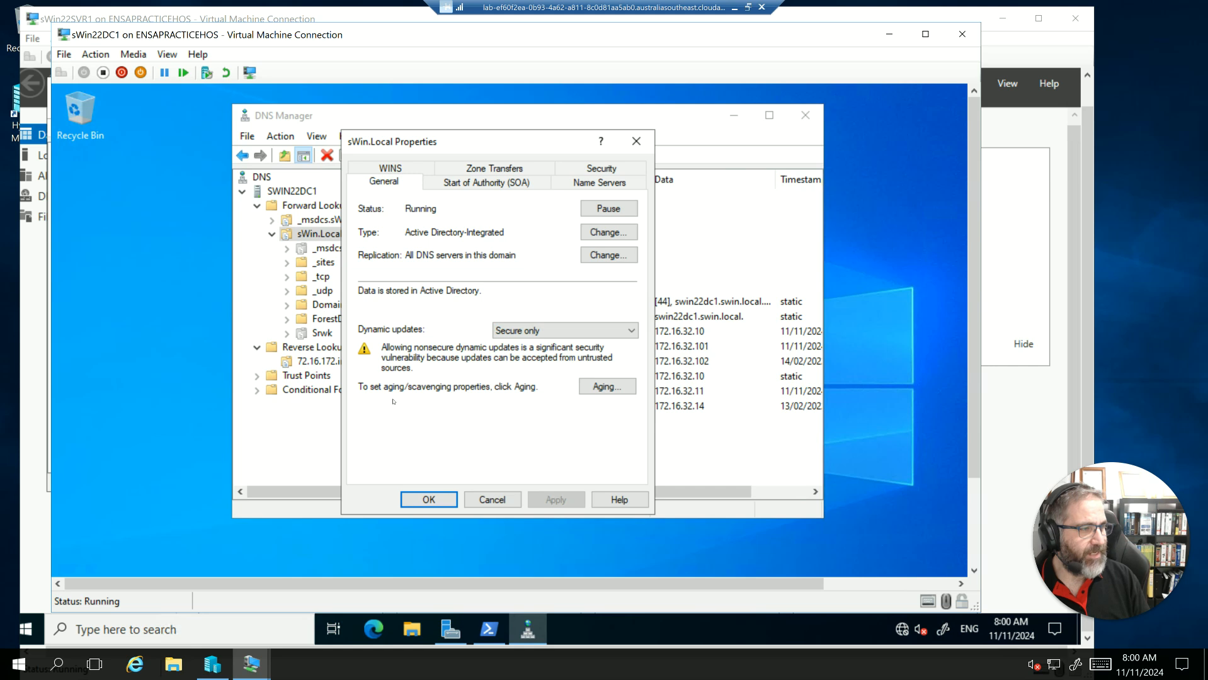
pyautogui.click(592, 389)
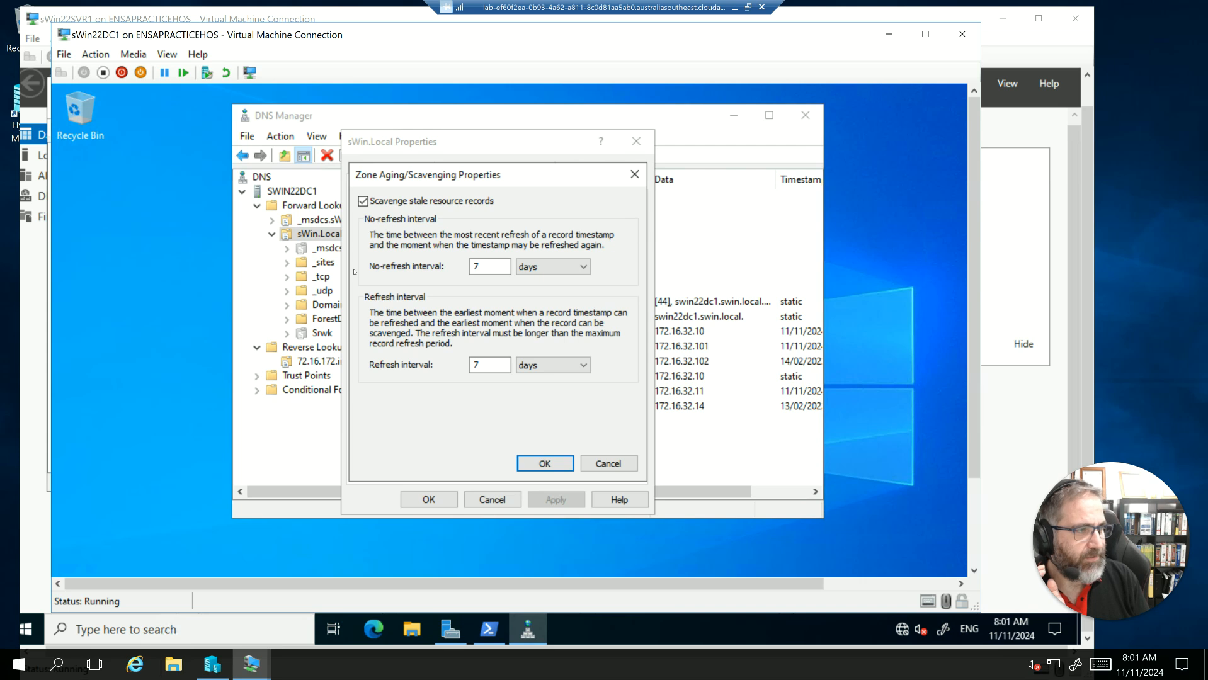
pyautogui.click(560, 459)
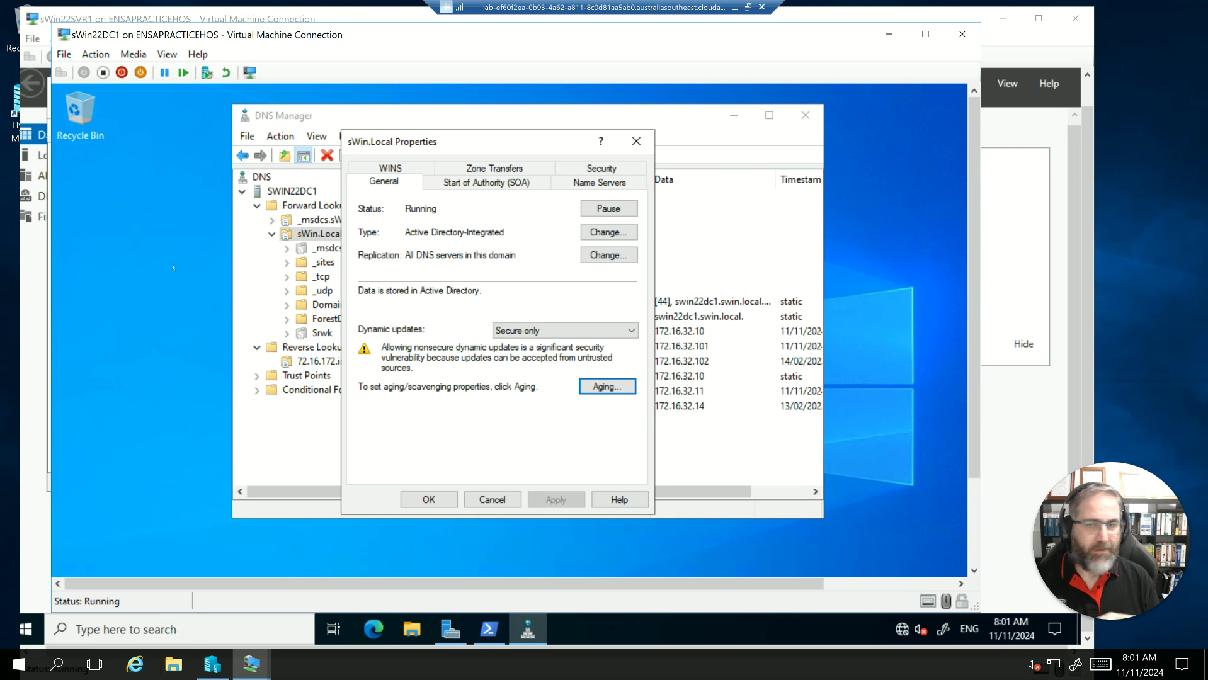
pyautogui.click(429, 500)
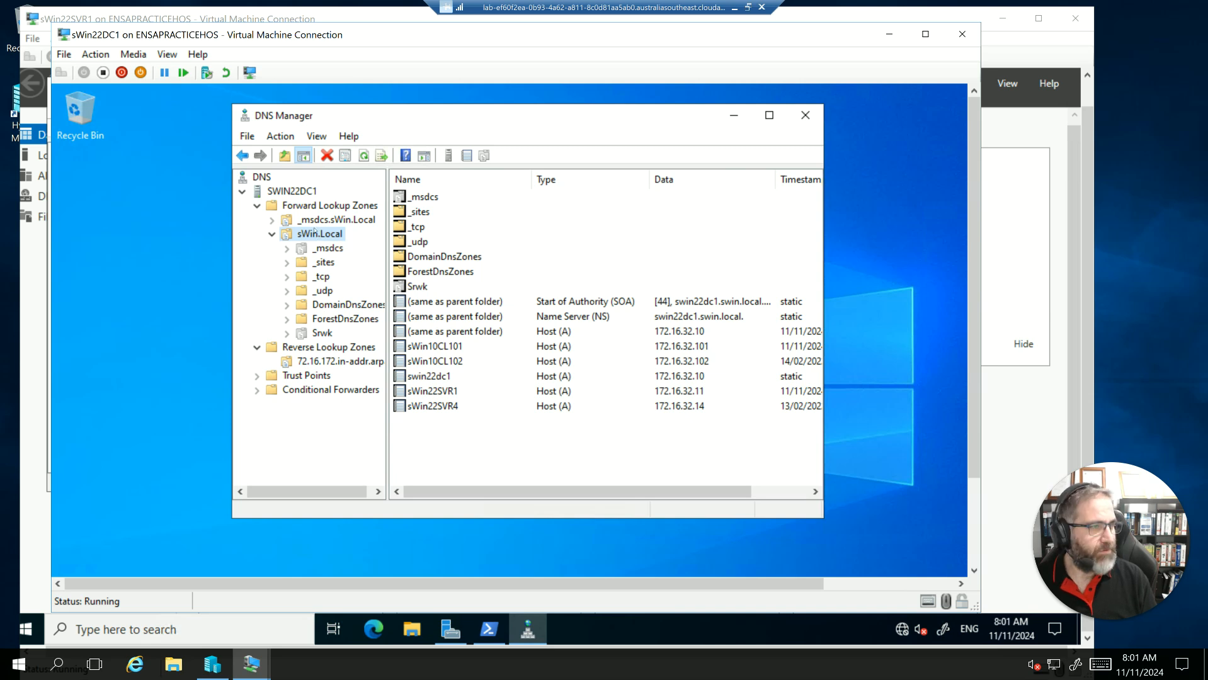
# - Collapse the forward lookup zones and inspect the listening interfaces in SWIN22DC1's server properties
pyautogui.click(284, 206)
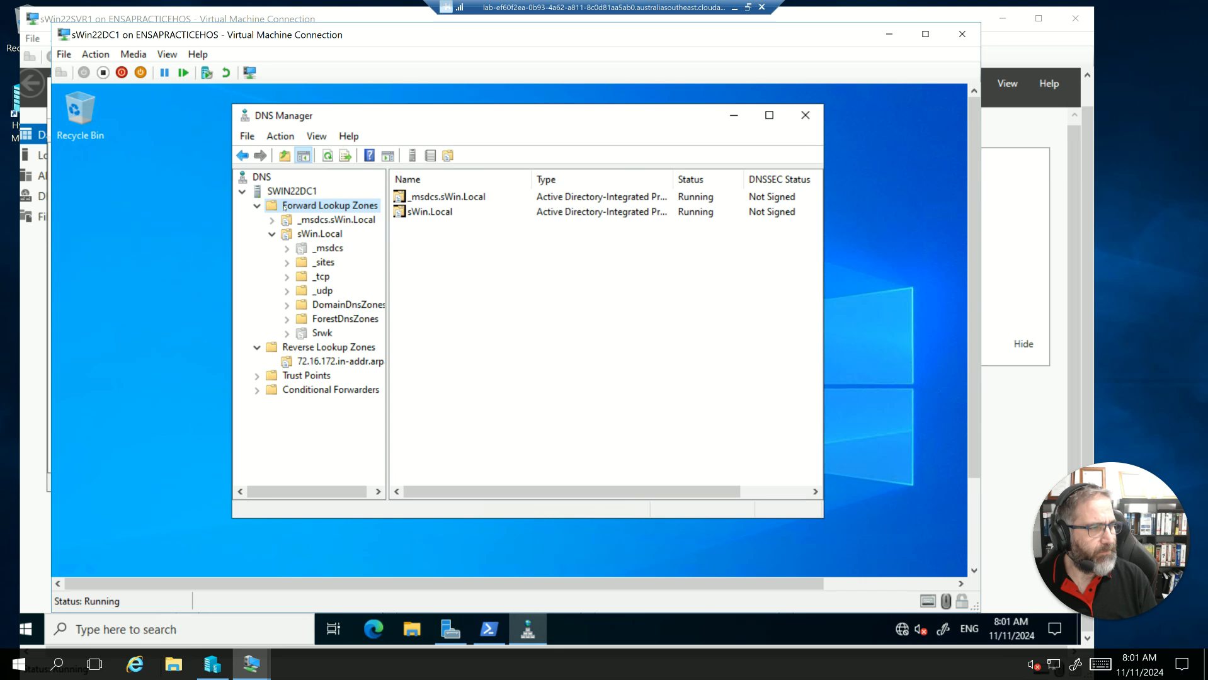
pyautogui.rightClick(285, 206)
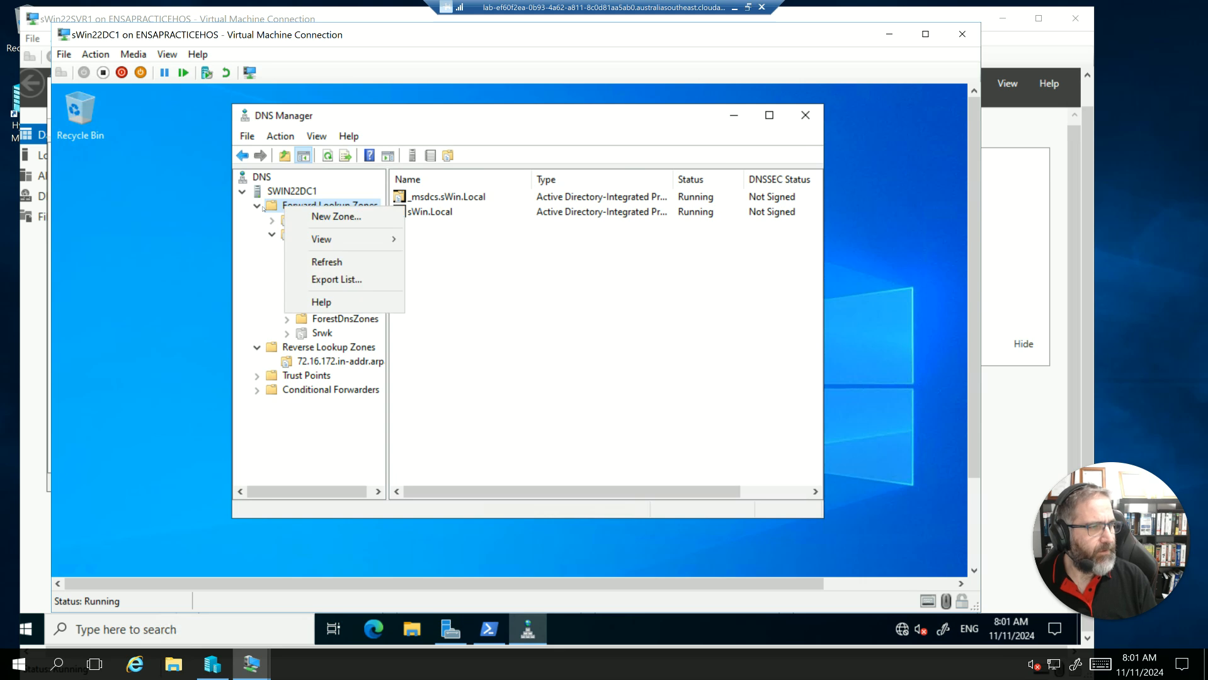
pyautogui.click(257, 206)
pyautogui.click(289, 221)
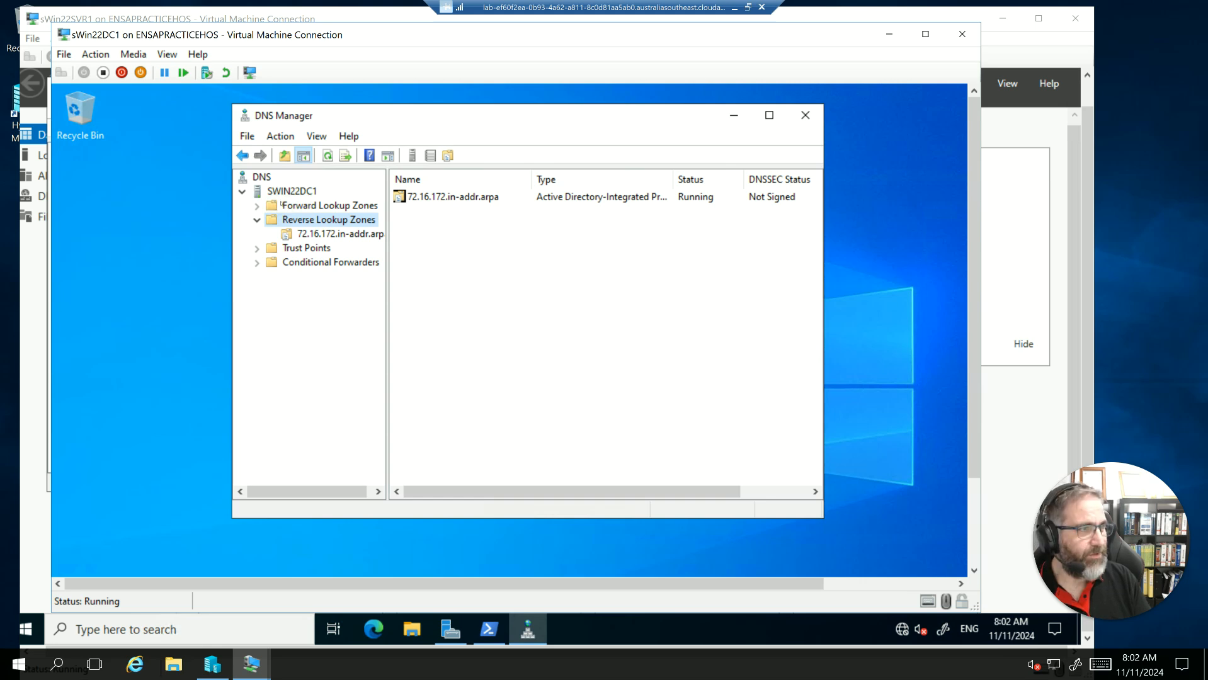
pyautogui.rightClick(272, 191)
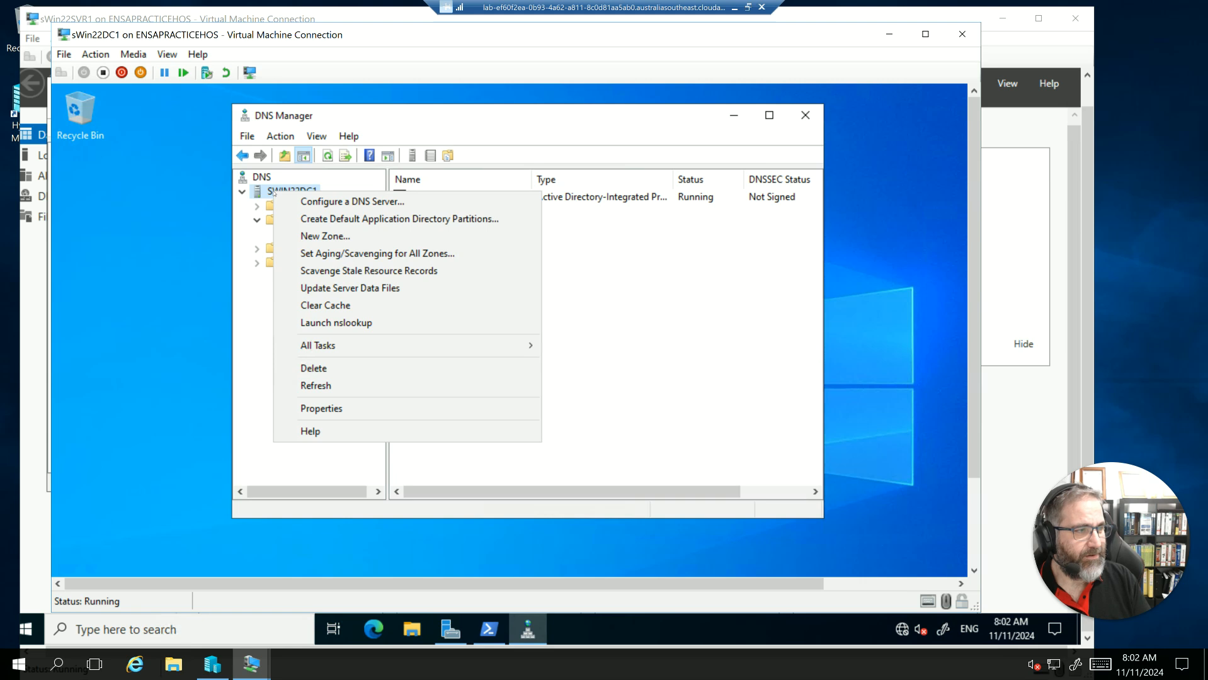
pyautogui.click(322, 408)
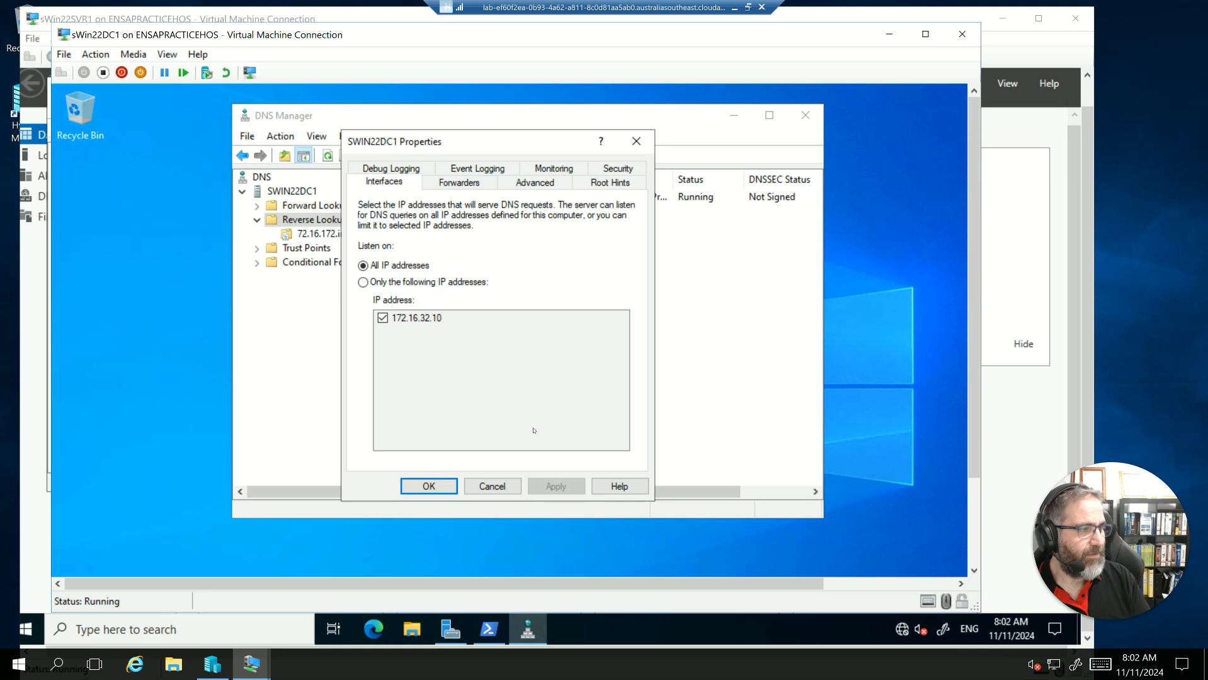
pyautogui.click(491, 486)
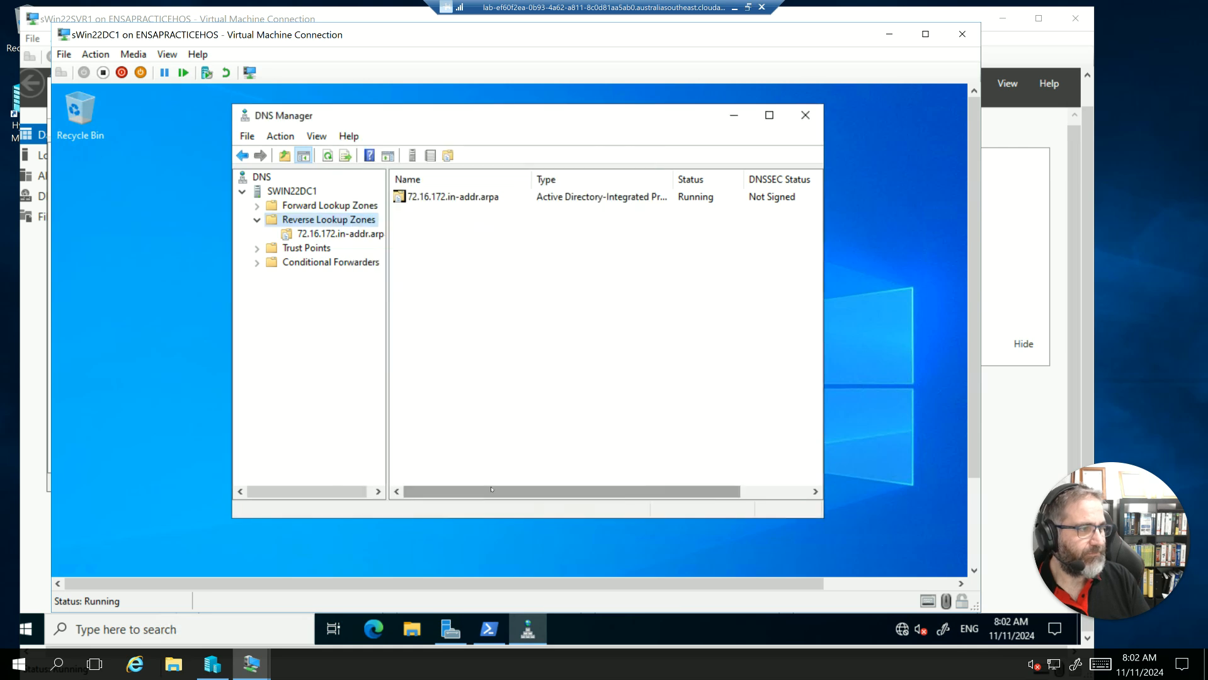
# - Enable scavenging of stale records for all zones on SWIN22DC1 with 7-day no-refresh and refresh intervals, applying it to existing zones
pyautogui.rightClick(263, 192)
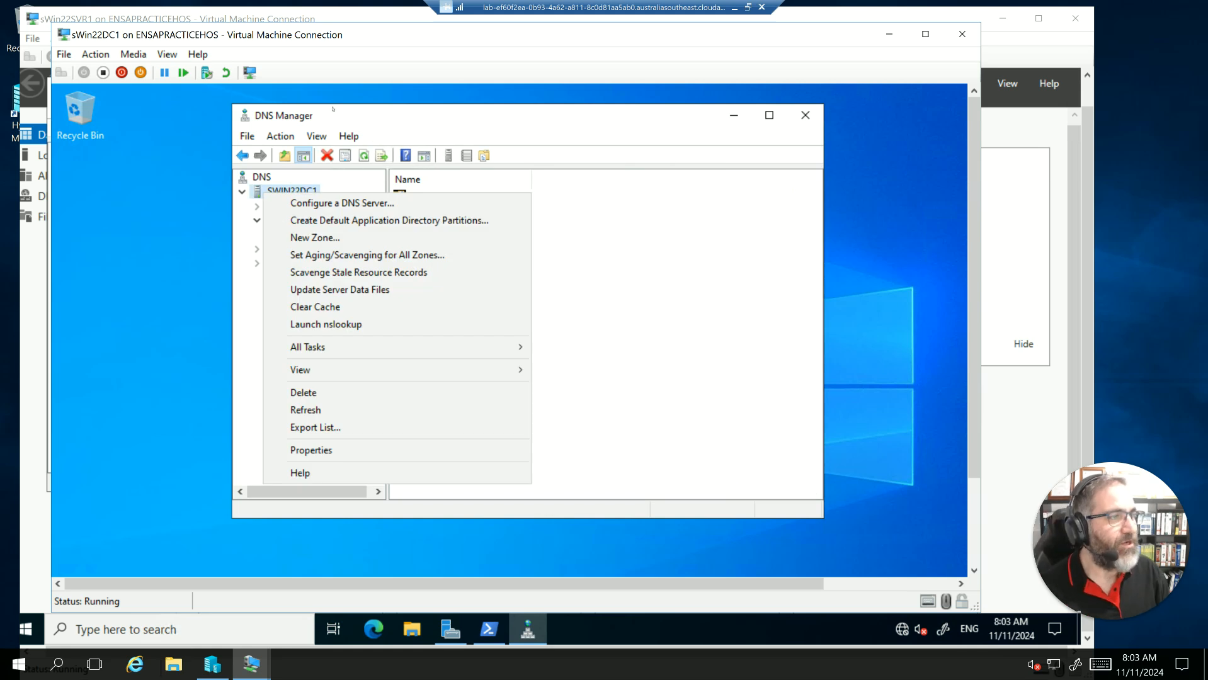
pyautogui.press('Escape')
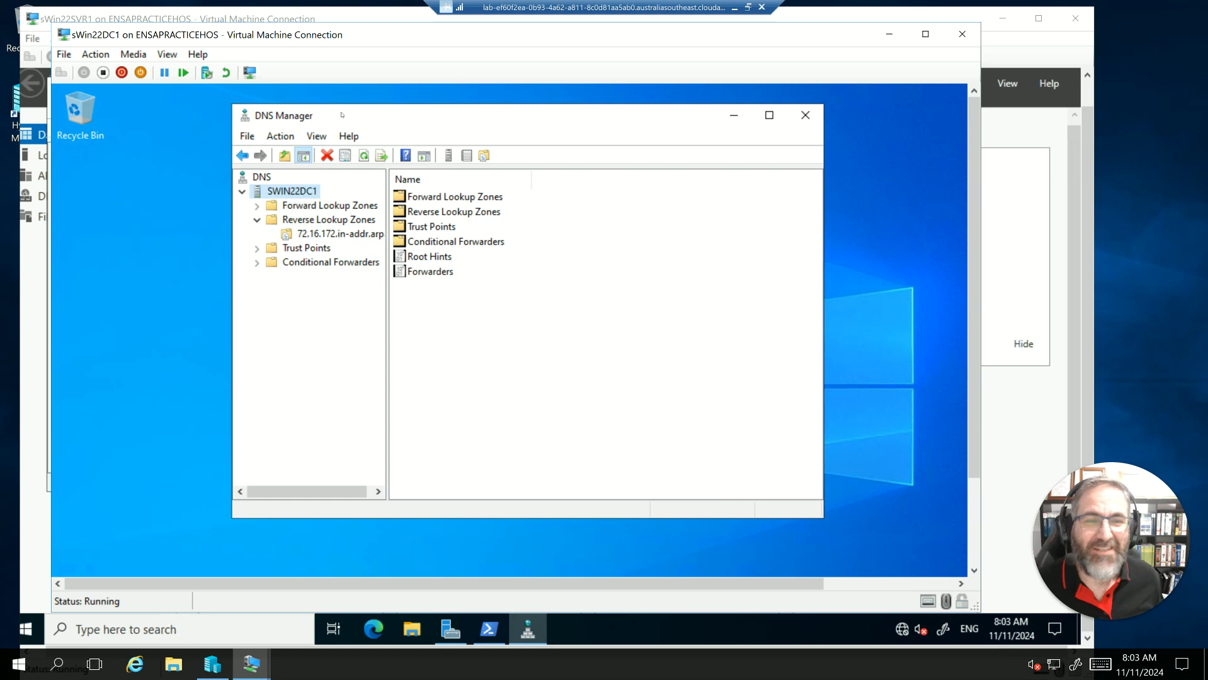
pyautogui.rightClick(285, 195)
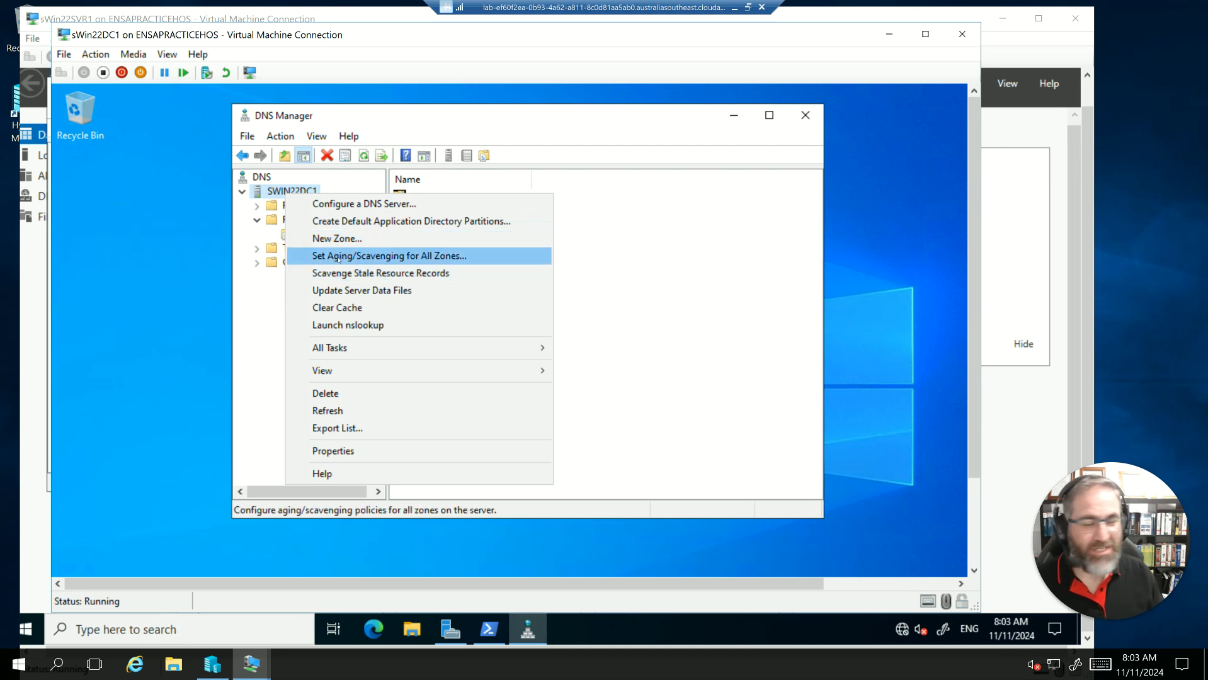
pyautogui.click(339, 257)
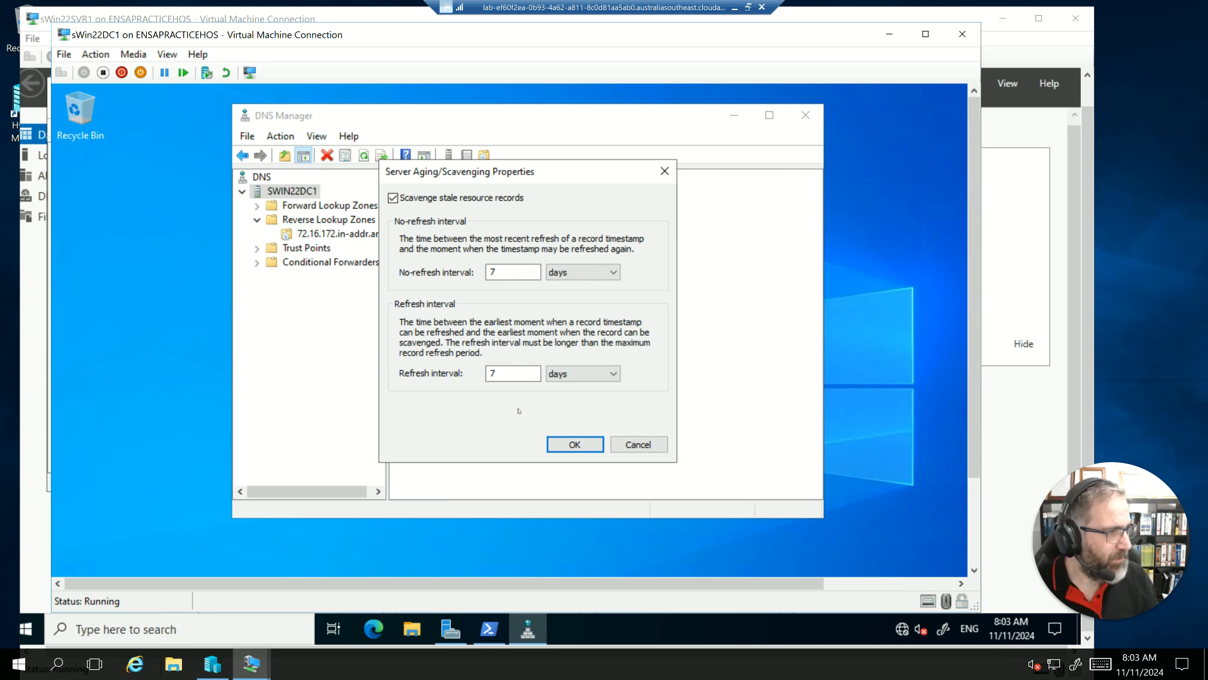
pyautogui.click(570, 445)
pyautogui.click(393, 323)
pyautogui.click(573, 376)
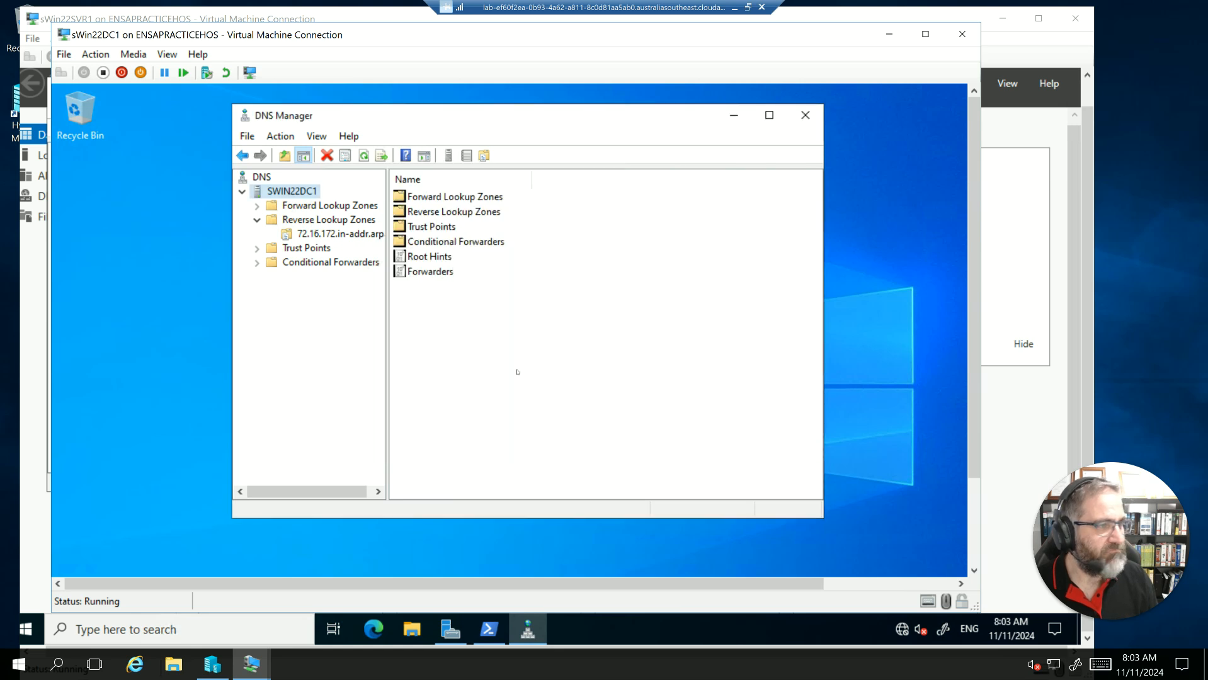